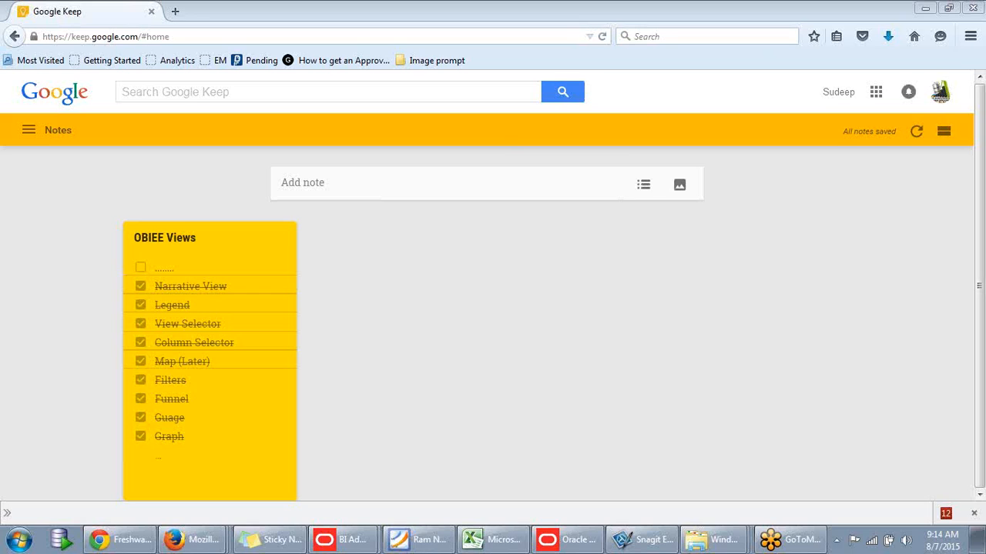
Step: Start a new note titled "Dashboards" and move to its body text
click(482, 187)
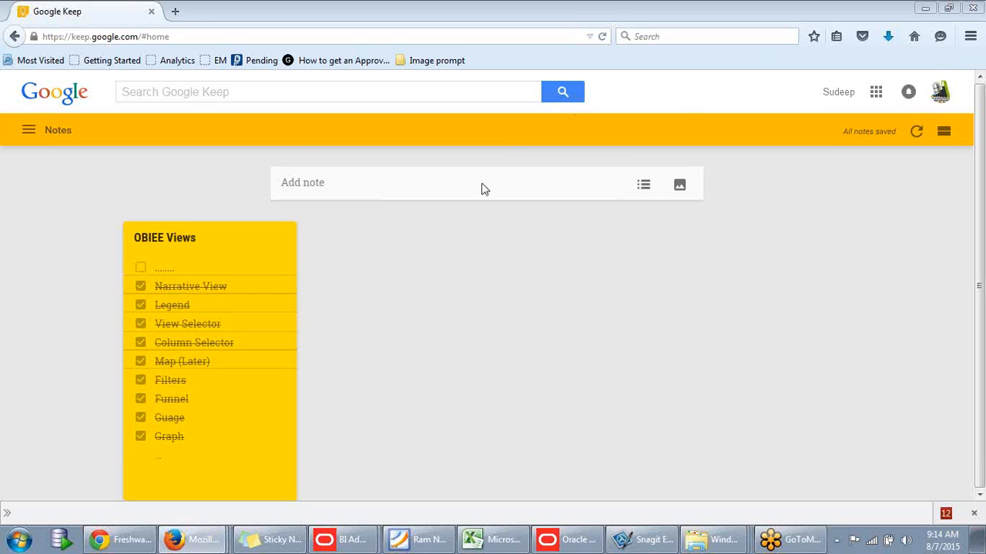
click(290, 191)
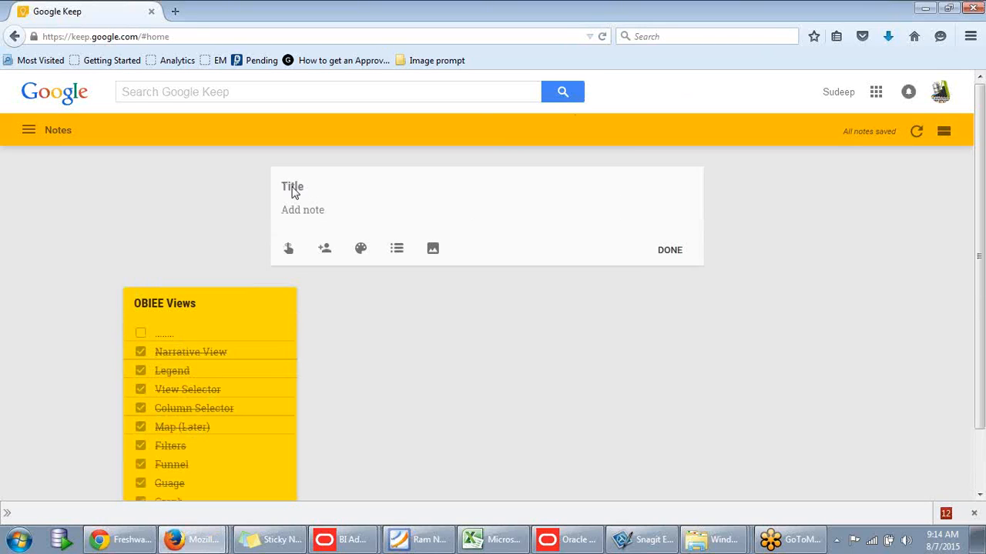
text(Dashboards)
click(291, 217)
Step: Open the bookmarked Analytics site in a new browser tab and view the object types that can be created there
click(174, 12)
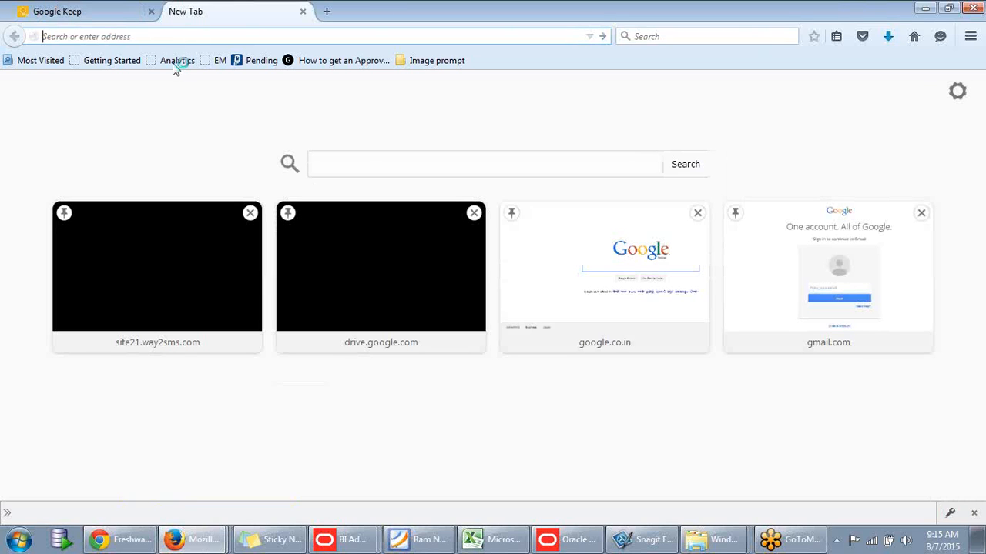
click(176, 62)
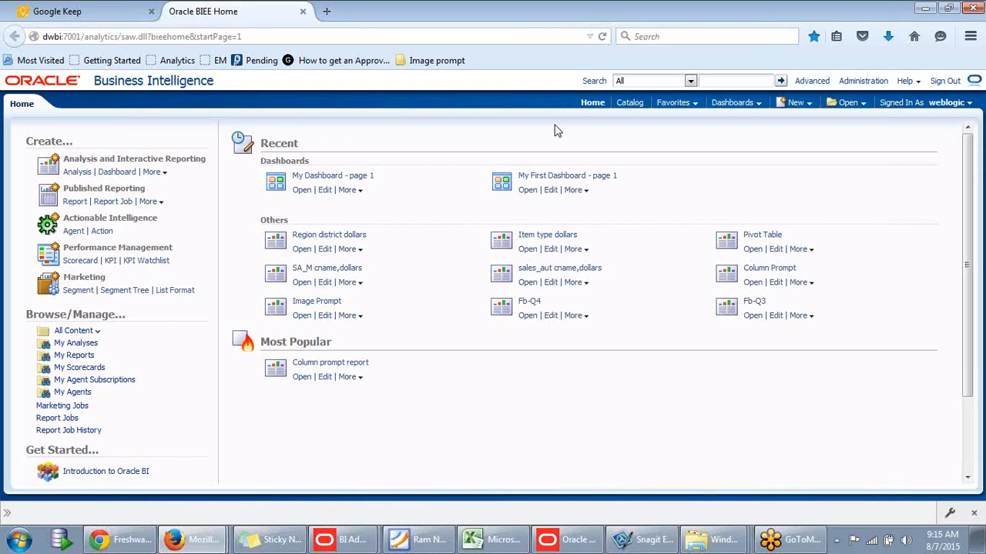
click(799, 107)
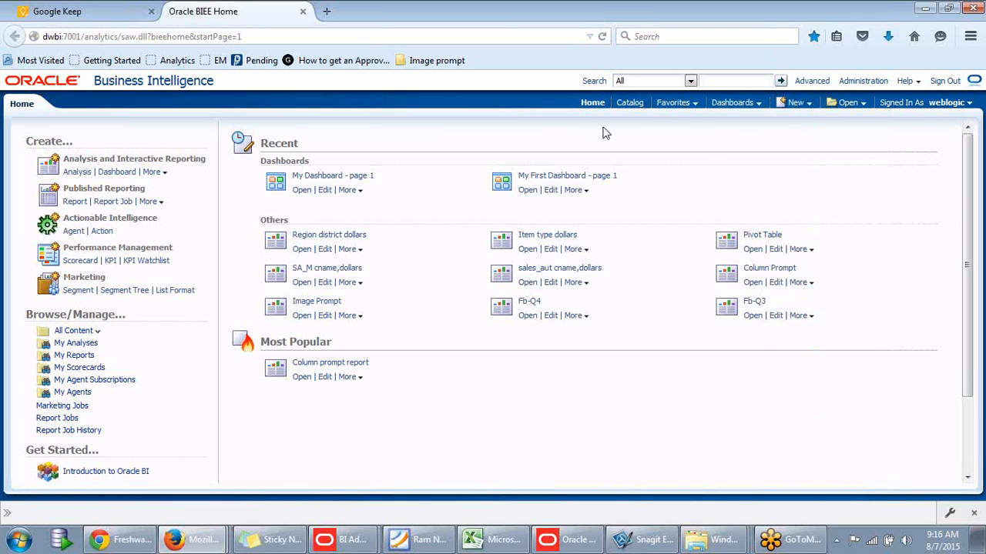
click(732, 105)
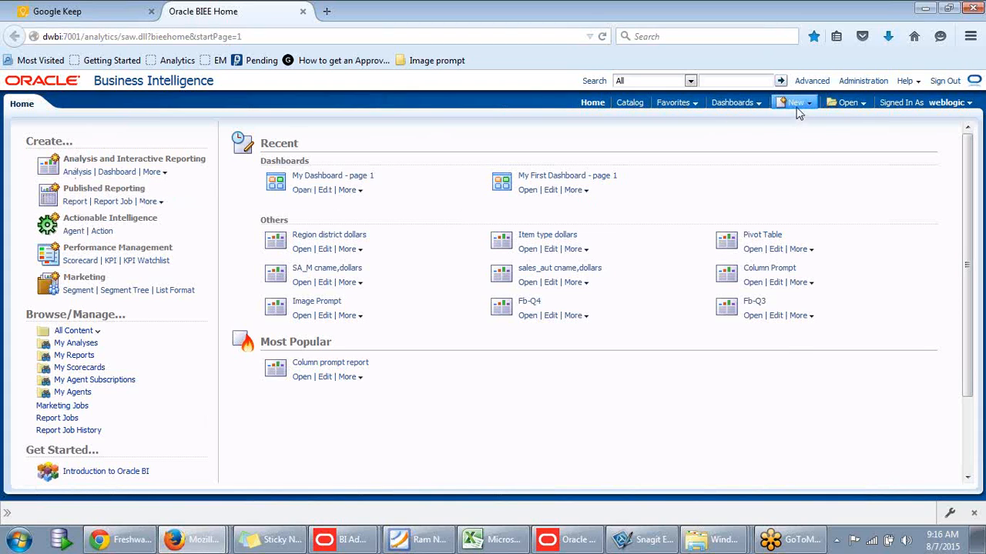
click(797, 108)
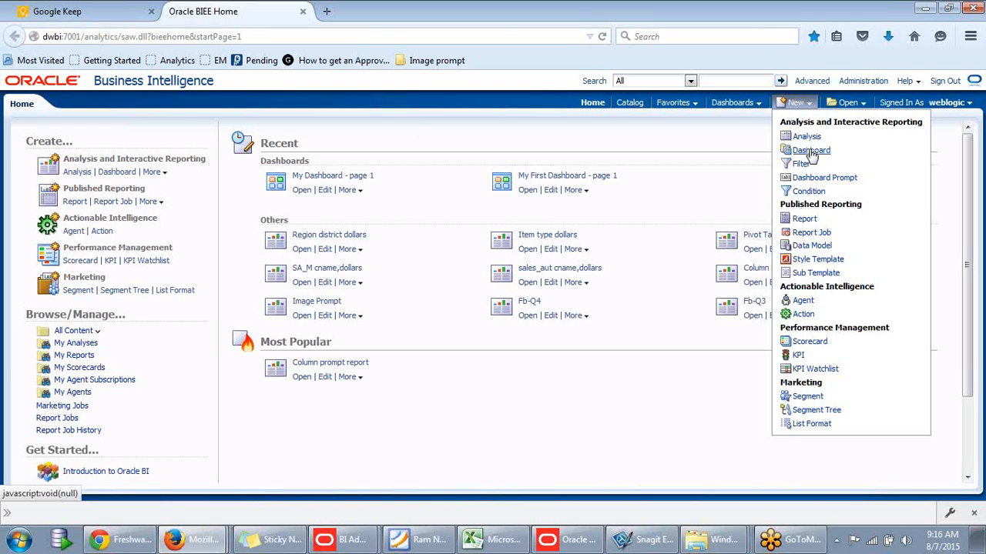
click(791, 106)
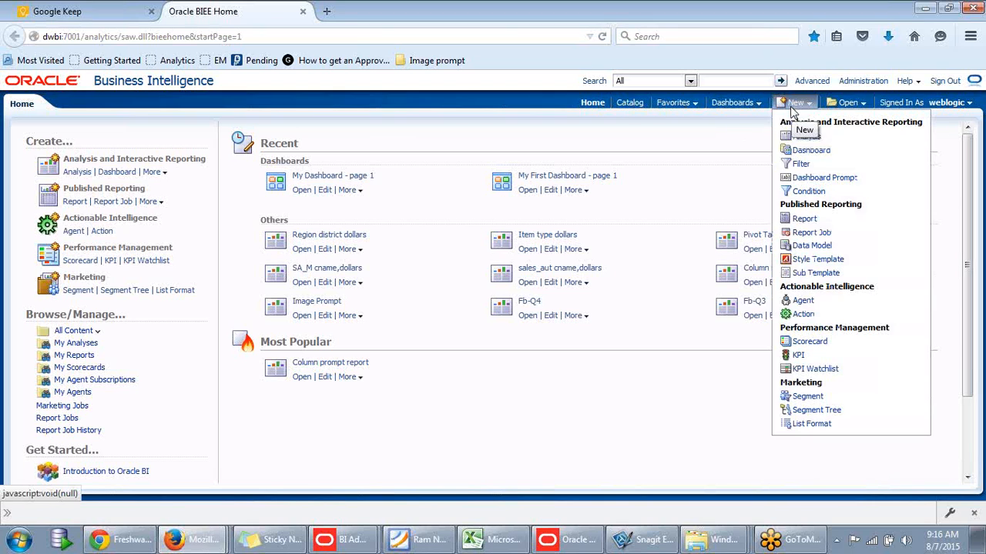
Step: Open the catalog and inspect the contents of My Dashboard inside My Folders
click(629, 106)
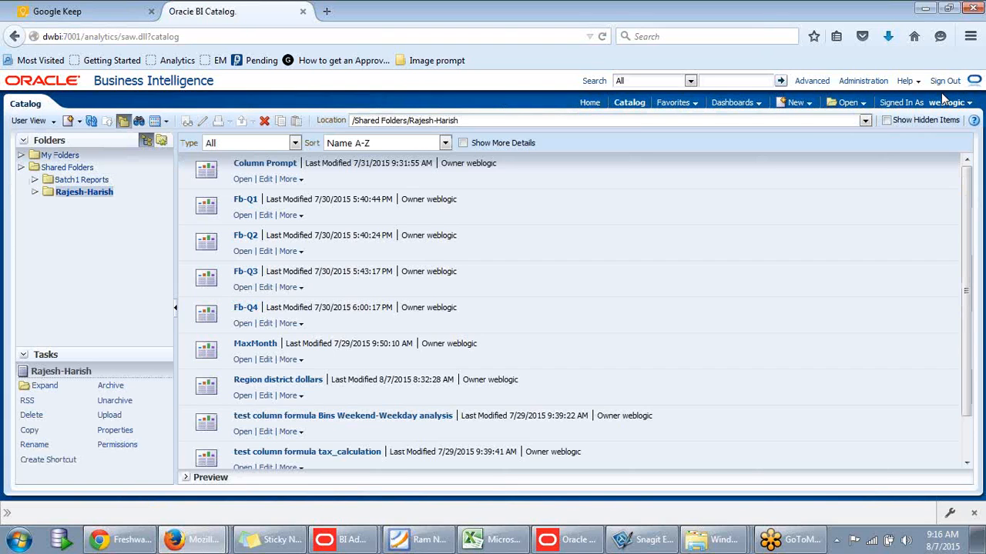
click(945, 102)
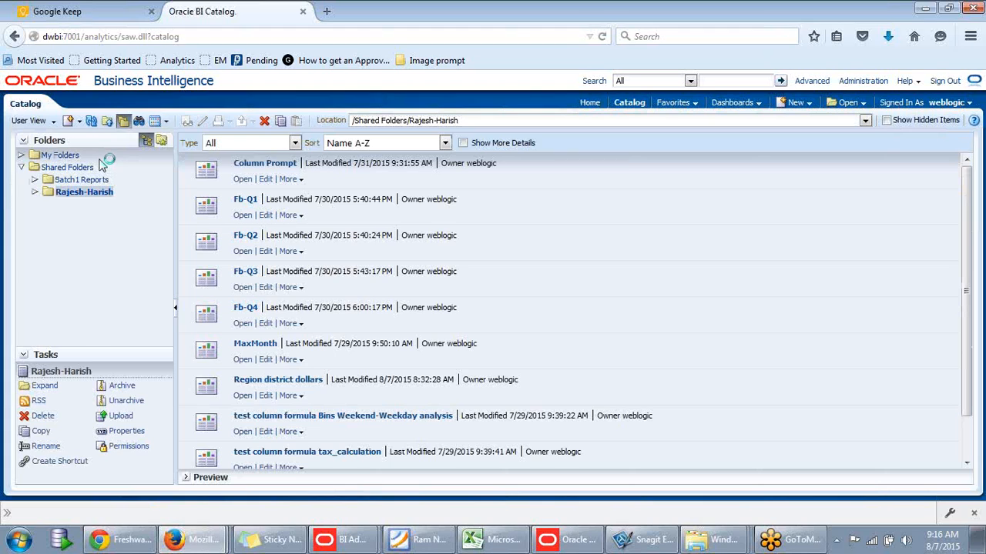
click(22, 156)
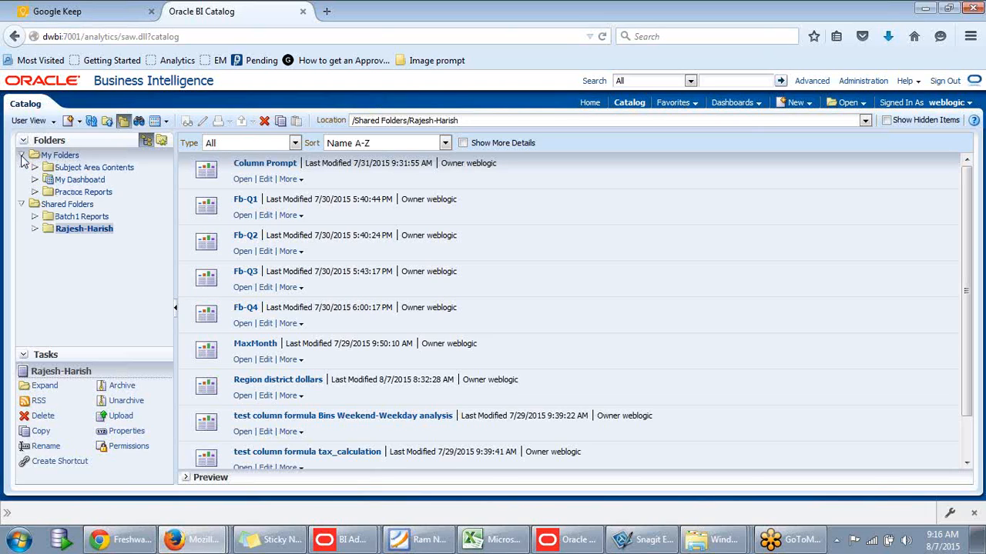
click(51, 184)
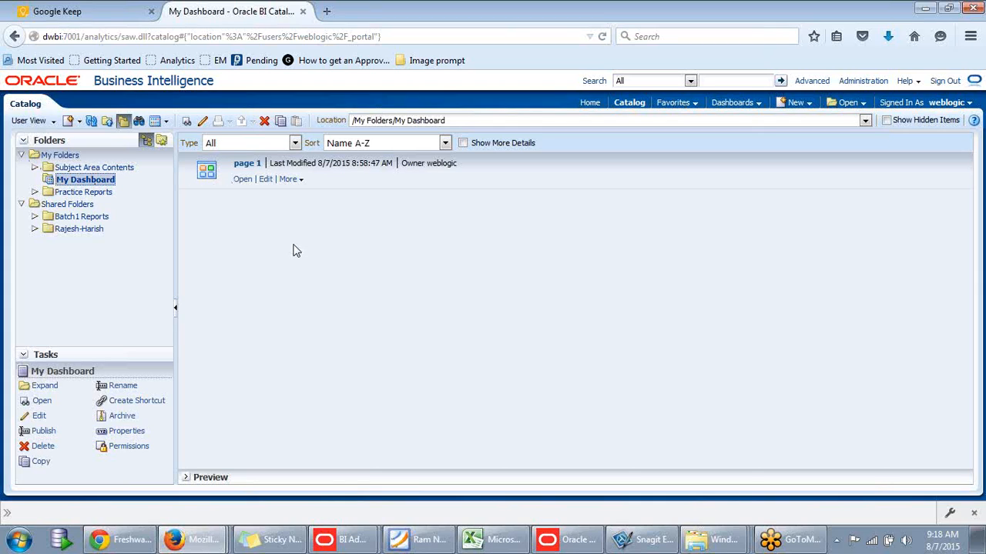
click(22, 155)
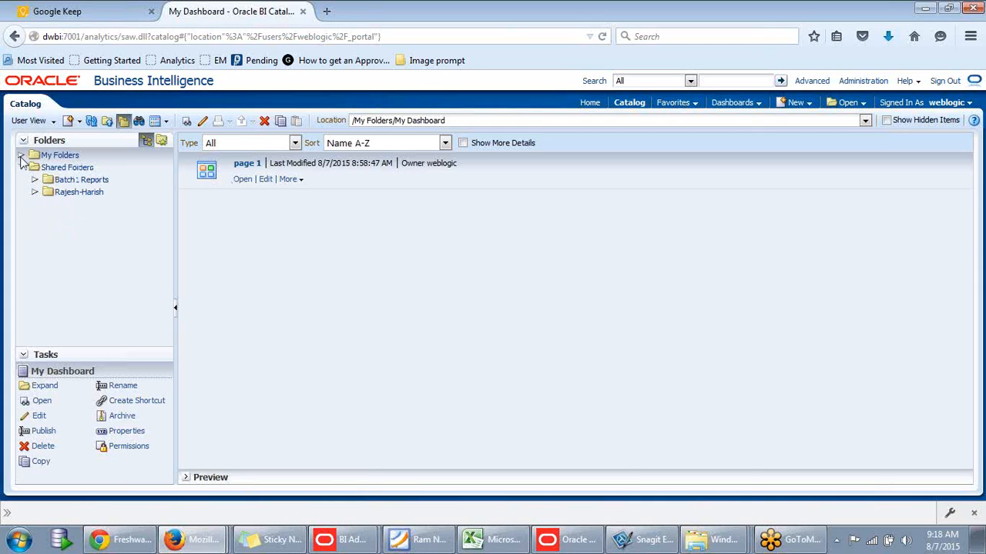
click(22, 155)
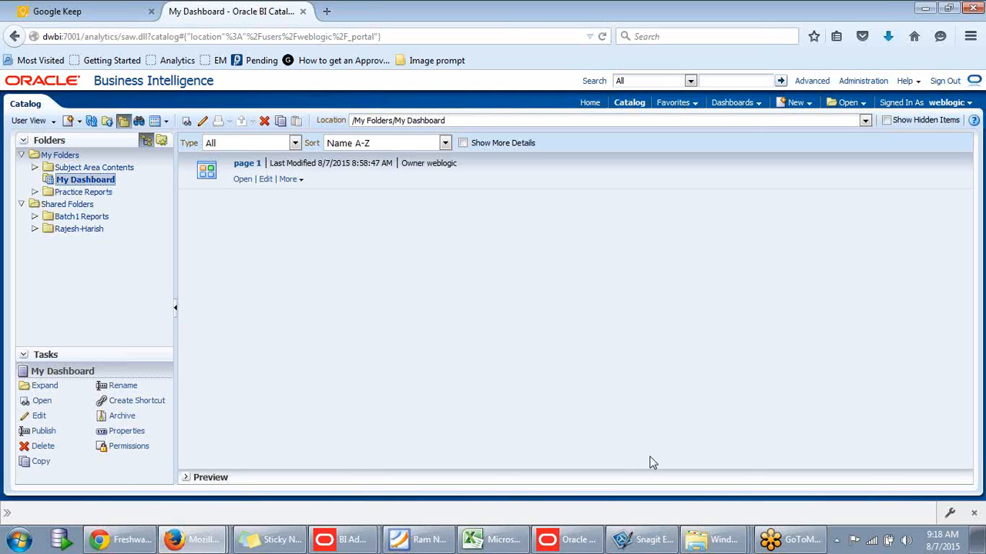
Step: Switch to the Google Keep note and write the lines "my Dashboard" and "Shared dashboard ---> End user/Customer"
click(96, 13)
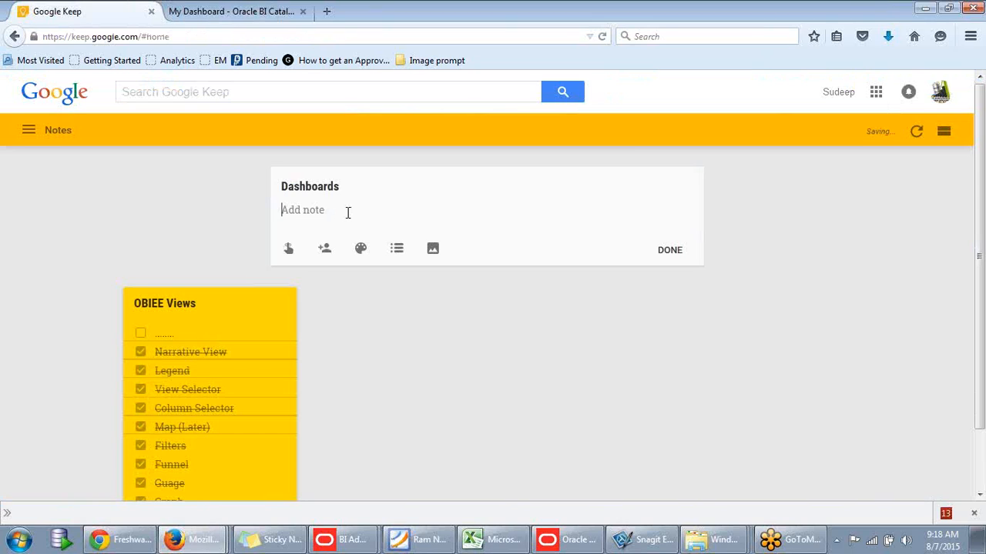
text(my Dashboard)
key(Return)
text(S)
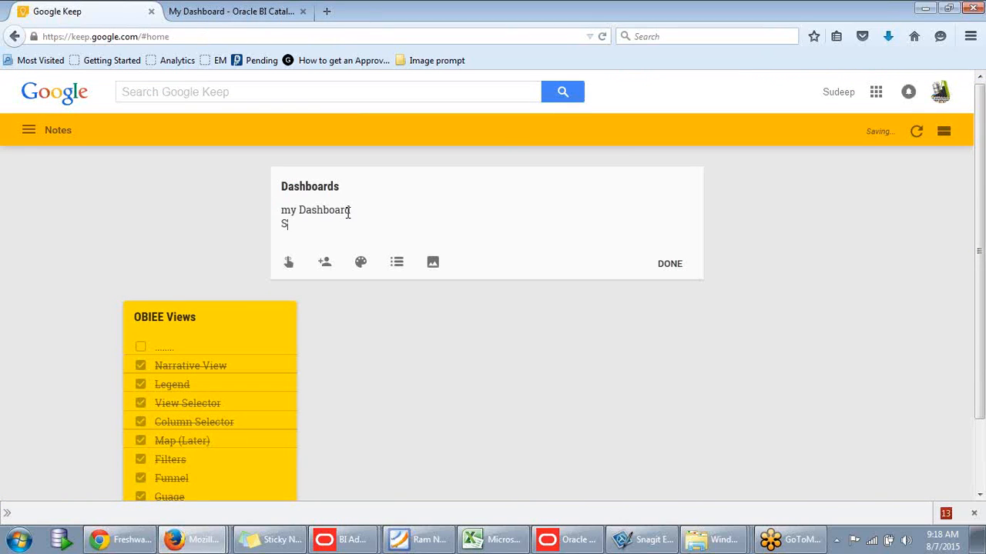
text(hared dashboard ---)
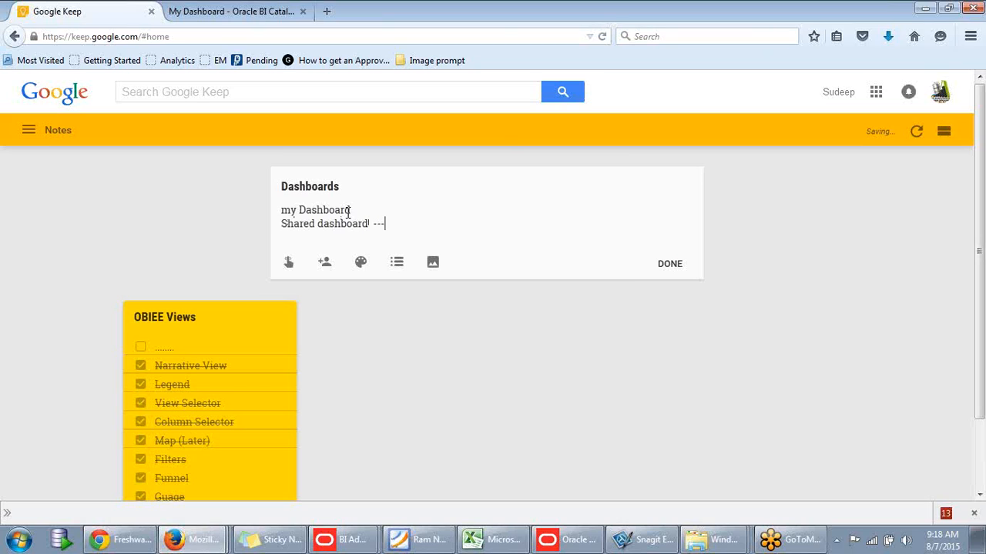
text(> End user/Custpmer)
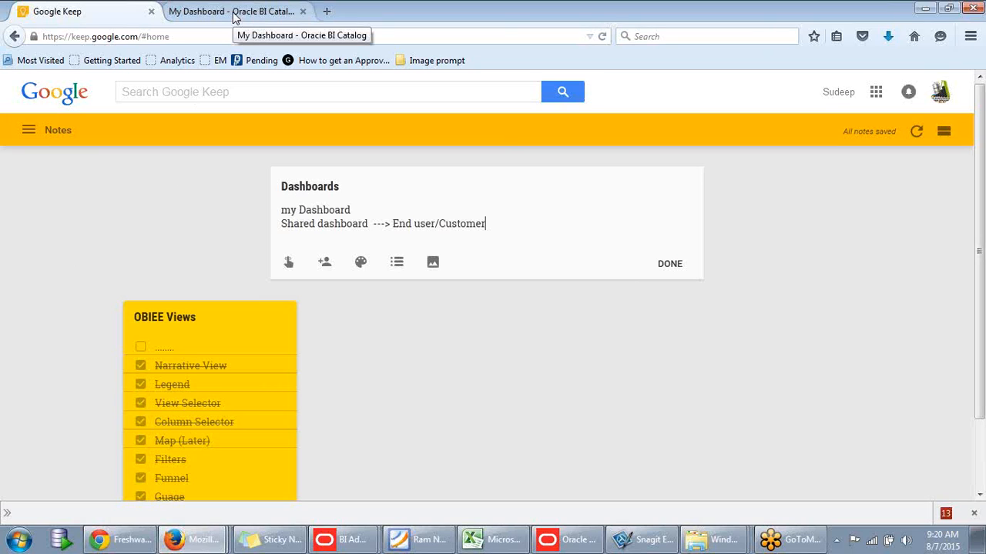
Step: Switch to Oracle BI, return to its home page and start a new dashboard named "DWBI Practice1"
click(235, 15)
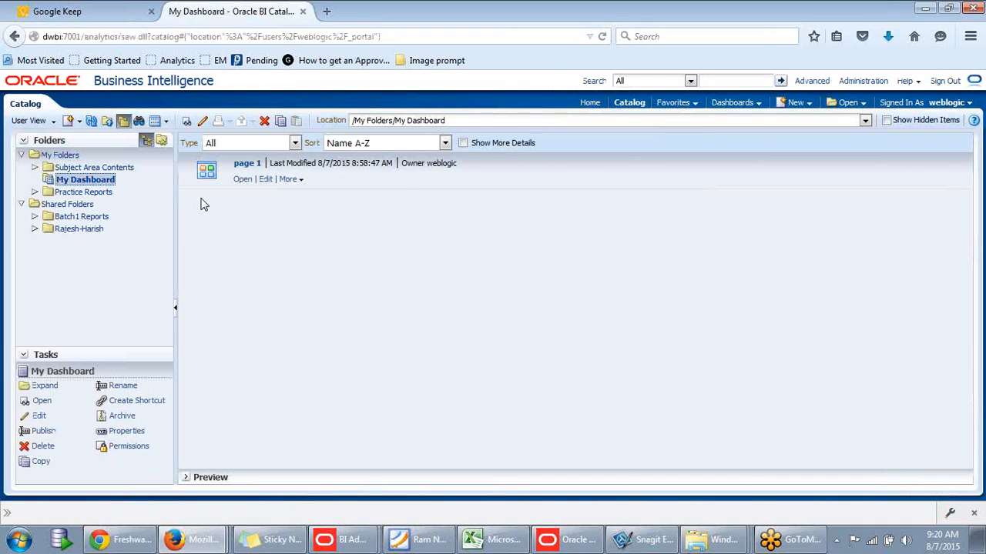
click(591, 103)
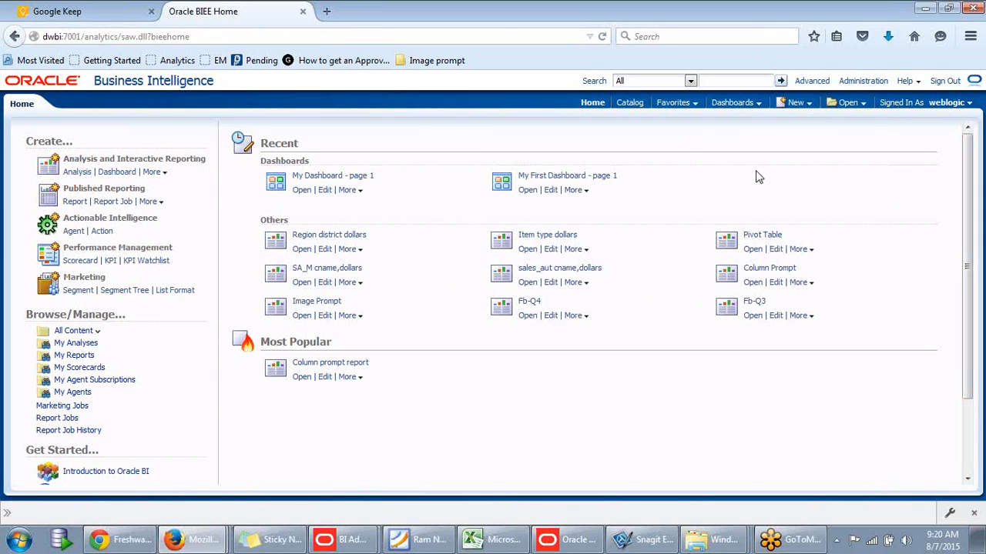
click(802, 107)
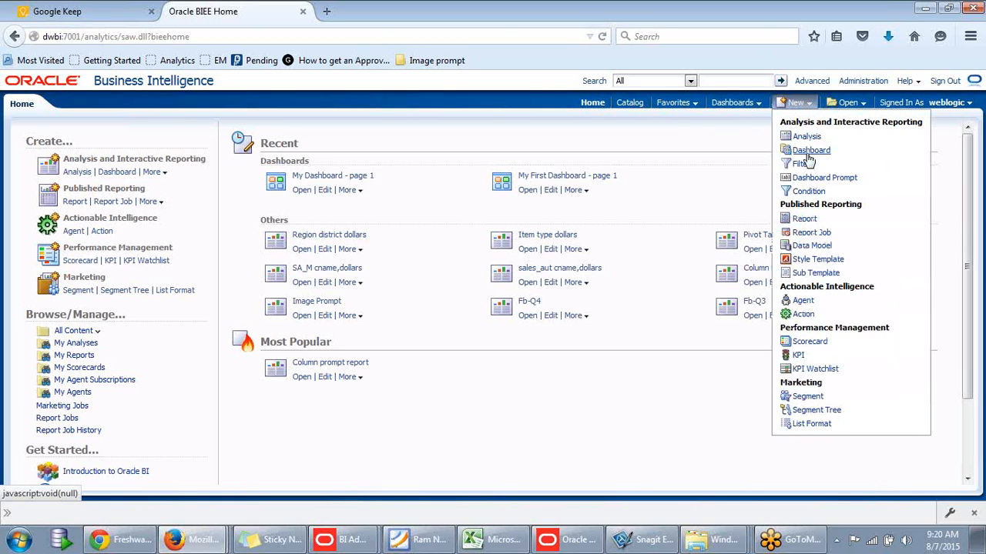
click(809, 152)
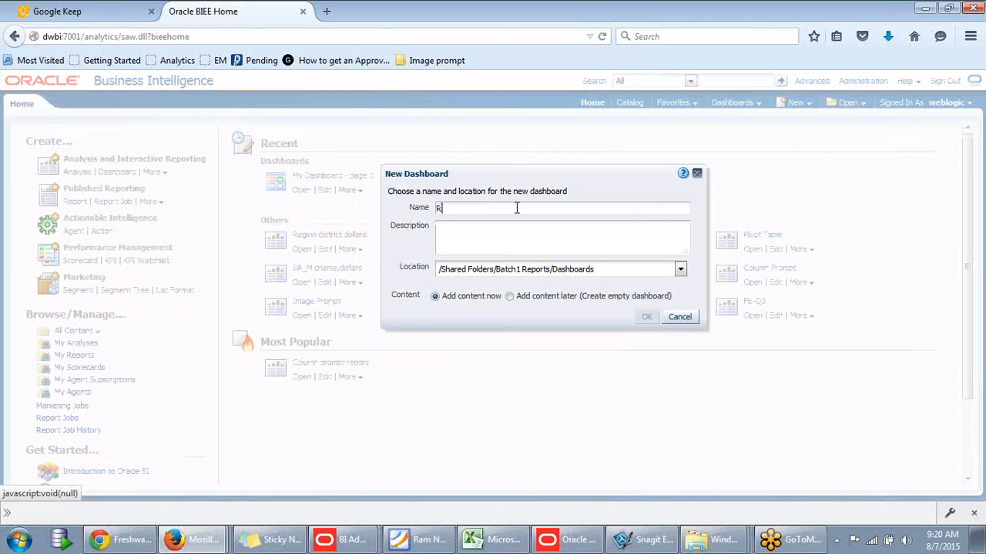
key(BackSpace)
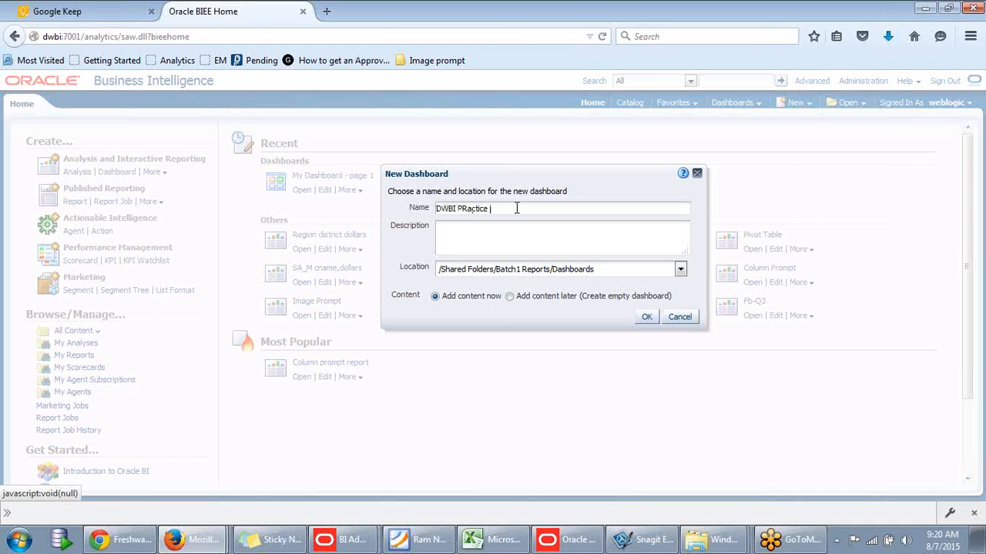
click(465, 211)
key(Delete)
text(r)
Step: Store the new dashboard in the shared Dashboards folder outside Batch1 Reports and create it empty, with content added later
click(680, 271)
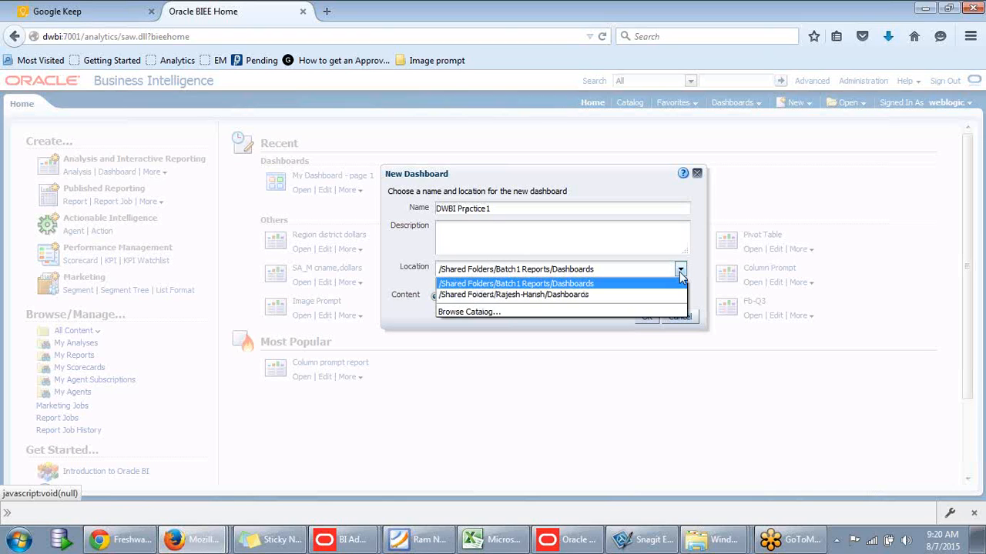
click(520, 295)
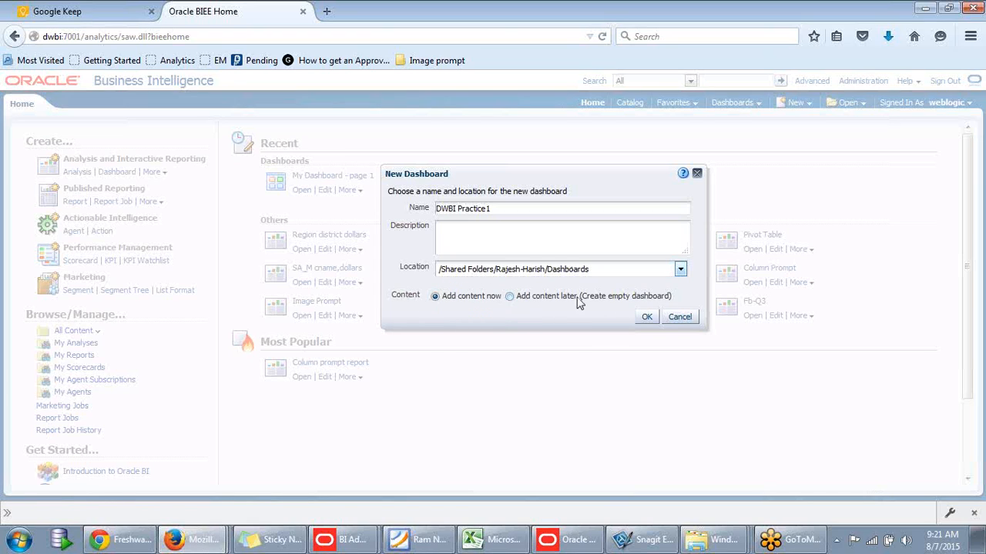
click(510, 298)
click(646, 316)
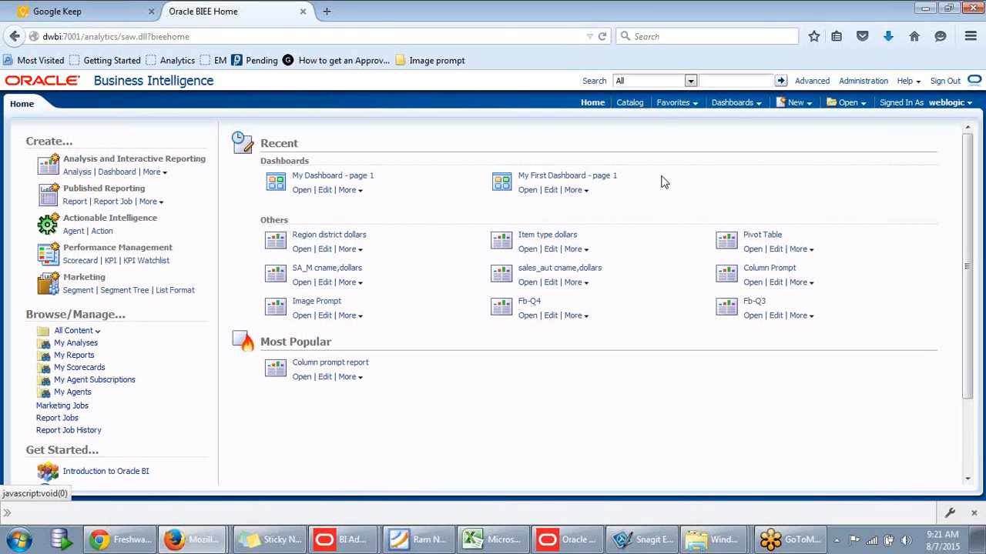
Step: Look through the dashboard list by folder and open the DWBI Practice1 dashboard
click(738, 105)
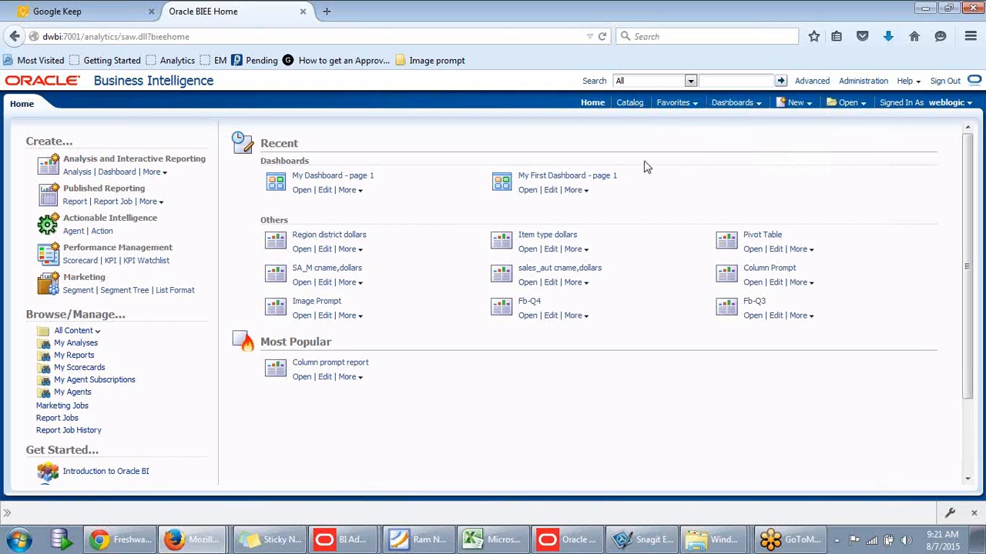
click(738, 109)
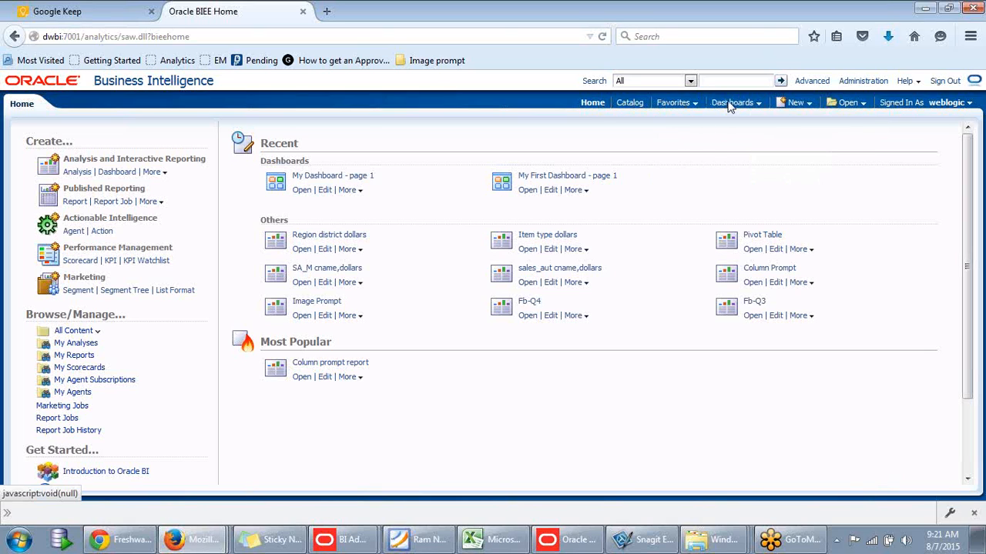
click(732, 105)
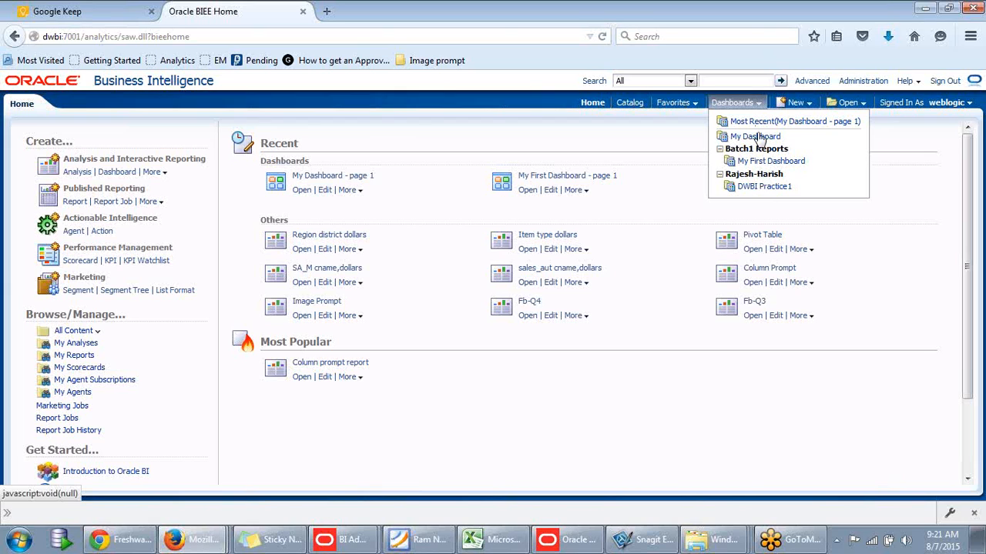
click(743, 103)
click(719, 150)
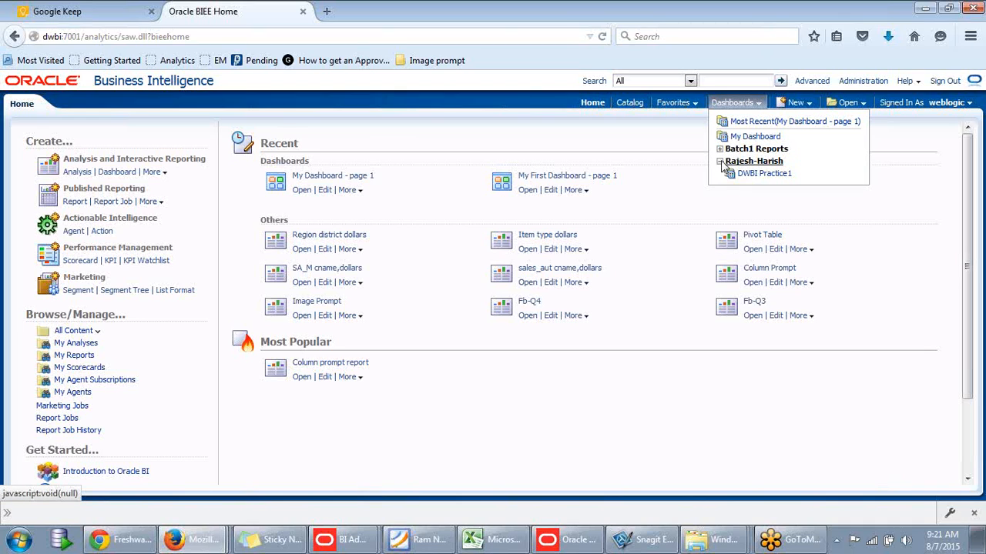
click(720, 162)
click(719, 161)
click(759, 176)
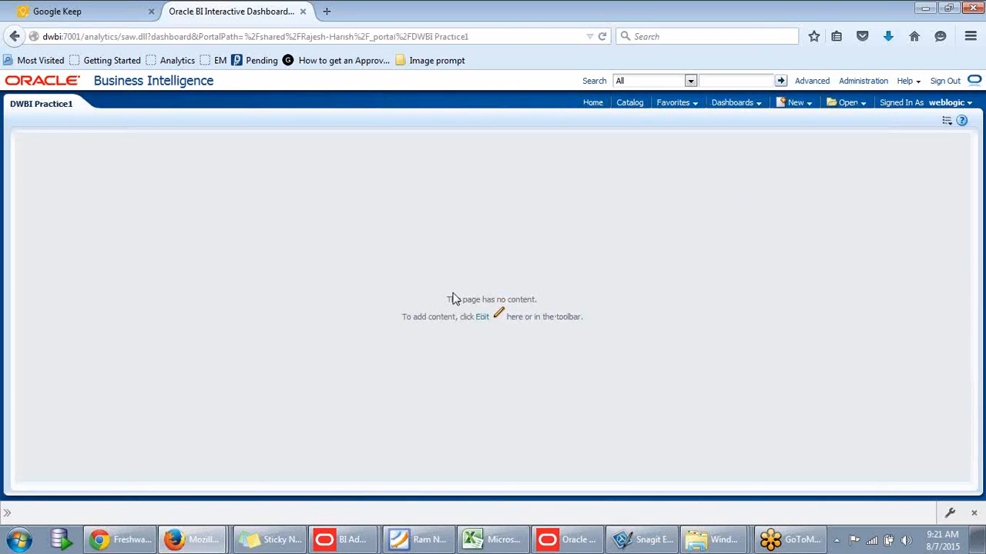
Step: Start a new analysis based on Sales Subject area M
click(501, 315)
click(804, 104)
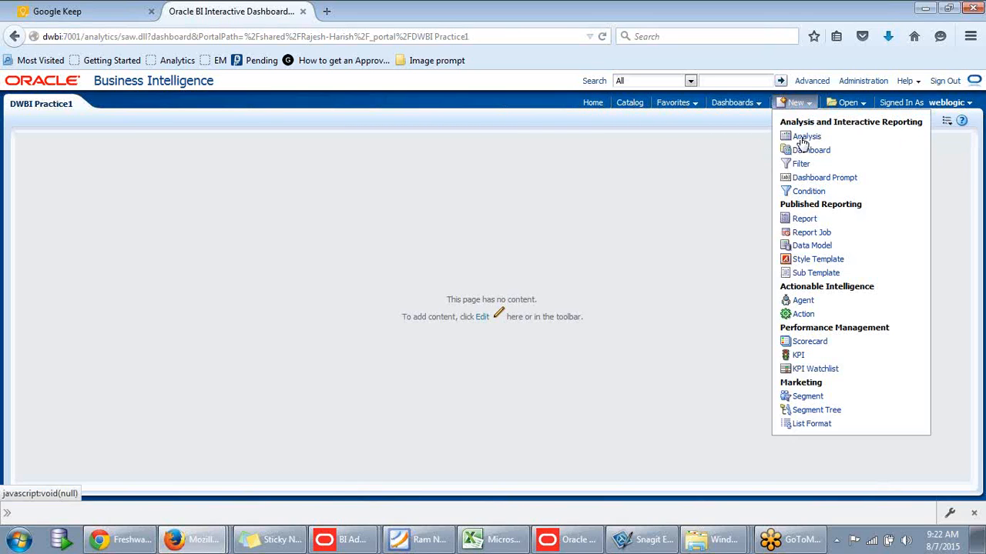
click(805, 137)
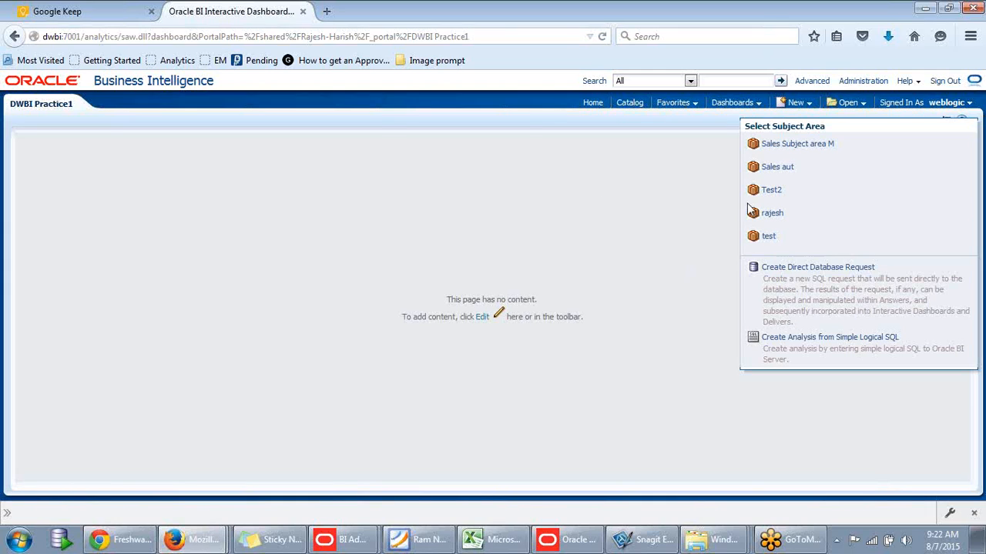
click(777, 144)
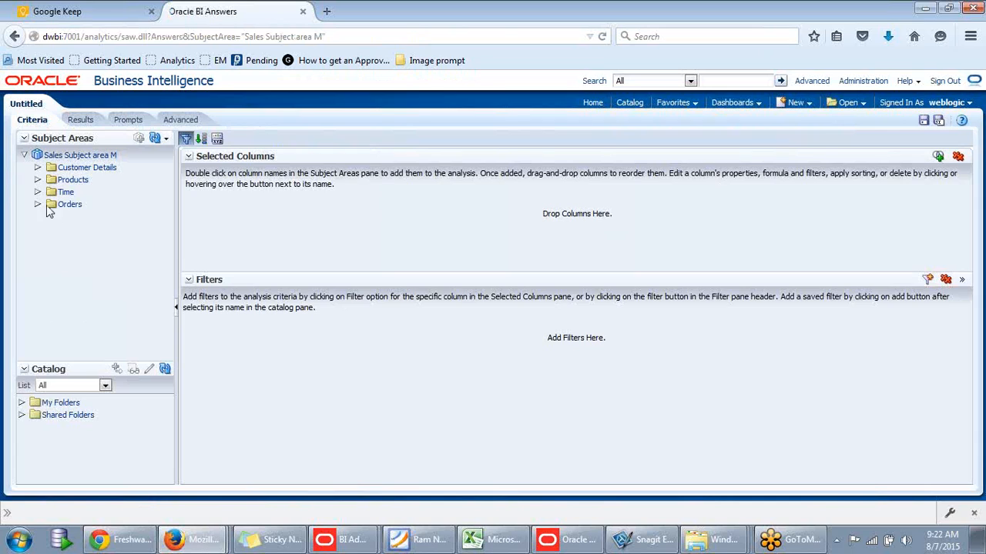
Step: Add the DISTRICT and REGION columns from Customer Details to the analysis
click(38, 167)
drag(163, 191, 169, 230)
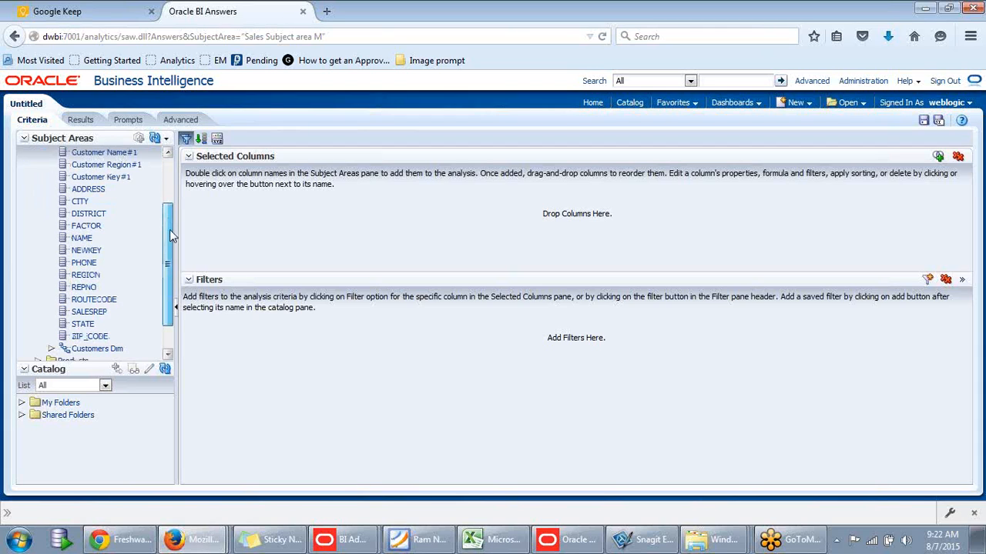
double_click(86, 215)
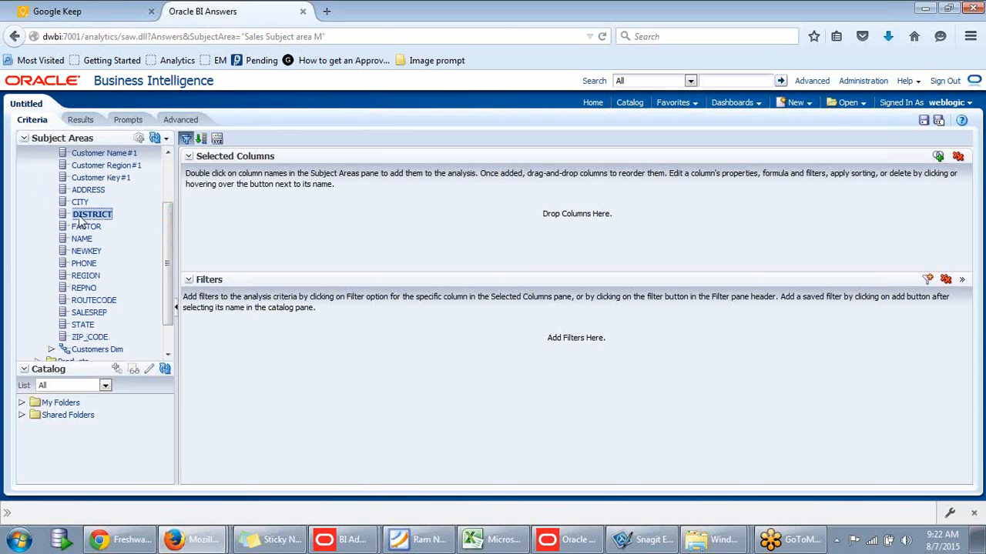
double_click(87, 277)
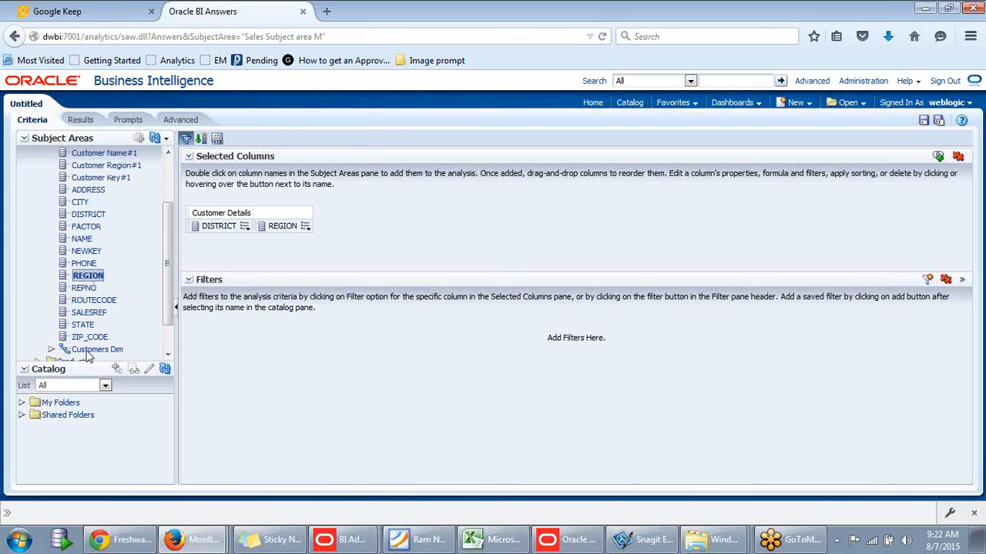
Step: Add the Dollars measure from Orders, and in the results table move the REGION column ahead of DISTRICT
scroll(169, 231, up, 2)
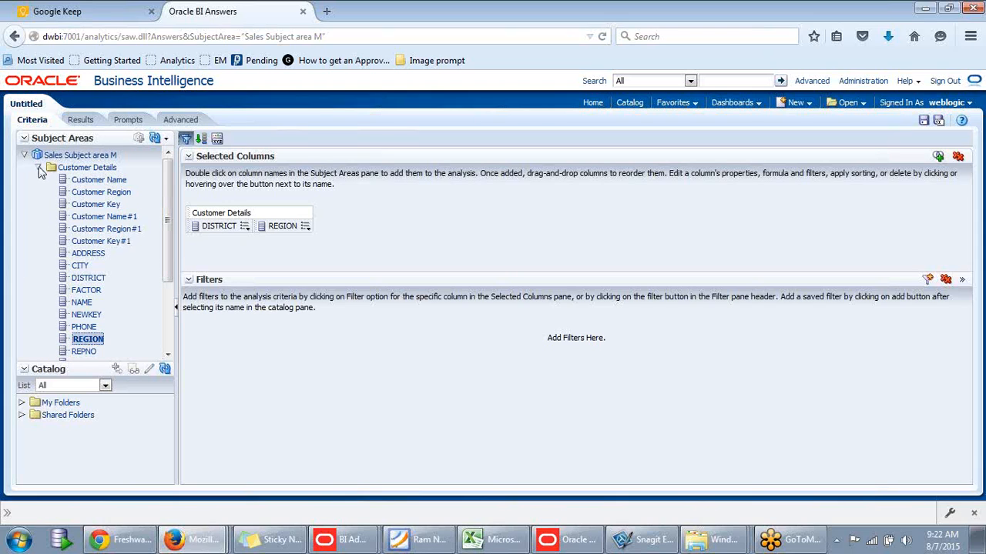
click(37, 167)
click(37, 204)
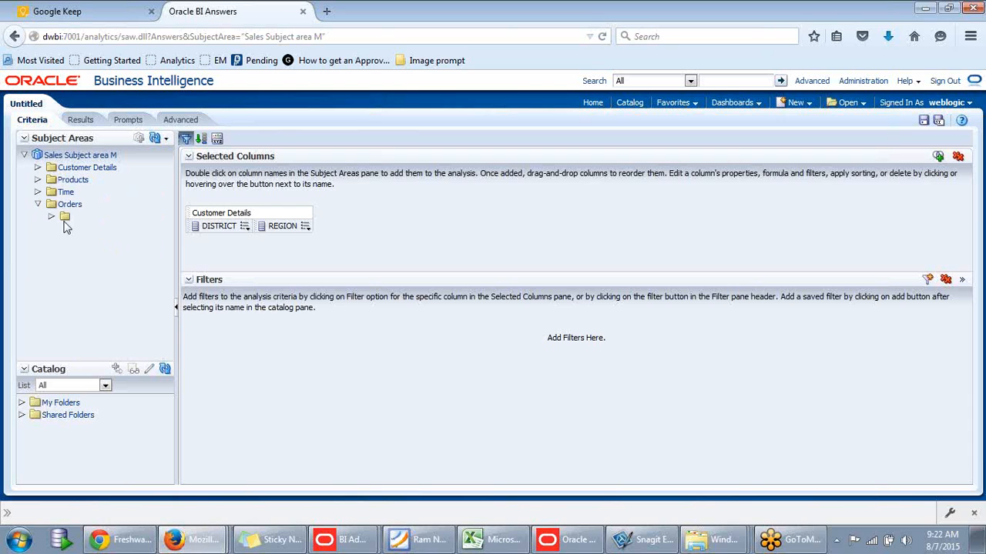
click(51, 216)
double_click(97, 229)
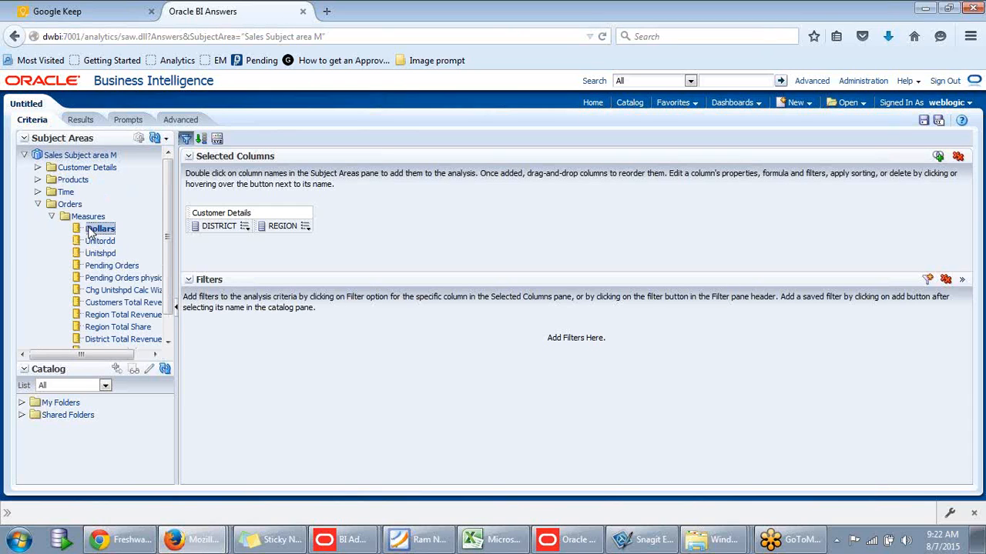
click(89, 119)
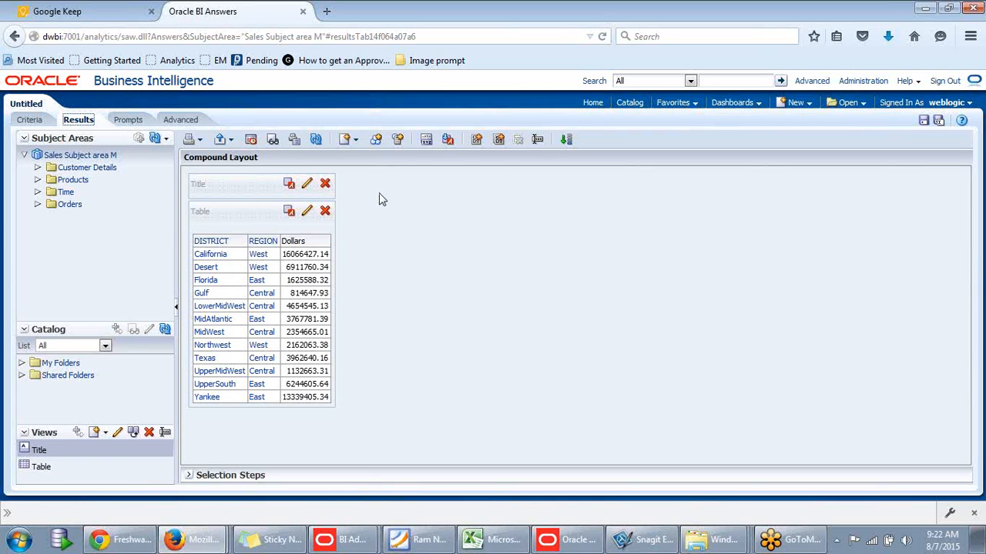
drag(254, 243, 199, 254)
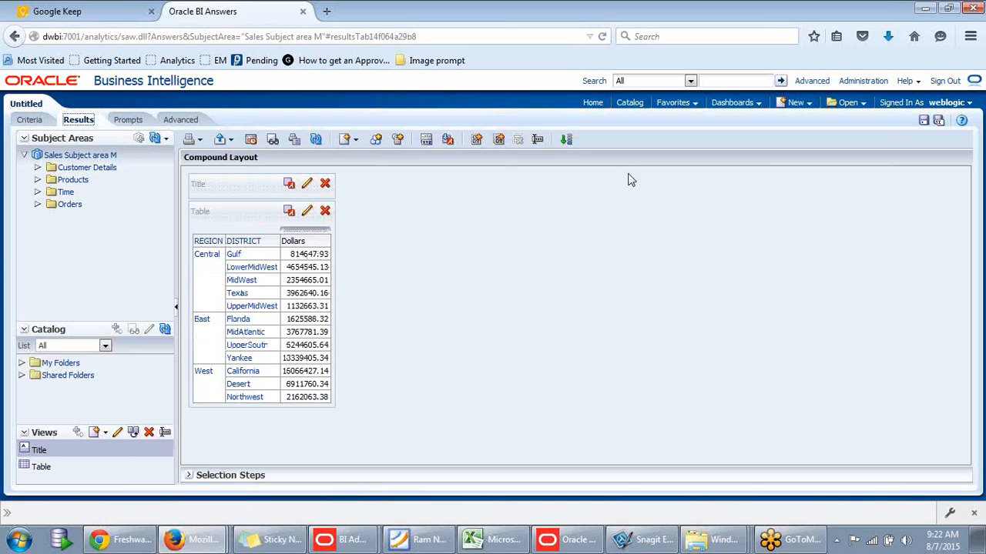
Step: Begin saving the analysis and choose the shared folder listed after Batch1 Reports as its location
click(924, 123)
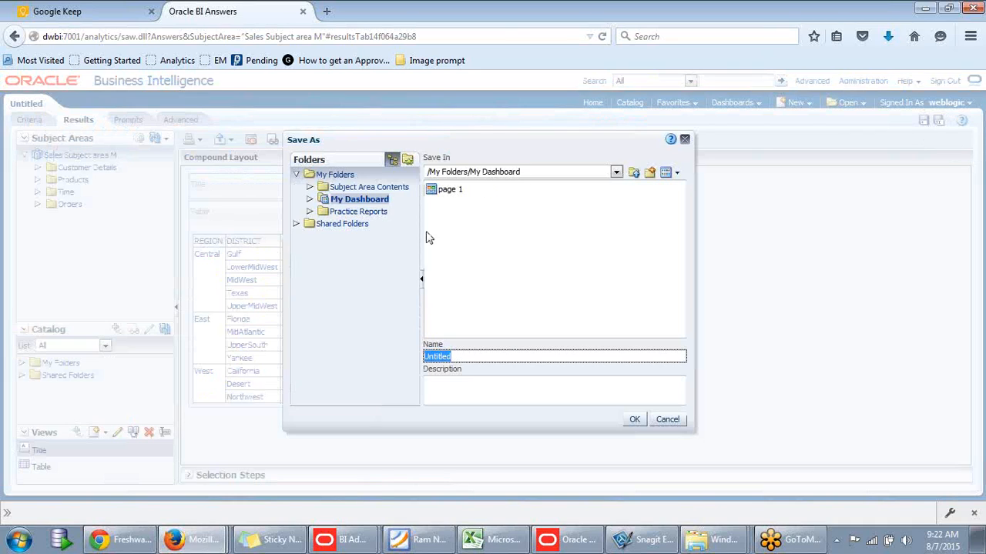
click(295, 224)
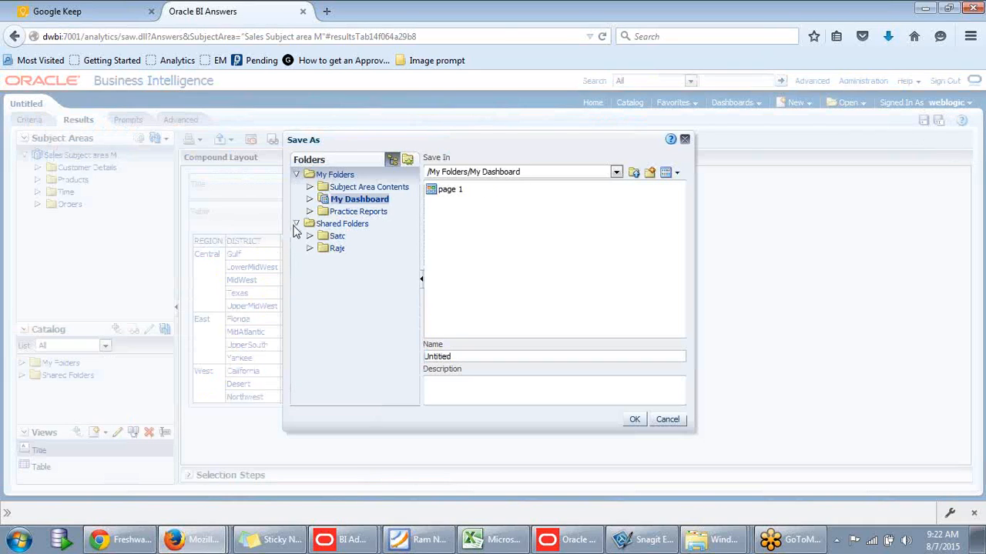
click(325, 252)
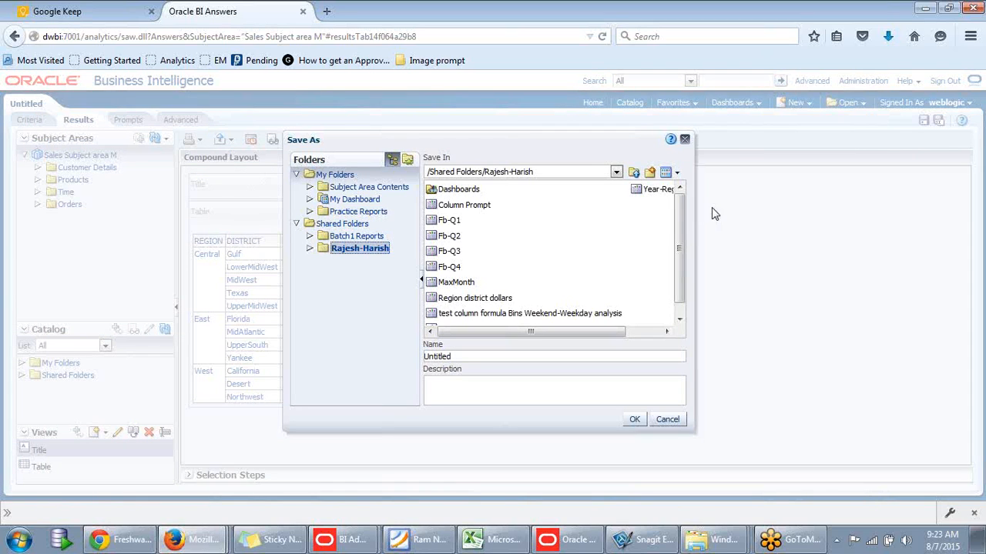
click(685, 220)
scroll(682, 249, down, 1)
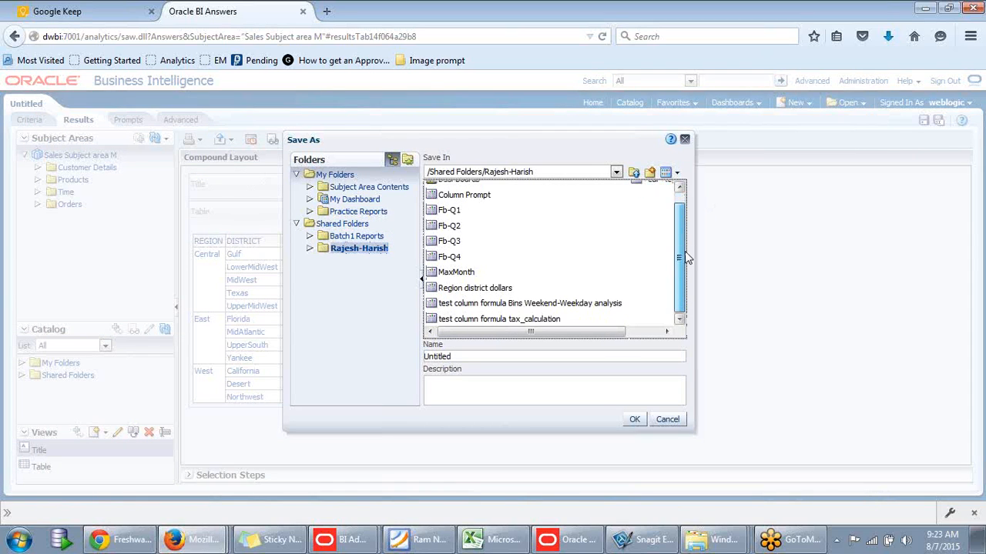
Step: Name the analysis "DBR1 Region District Dollars" and save it
click(497, 354)
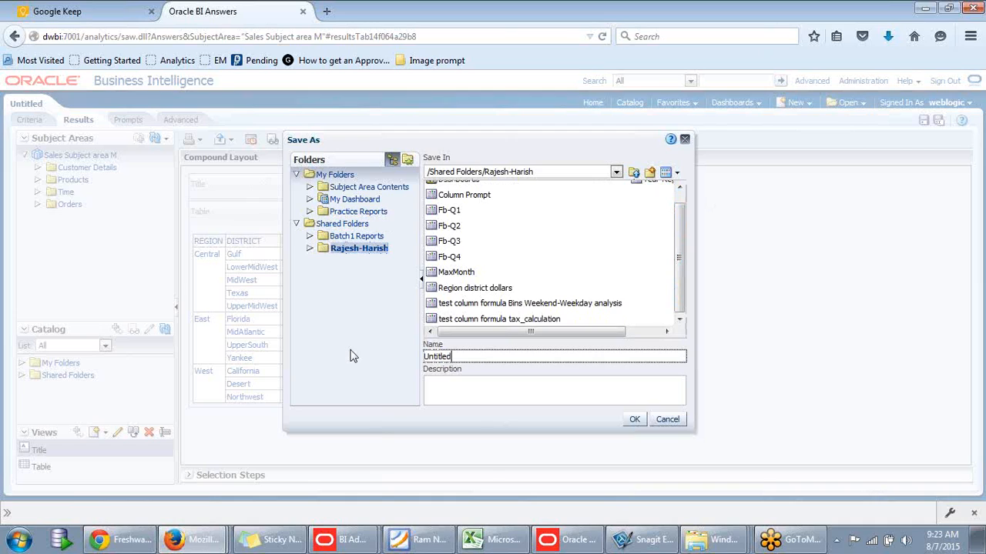
key(ctrl+a)
text(D)
drag(540, 154, 683, 151)
click(564, 151)
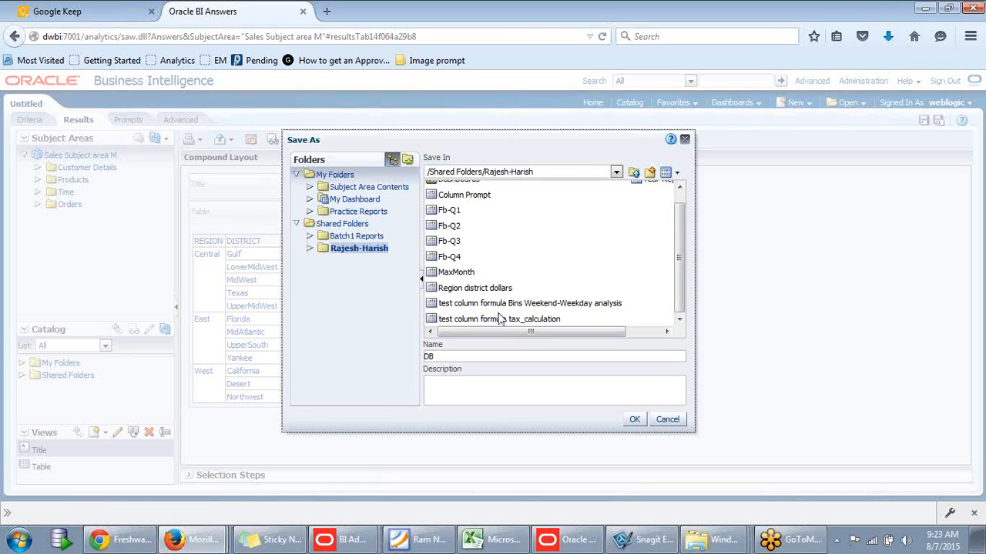
click(446, 357)
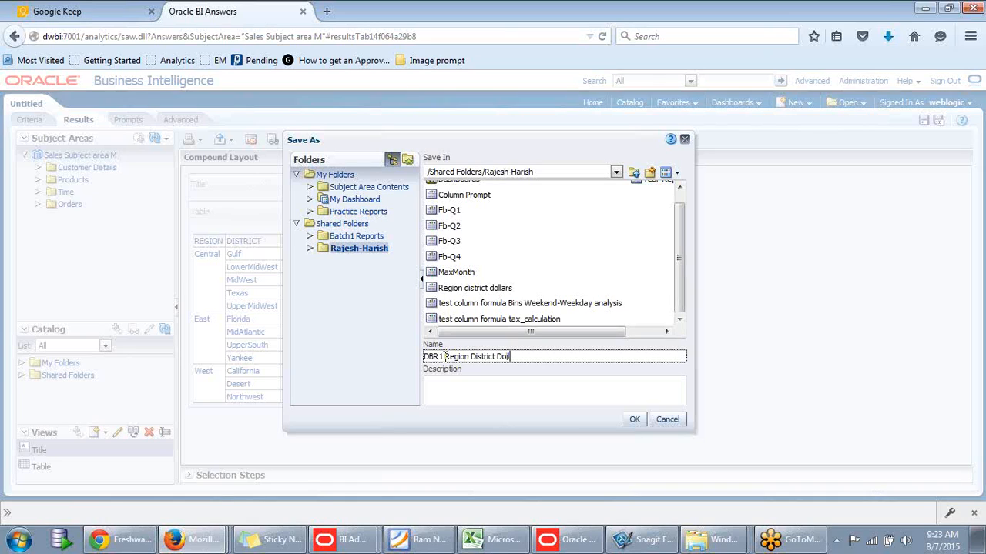
click(633, 421)
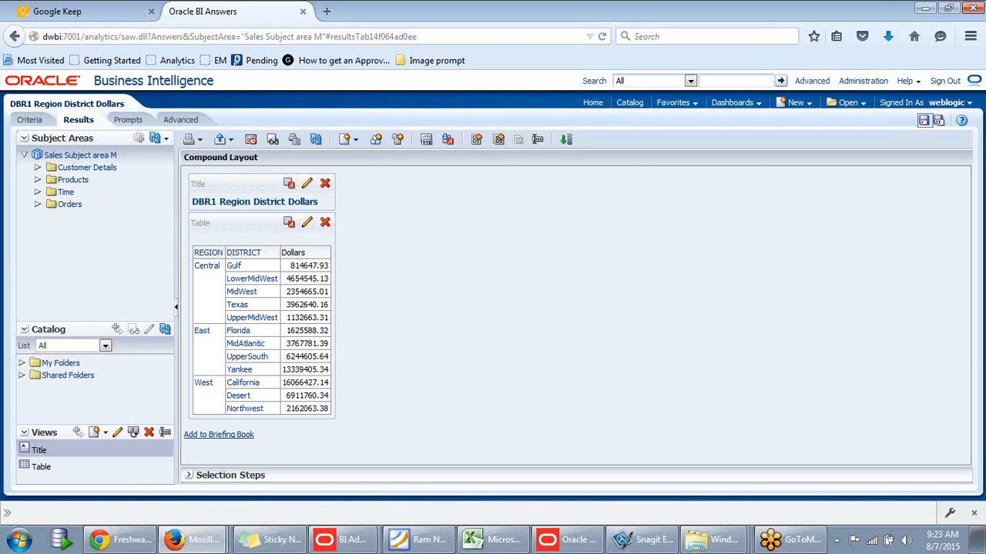
Step: Start a second analysis on Sales Subject area M
key(alt+Tab)
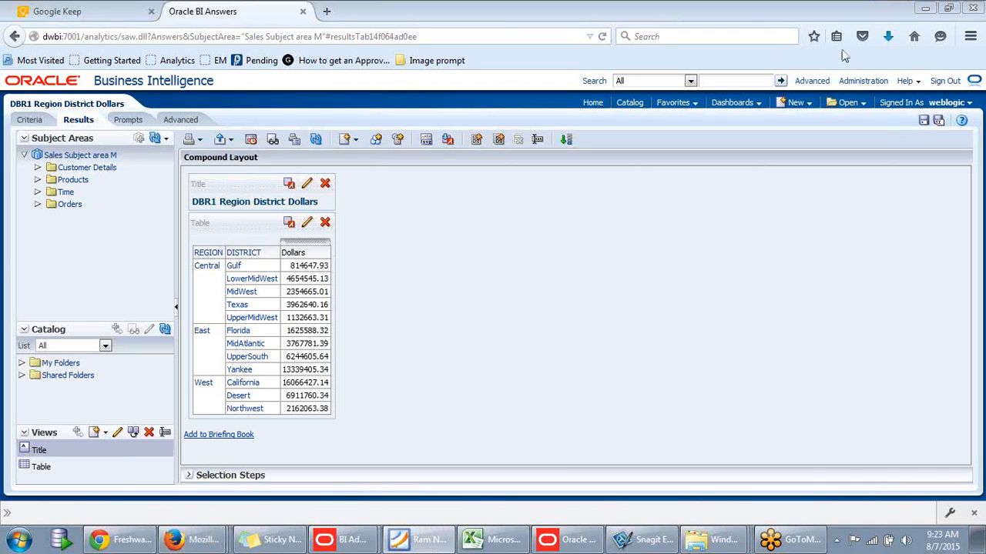
click(796, 103)
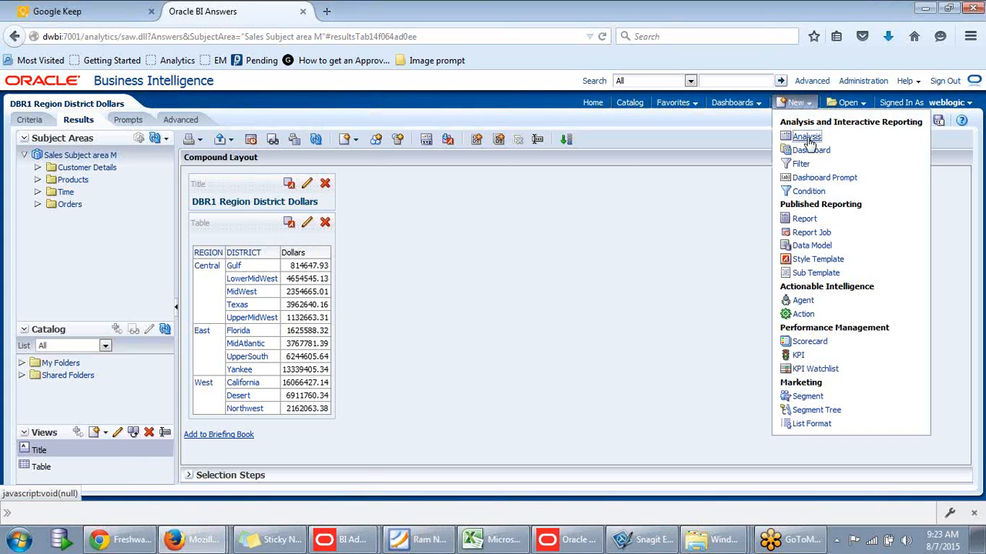
click(806, 137)
click(804, 142)
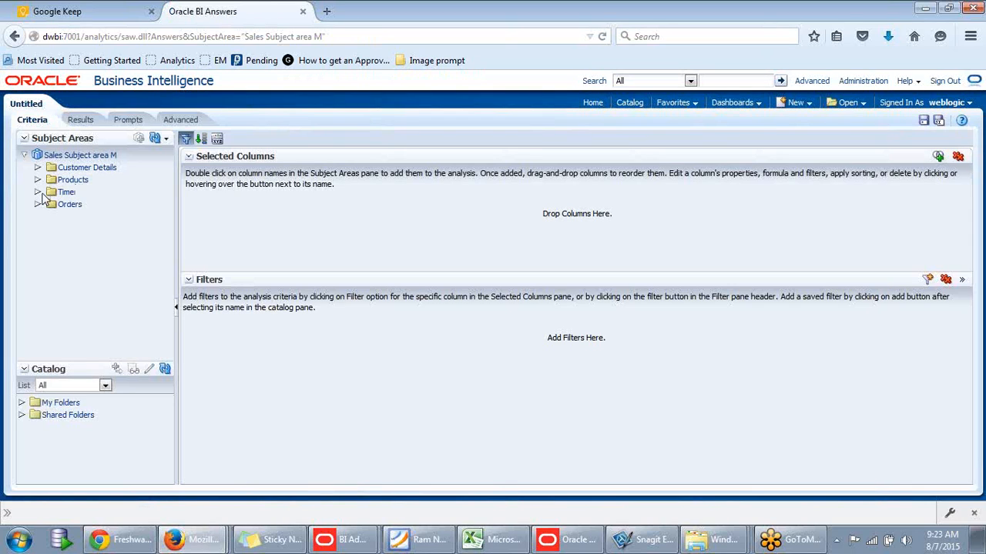
Step: Add the Year column from Time and the REGION column from Customer Details to the second analysis
click(38, 192)
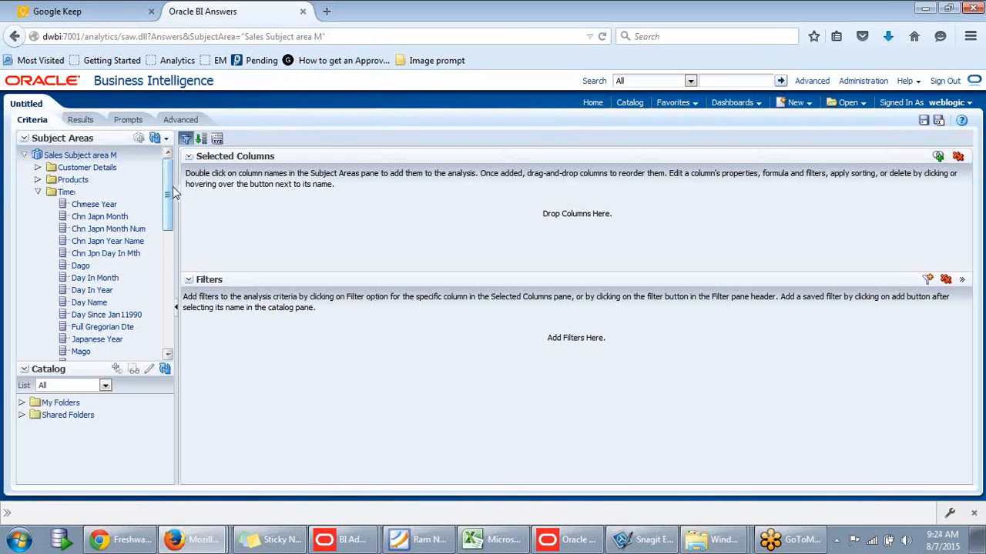
drag(172, 188, 168, 308)
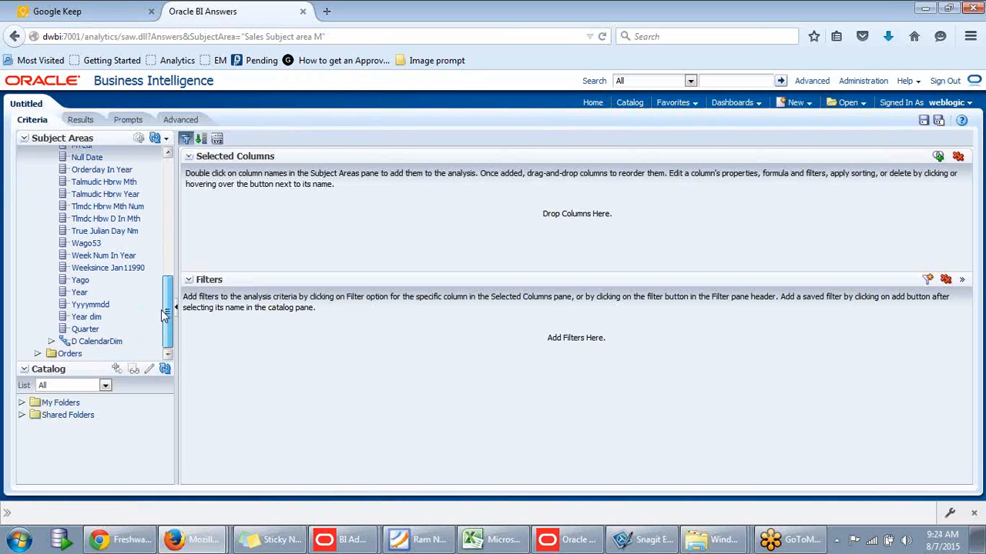
double_click(80, 294)
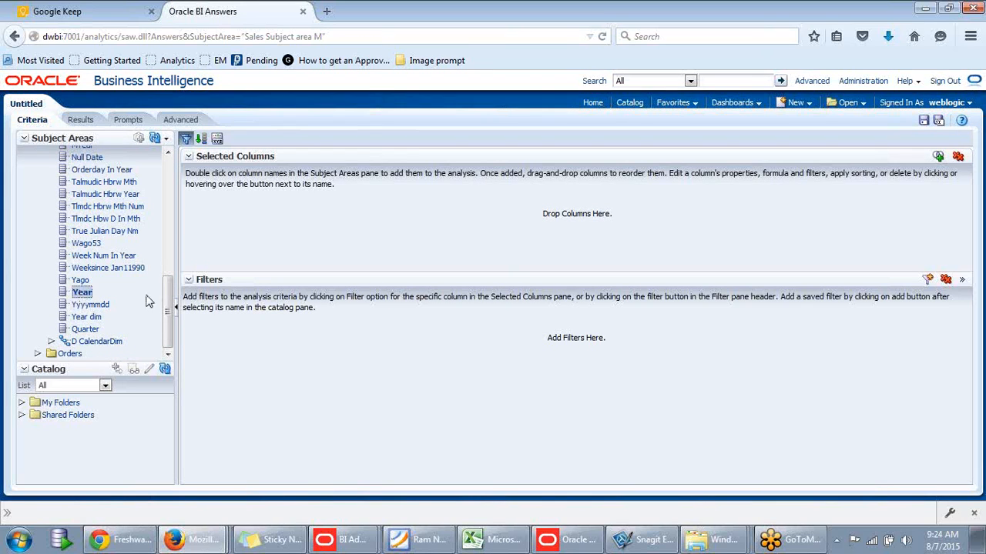
click(38, 192)
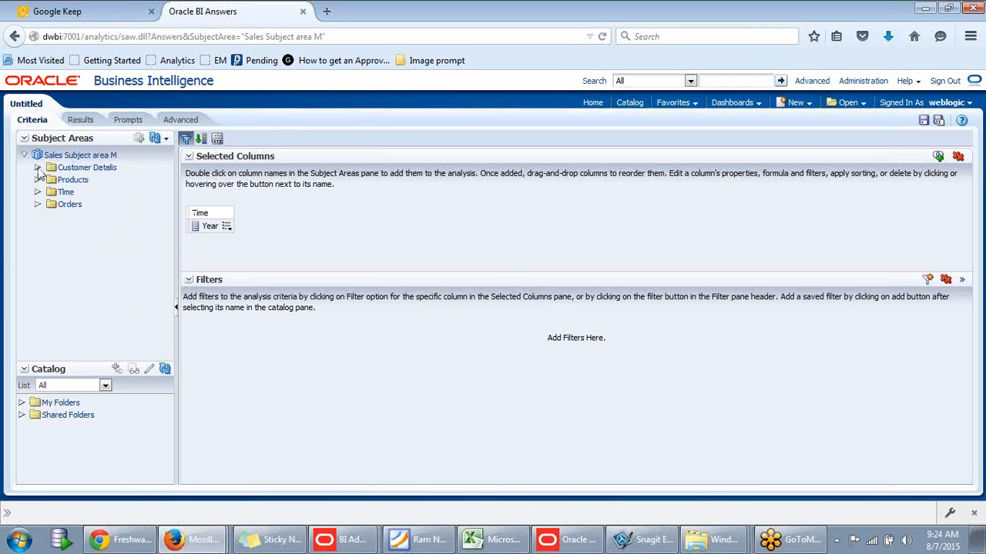
click(38, 167)
drag(169, 219, 170, 261)
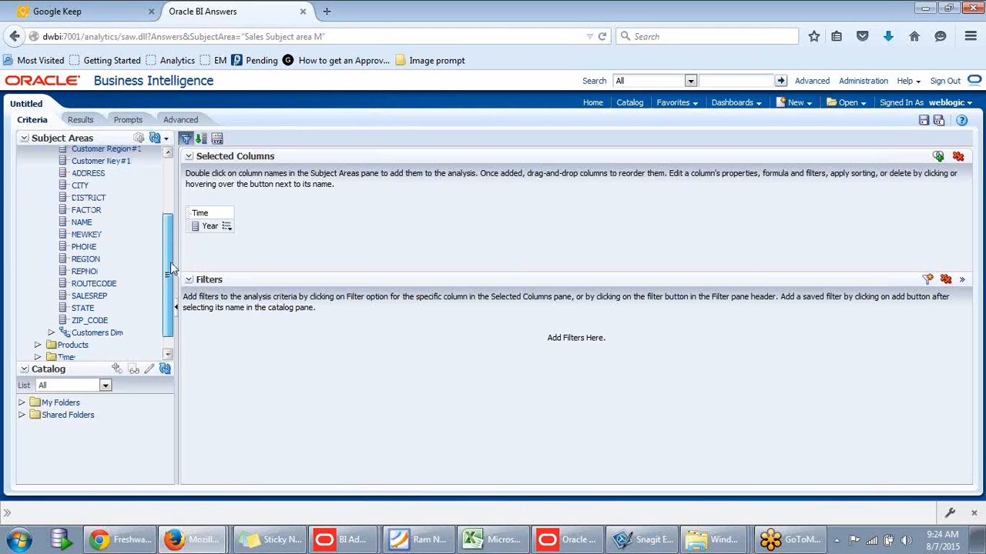
click(88, 259)
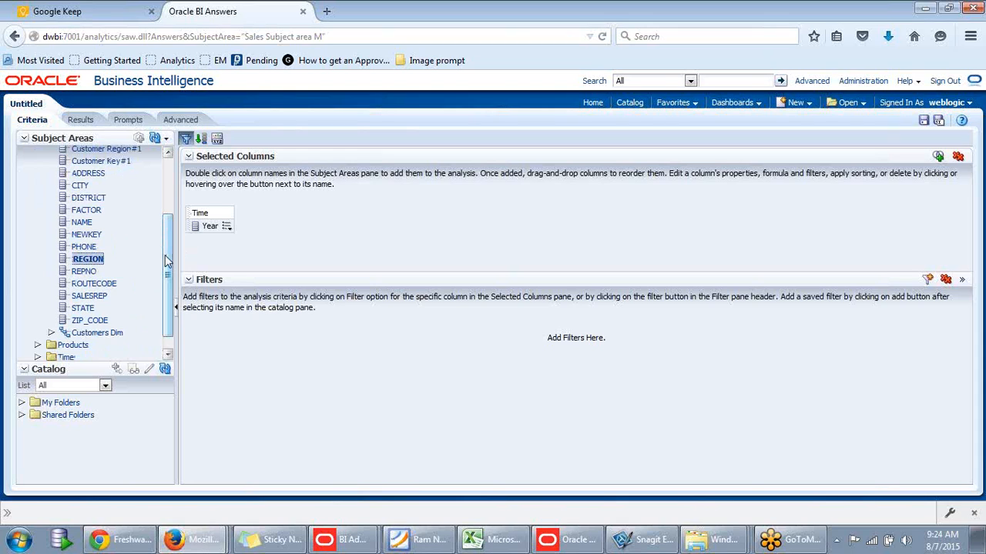
click(38, 168)
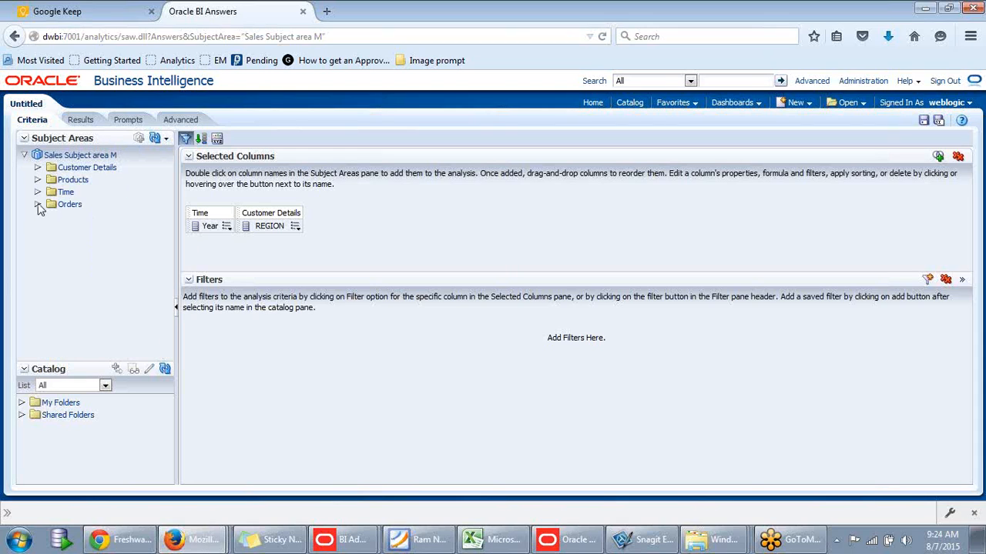
Step: Add the Dollars measure from Orders to the Year and REGION analysis and display its results
click(38, 205)
click(52, 216)
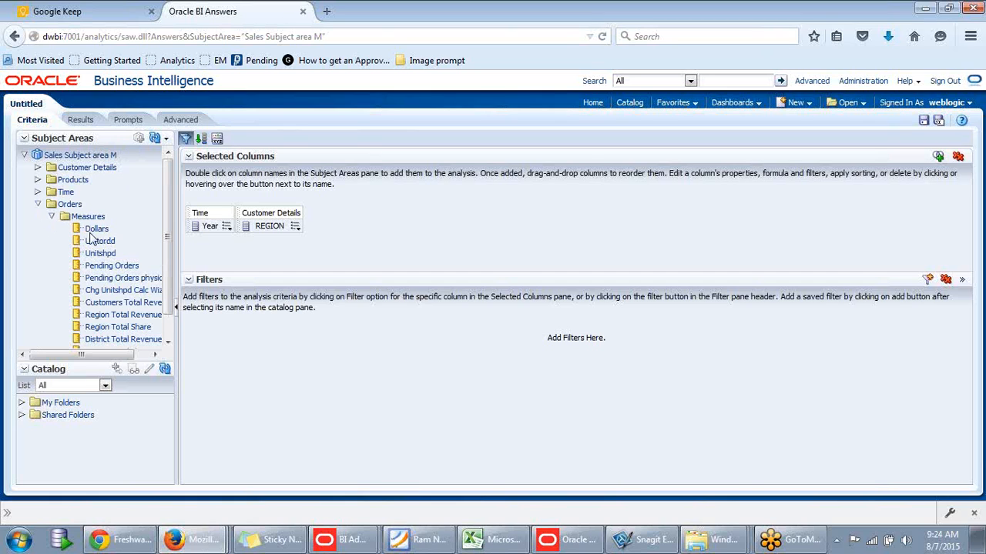
double_click(96, 229)
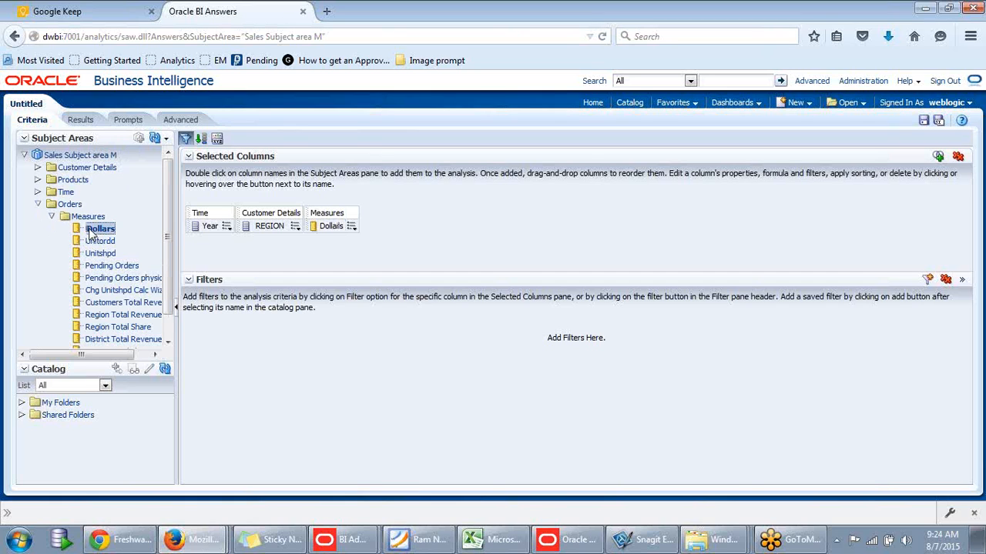
click(80, 120)
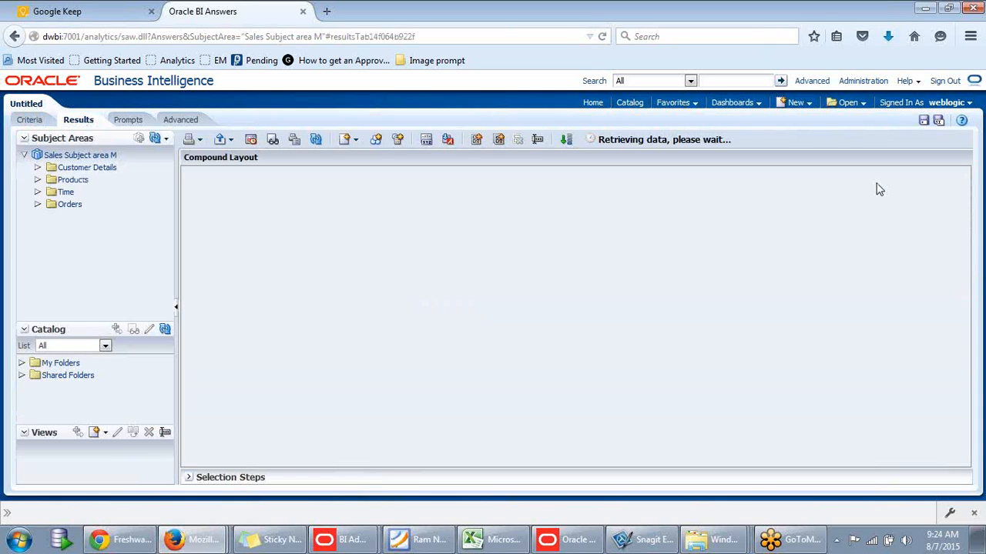
Step: Save the Year and REGION analysis as "DBR 2 Year Region Dollars" in the same shared folder as the first analysis
click(925, 123)
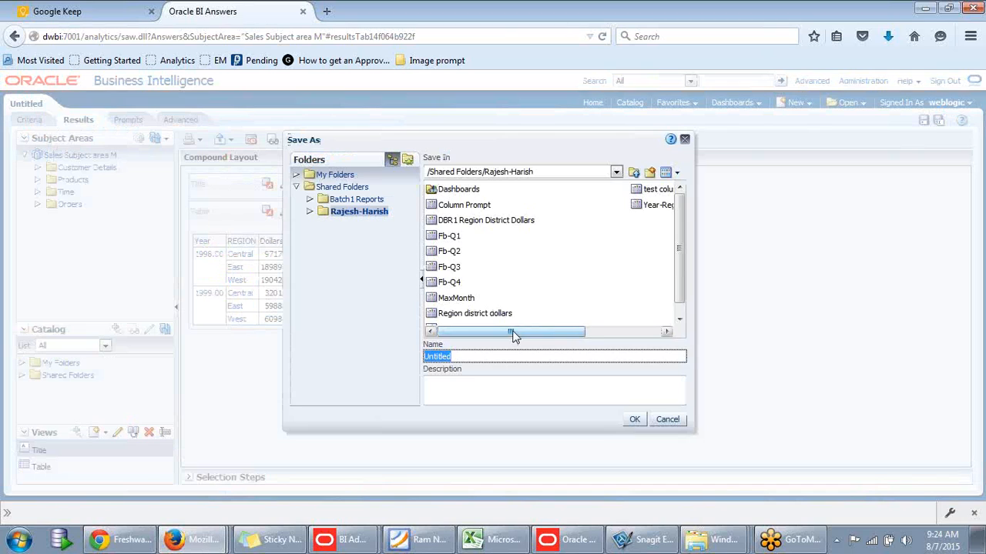
drag(514, 337, 443, 334)
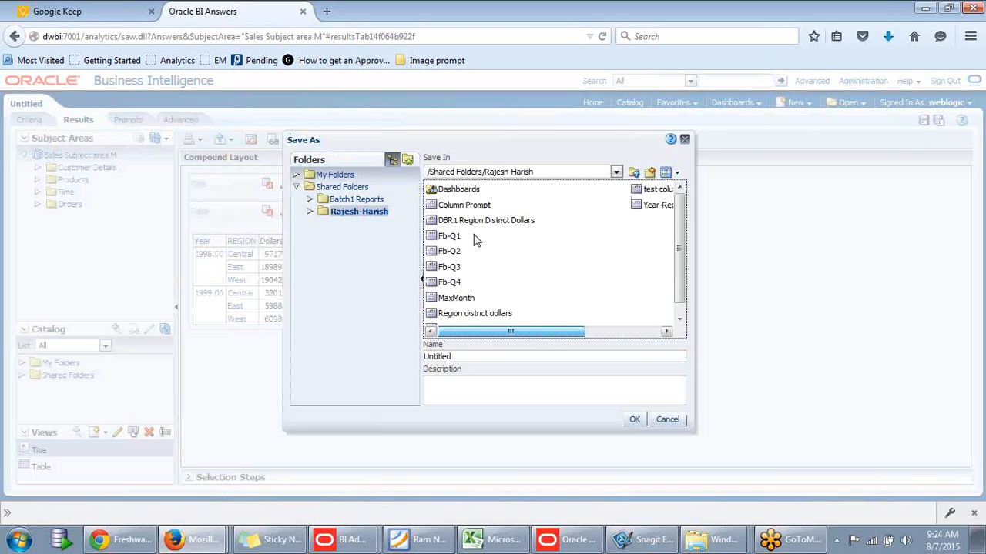
click(477, 222)
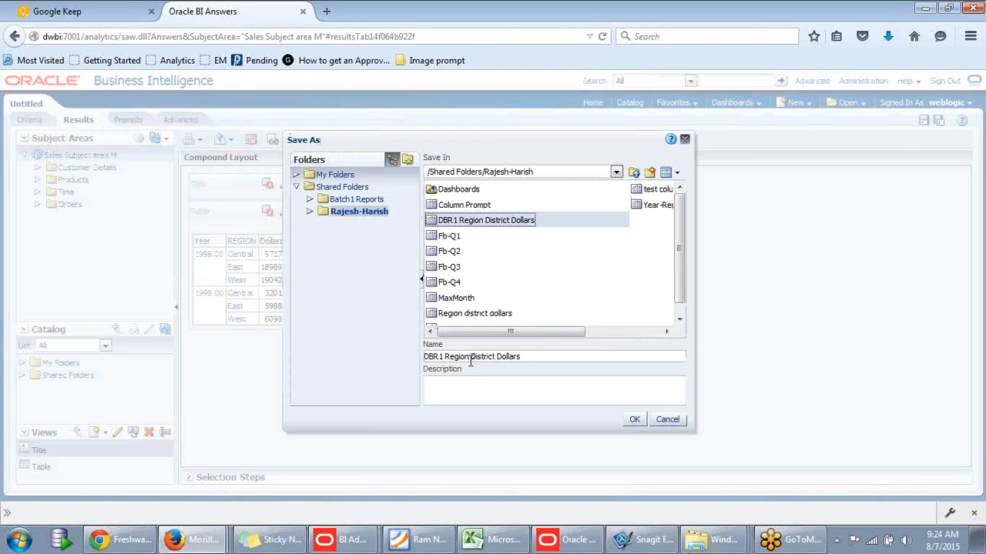
drag(472, 356, 498, 356)
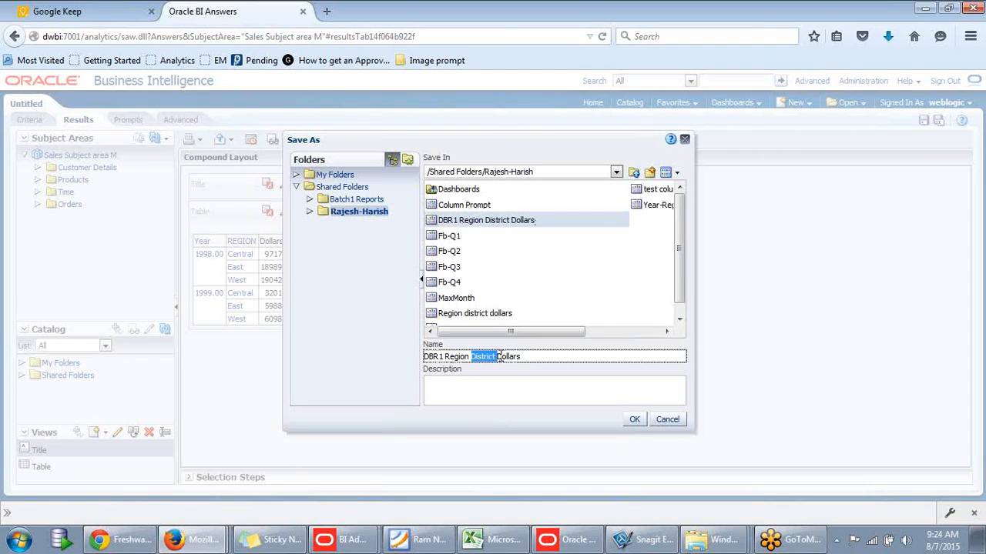
key(BackSpace)
text(Year)
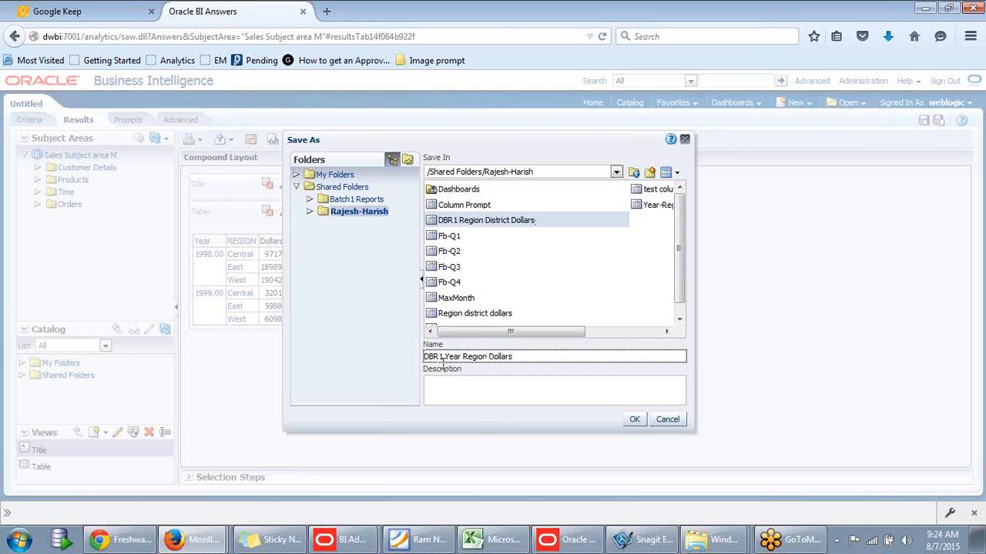
key(BackSpace)
text(2)
click(634, 419)
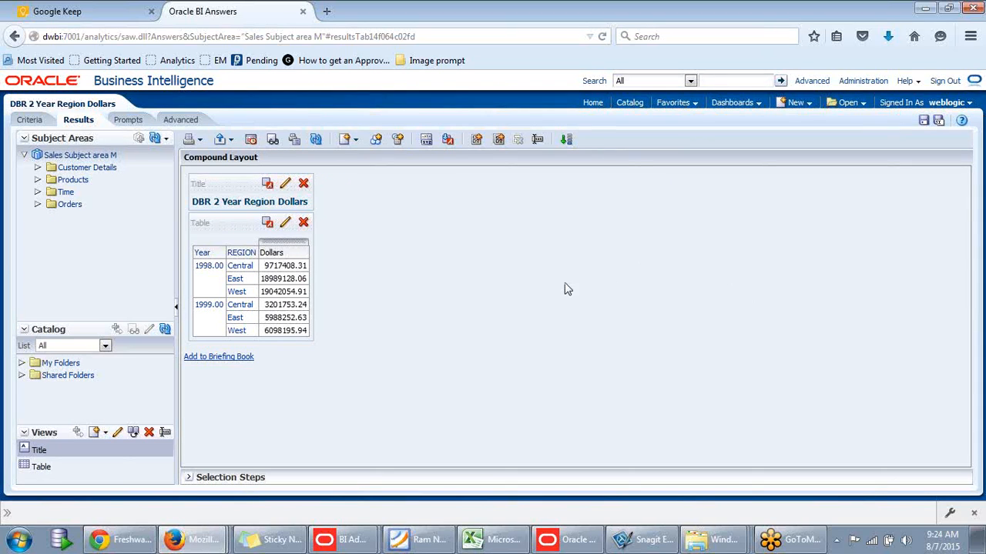
Step: Start a third analysis on Sales Subject area M
key(alt+Tab)
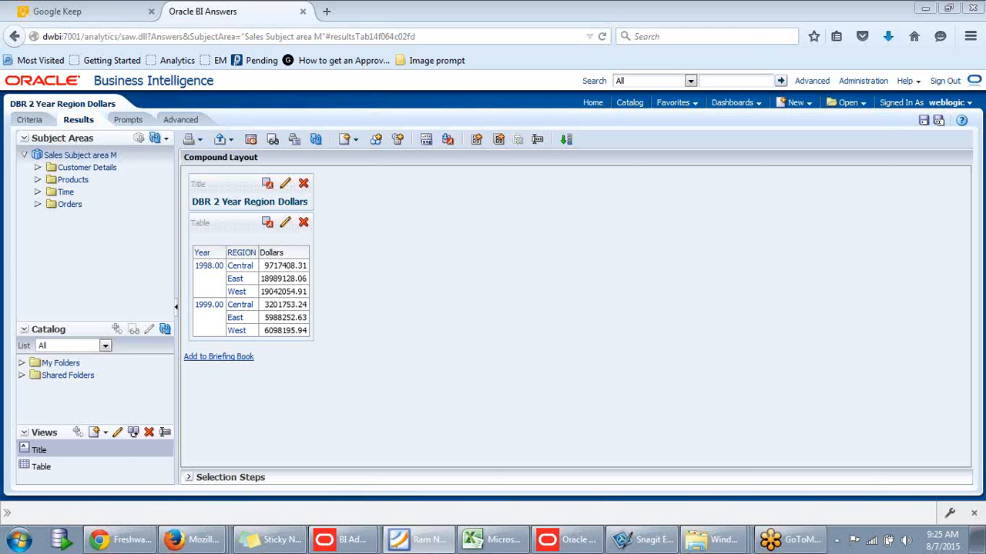
click(812, 108)
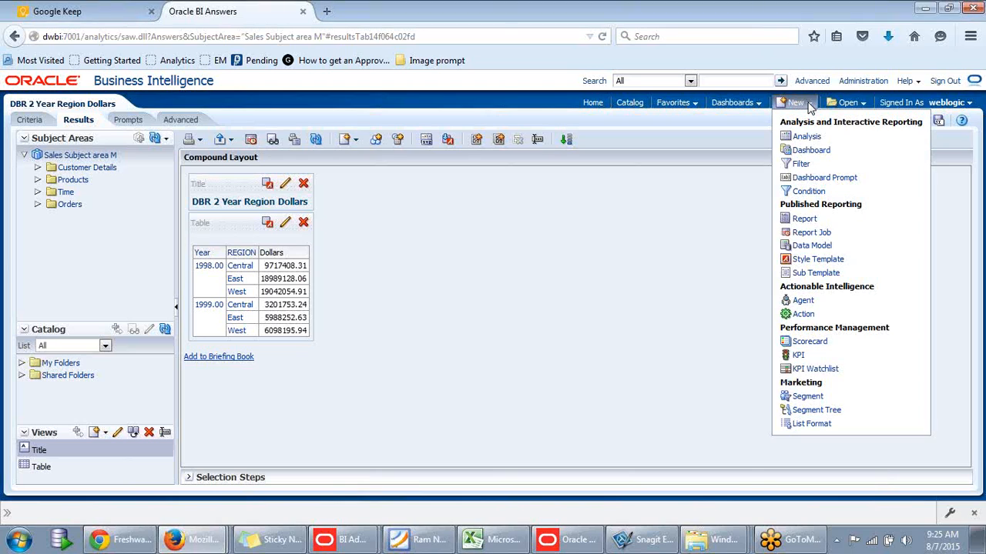
click(808, 136)
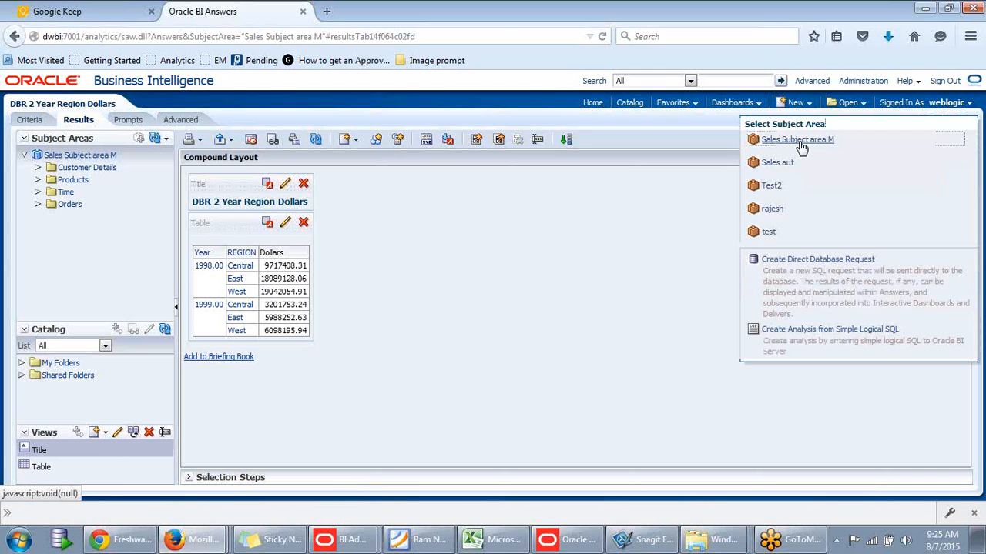
click(805, 142)
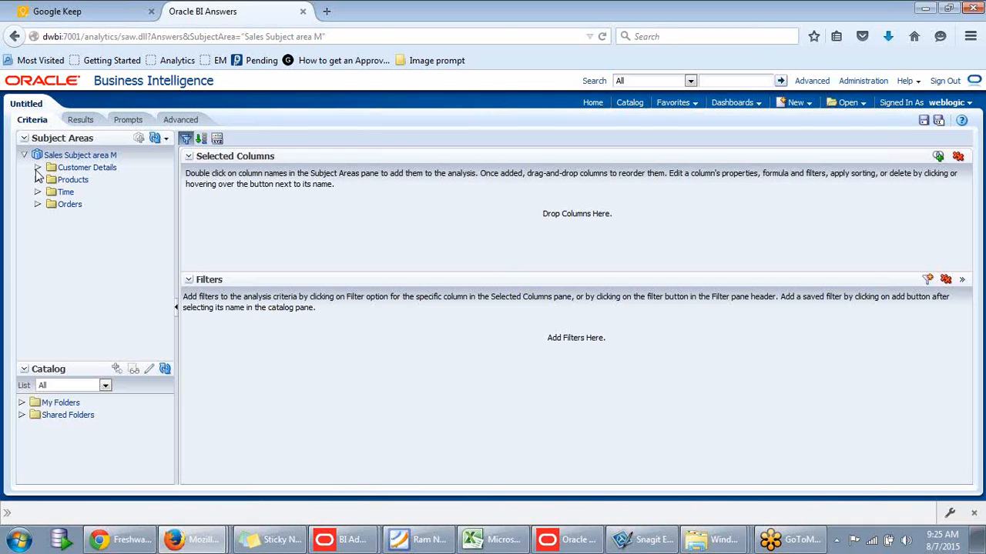
Step: Add the REGION column from Customer Details and the ITEMTYPE column from Products to the third analysis
click(37, 168)
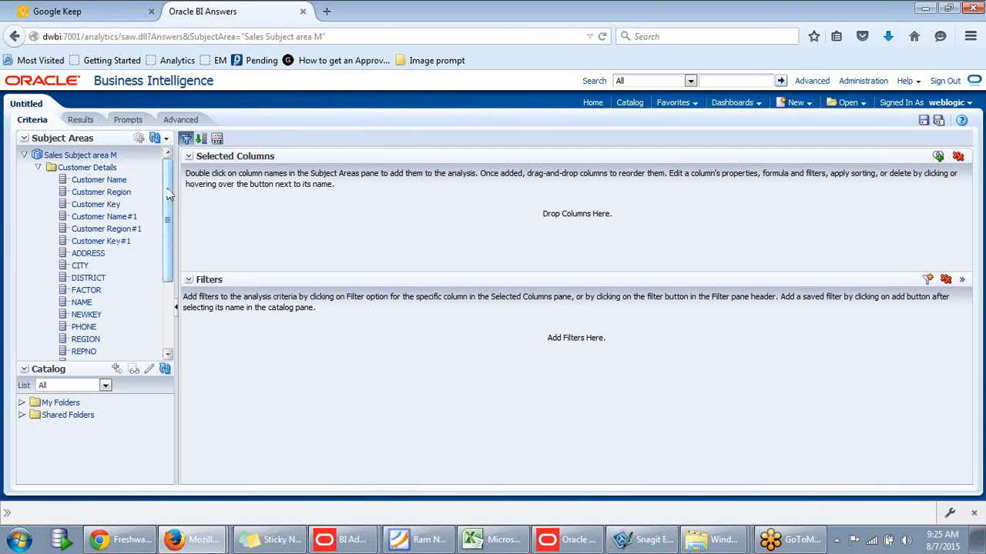
scroll(173, 199, down, 1)
scroll(174, 192, up, 1)
scroll(173, 231, down, 5)
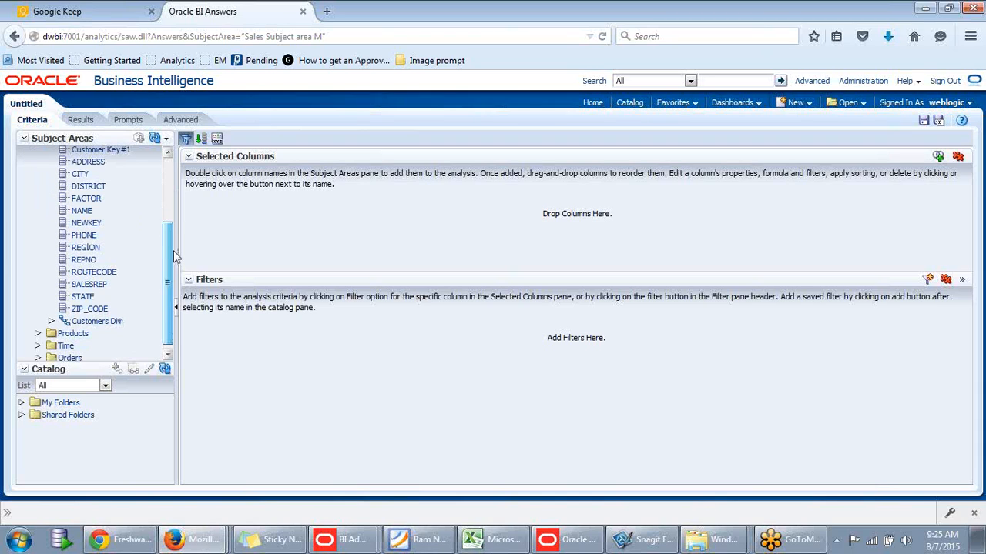
click(87, 248)
click(37, 333)
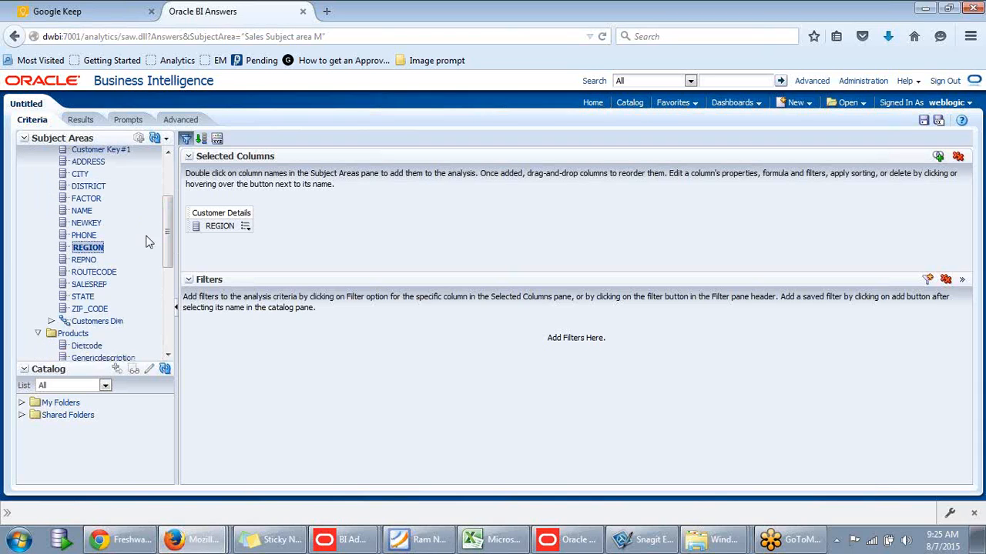
drag(169, 230, 159, 309)
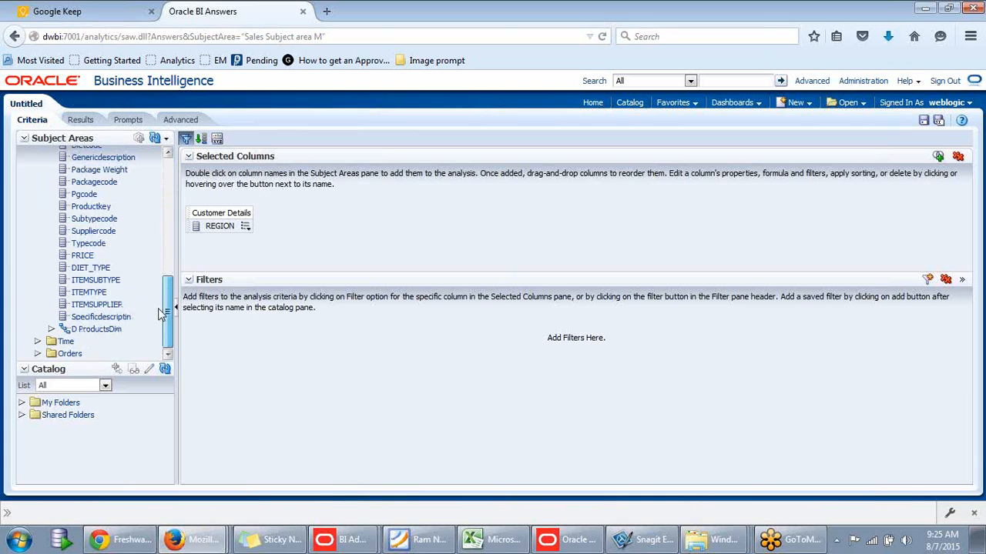
double_click(92, 293)
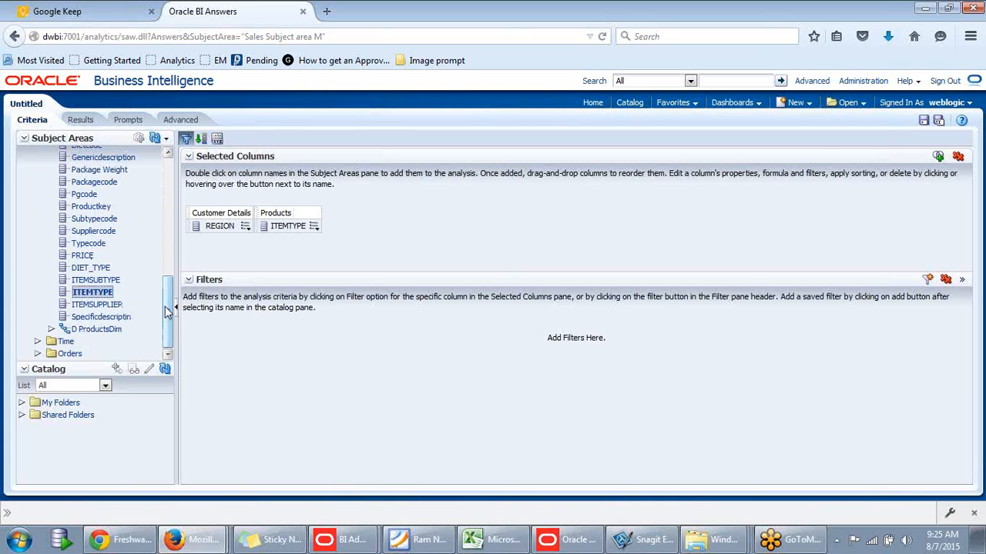
Step: Add the Dollars measure from Orders to the REGION and ITEMTYPE analysis
click(39, 344)
drag(167, 231, 141, 191)
click(38, 167)
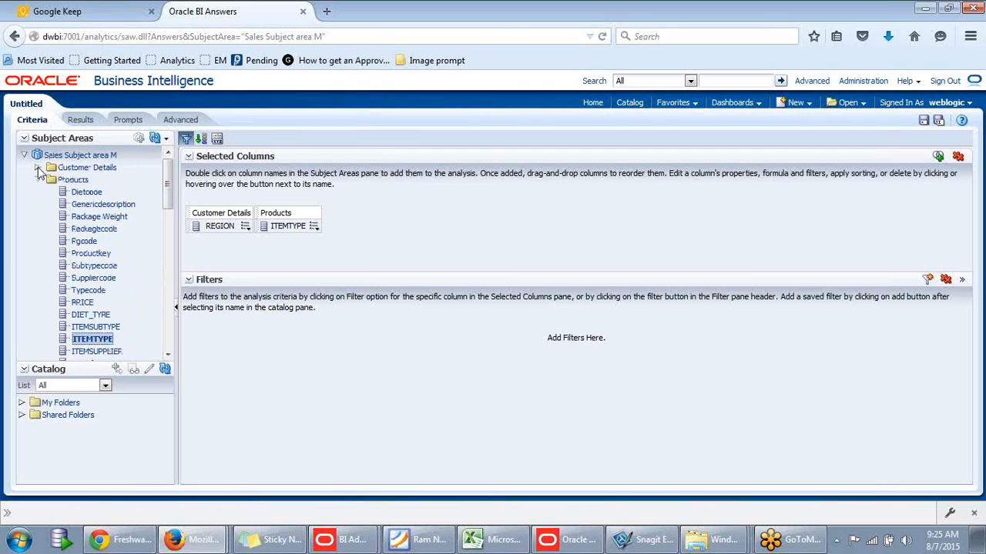
click(37, 182)
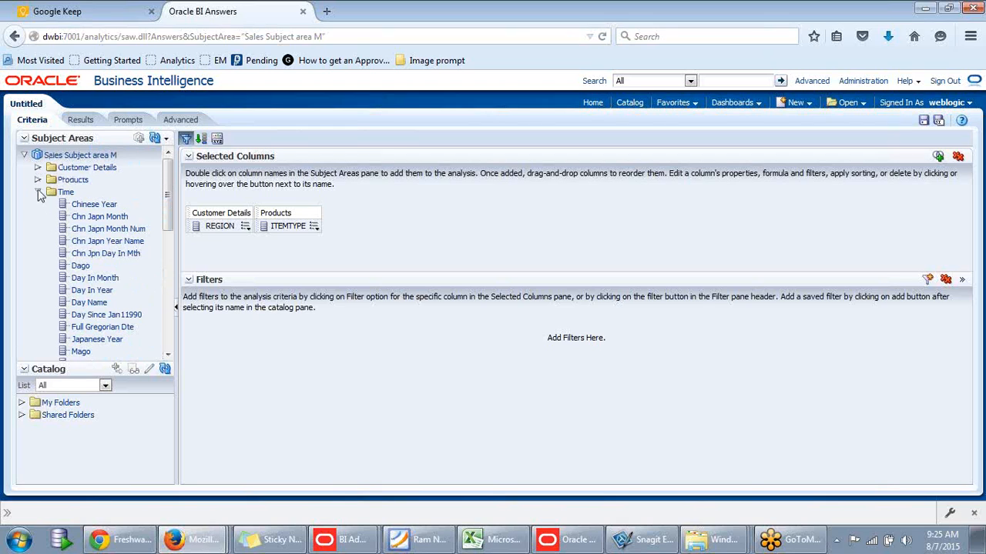
click(38, 192)
click(38, 204)
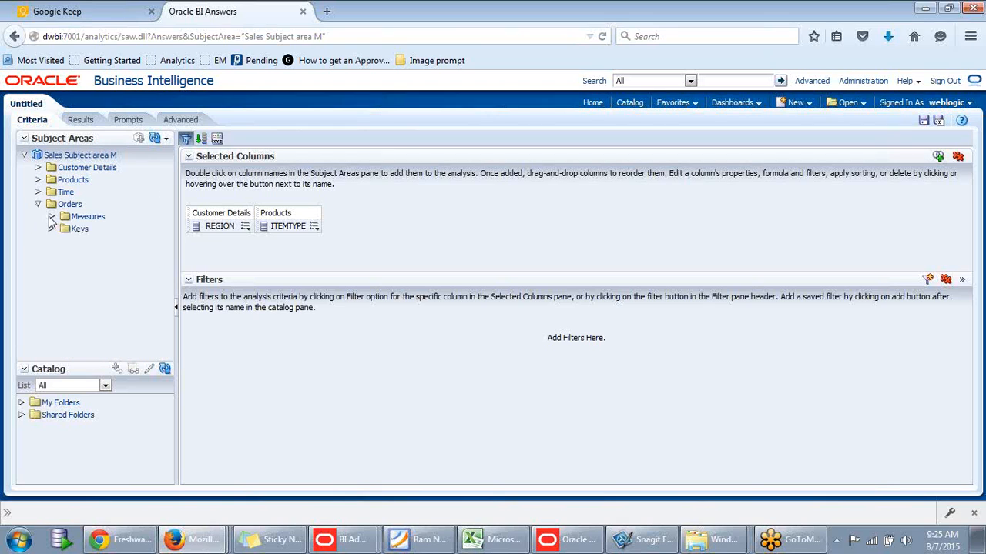
click(51, 217)
double_click(100, 229)
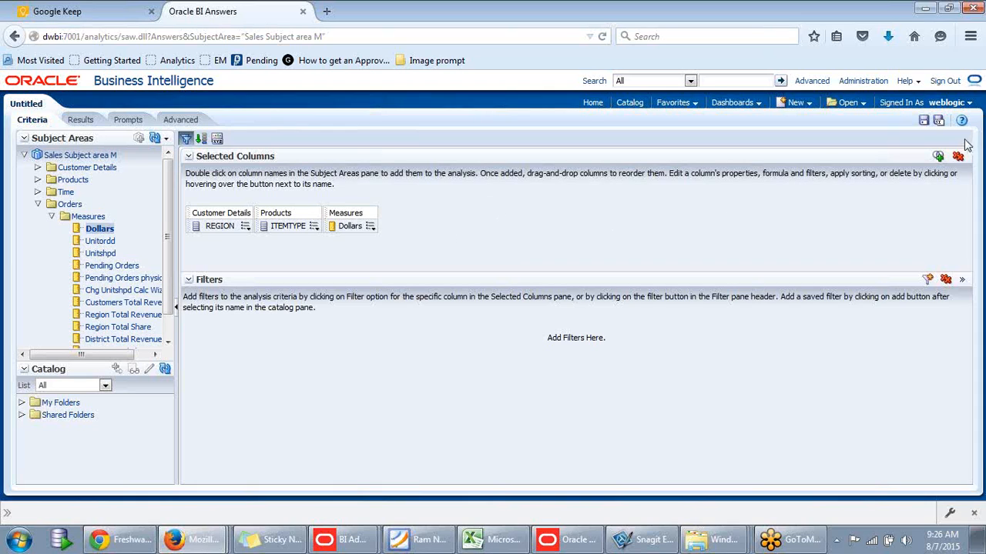
Step: Save the third analysis as "DBR 3 Region Itemtype Dollars" in the shared folder with the other DBR analyses
click(924, 121)
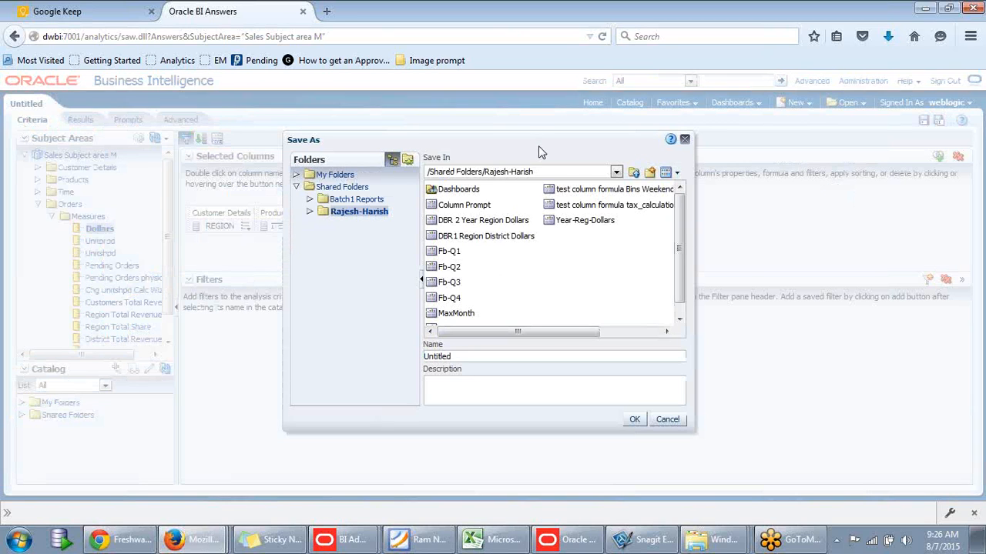
drag(538, 146, 644, 165)
click(465, 362)
click(472, 237)
click(443, 357)
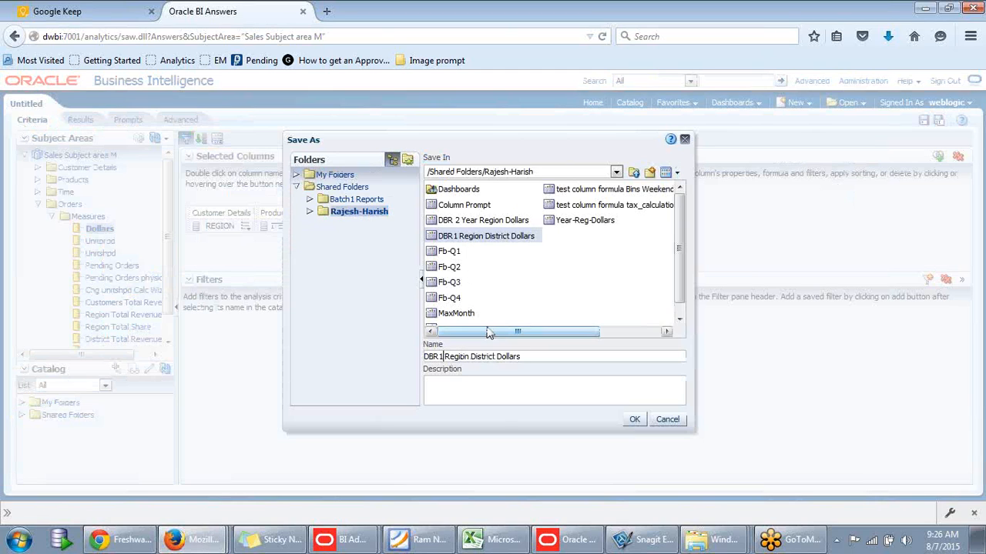
key(BackSpace)
key(BackSpace)
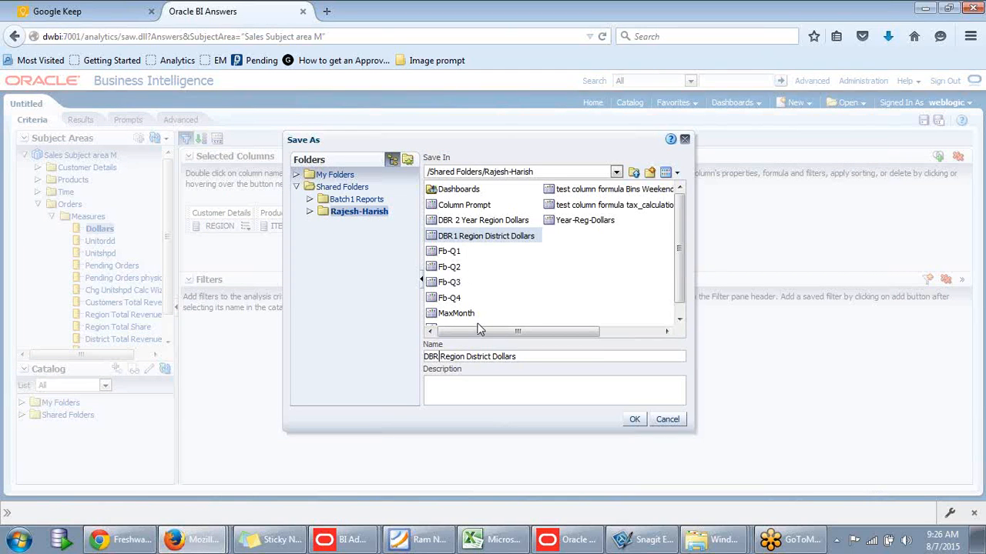
text(3)
drag(570, 136, 802, 152)
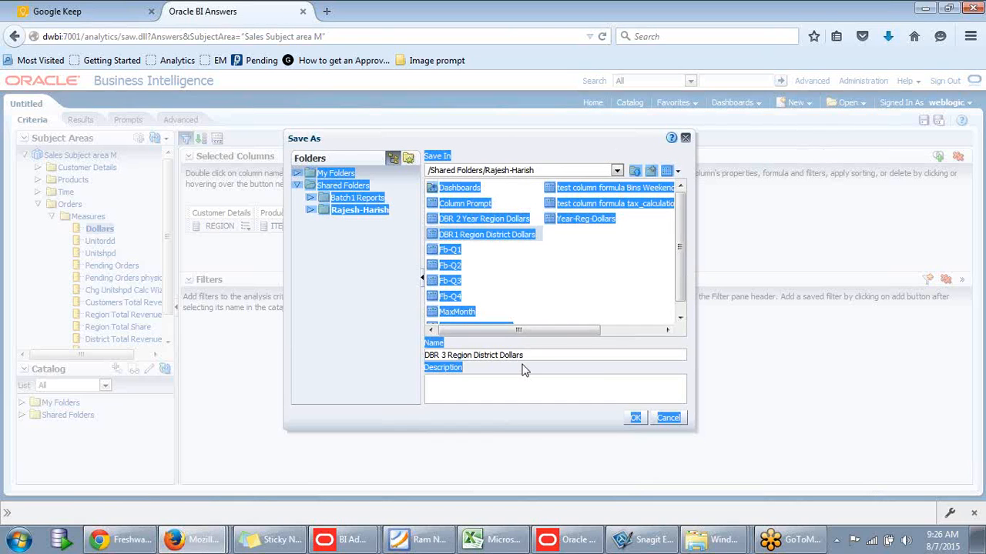
click(481, 359)
drag(473, 357, 494, 354)
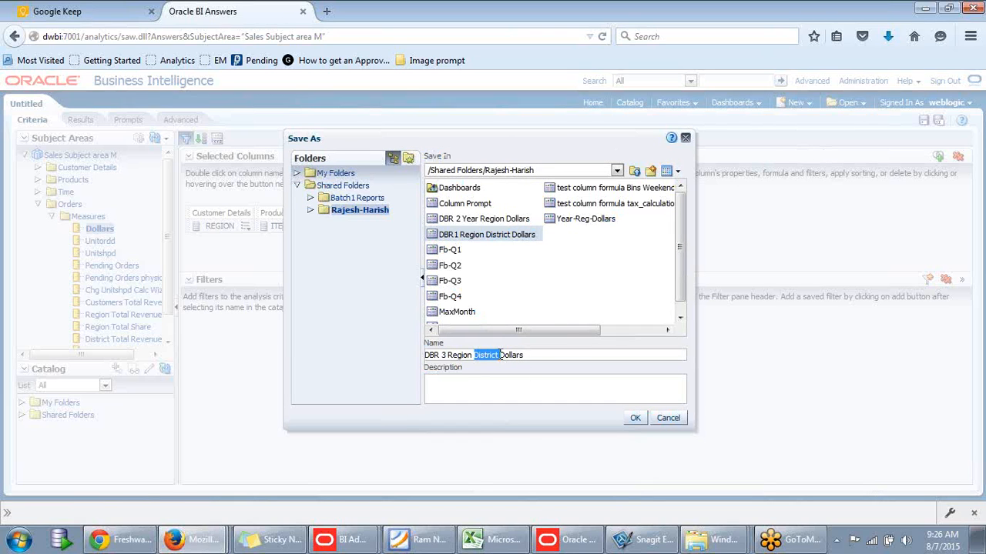
text(Itemtype)
click(633, 420)
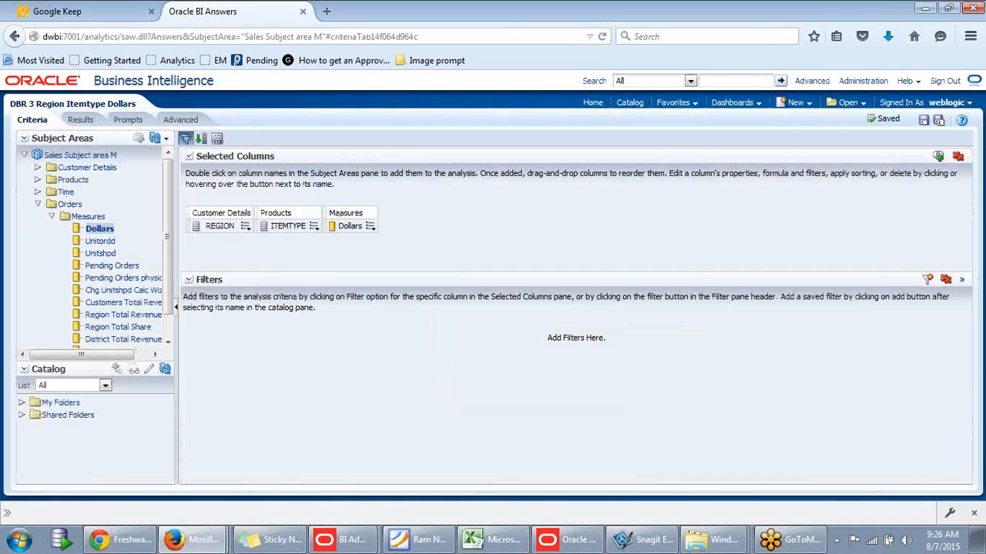
Step: Display the results of the DBR 3 Region Itemtype Dollars analysis
click(80, 121)
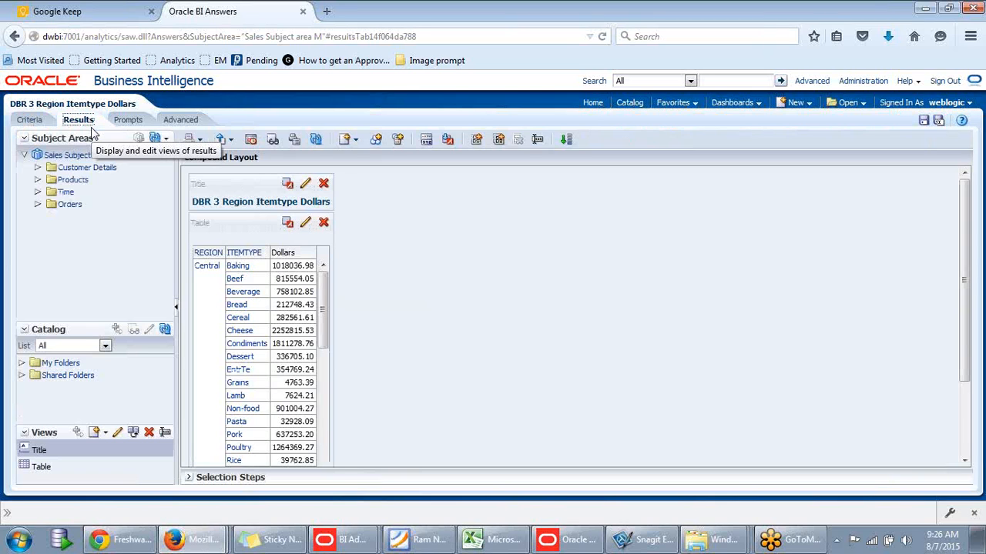
click(30, 120)
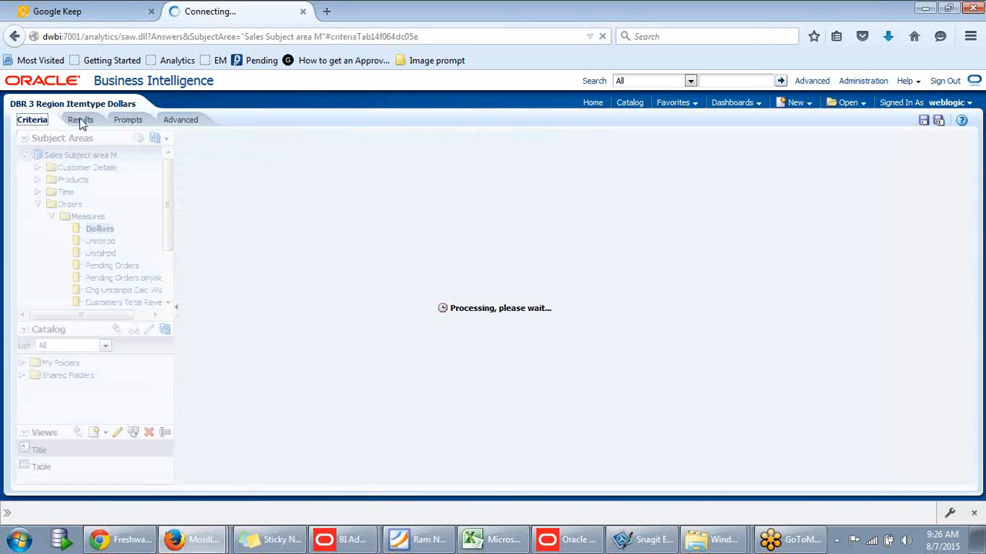
click(81, 122)
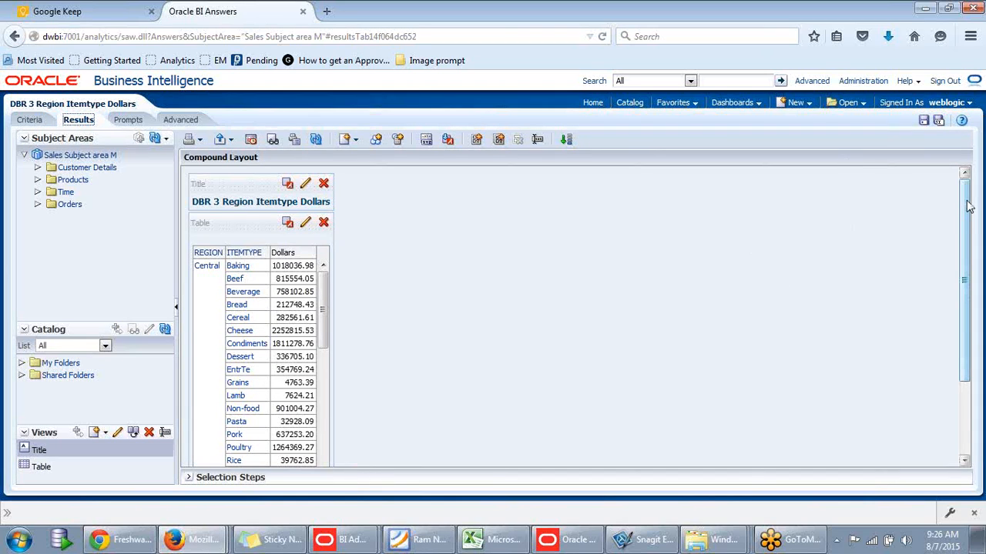
drag(969, 207, 975, 183)
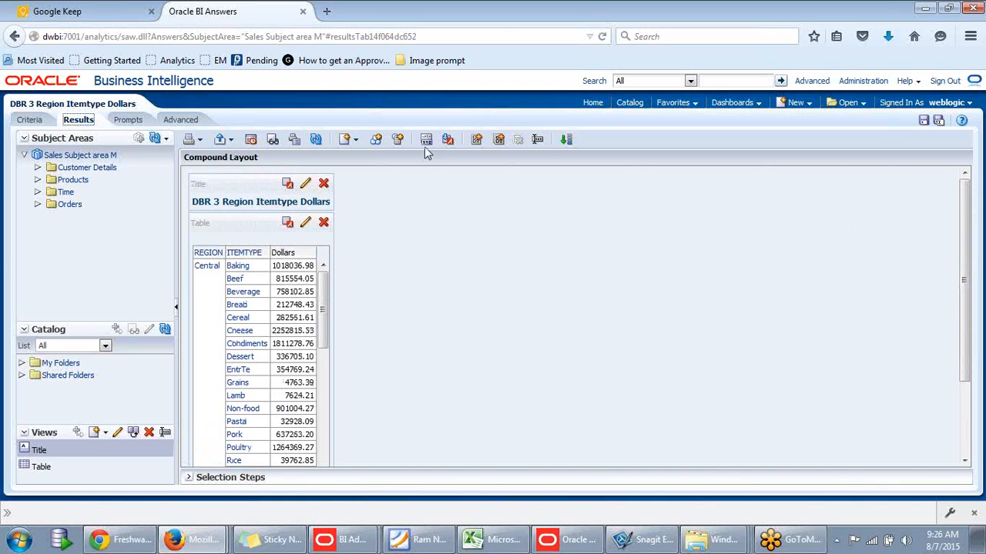
Step: Add a bar graph view of the recommended subtype to the compound layout and check it below the table
click(355, 142)
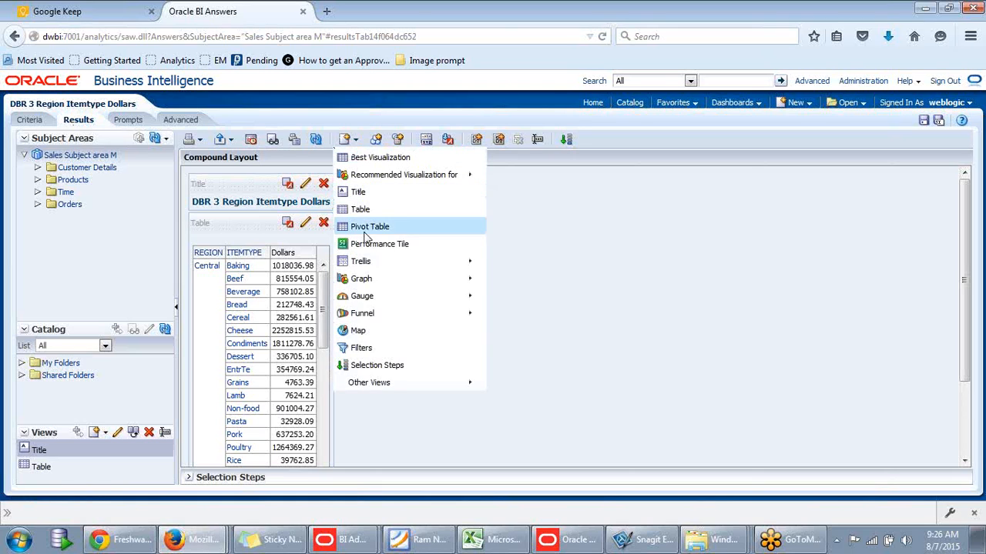
mouse_move(366, 282)
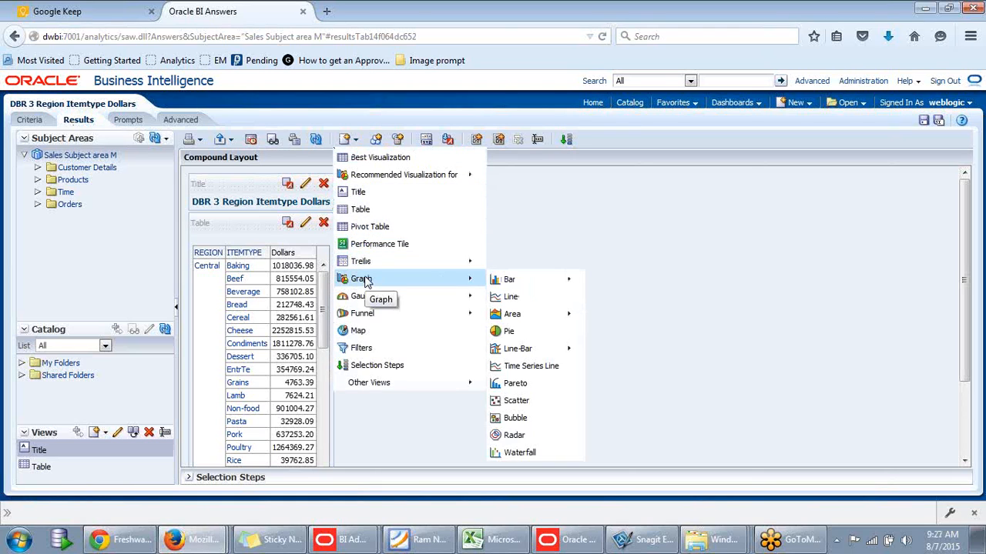
mouse_move(494, 283)
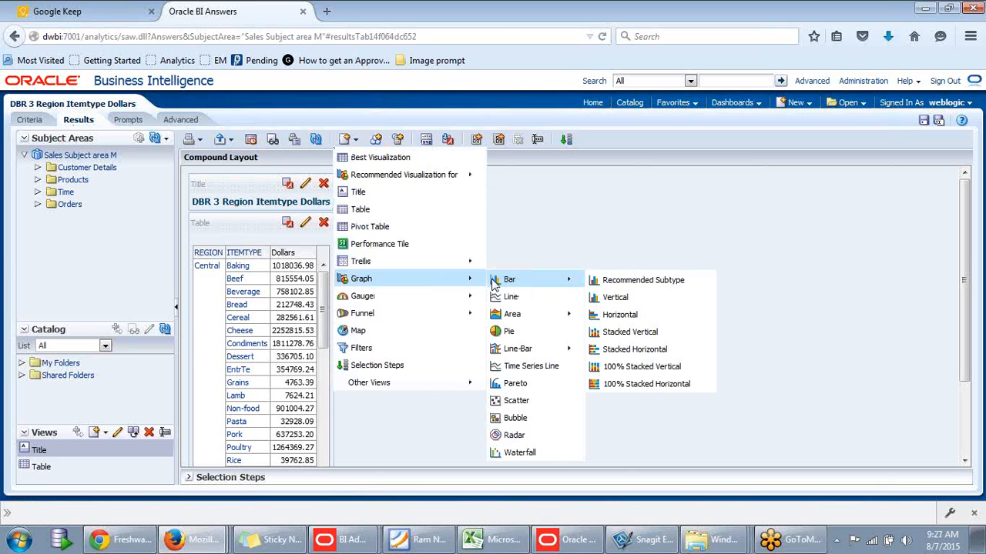
click(616, 283)
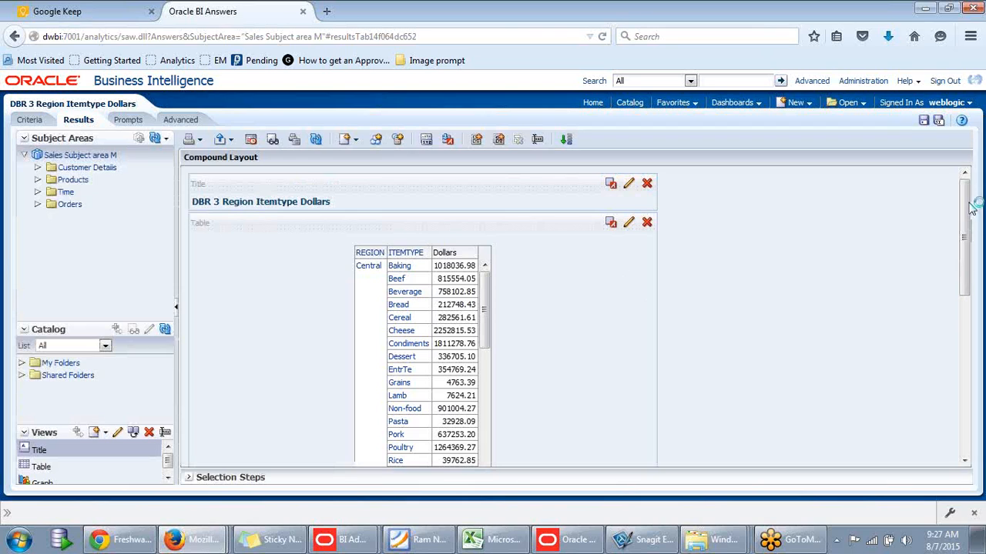
drag(967, 207, 976, 381)
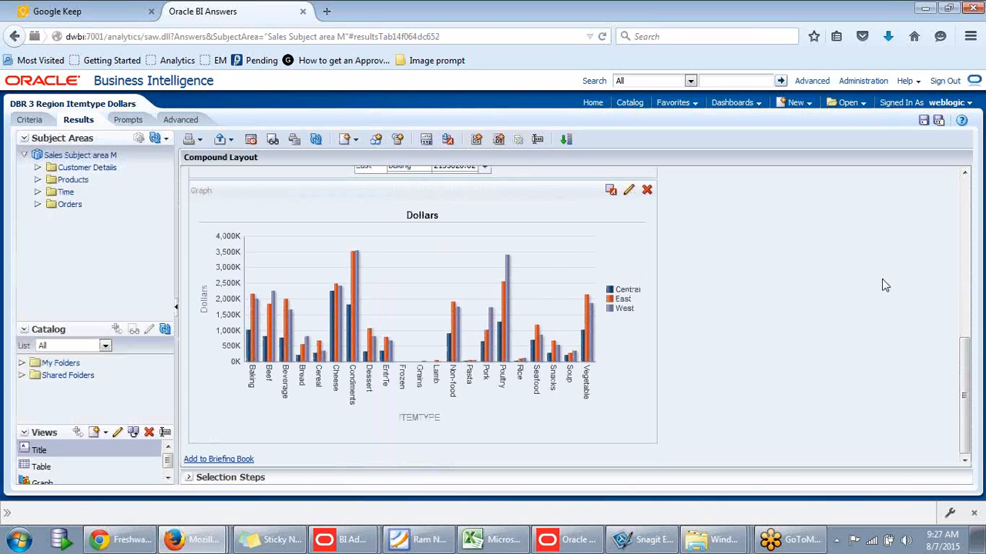
scroll(481, 339, up, 2)
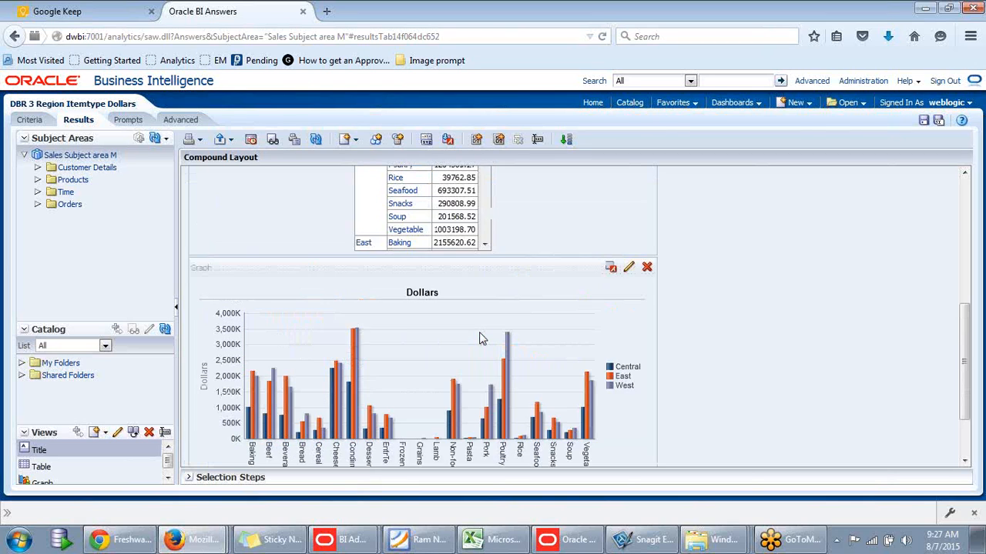
Step: Save the DBR 3 Region Itemtype Dollars analysis with its added graph and review the compound layout
scroll(481, 339, up, 1)
scroll(477, 335, down, 3)
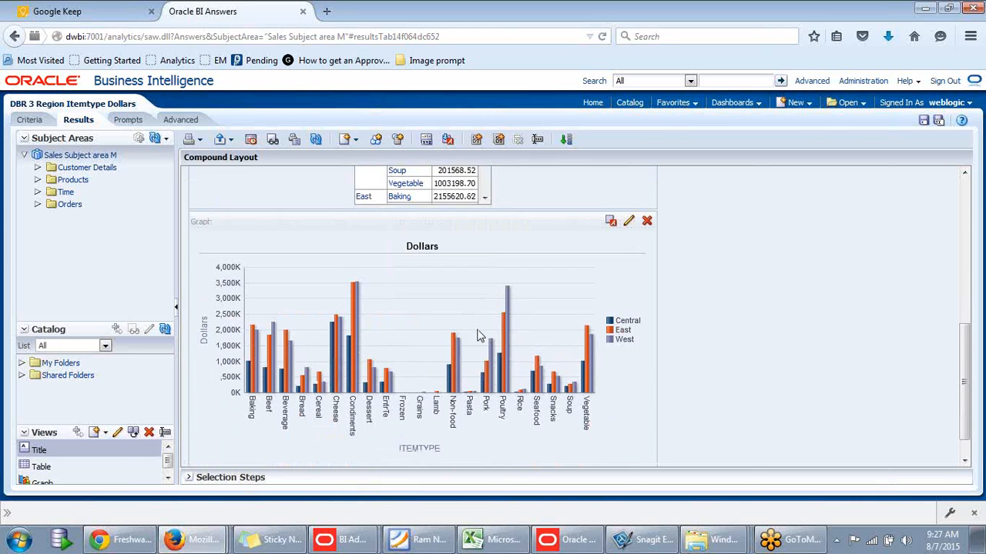
scroll(477, 336, up, 6)
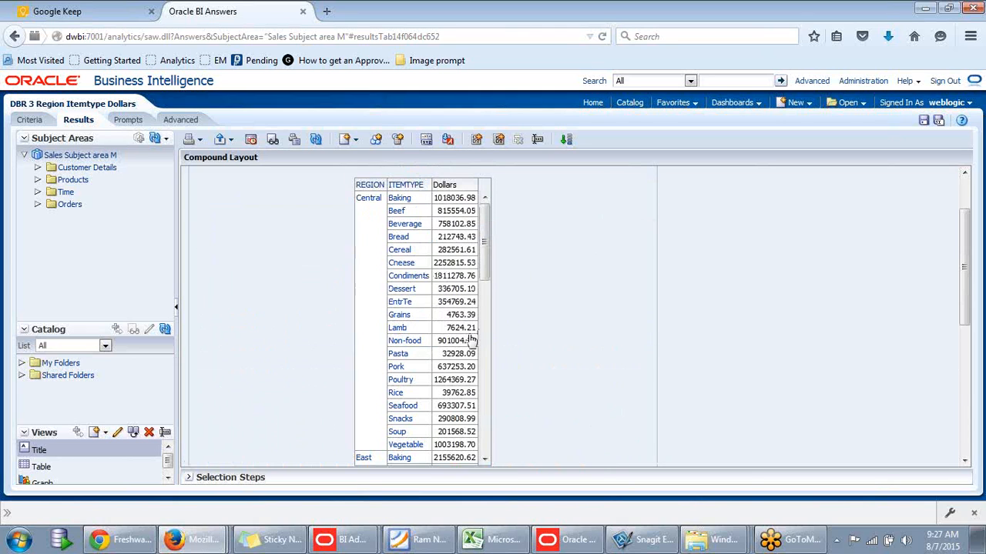
drag(964, 251, 966, 182)
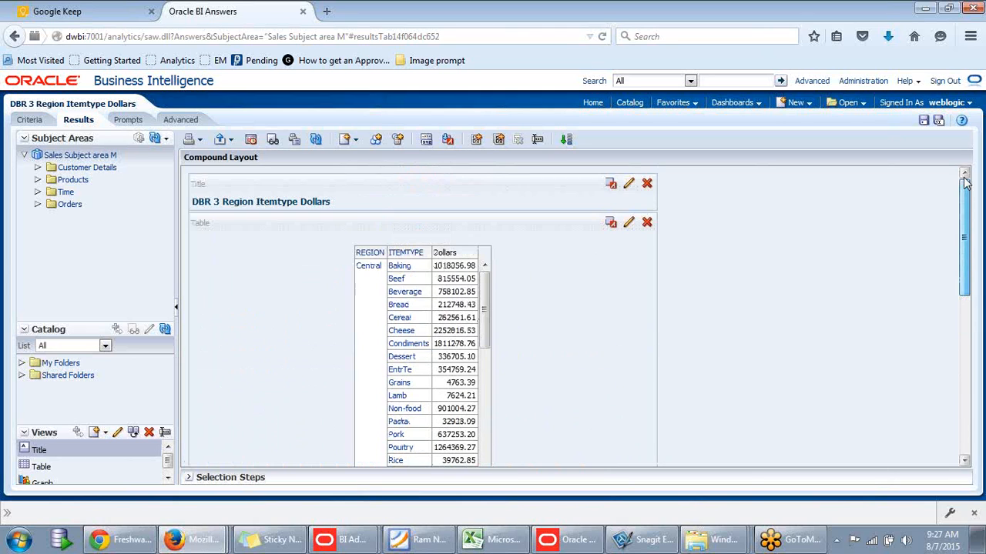
click(923, 120)
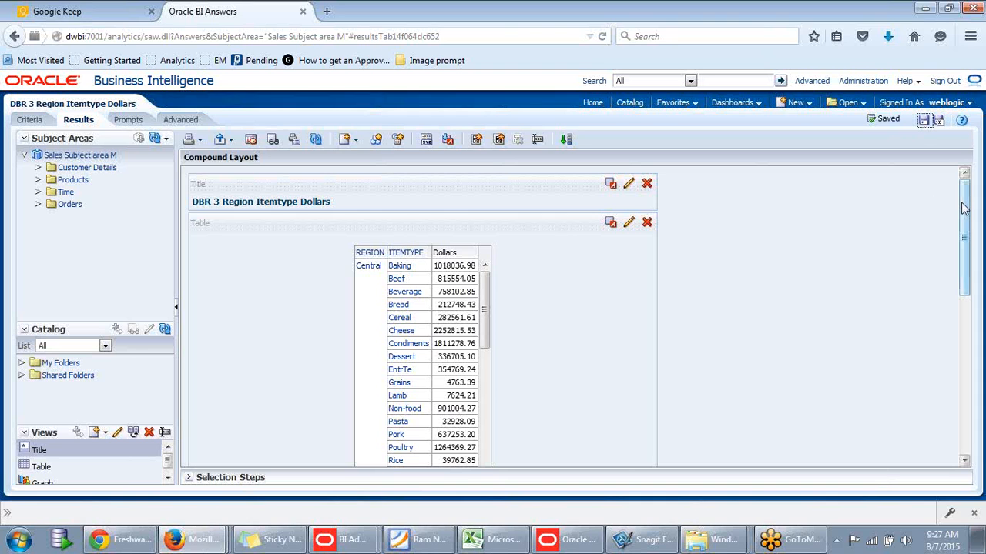
drag(964, 209, 968, 400)
drag(976, 321, 966, 194)
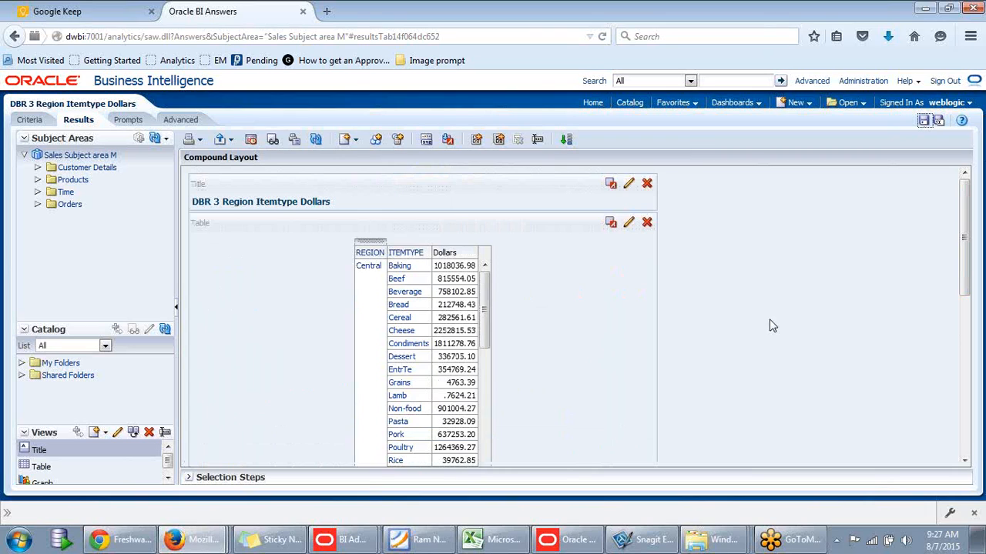
Step: Open the shared dashboard DWBI Practice1 and switch it to editing
click(745, 105)
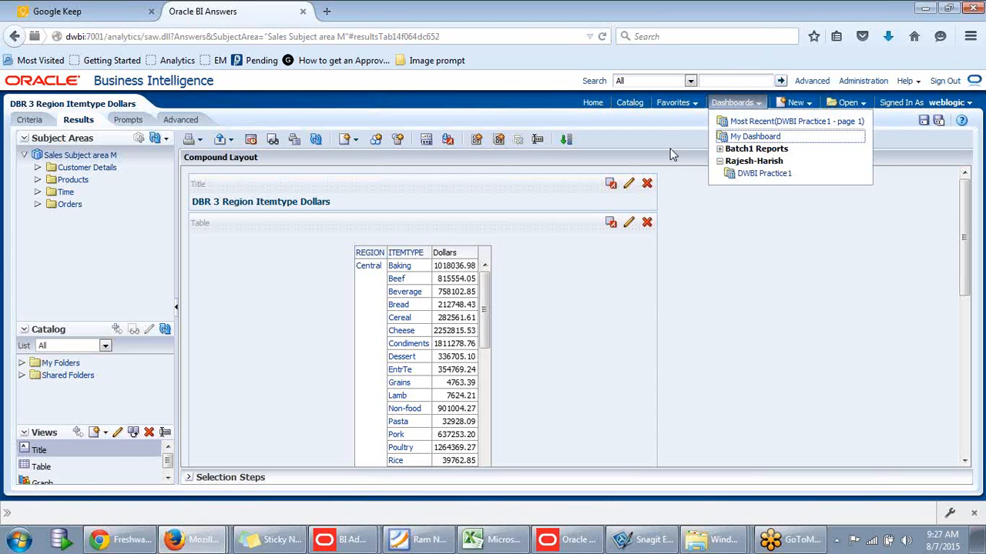
click(758, 178)
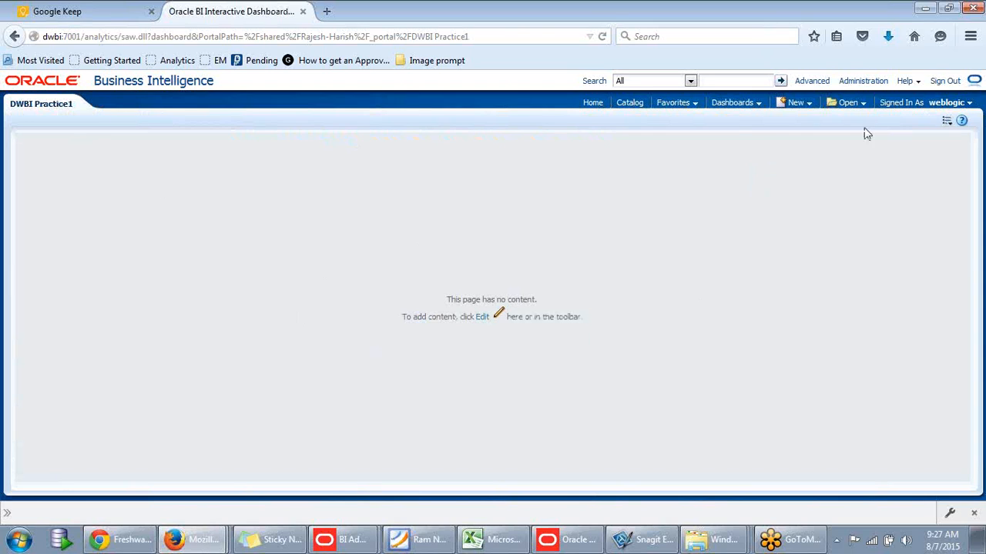
click(949, 124)
click(946, 122)
click(899, 142)
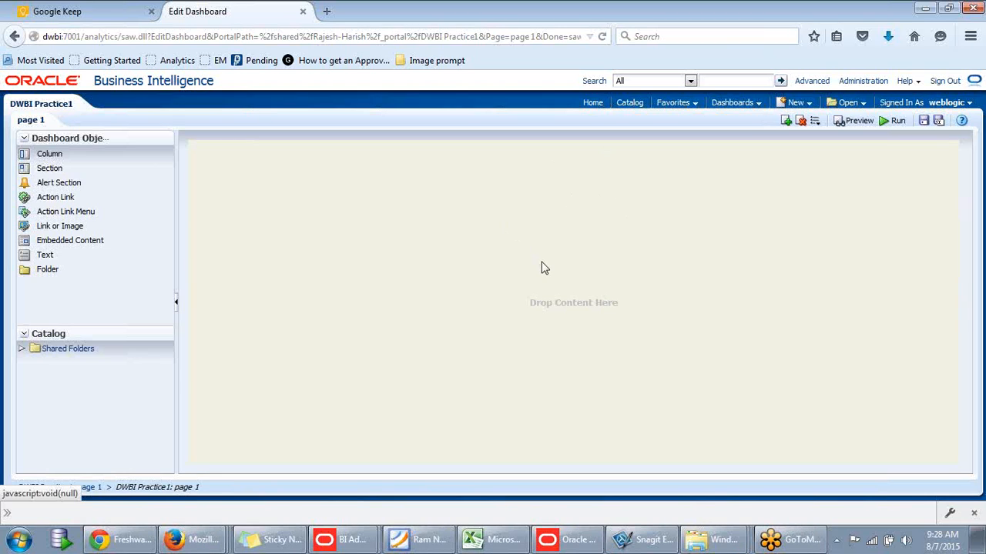
Step: Expand the shared folders in the catalog and add a section to the empty layout of page 1
right_click(435, 186)
click(391, 164)
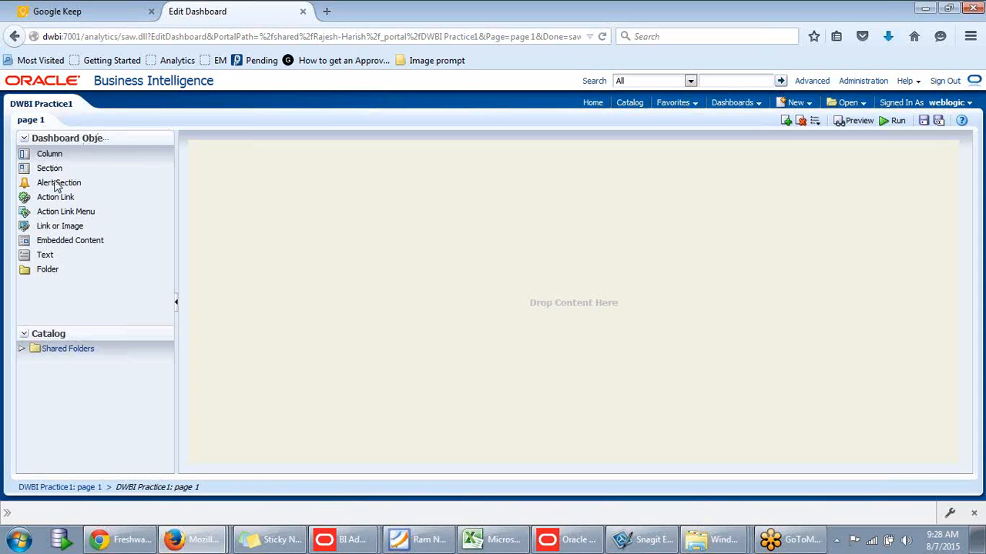
click(22, 349)
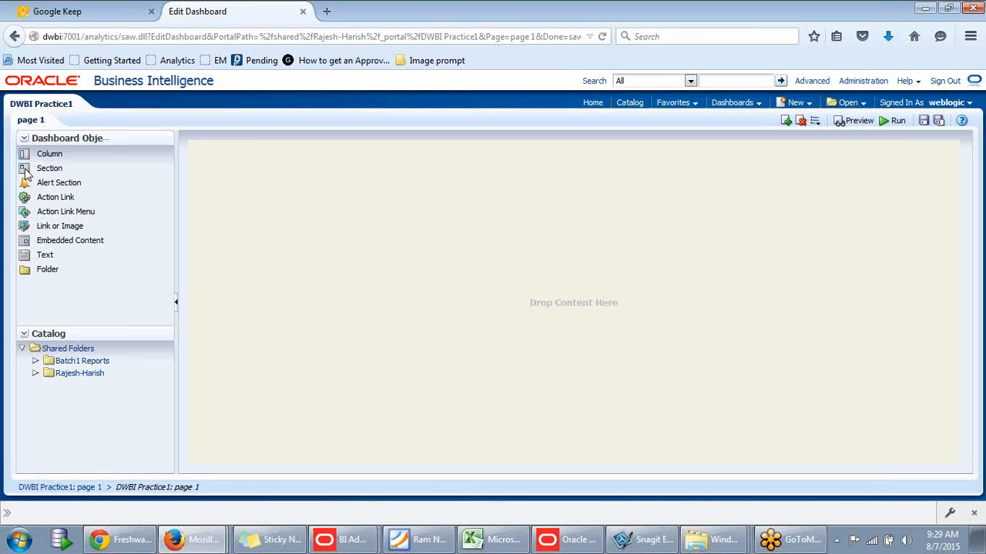
drag(24, 171, 403, 210)
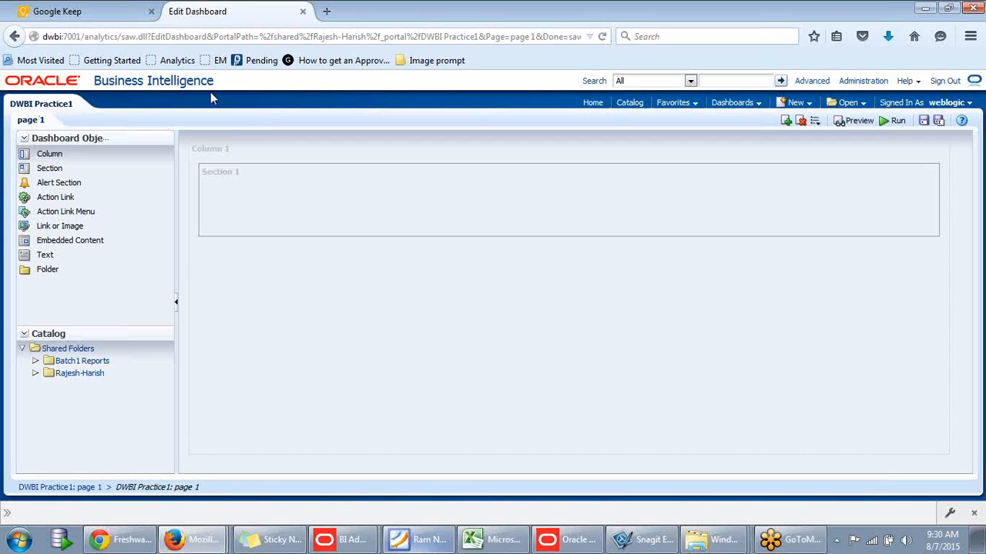
Step: Add a dashboard page named "Sales Rep", saving the unsaved changes, and compare it with page 1
click(785, 122)
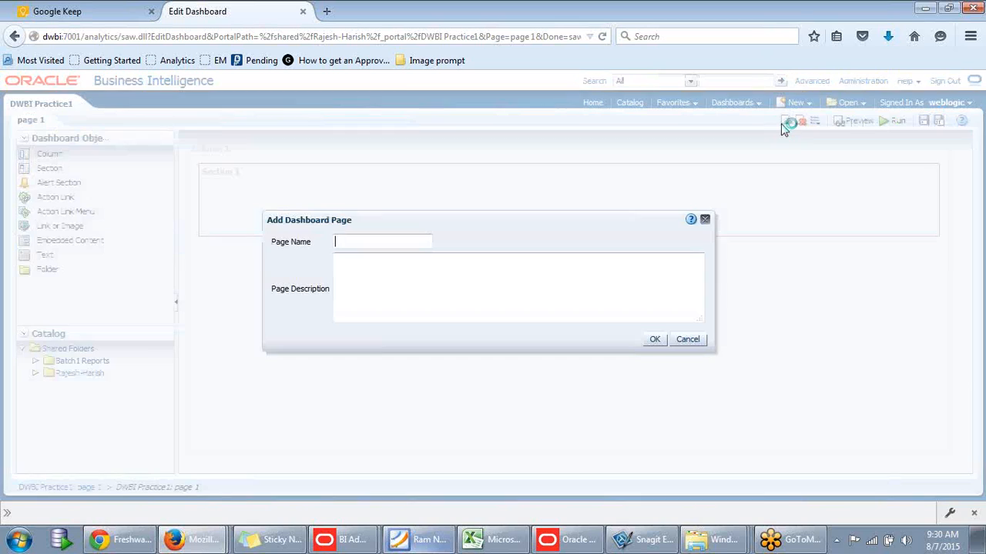
text(Ma)
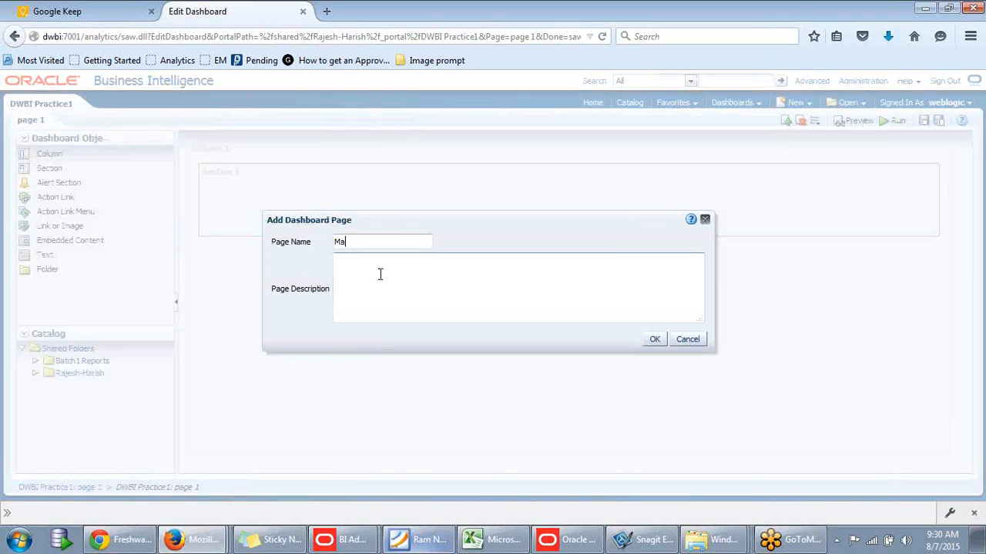
key(BackSpace)
text(y D)
key(BackSpace)
key(BackSpace)
key(BackSpace)
key(BackSpace)
text(Sples RE)
key(BackSpace)
text(ep)
click(655, 342)
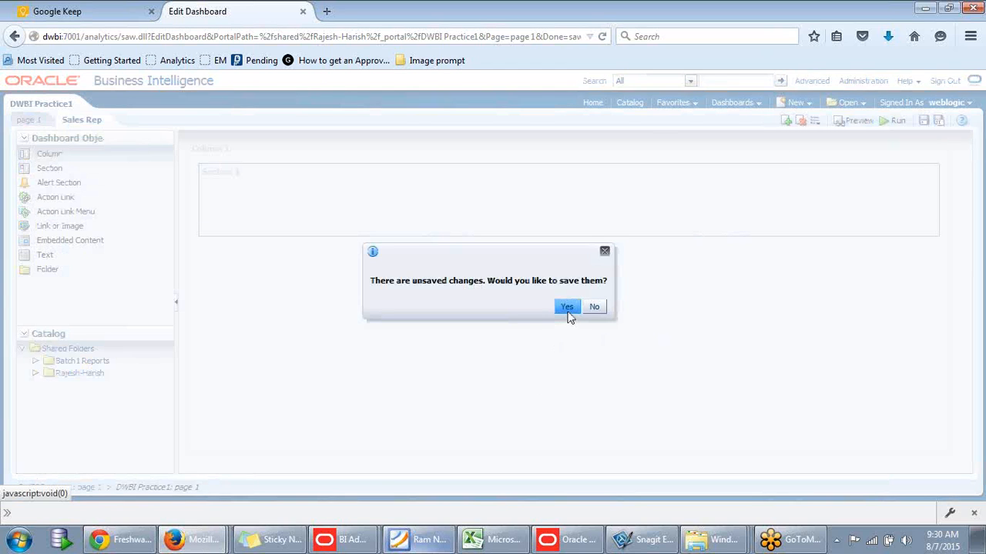
click(568, 311)
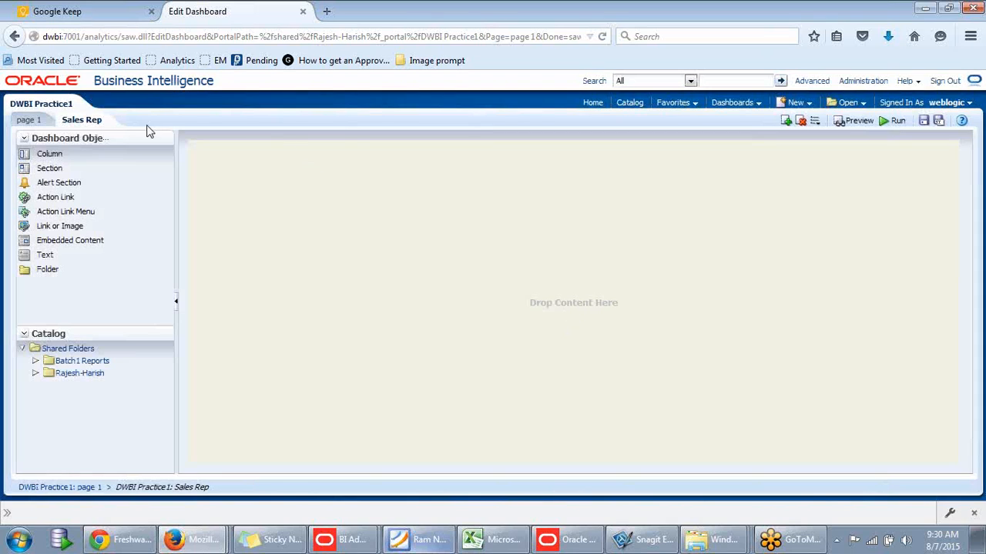
click(17, 123)
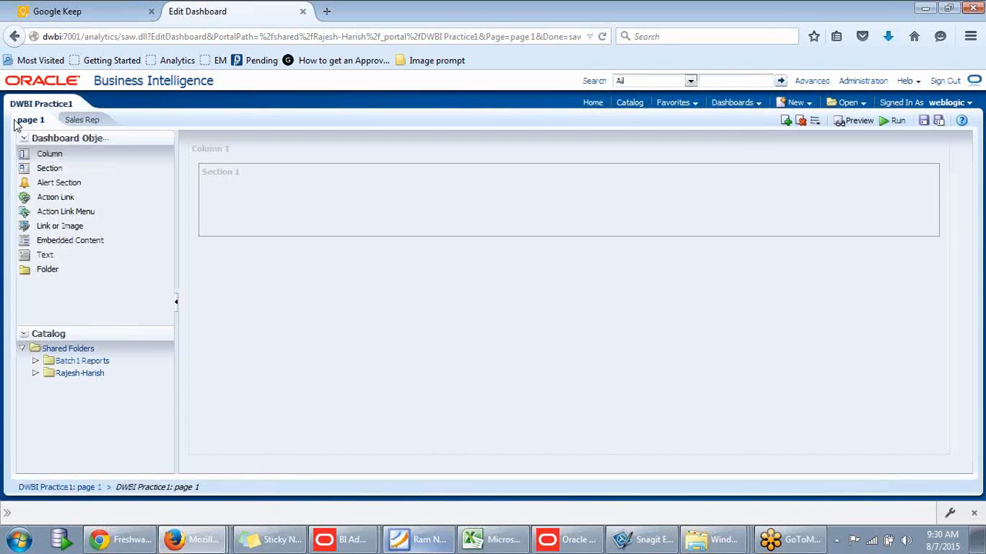
click(83, 123)
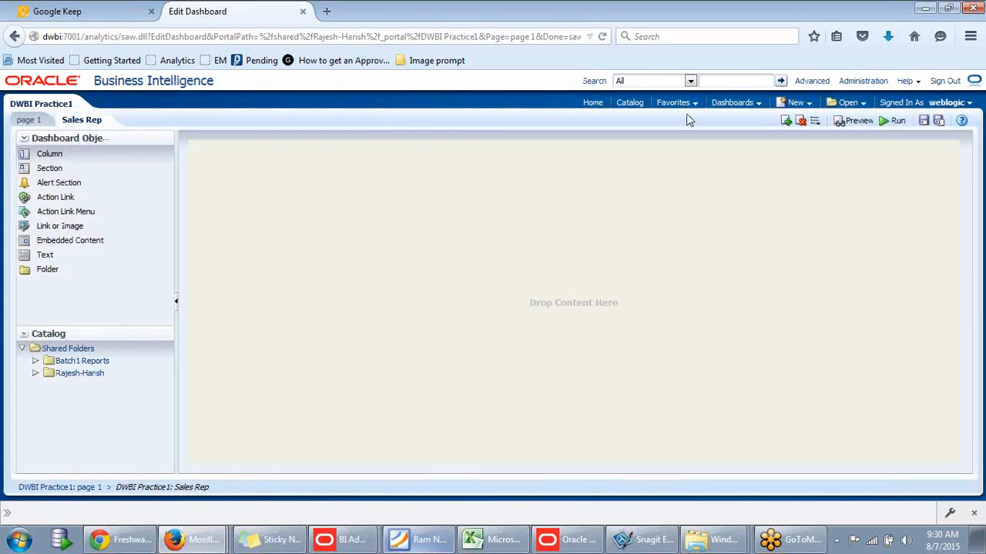
Step: Add another dashboard page named "Manager page"
click(787, 121)
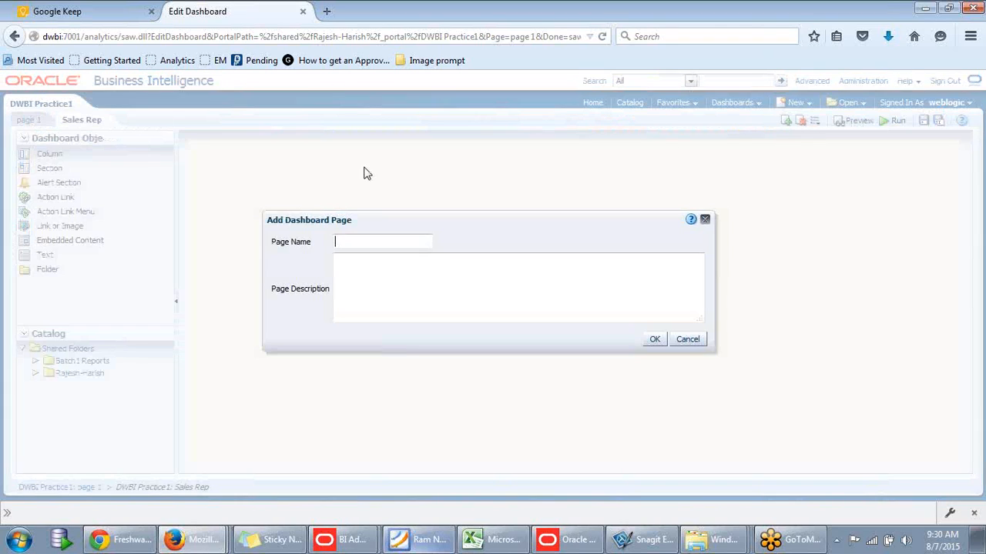
click(349, 241)
text(Manager page)
click(654, 343)
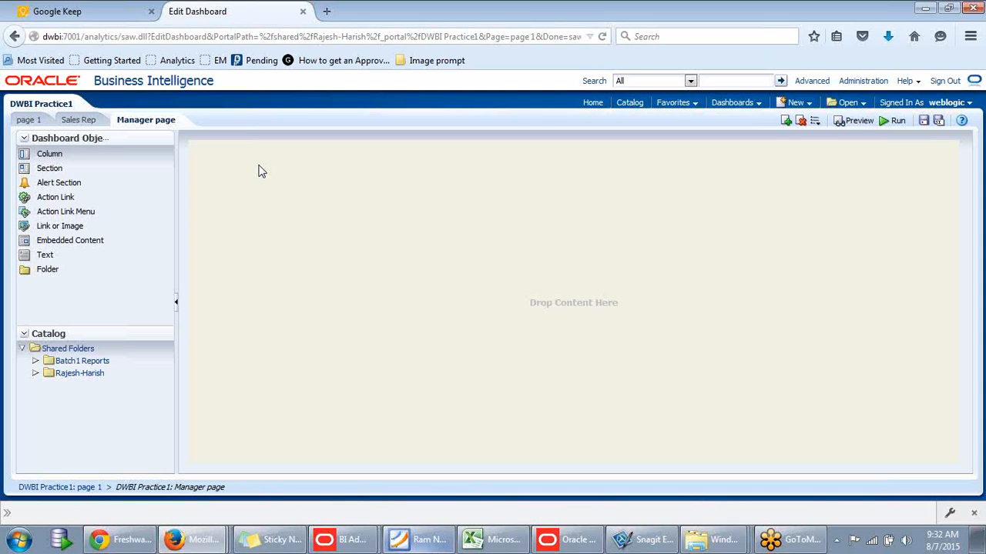
Step: Place DBR1 Region District Dollars, DBR 2 Year Region Dollars and DBR 3 Region Itemtype Dollars one below the other in Section 1 of page 1
click(31, 120)
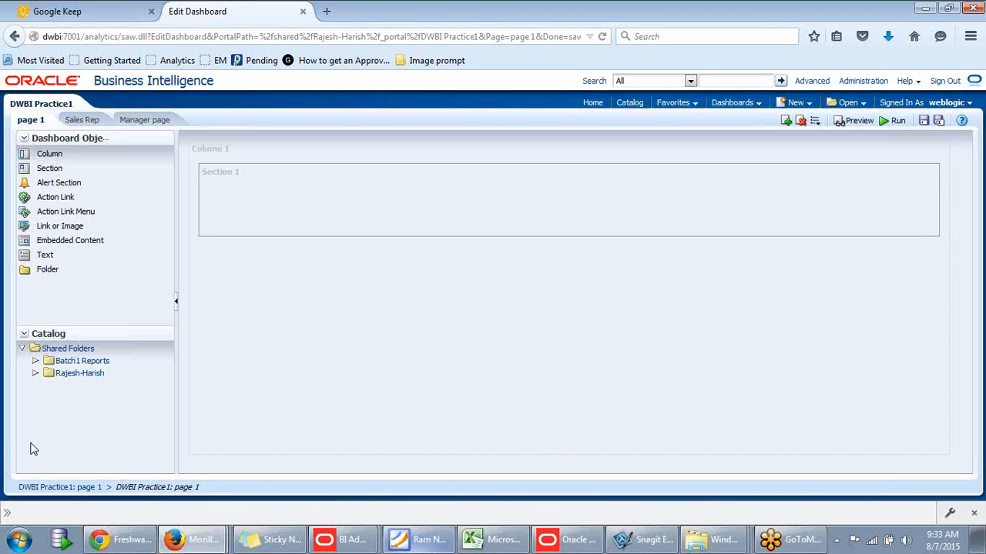
click(35, 374)
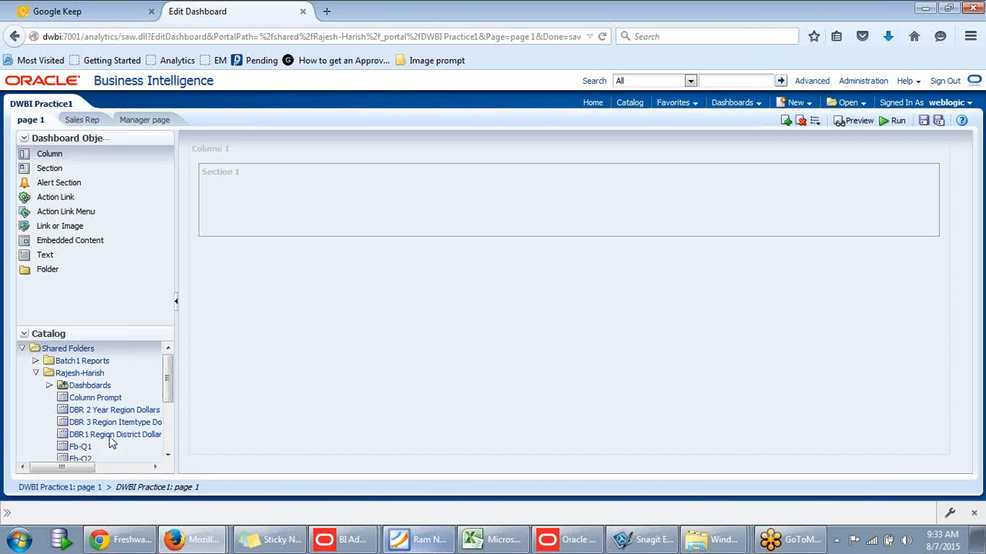
drag(115, 434, 310, 369)
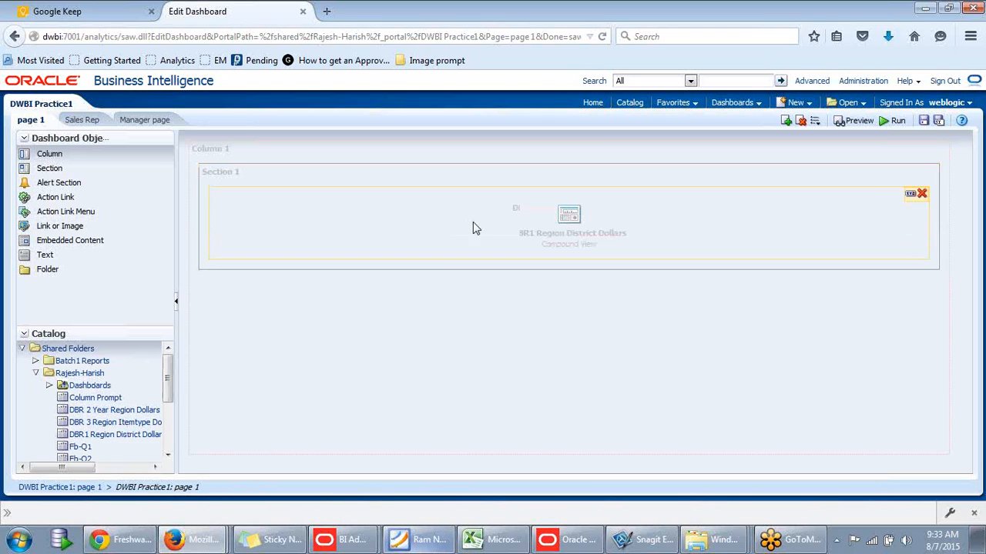
drag(104, 409, 544, 272)
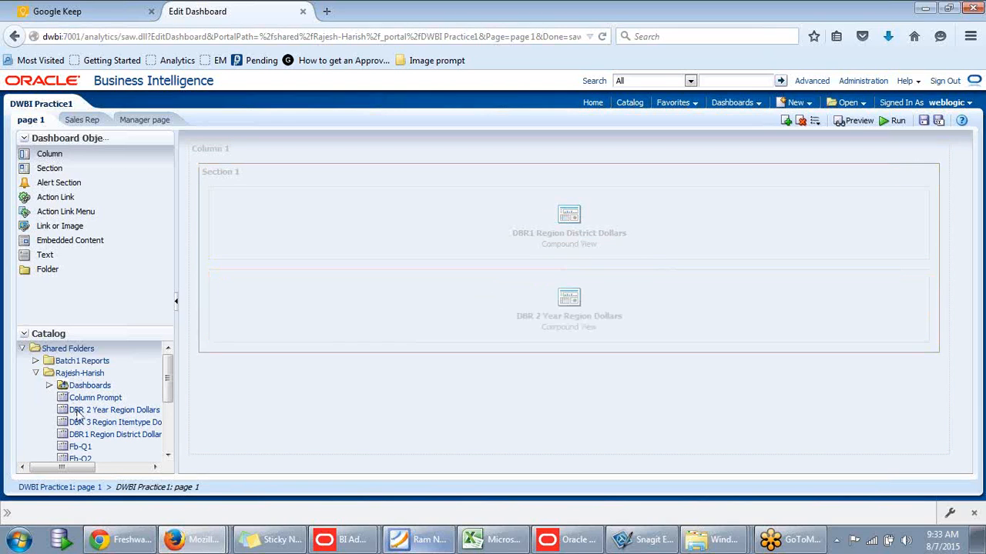
drag(85, 428, 571, 362)
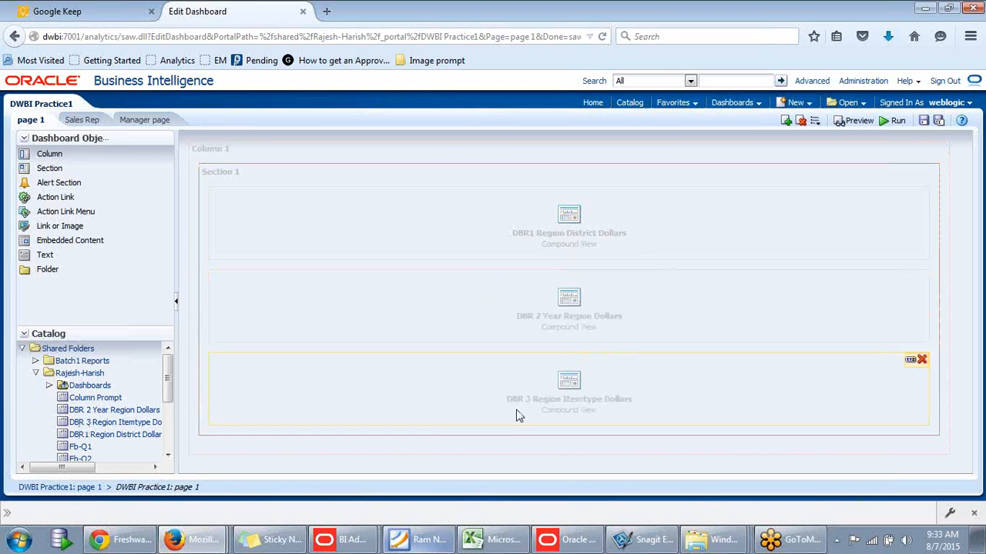
Step: Preview page 1 of the dashboard, examine the arrangement of its tables and graph, and close the preview
click(841, 124)
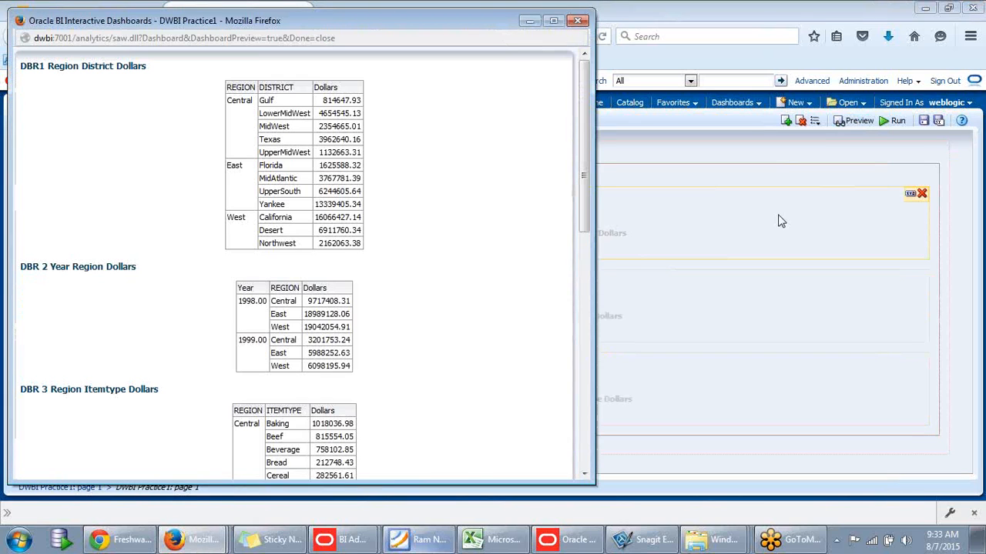
scroll(541, 212, down, 10)
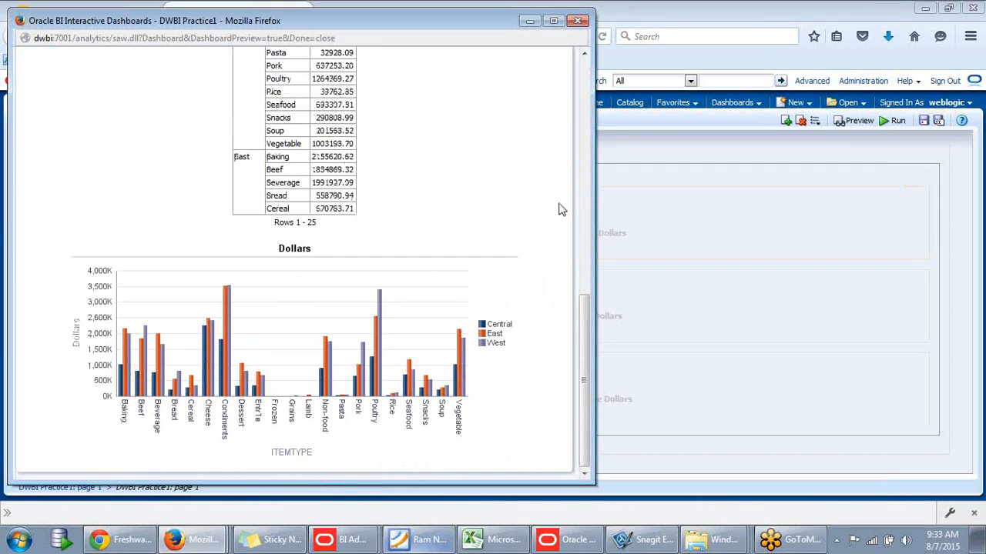
scroll(185, 167, up, 12)
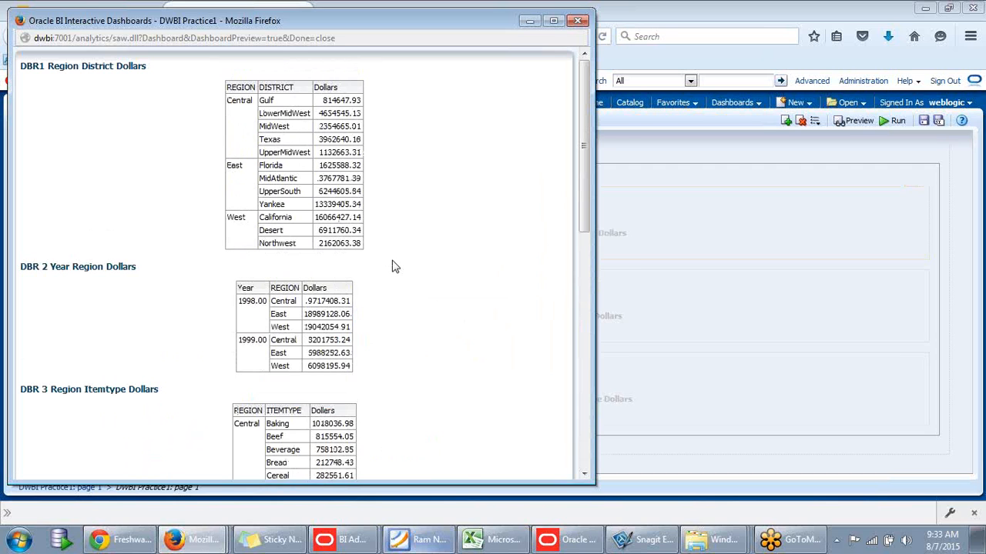
scroll(389, 261, down, 5)
scroll(354, 245, up, 2)
scroll(369, 243, up, 3)
scroll(387, 240, down, 4)
scroll(385, 238, up, 4)
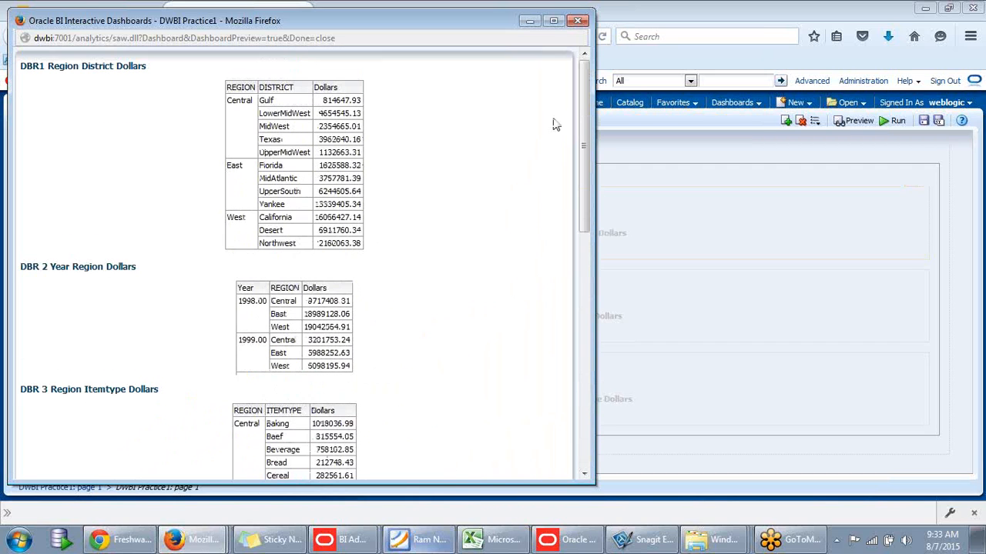
click(581, 25)
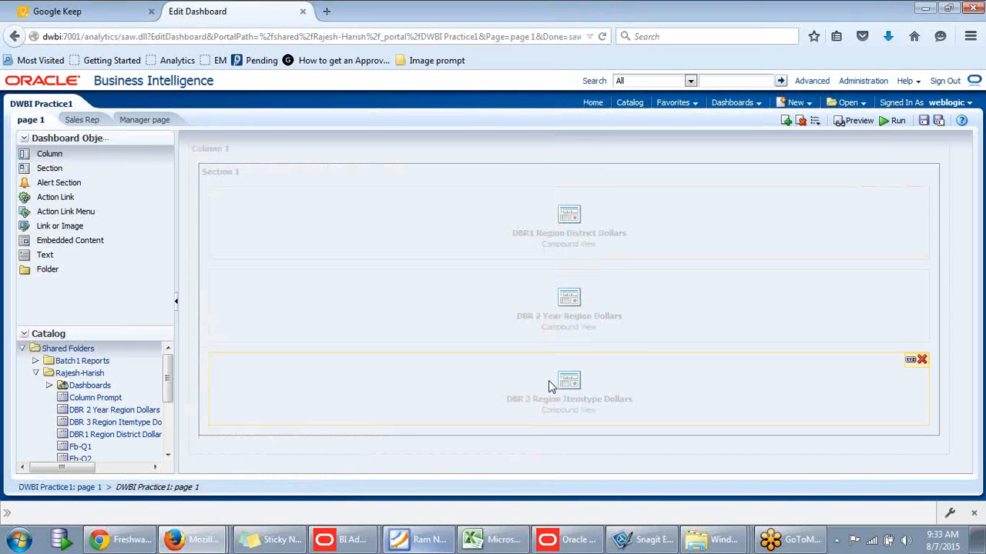
drag(545, 382, 947, 268)
drag(940, 267, 924, 277)
drag(40, 170, 288, 212)
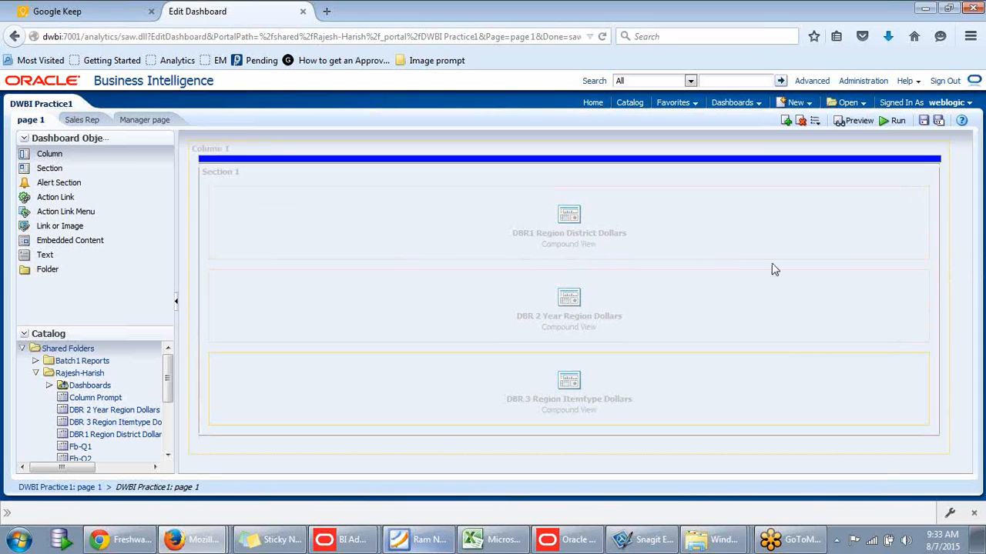
drag(932, 280, 895, 244)
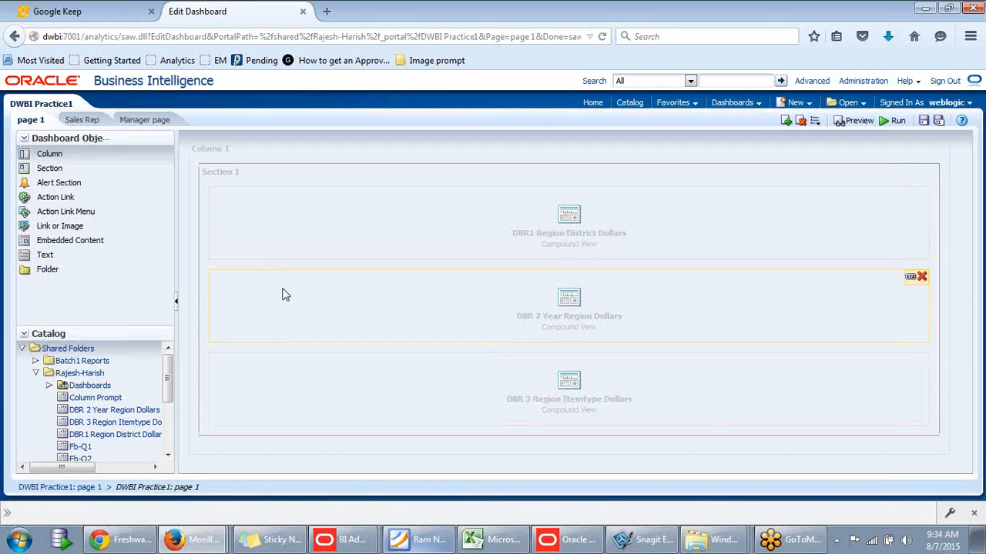
drag(282, 293, 541, 300)
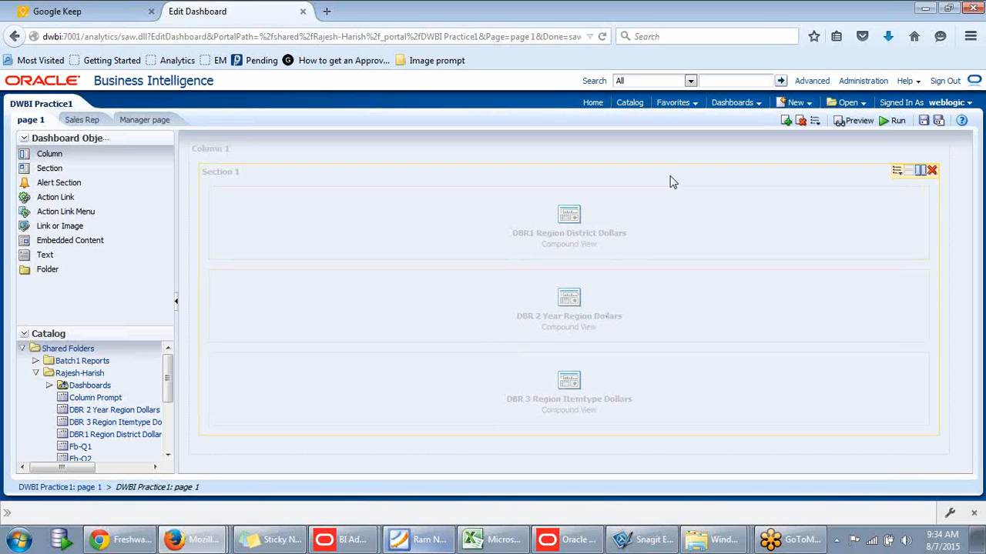
Step: Arrange Section 1 horizontally with the DBR1 and DBR 2 analyses side by side, and move DBR 3 Region Itemtype Dollars into a separate section below
click(922, 172)
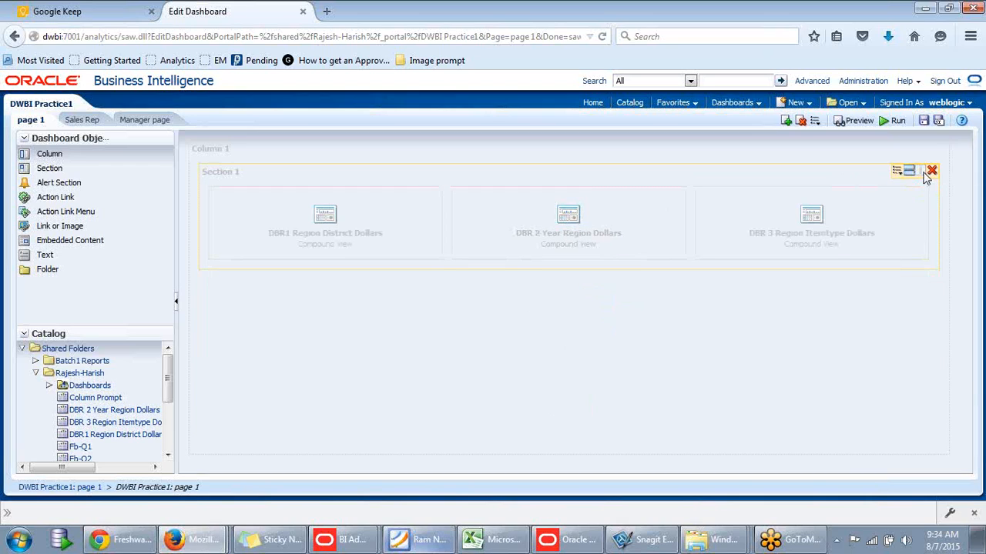
drag(524, 229, 307, 304)
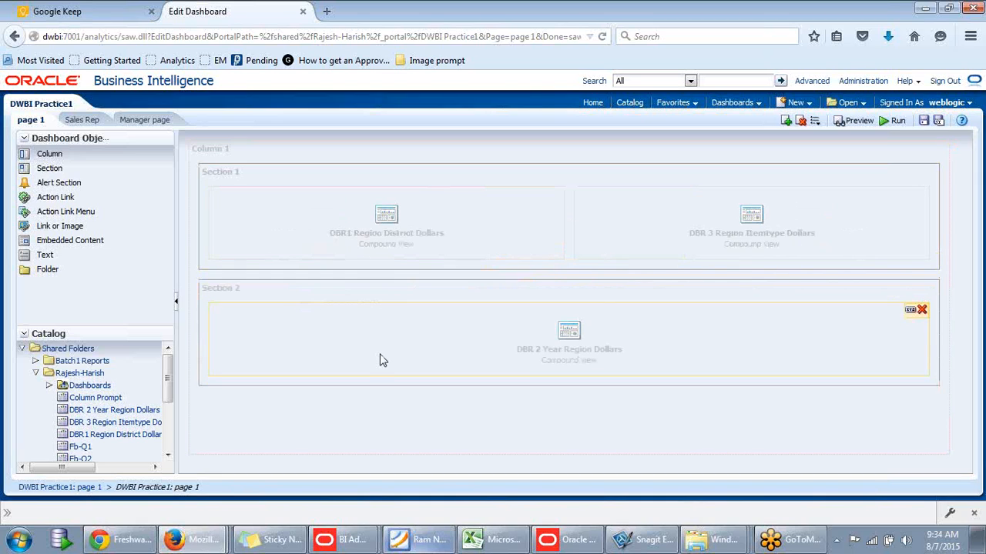
drag(645, 223, 567, 417)
drag(528, 363, 726, 231)
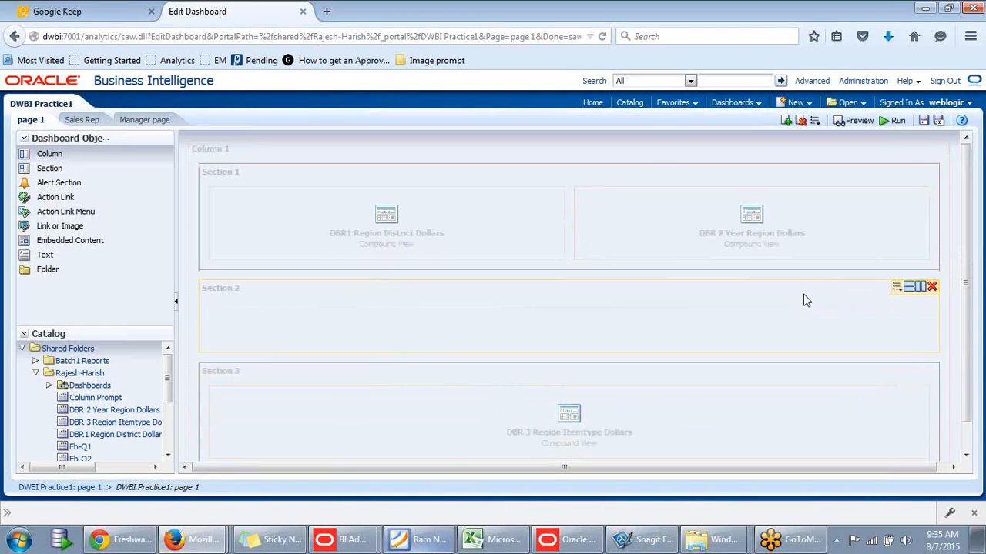
Step: Remove the empty Section 2 from page 1, then preview the page's arrangement and close the preview
click(931, 288)
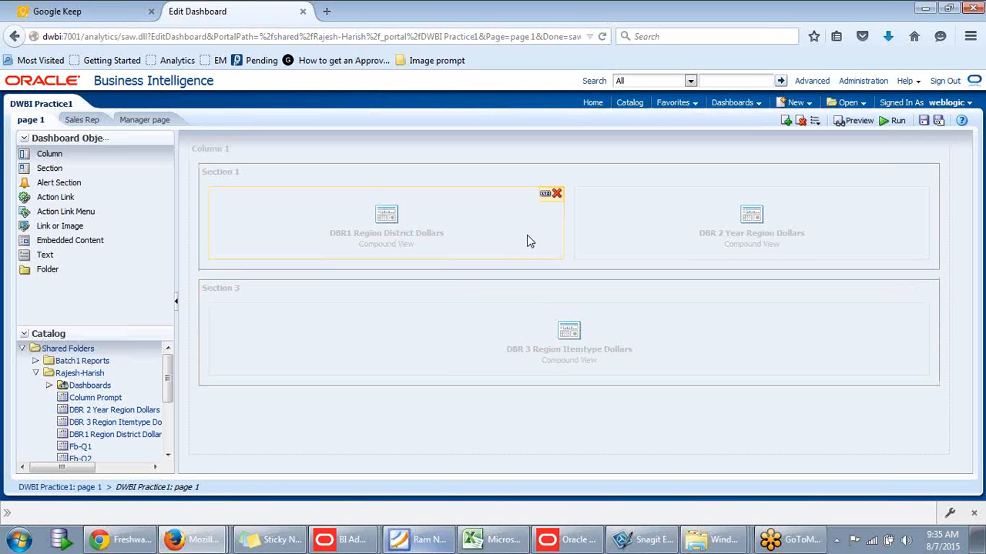
click(853, 124)
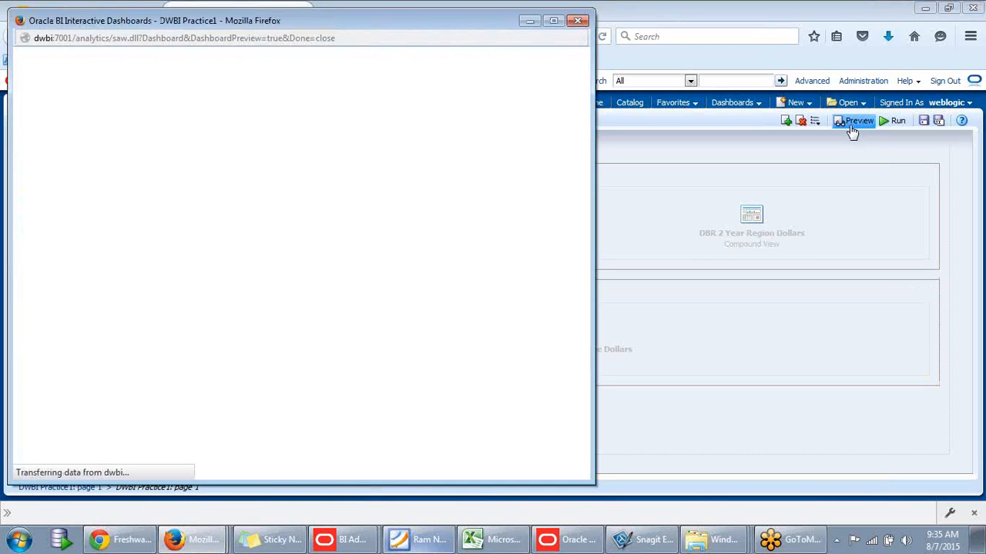
scroll(488, 314, down, 10)
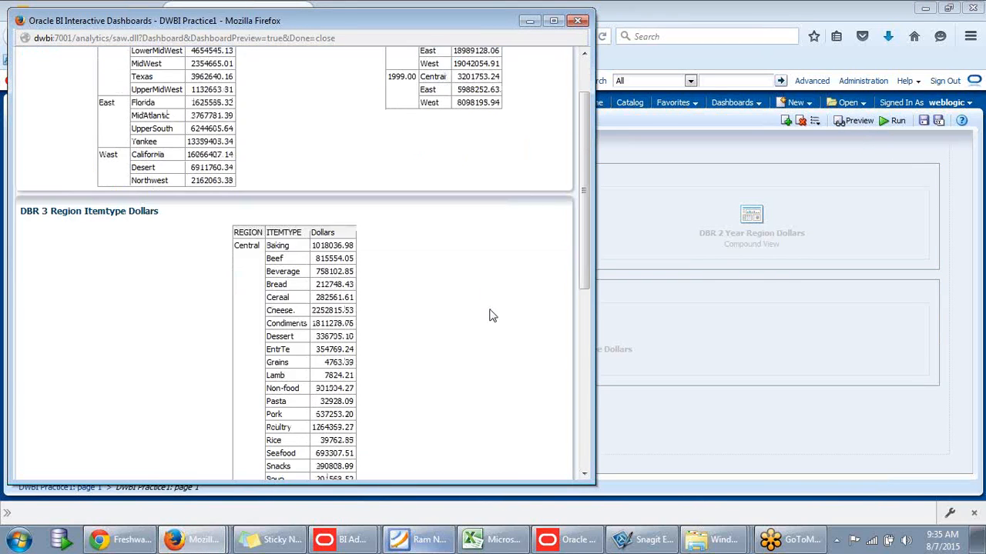
scroll(493, 312, up, 10)
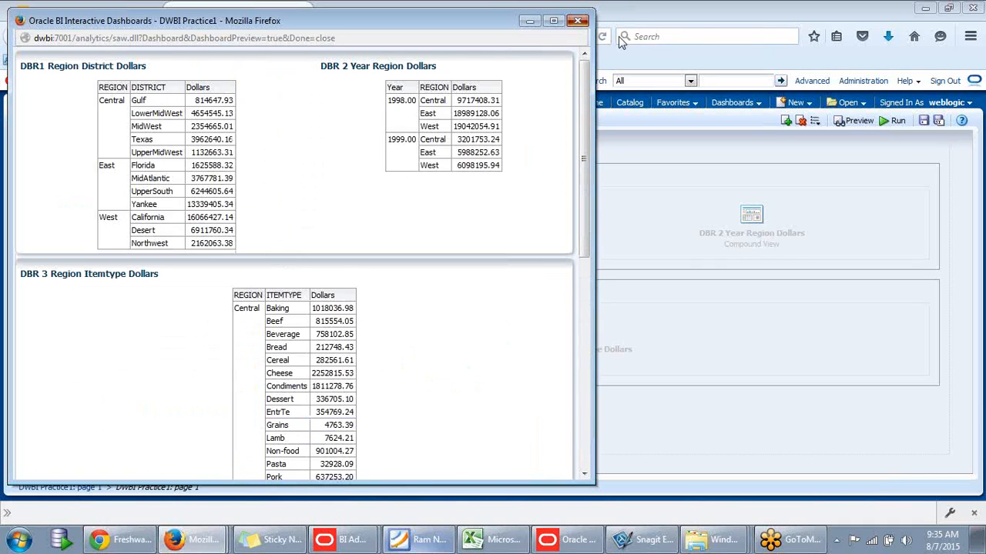
click(577, 21)
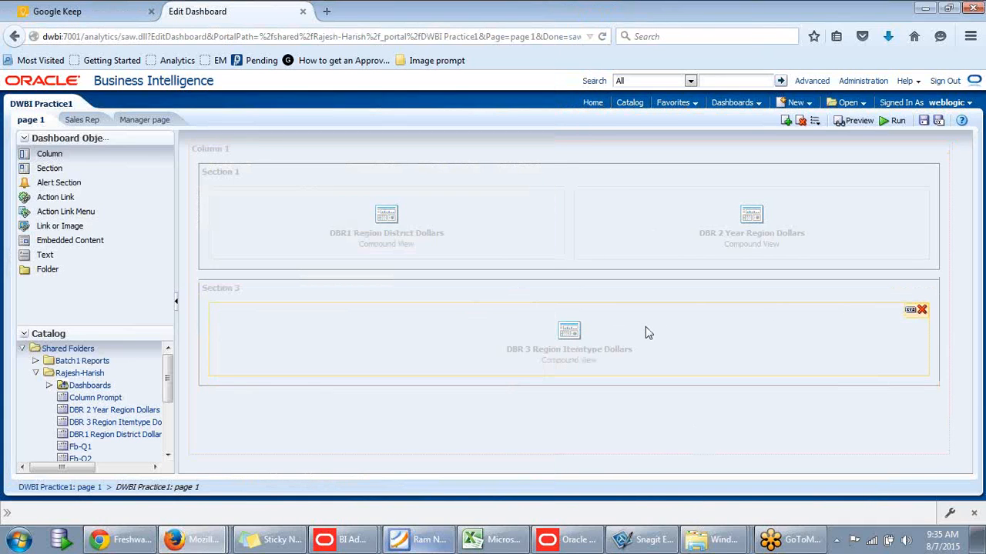
Step: Set DBR 3 Region Itemtype Dollars in Section 3 to display as Link - Within the Dashboard and check it in the preview
click(911, 313)
mouse_move(870, 328)
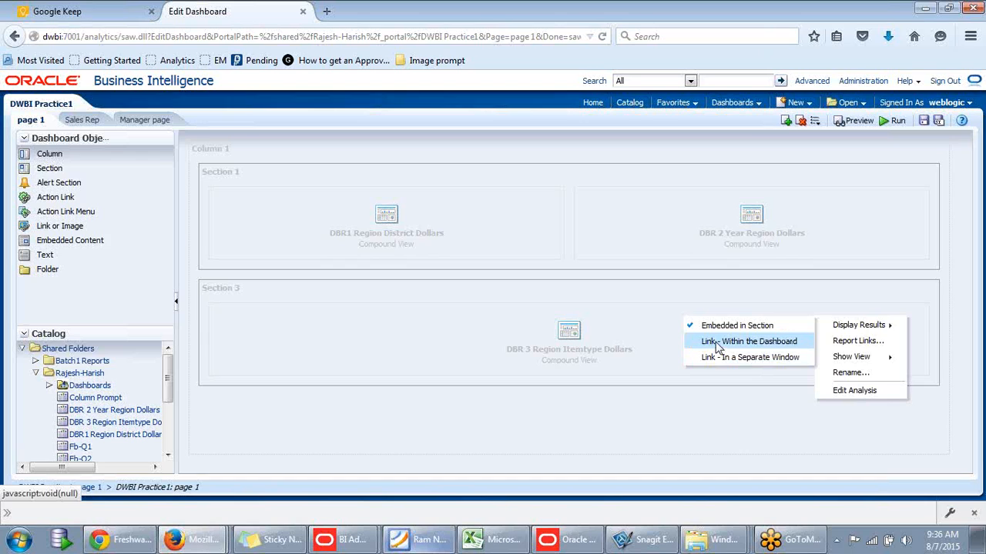
click(716, 344)
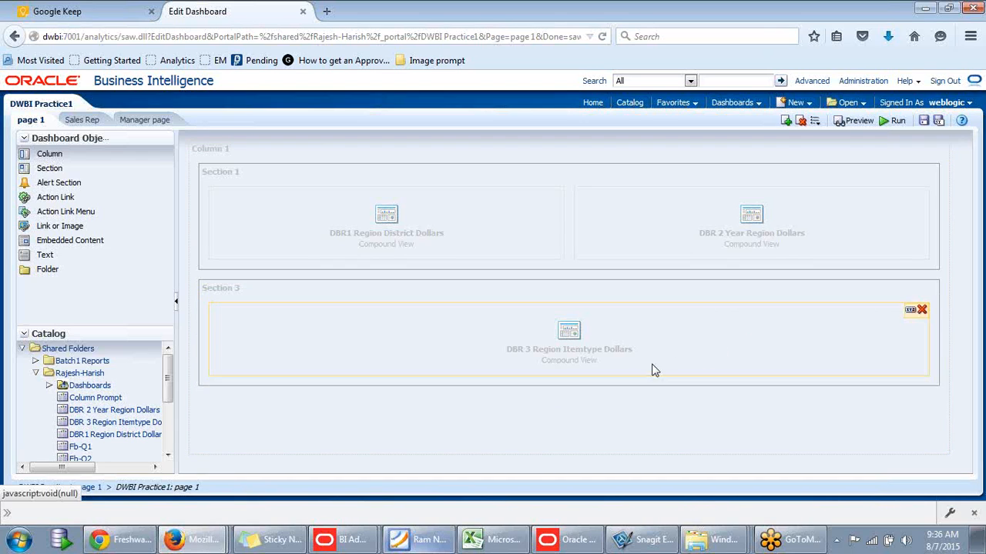
click(837, 125)
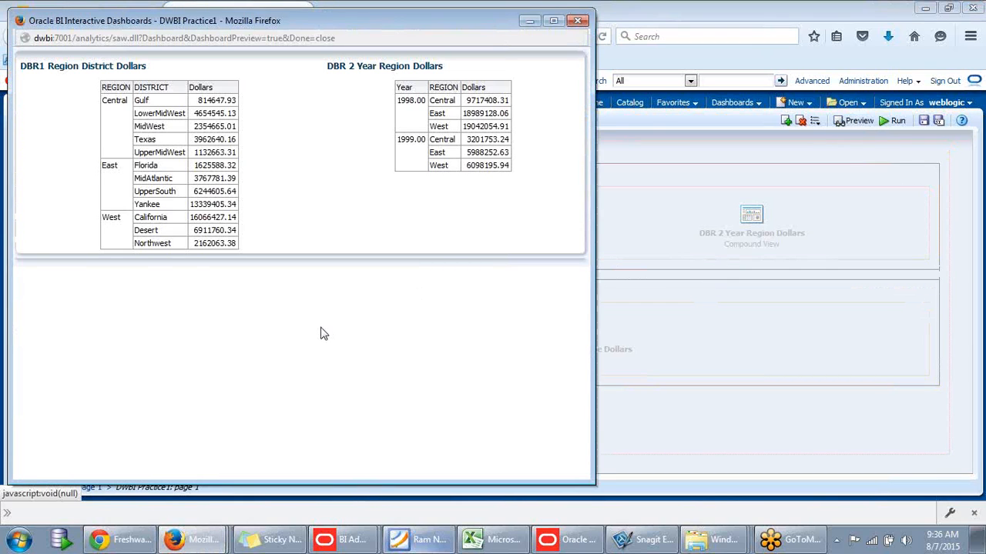
click(577, 21)
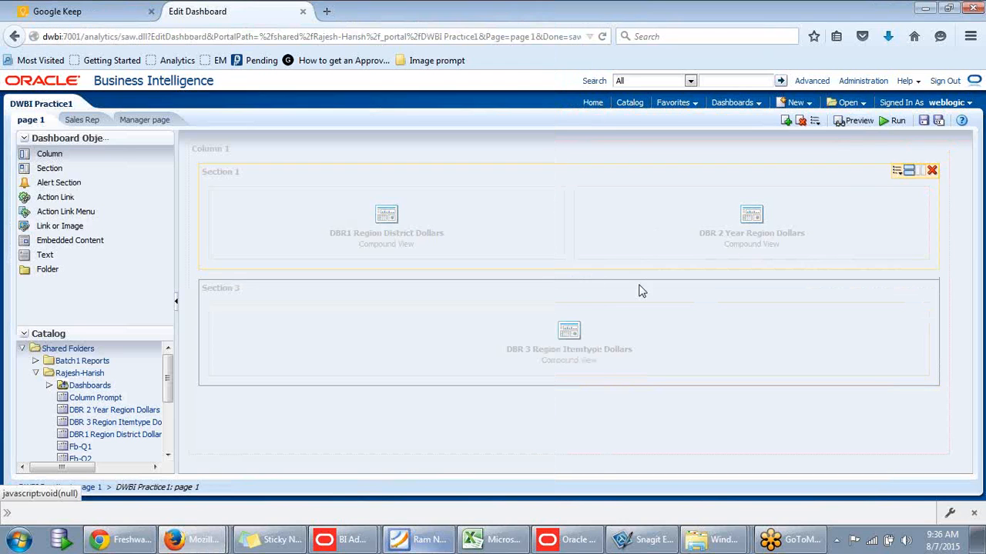
Step: Try to run page 1 of the dashboard, expand its section, and return to the dashboard editor
click(891, 121)
click(592, 262)
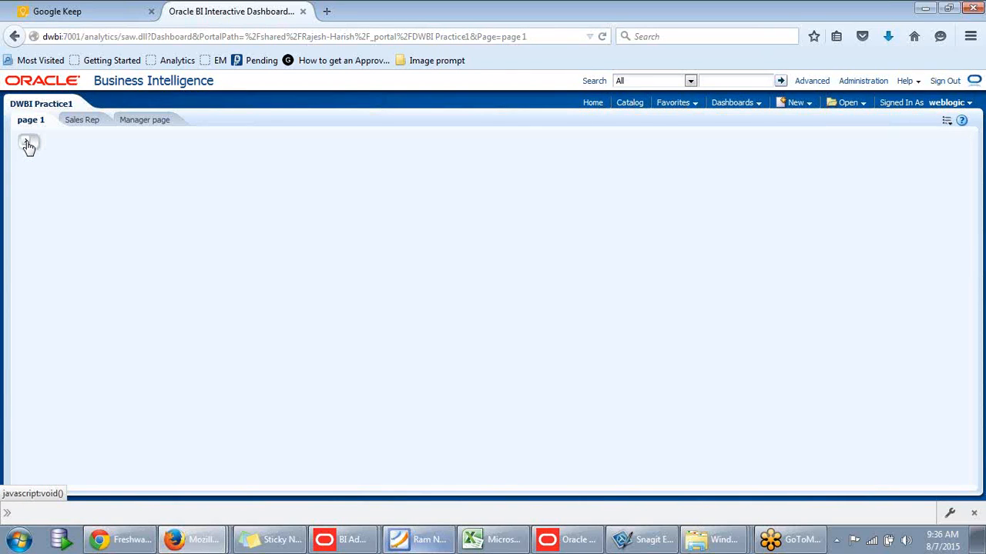
click(14, 36)
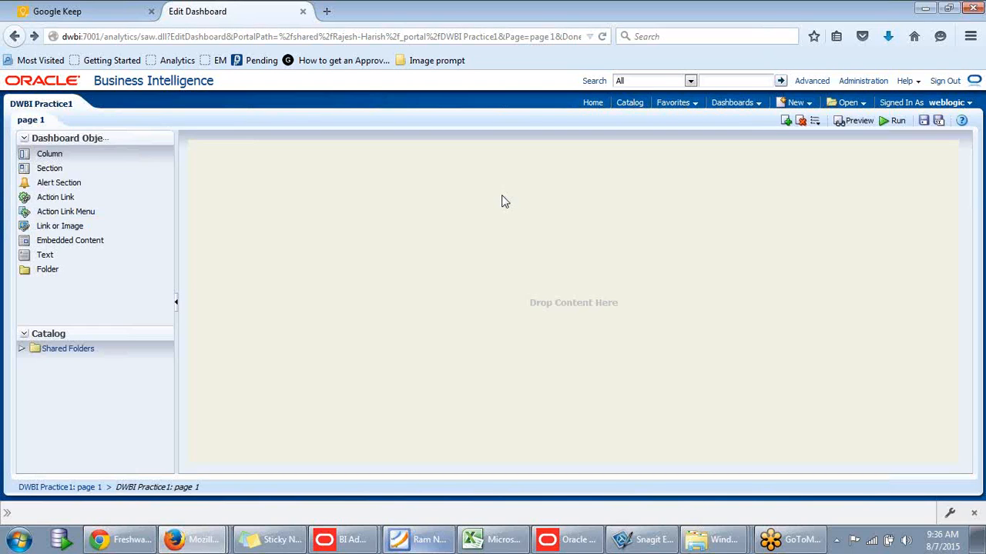
Step: Reopen the DWBI Practice1 dashboard and put its page 1 into edit mode
click(726, 107)
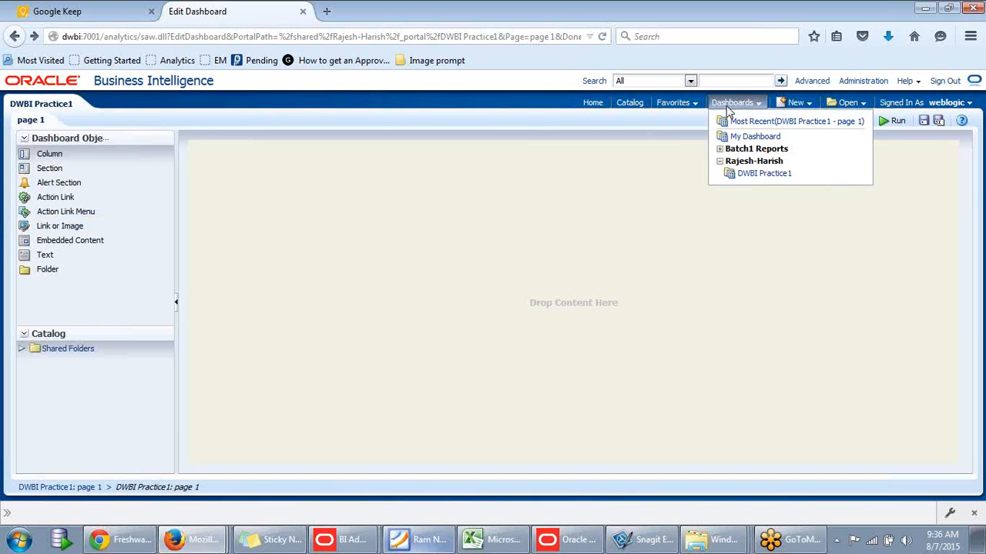
click(748, 176)
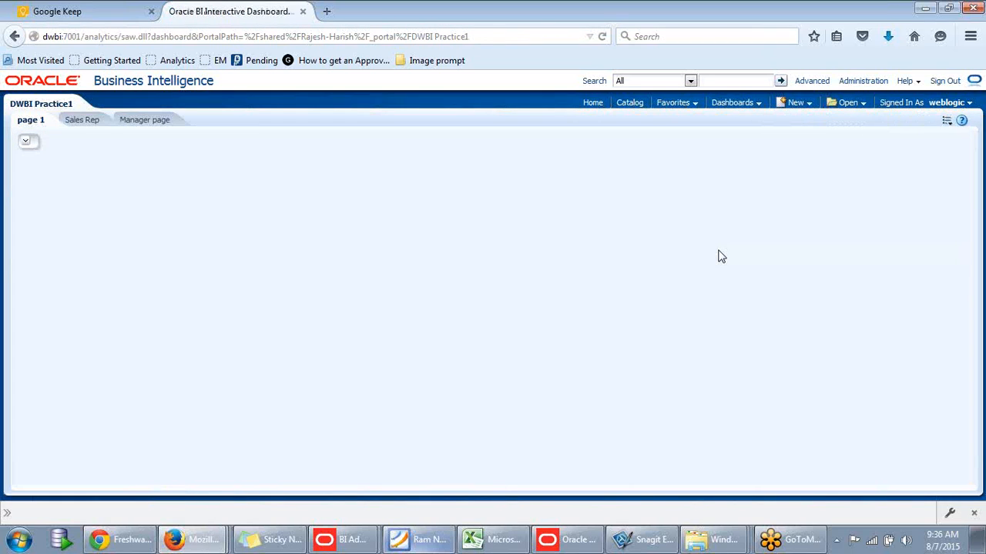
click(948, 124)
click(878, 145)
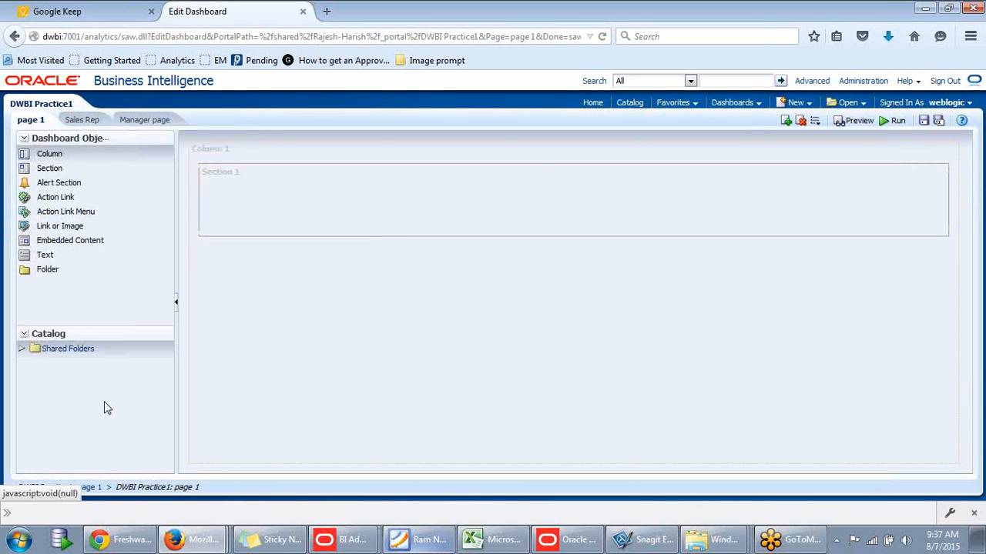
Step: Place DBR1 Region District Dollars in Section 1 and DBR 2 Year Region Dollars in a new section below, with DBR 3 Region Itemtype Dollars under DBR 2
click(22, 349)
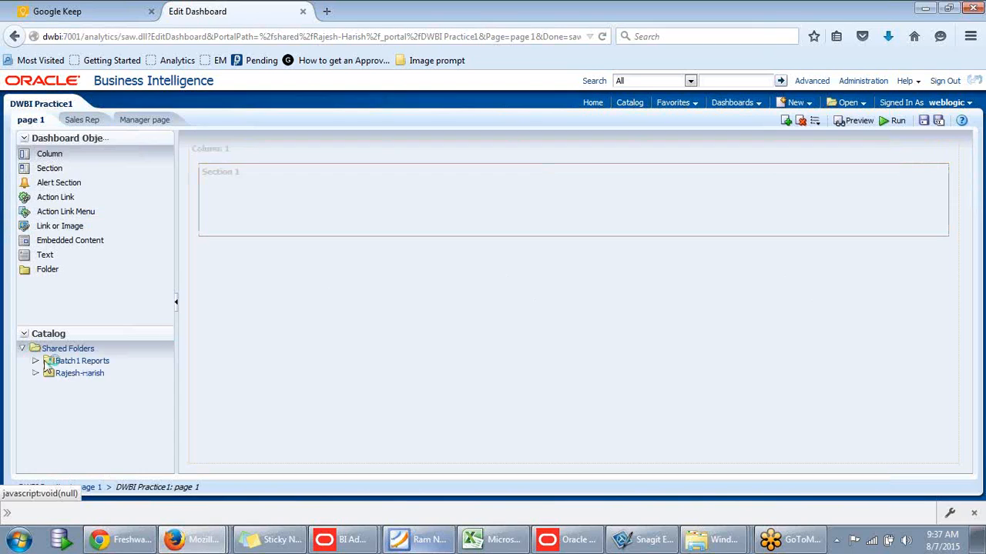
click(35, 374)
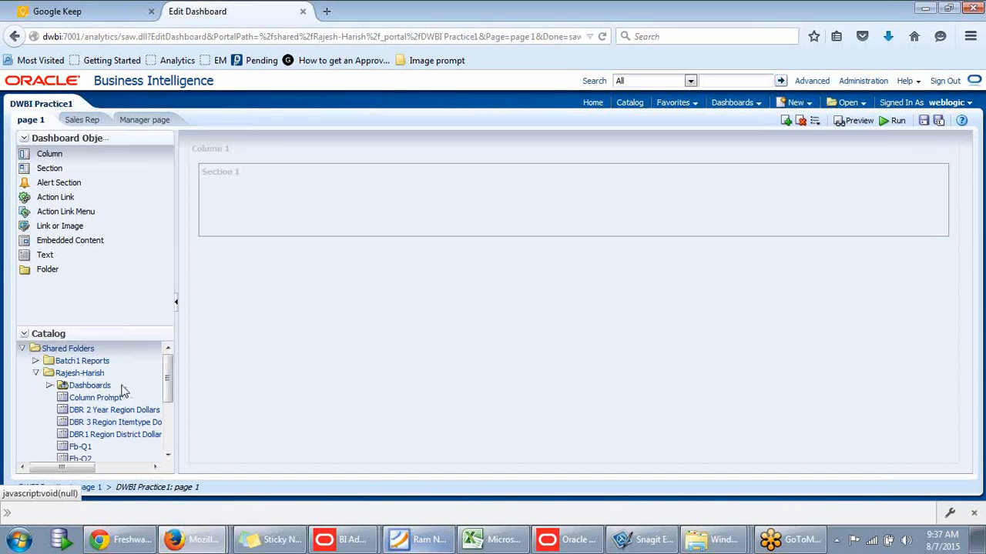
click(103, 415)
click(100, 435)
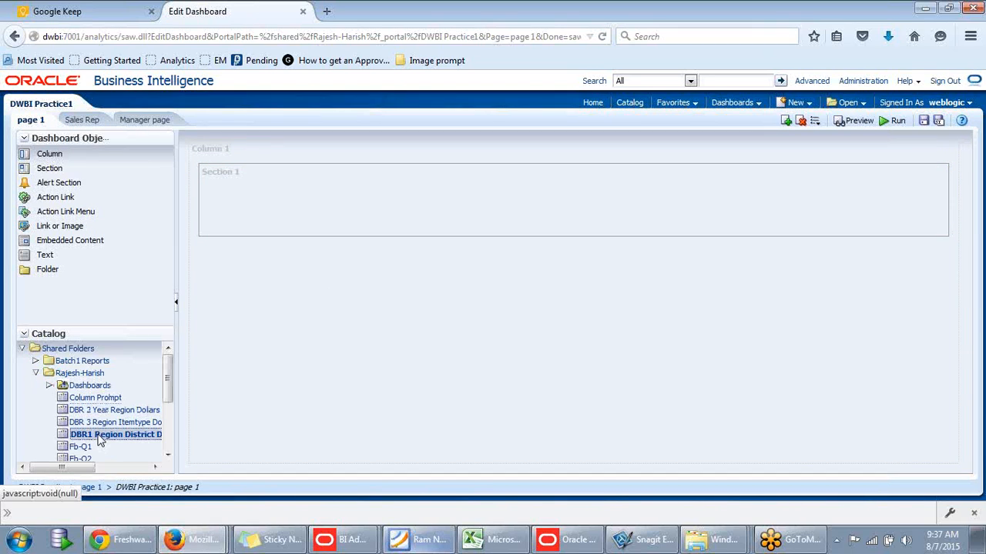
click(104, 424)
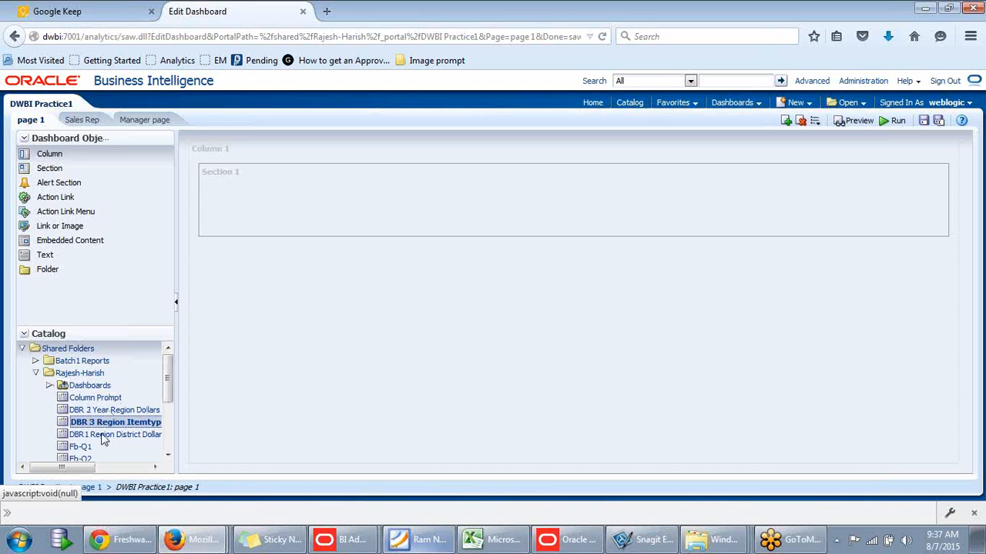
drag(100, 437, 531, 216)
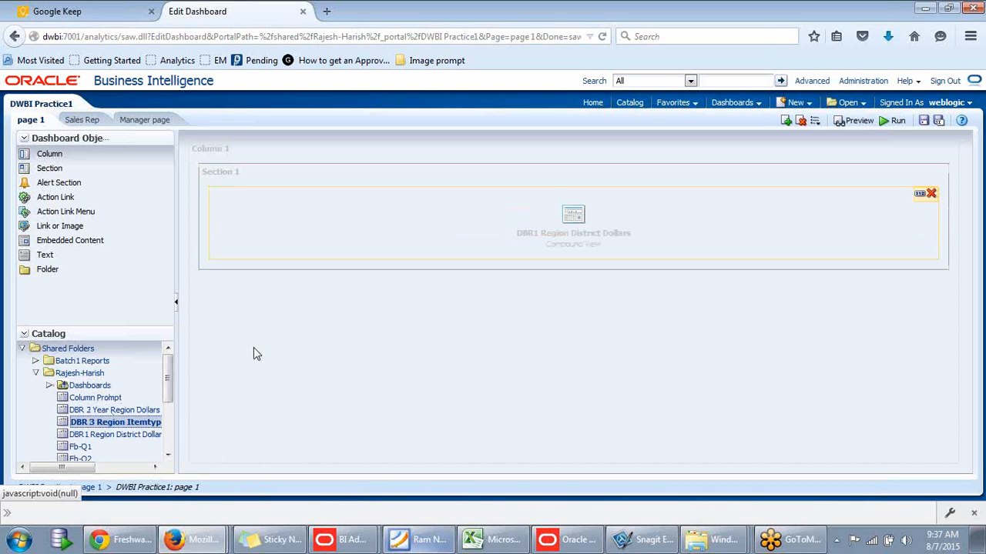
drag(105, 409, 575, 285)
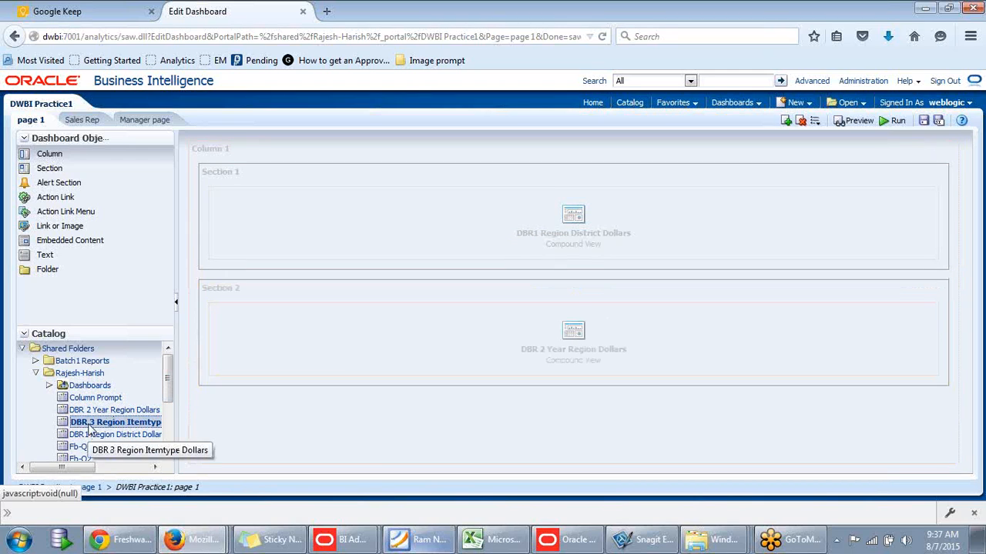
drag(90, 430, 576, 389)
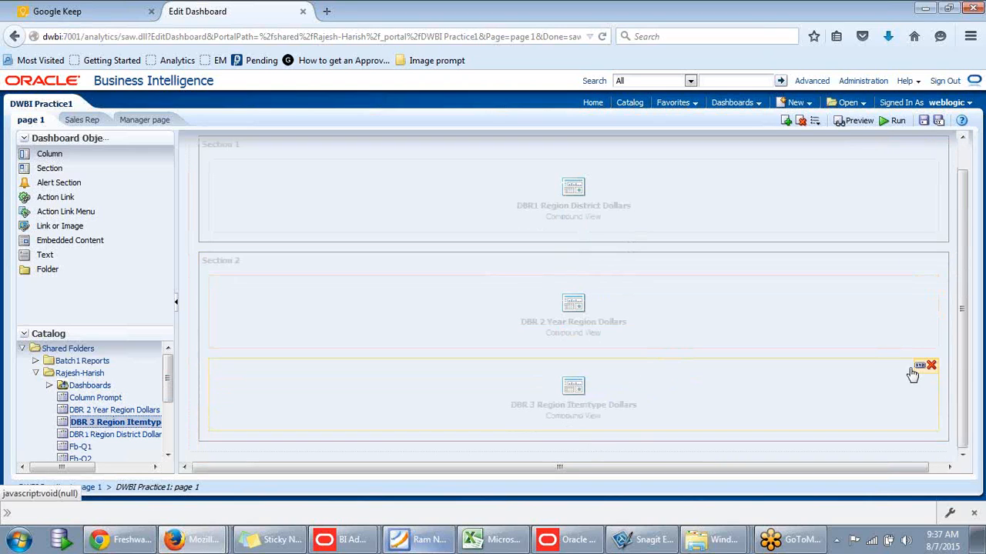
Step: Set DBR 3 Region Itemtype Dollars to display its results as Link - Within the Dashboard, and save the dashboard
click(920, 369)
mouse_move(893, 381)
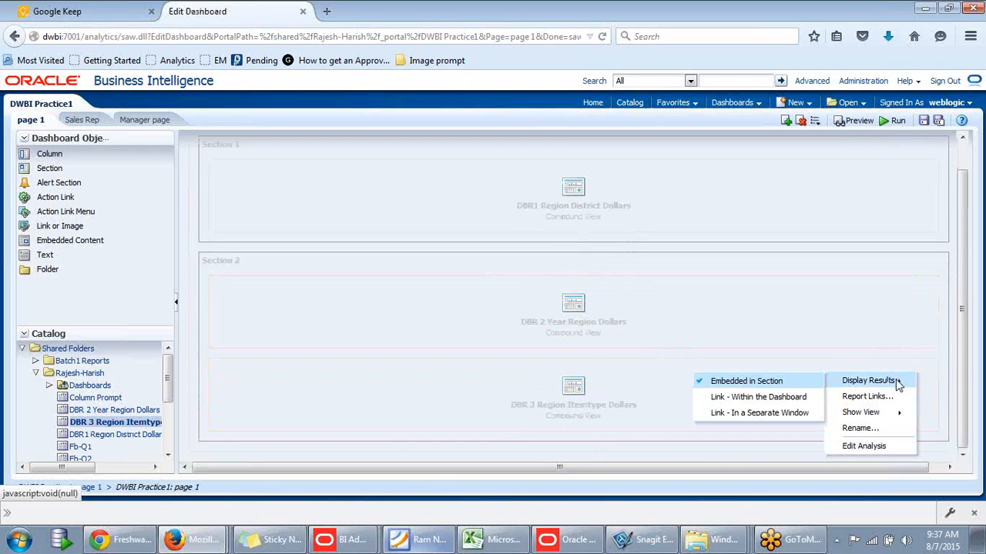
click(741, 397)
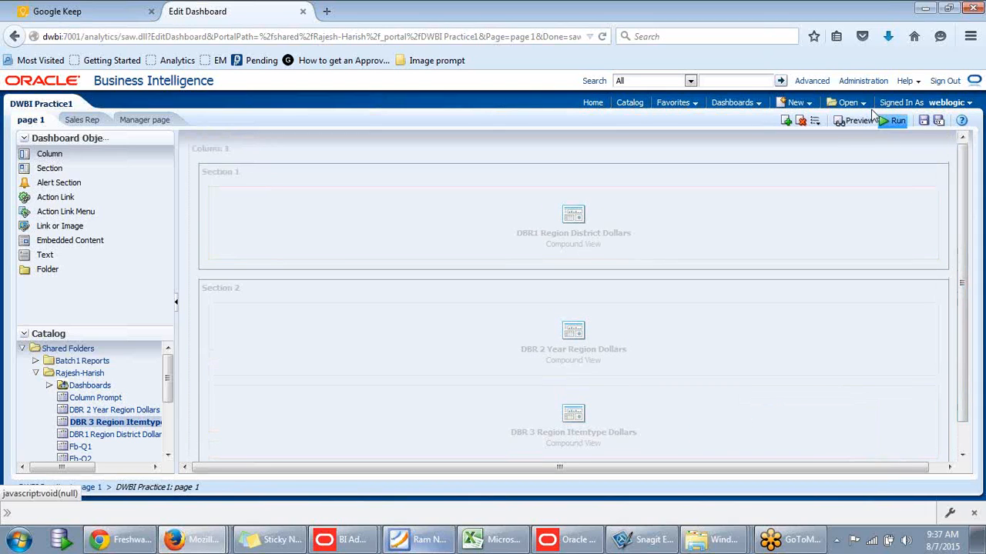
click(924, 127)
Step: Run page 1, examine its analyses and the DBR 3 link, and collapse and re-expand the DBR 2 Year Region Dollars section
click(895, 123)
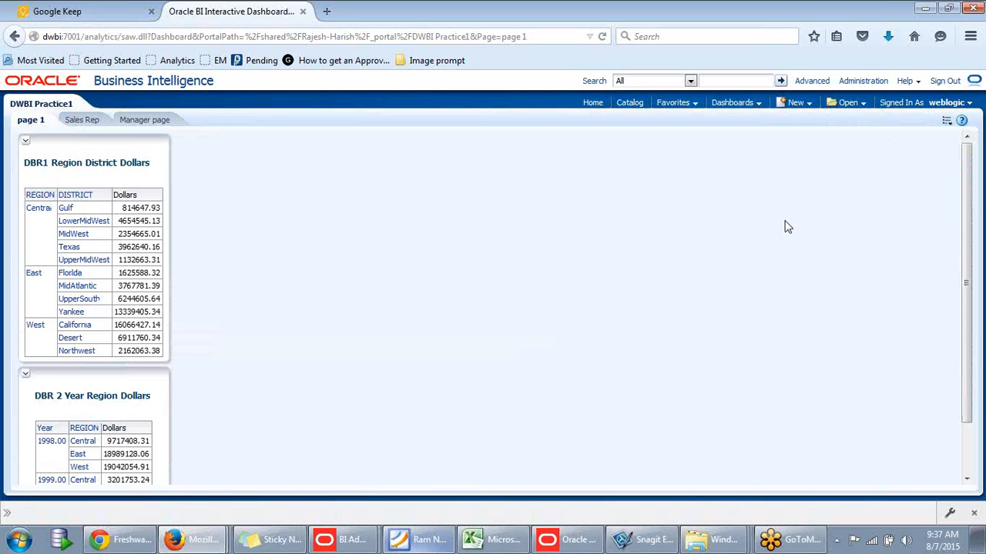
drag(966, 176, 963, 299)
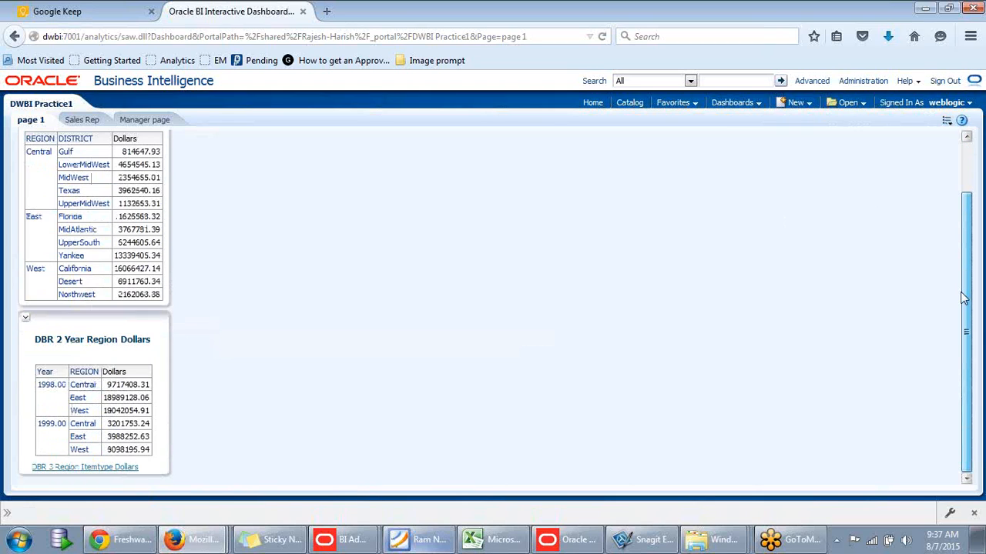
drag(963, 299, 966, 331)
click(67, 467)
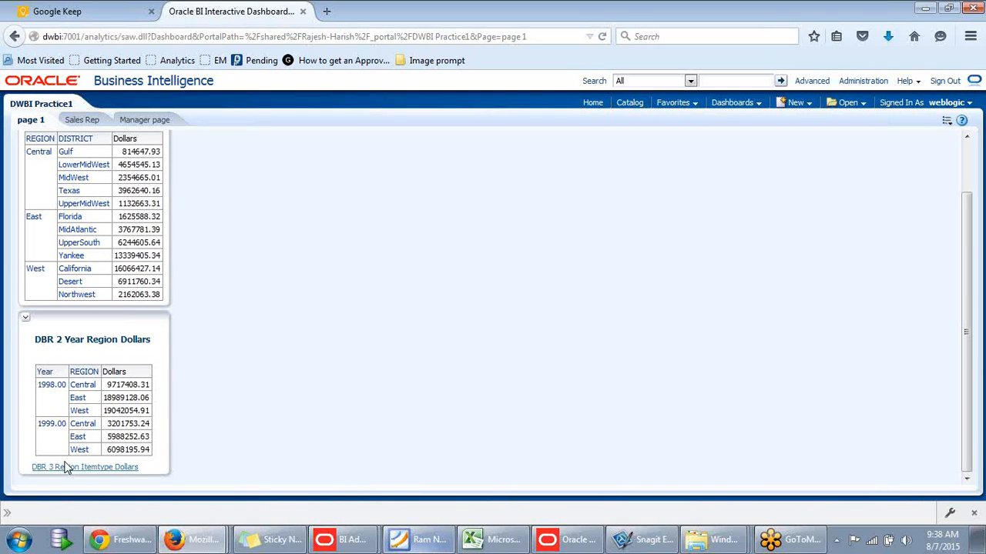
click(27, 320)
click(25, 376)
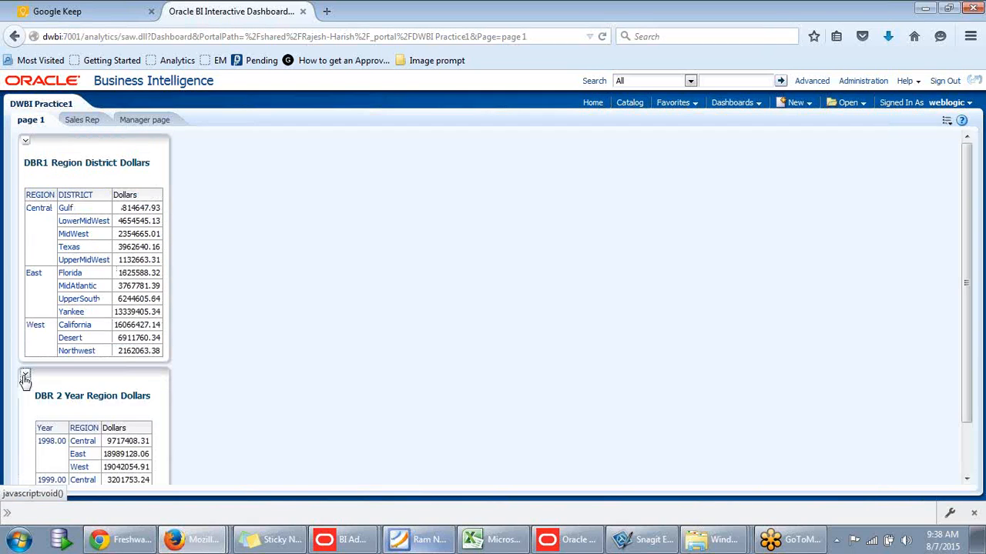
scroll(31, 416, down, 2)
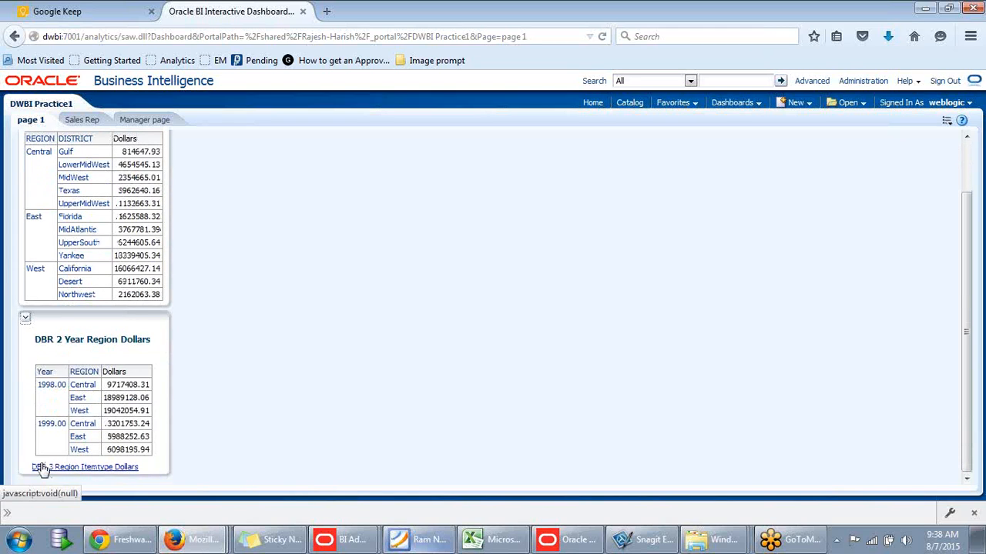
Step: Follow the DBR 3 Region Itemtype Dollars link and examine the table and the Dollars graph within the dashboard
click(96, 469)
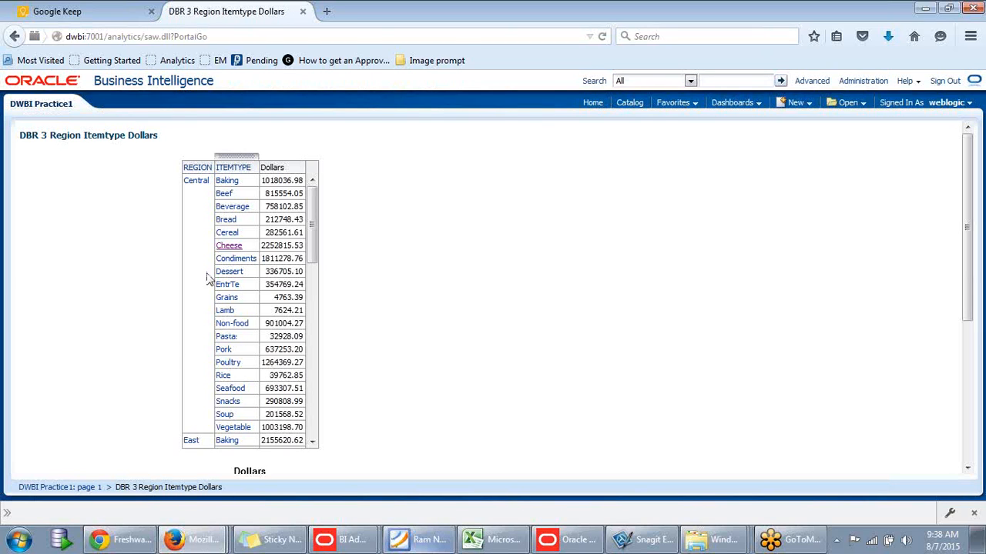
scroll(207, 281, down, 3)
scroll(311, 259, up, 3)
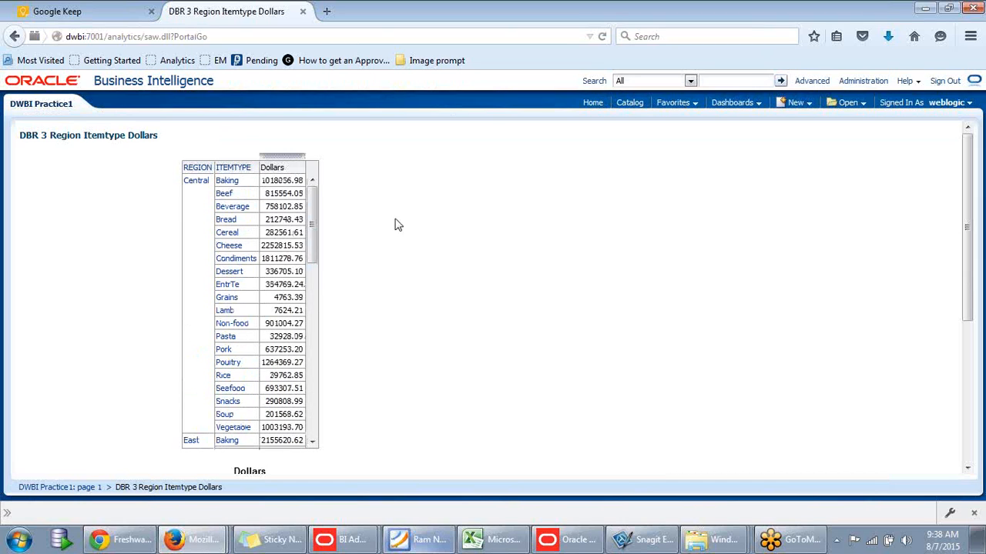
drag(312, 241, 321, 211)
mouse_move(967, 161)
mouse_down()
mouse_move(958, 318)
mouse_move(975, 159)
mouse_up()
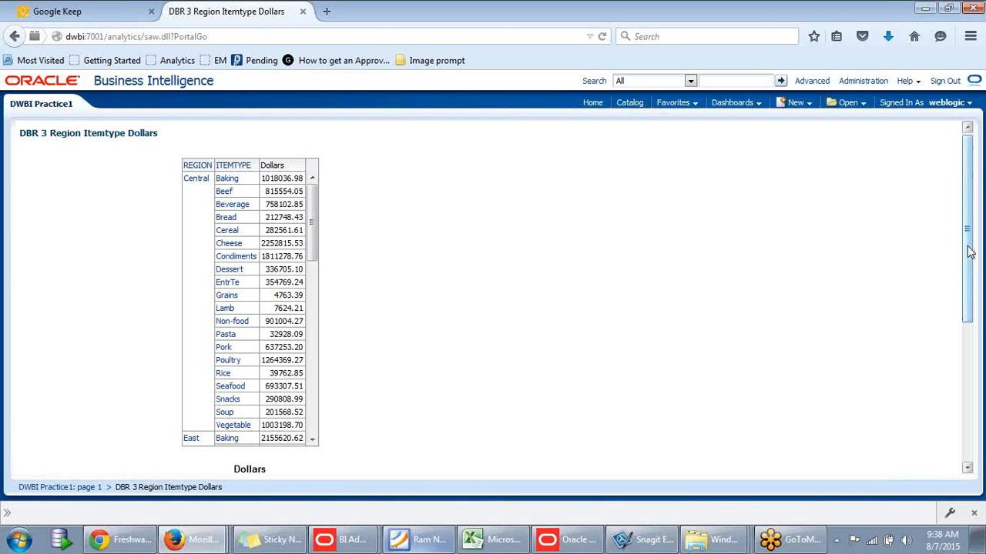
drag(973, 245, 980, 399)
drag(980, 331, 969, 169)
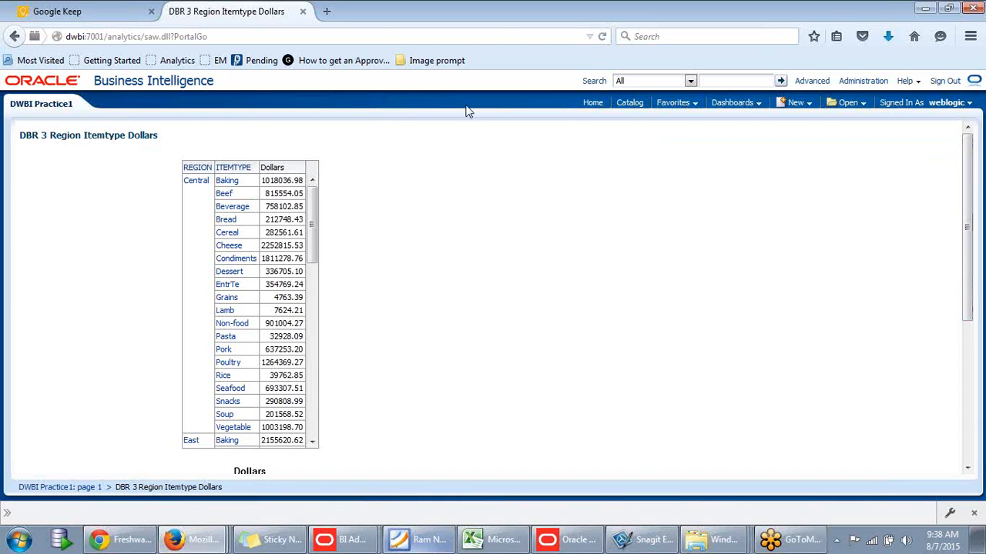
Step: Reopen the DWBI Practice1 dashboard for editing and set DBR 3 Region Itemtype Dollars to display its results as Link - In a Separate Window
click(734, 108)
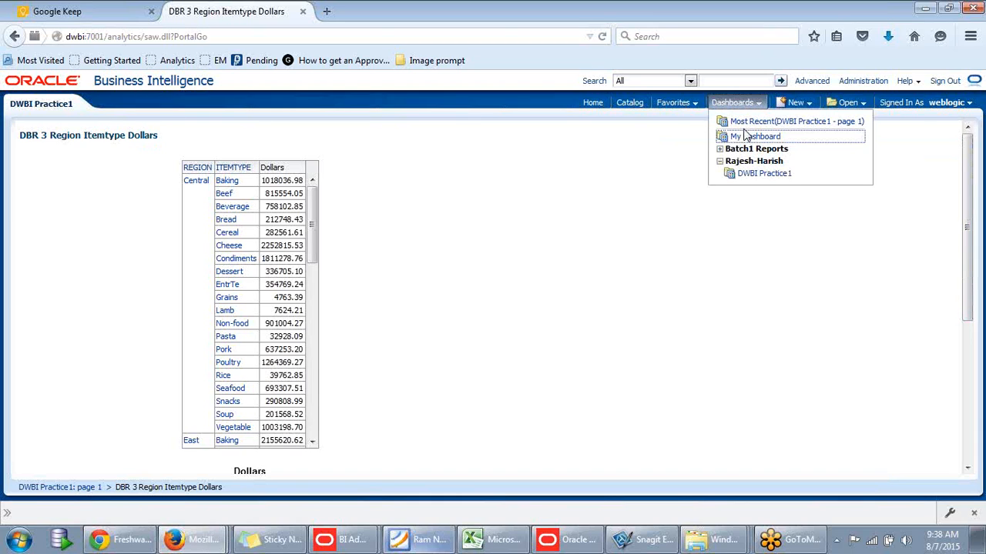
click(749, 174)
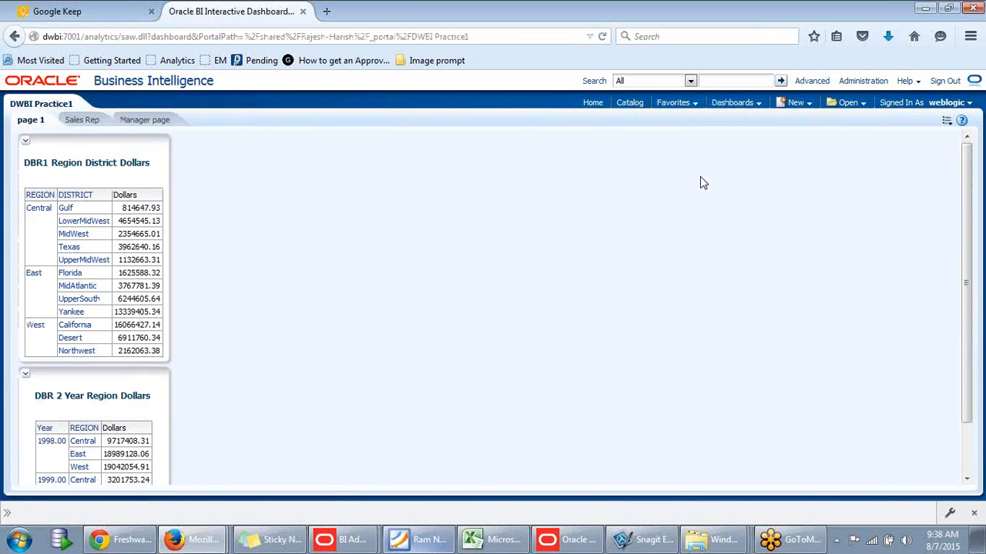
click(945, 127)
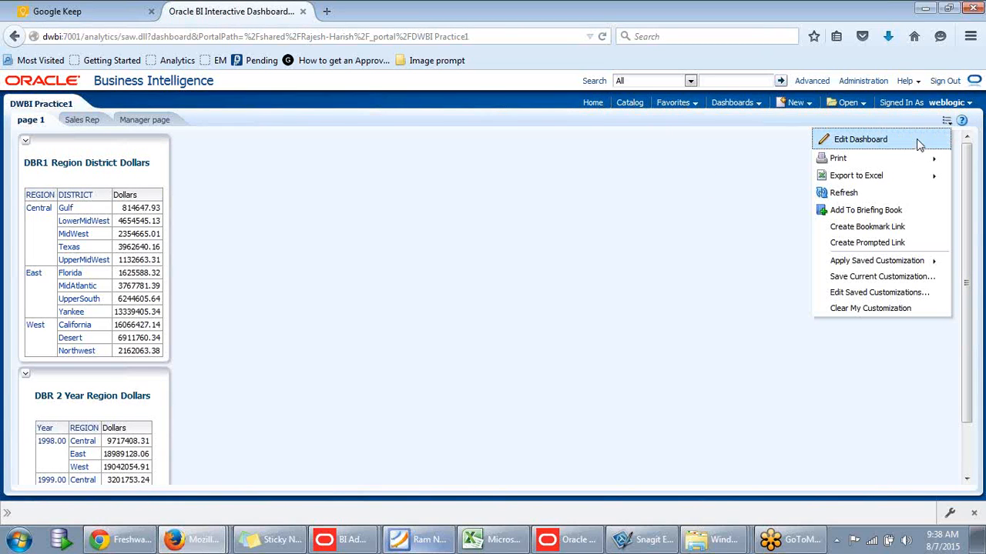
click(901, 145)
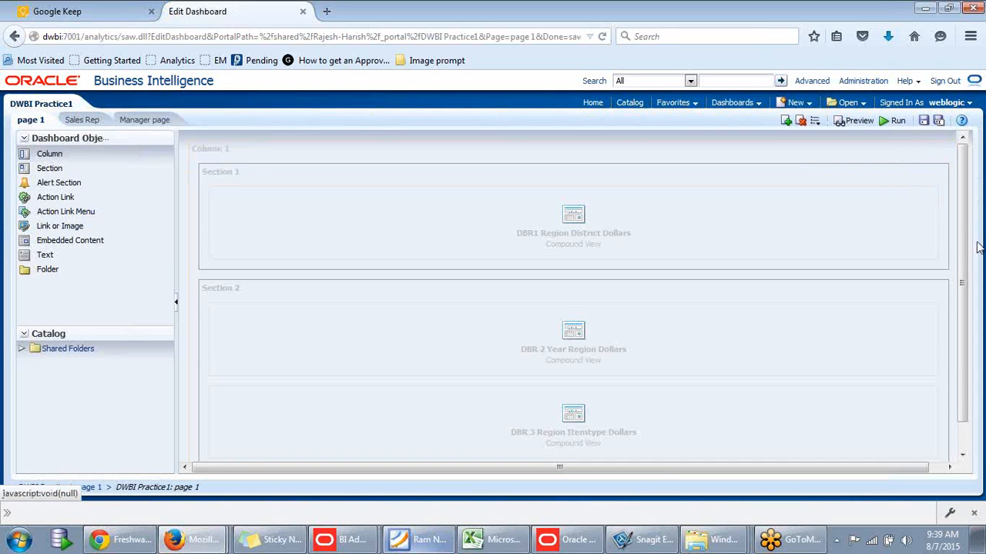
scroll(971, 283, down, 2)
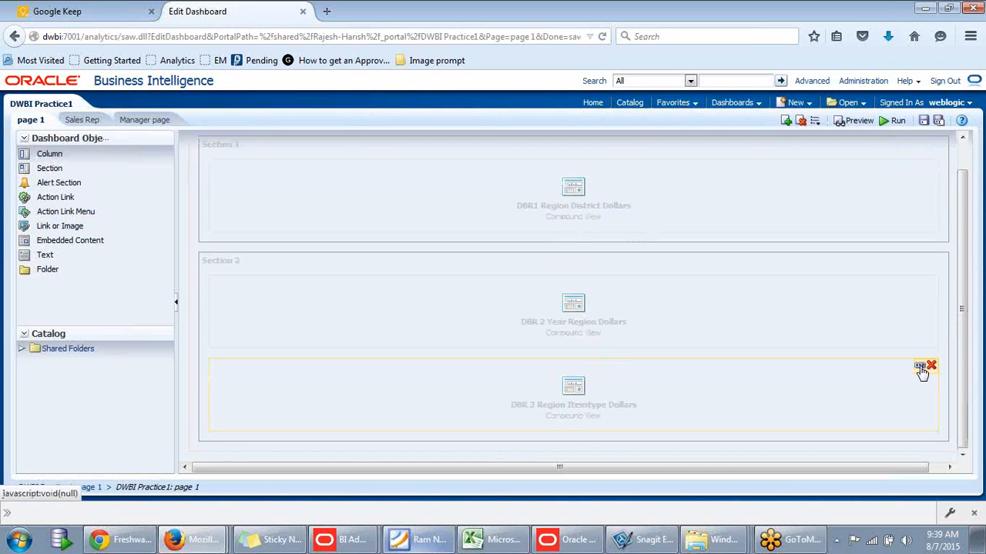
click(920, 367)
mouse_move(878, 389)
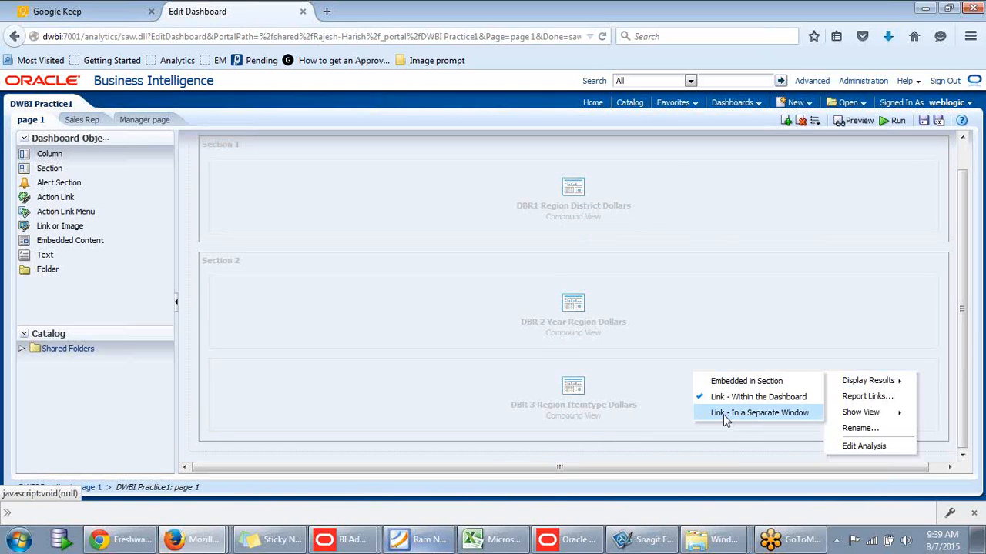
click(712, 416)
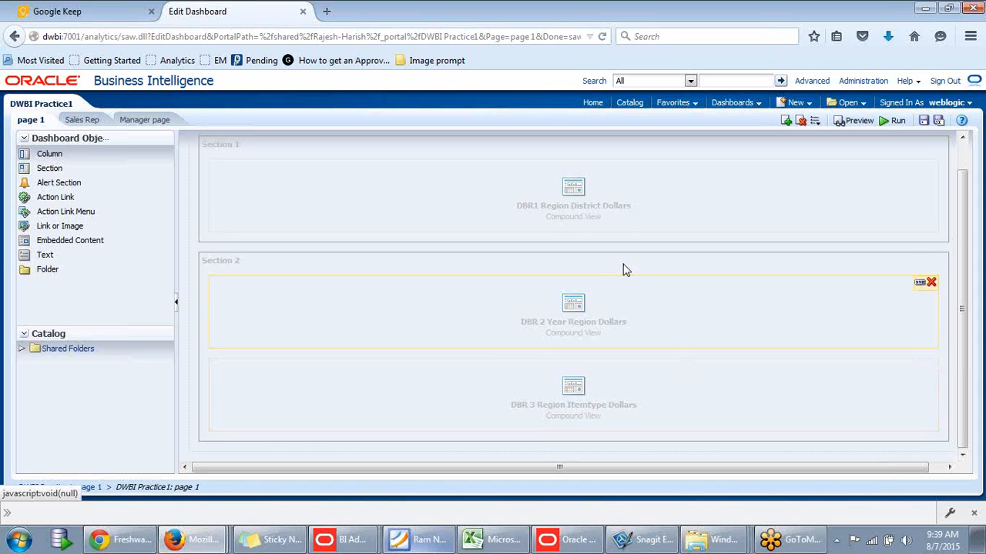
Step: Examine the Report Links options of DBR 3 Region Itemtype Dollars, try Customize and Inherit Page Settings, and cancel
drag(966, 211, 959, 297)
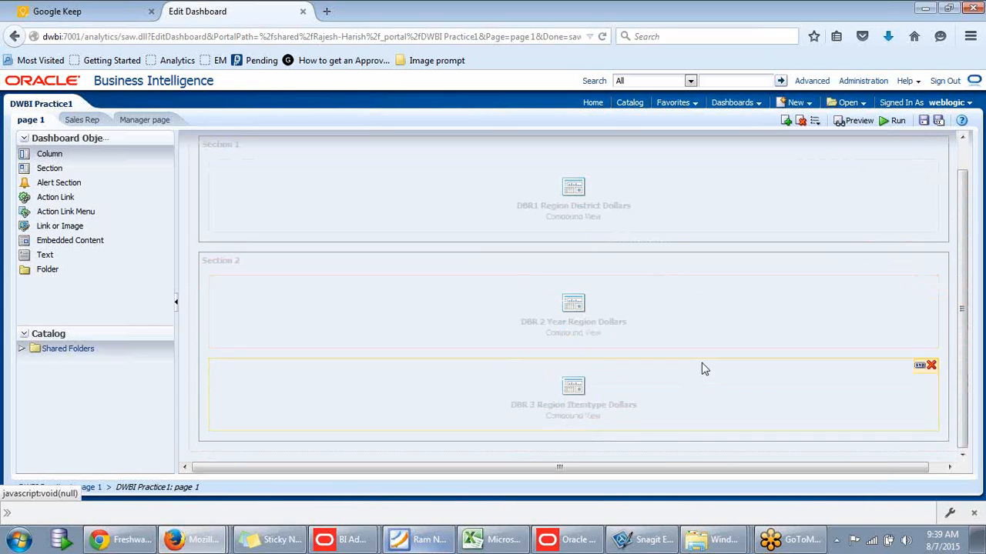
click(919, 365)
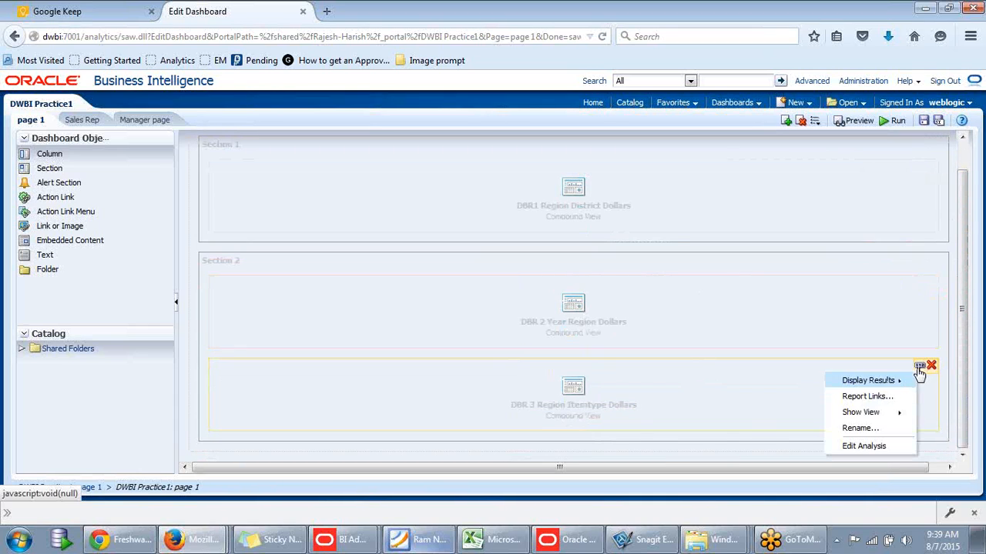
click(860, 396)
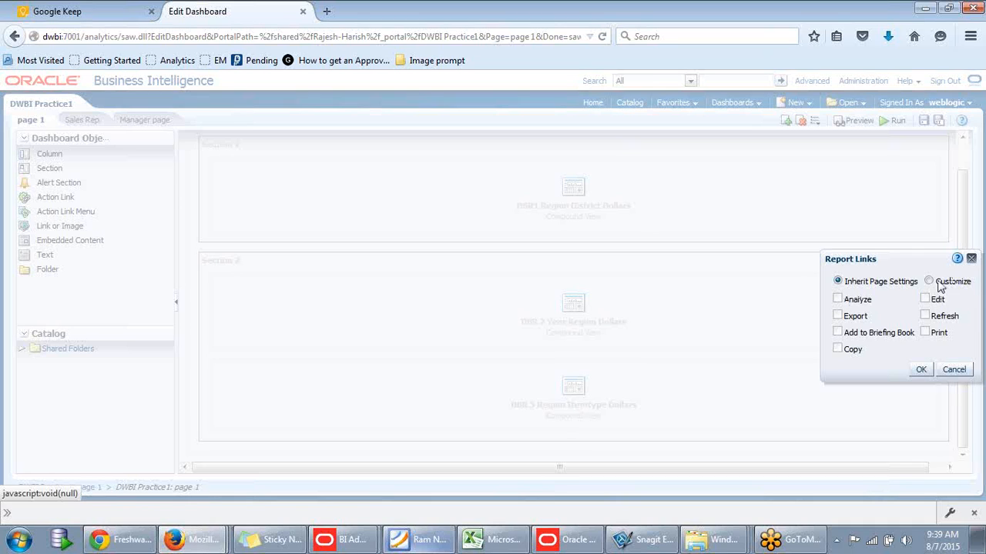
click(928, 284)
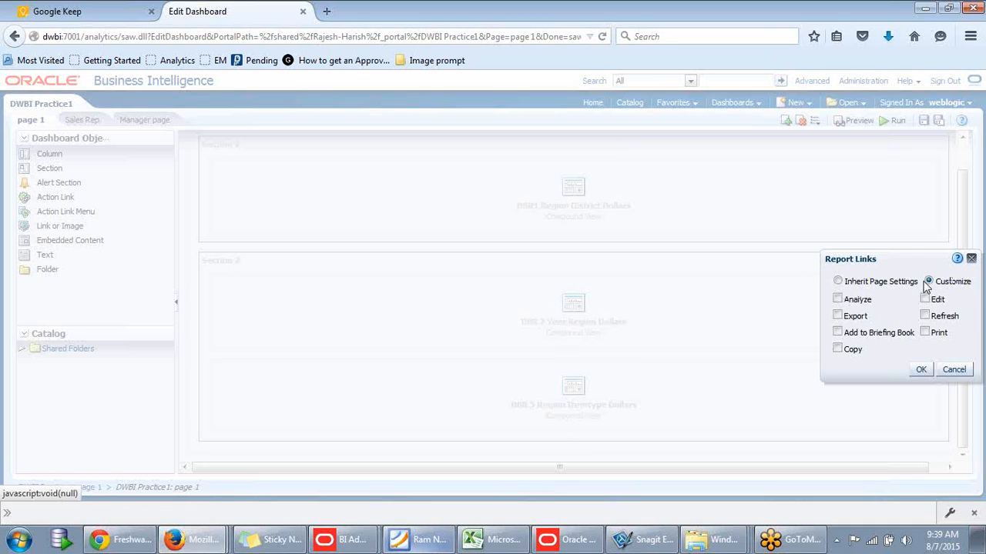
click(838, 282)
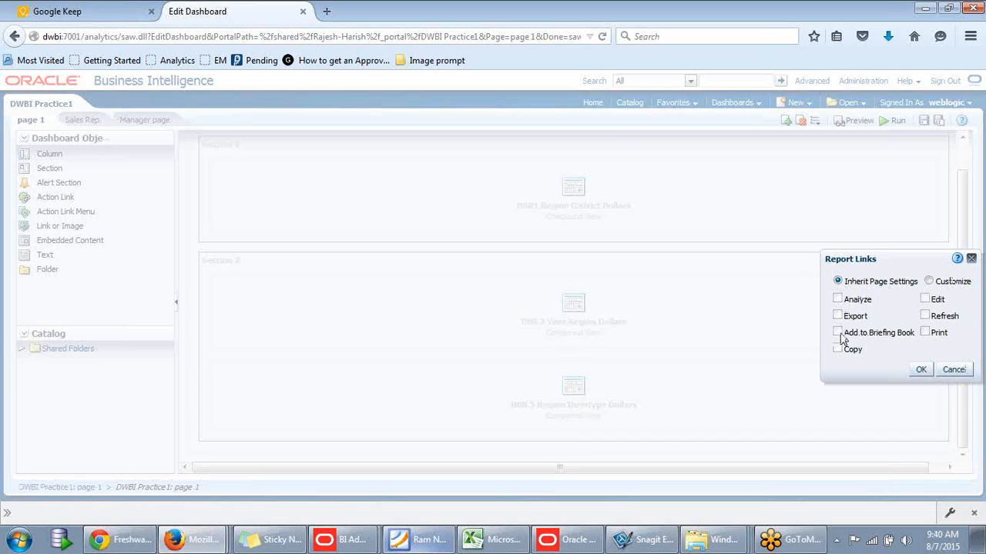
click(954, 370)
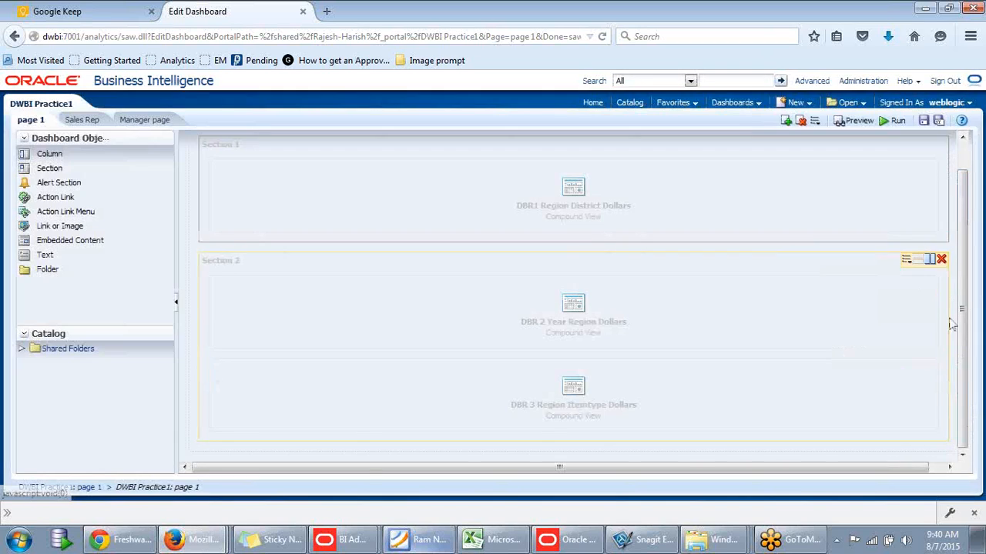
Step: Set DBR 3 Region Itemtype Dollars to show the Graph 1 view and check the view selection
mouse_move(862, 378)
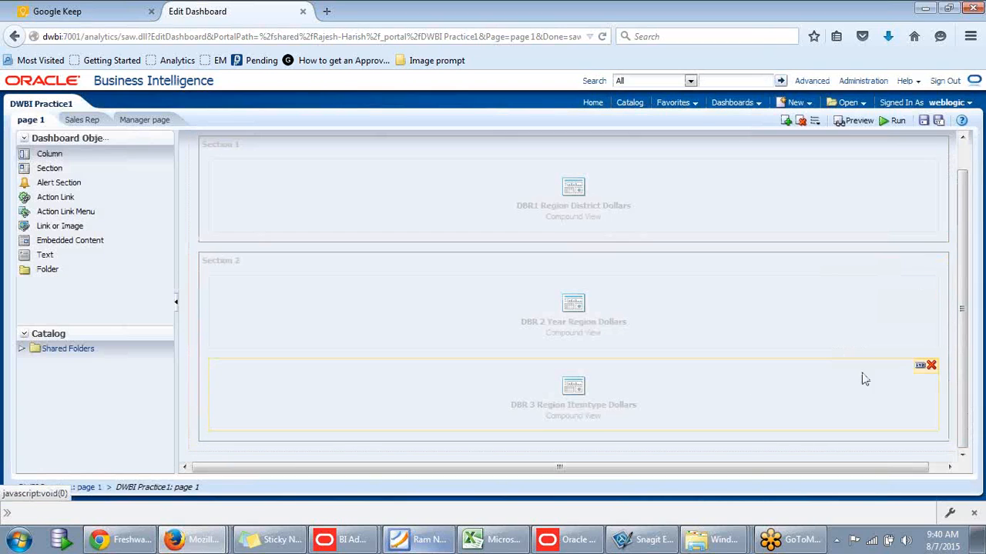
click(921, 371)
mouse_move(881, 416)
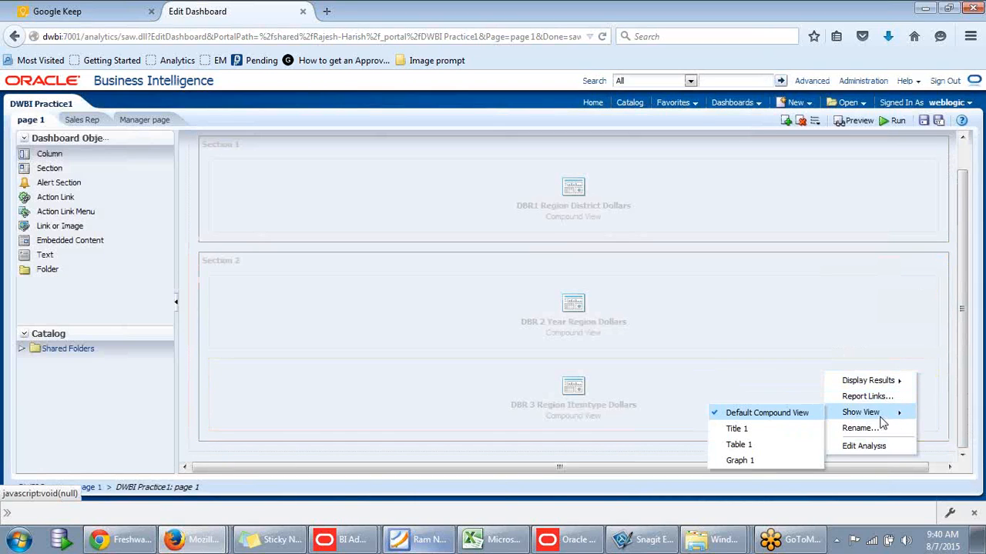
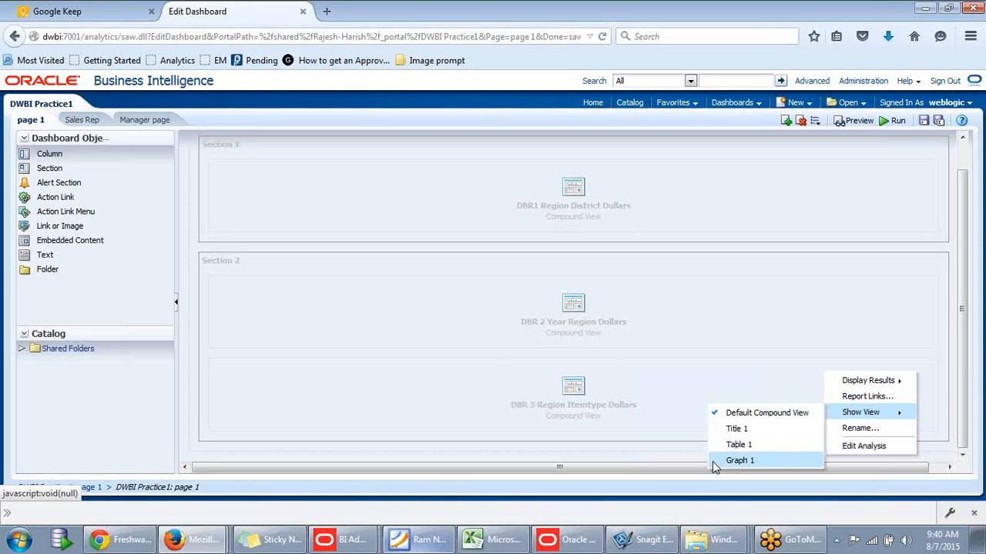
click(712, 461)
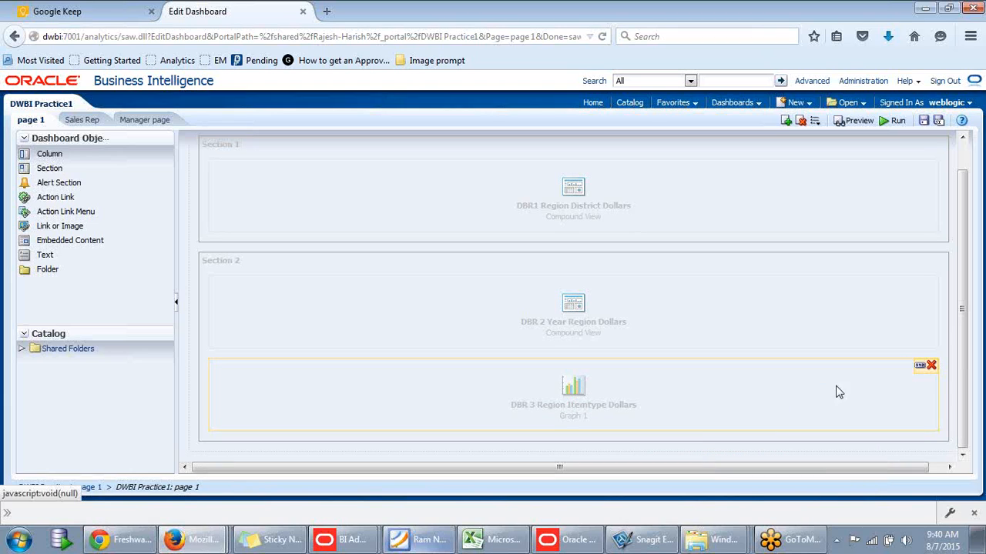
click(919, 366)
mouse_move(870, 417)
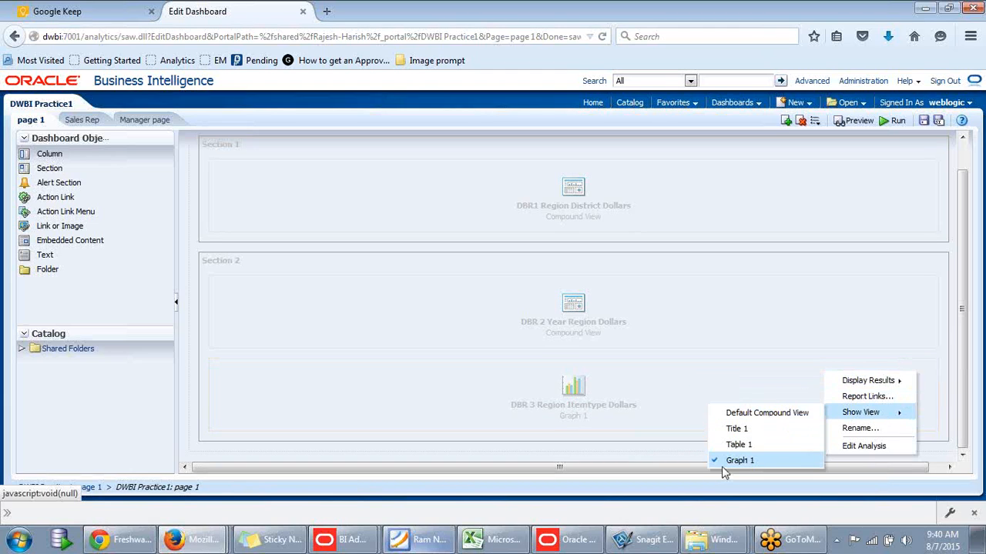
click(643, 468)
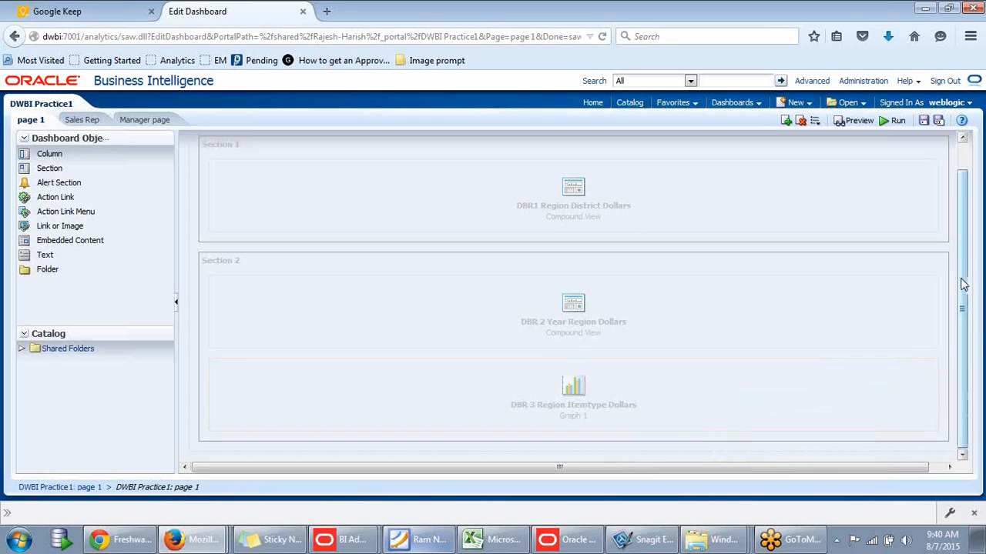
Step: Switch Section 2 to a horizontal layout, then save the dashboard and run page 1
drag(962, 285, 972, 234)
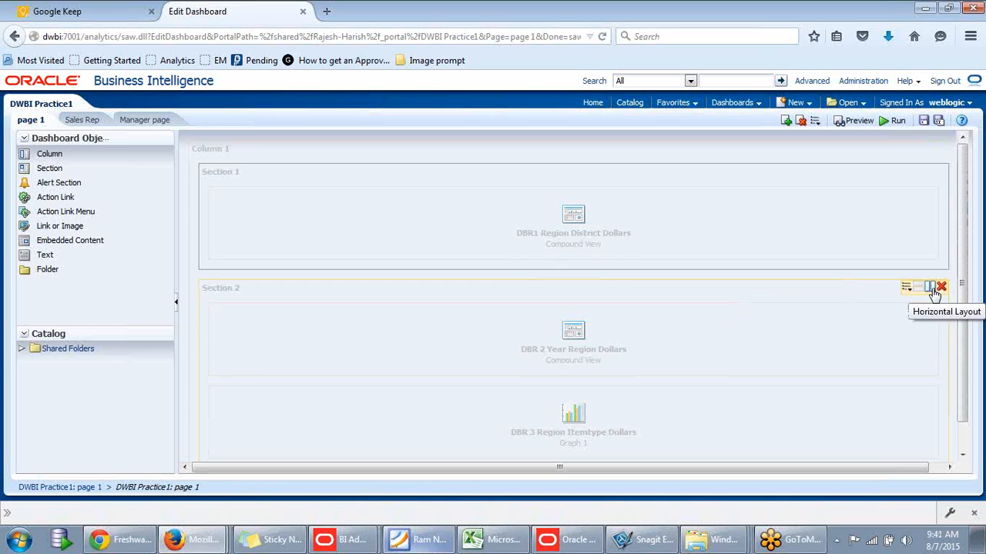
click(932, 289)
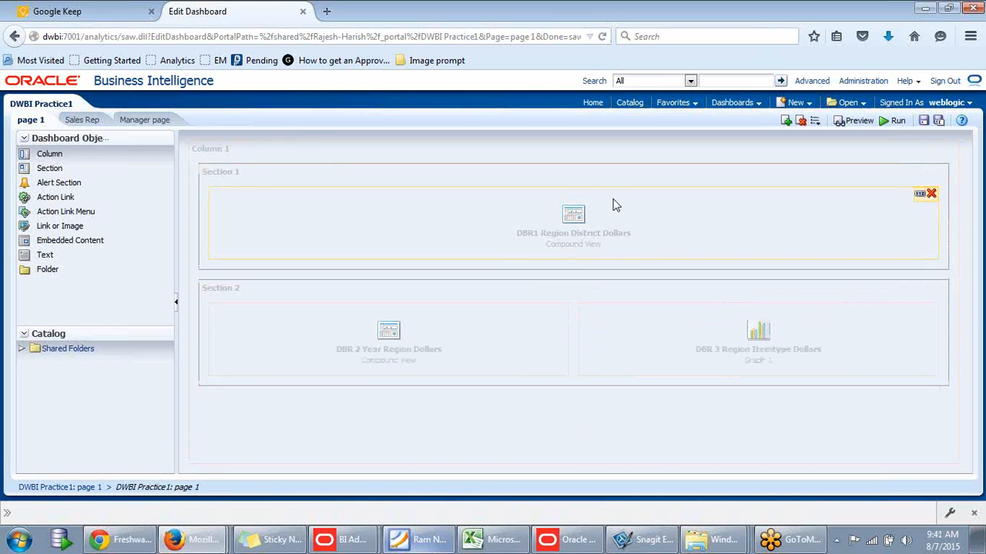
click(923, 121)
click(894, 121)
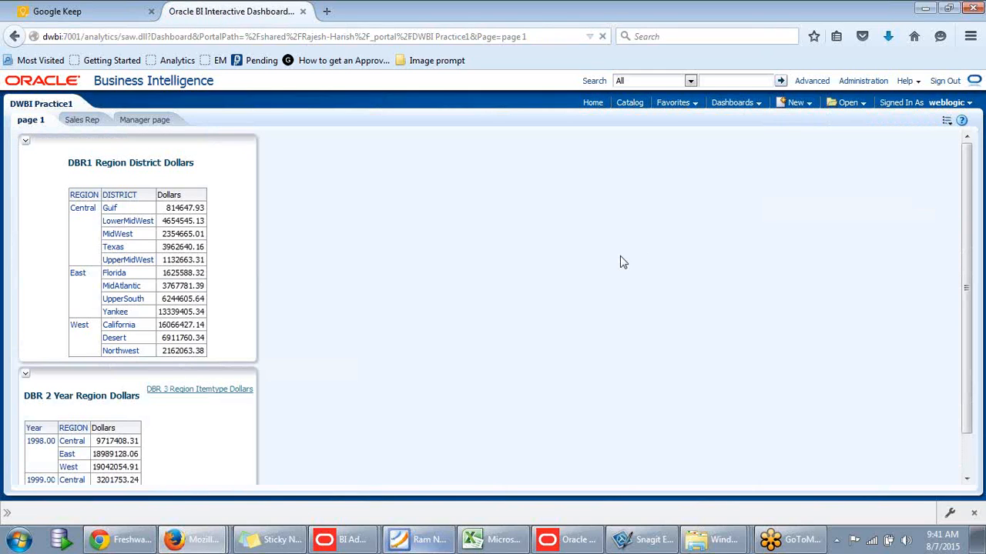
Step: Examine the page 1 layout with the DBR 3 link beside DBR 2, and collapse and re-expand their section
scroll(624, 260, down, 1)
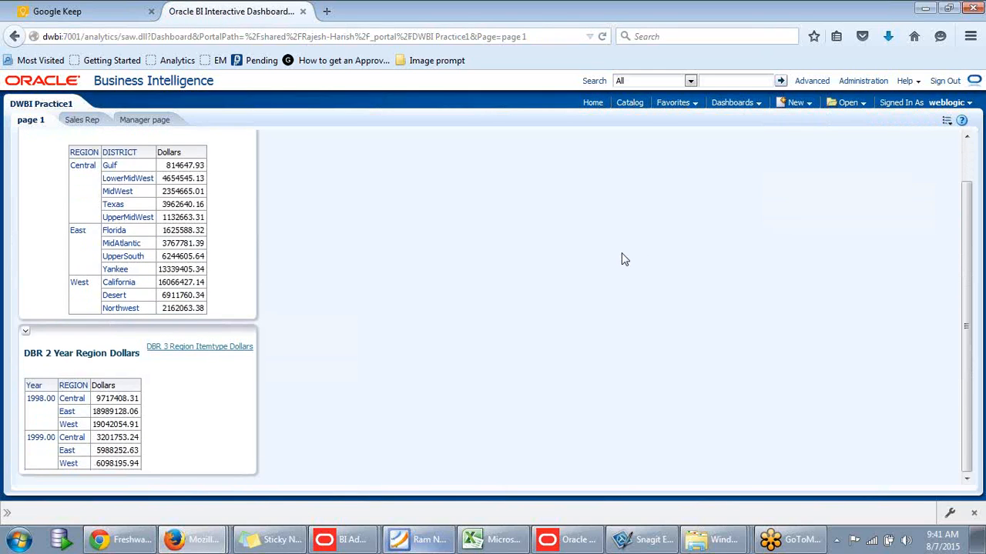
scroll(492, 293, up, 1)
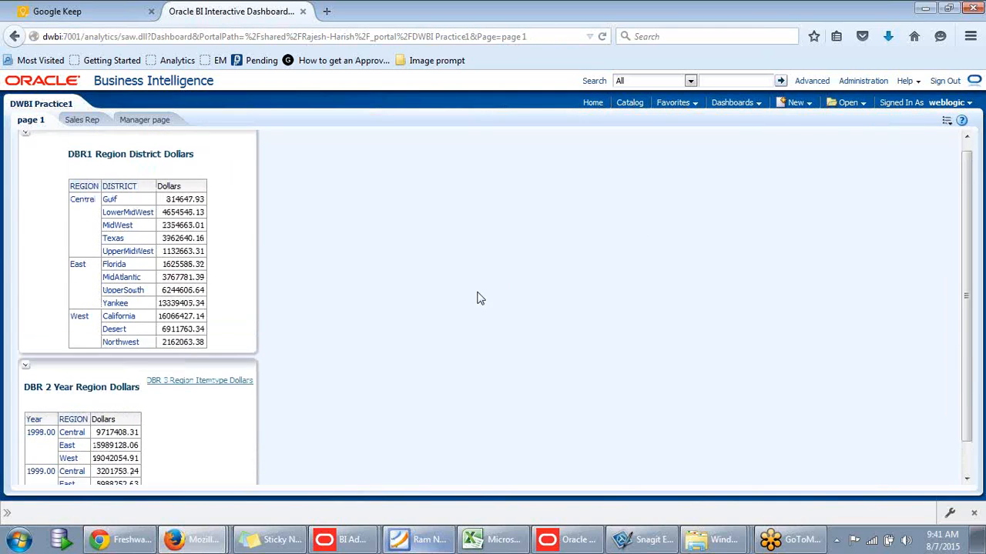
scroll(416, 304, down, 1)
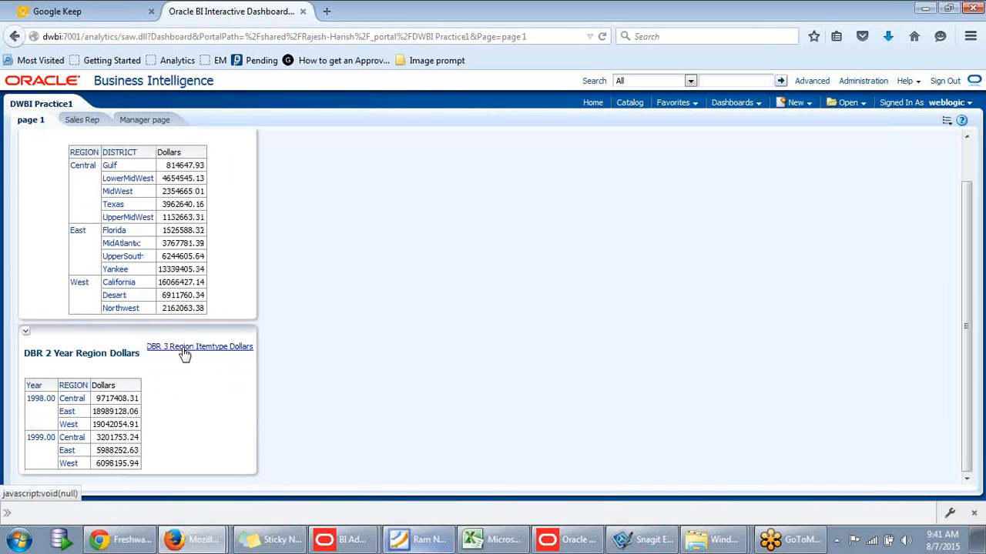
scroll(177, 385, up, 1)
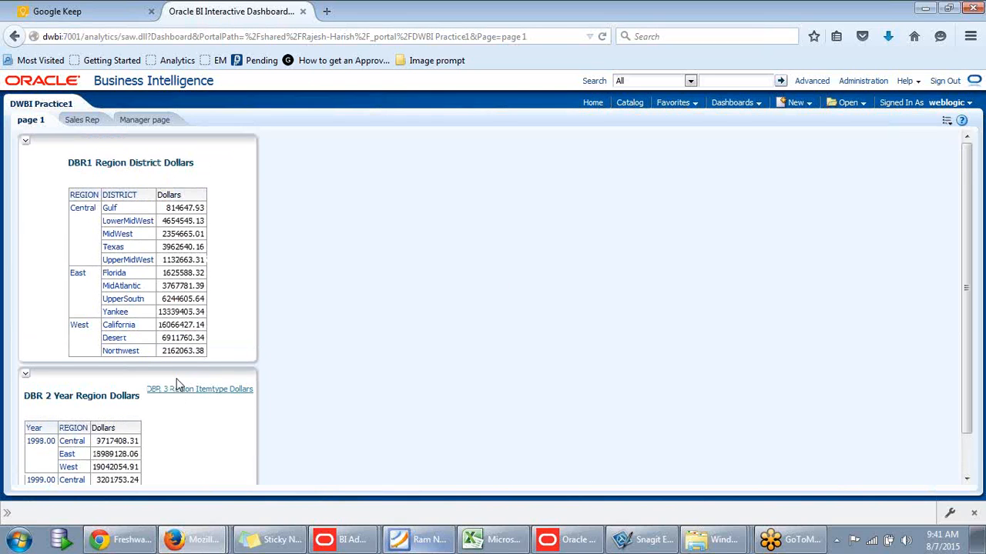
scroll(177, 385, down, 1)
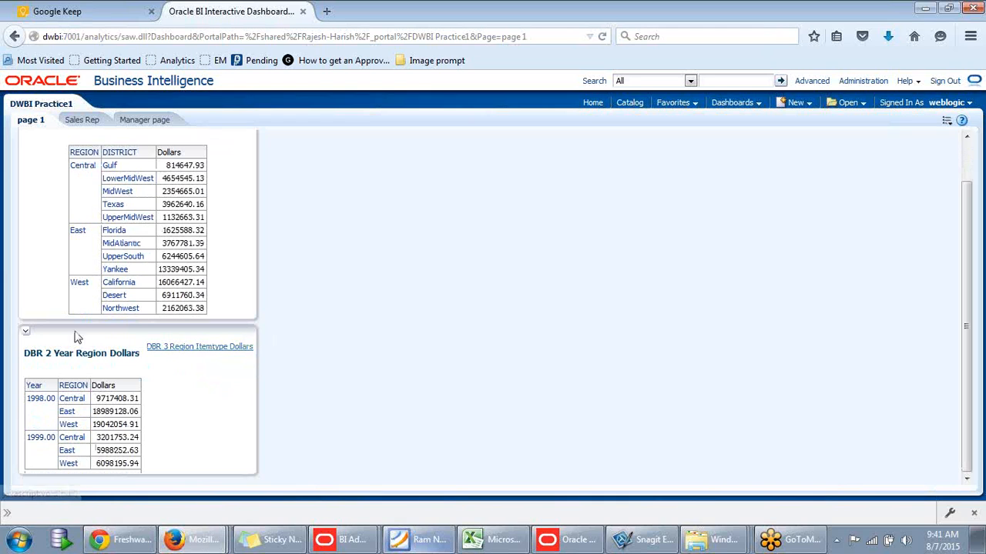
click(27, 336)
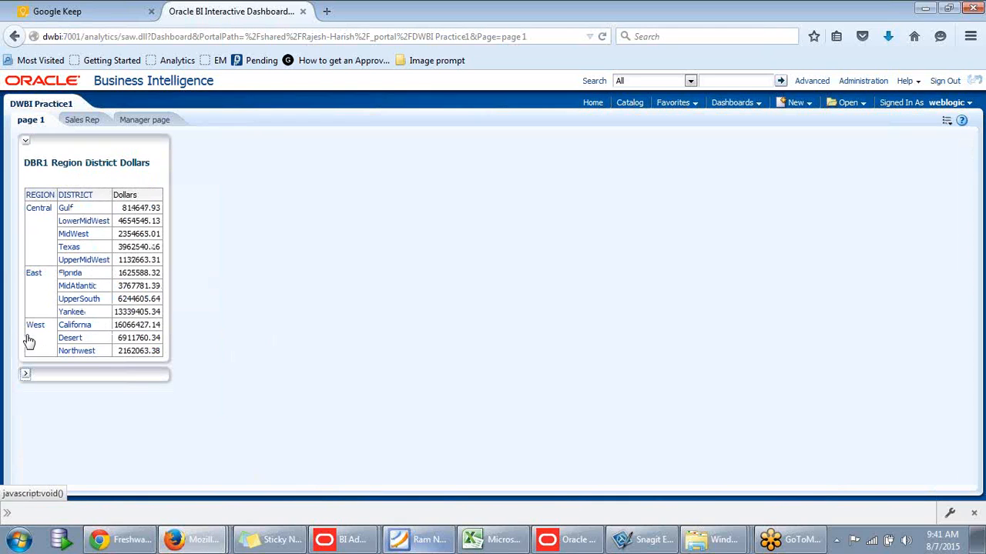
click(31, 378)
scroll(296, 393, down, 1)
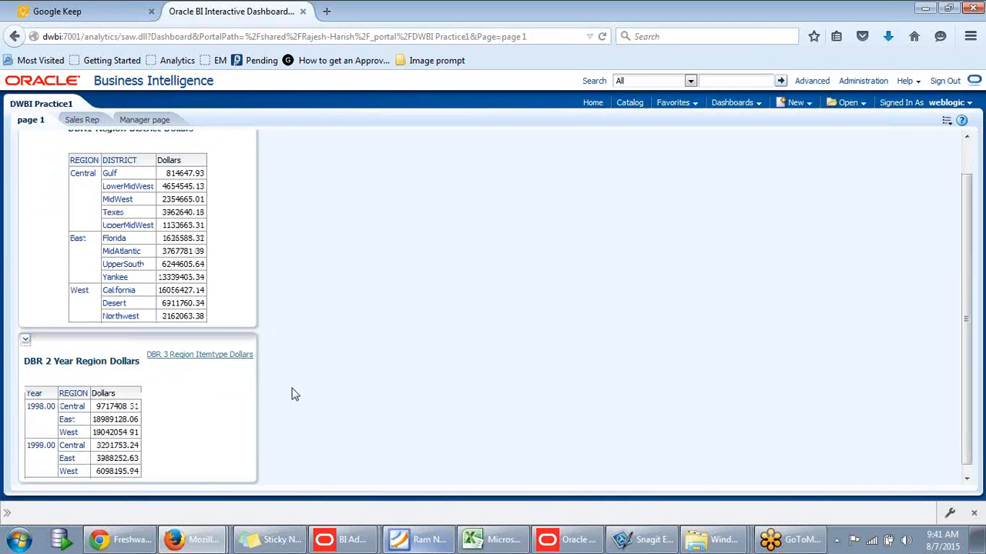
Step: Follow the DBR 3 Region Itemtype Dollars link to examine its separately opened graph, and return to the dashboard
click(208, 354)
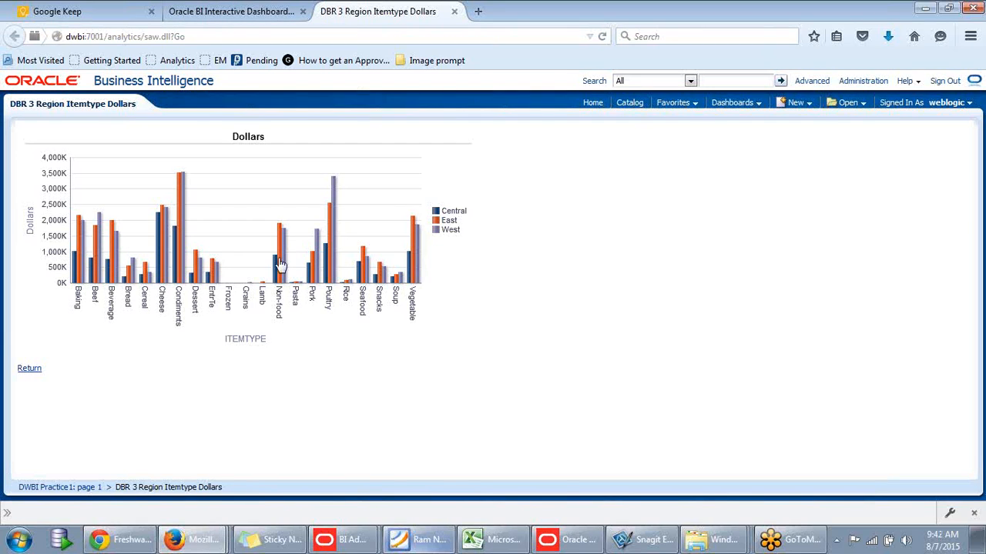
click(226, 13)
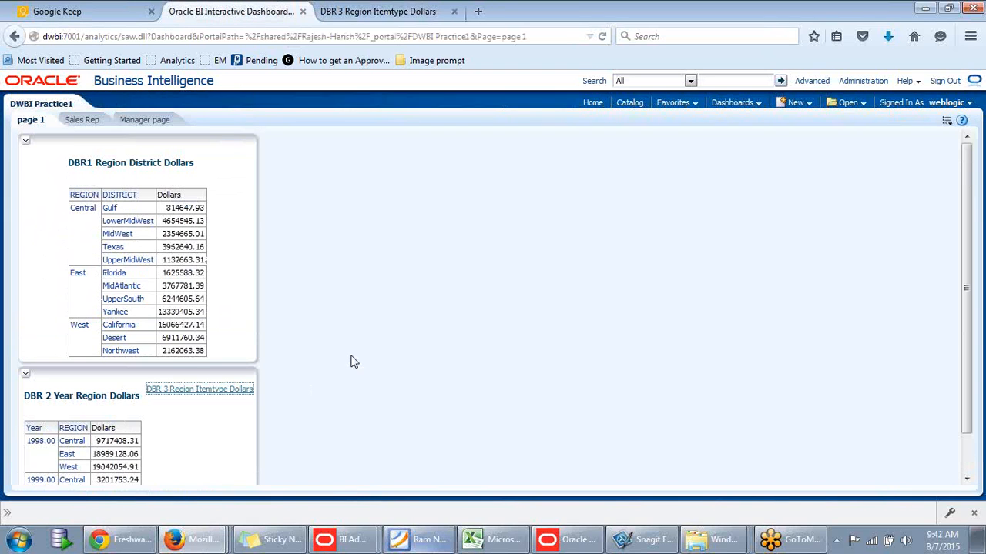
scroll(354, 362, down, 1)
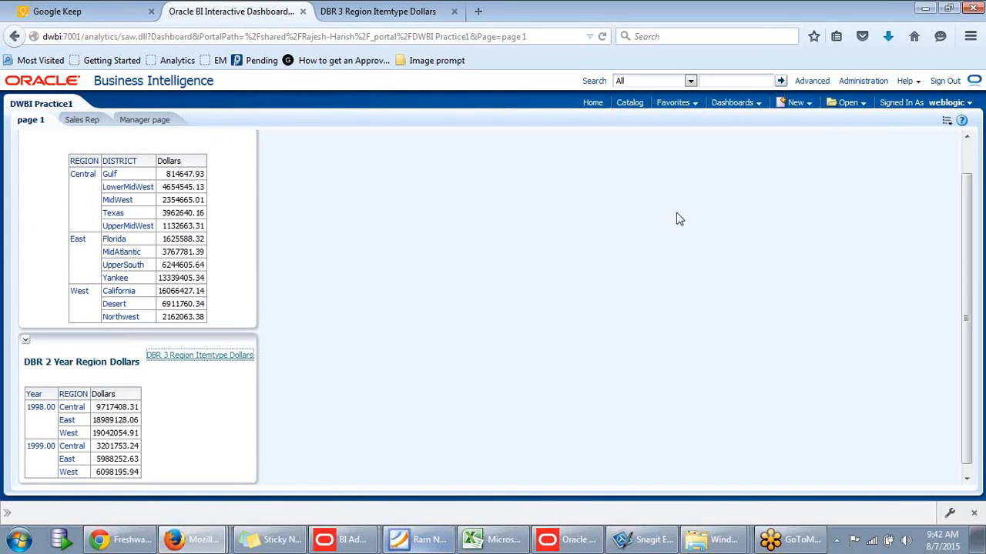
scroll(376, 293, up, 1)
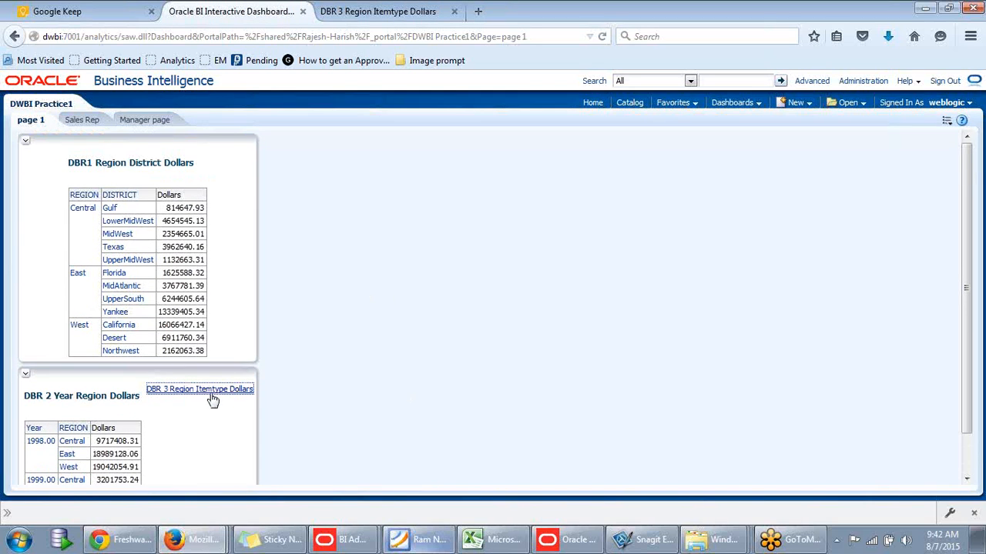
Step: Open the dashboard editor to check the view shown for DBR 3 Region Itemtype Dollars in Section 2, and run page 1 again
click(947, 121)
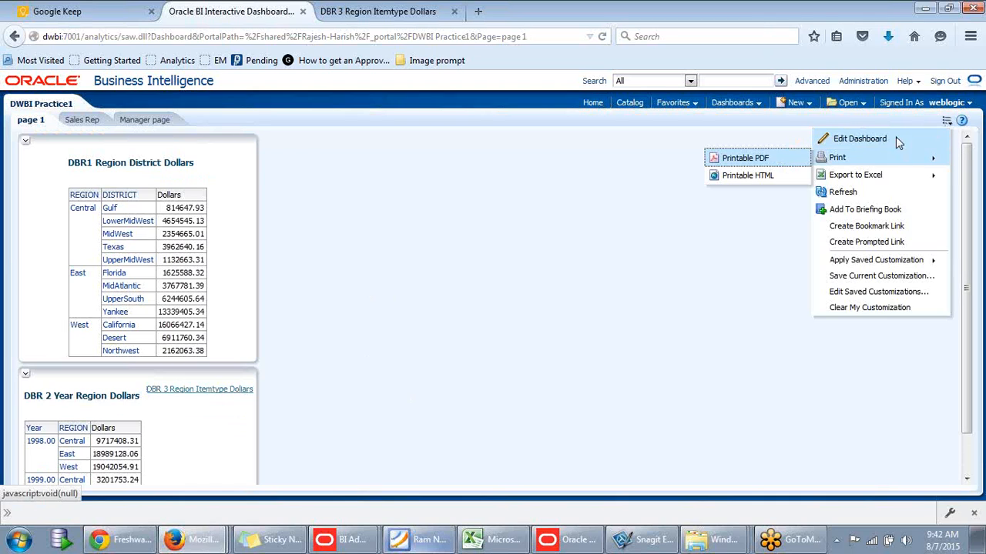
click(857, 142)
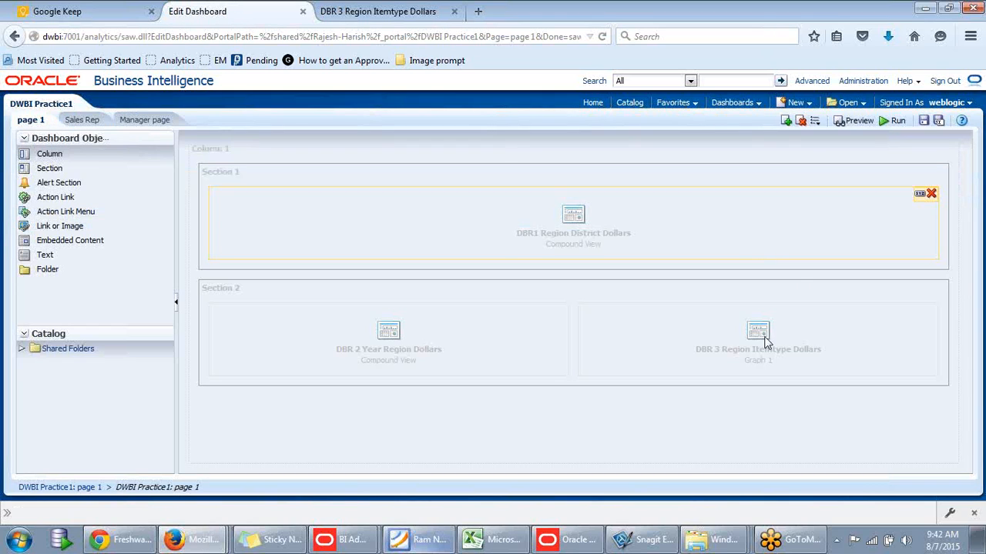
mouse_move(901, 330)
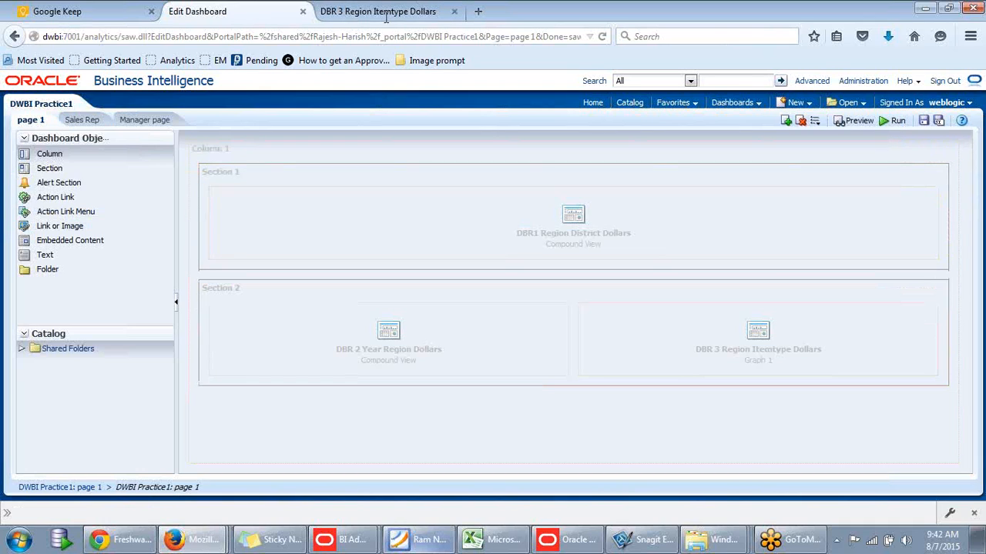
click(895, 123)
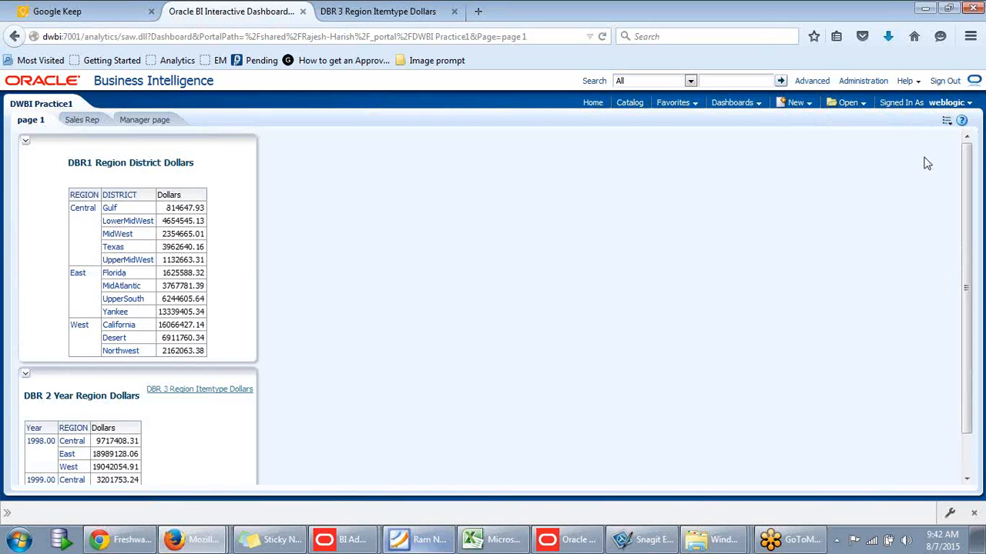
Step: Open page 1 of the DWBI Practice1 dashboard for editing
click(947, 121)
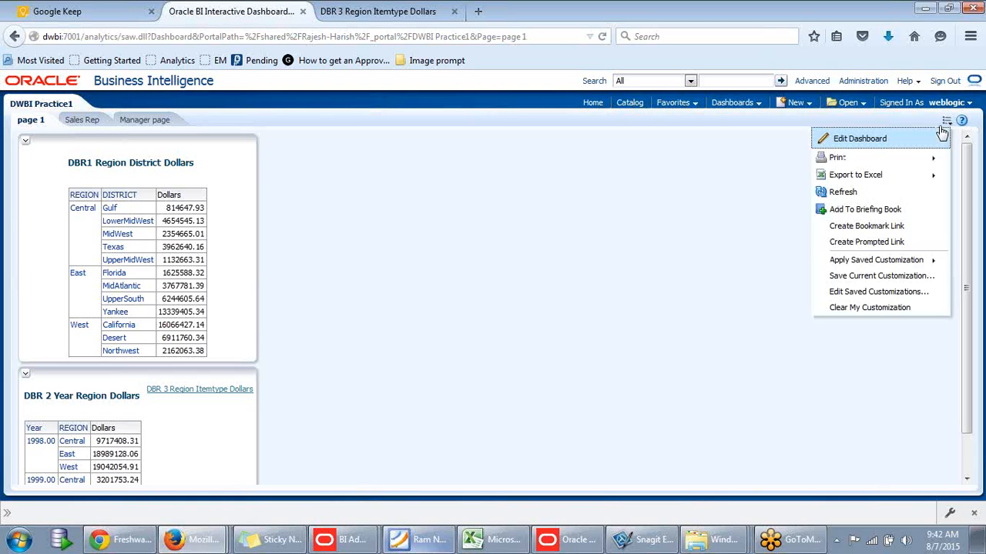
click(896, 147)
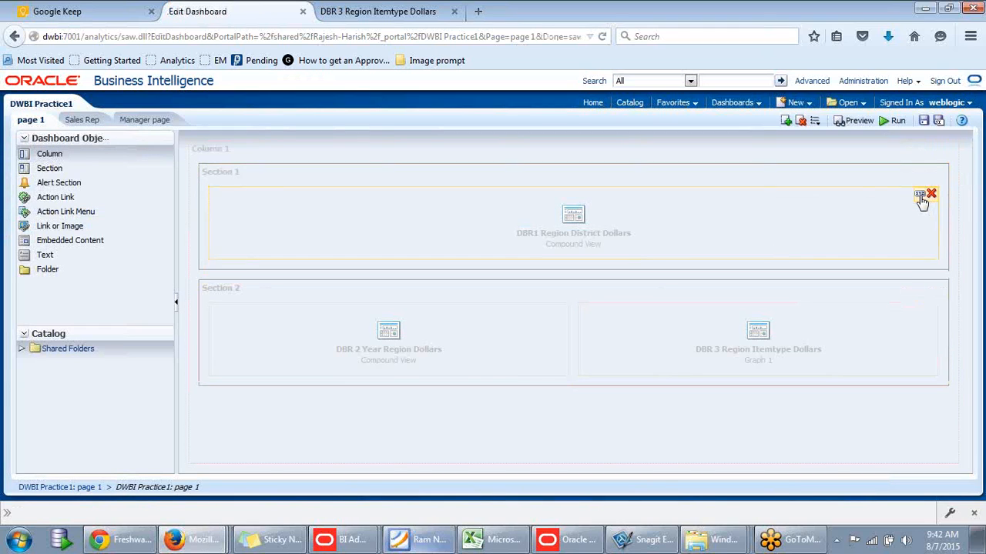
Step: Try to customize the DBR1 Region District Dollars report links with Edit, Refresh, Print, Copy and Export
click(920, 197)
click(889, 226)
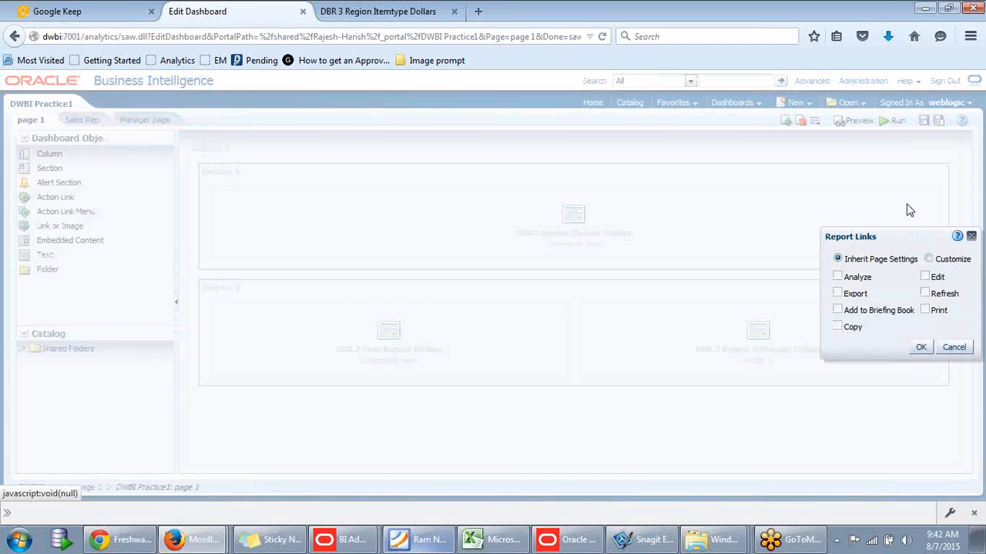
drag(898, 235, 821, 169)
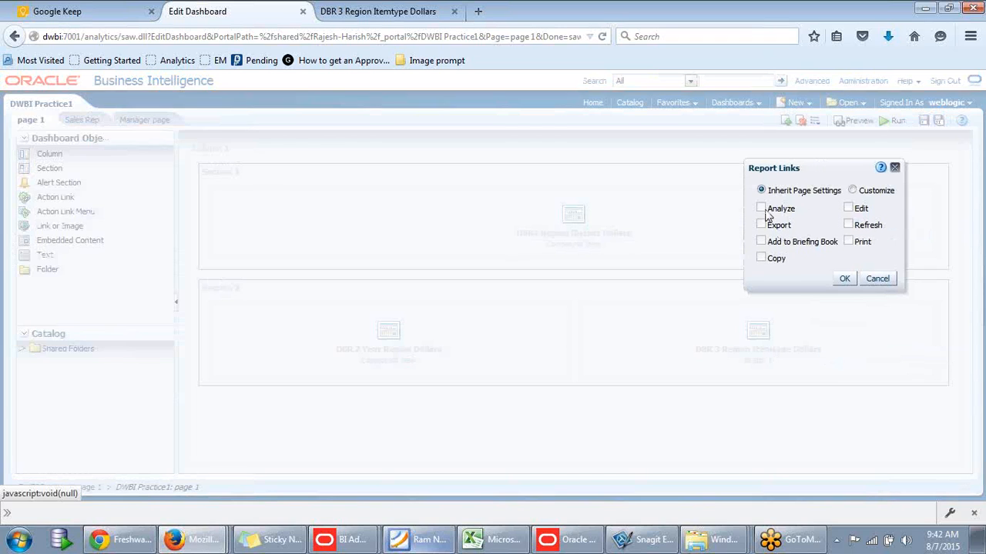
click(851, 191)
click(848, 208)
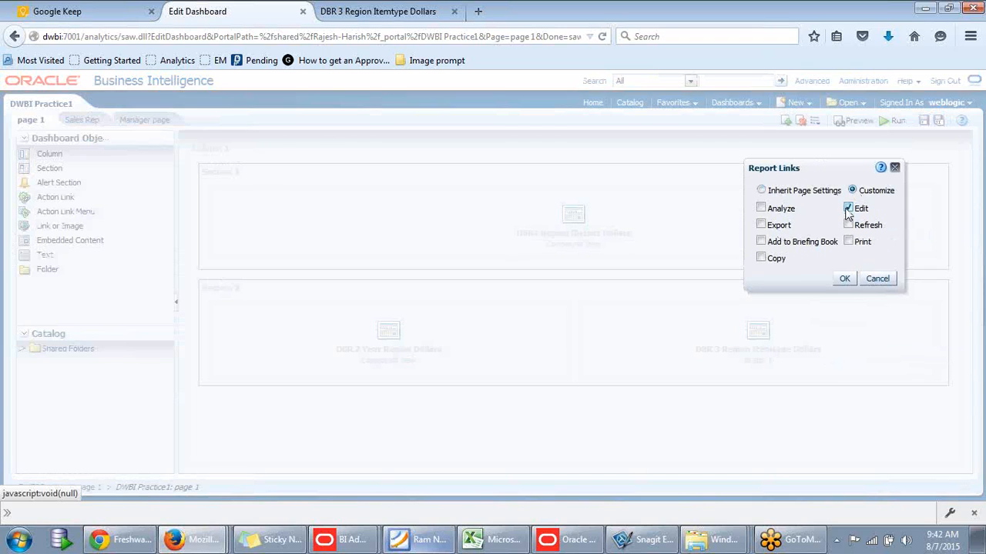
click(848, 224)
click(849, 242)
click(761, 258)
click(761, 224)
click(844, 280)
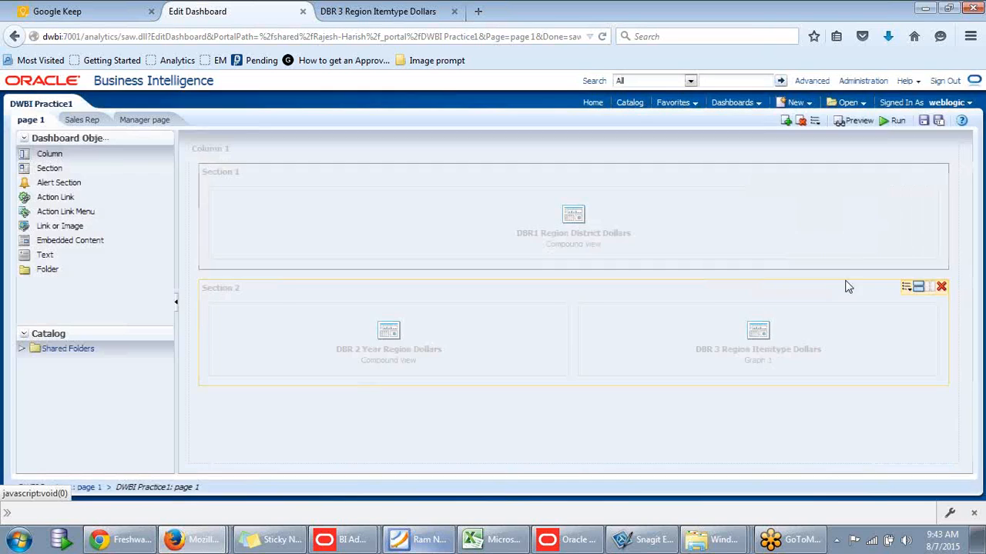
Step: Run the dashboard, check page 1 for the report links, and return to editing the dashboard
click(893, 121)
click(583, 261)
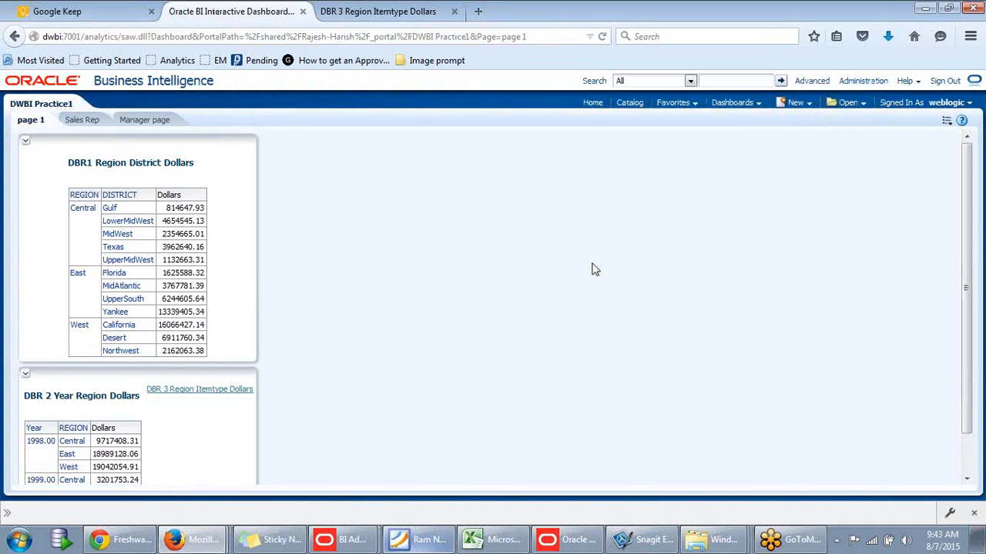
scroll(320, 304, down, 1)
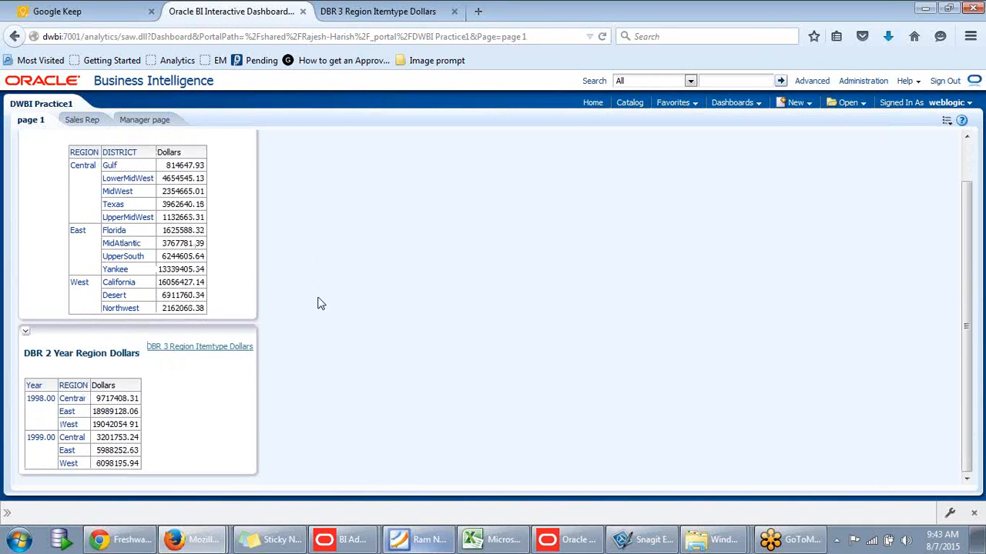
scroll(292, 361, up, 1)
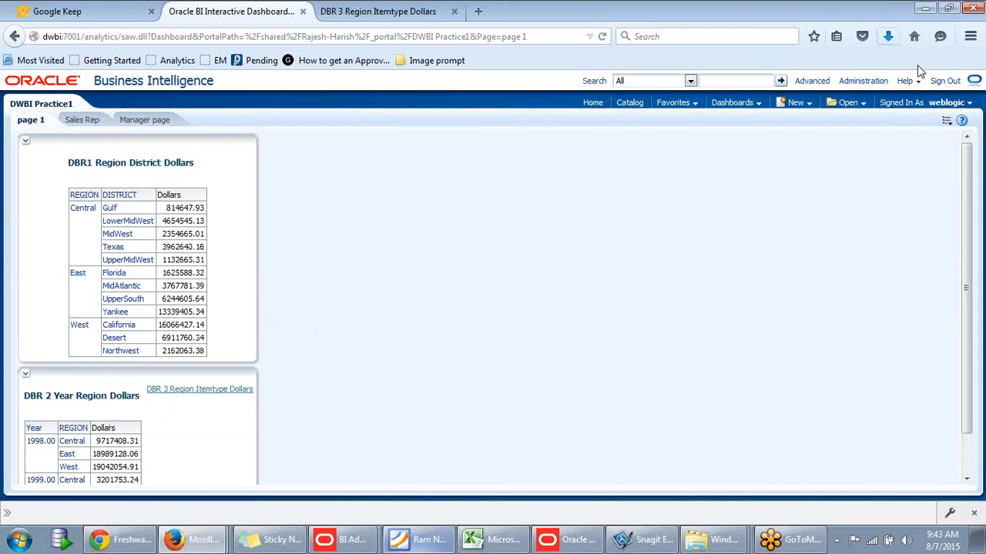
click(945, 124)
click(891, 142)
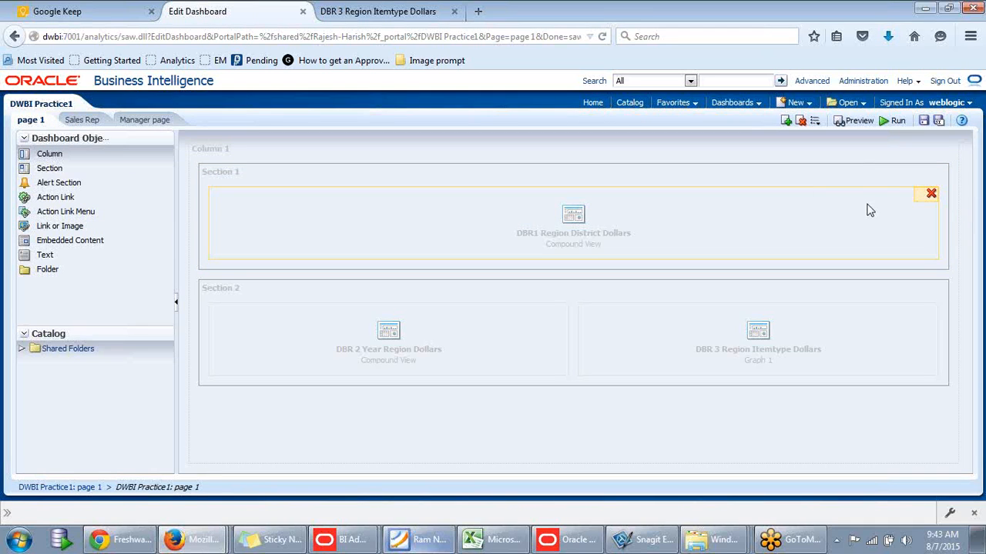
Step: Customize the DBR1 Region District Dollars report links to include Edit, Refresh, Print, Export and Copy
click(918, 197)
mouse_move(875, 243)
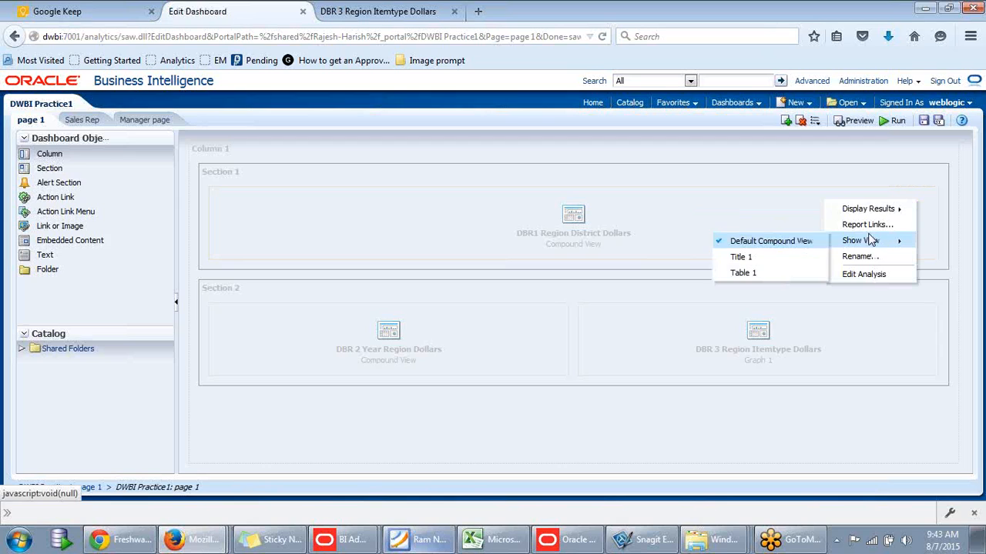
click(867, 225)
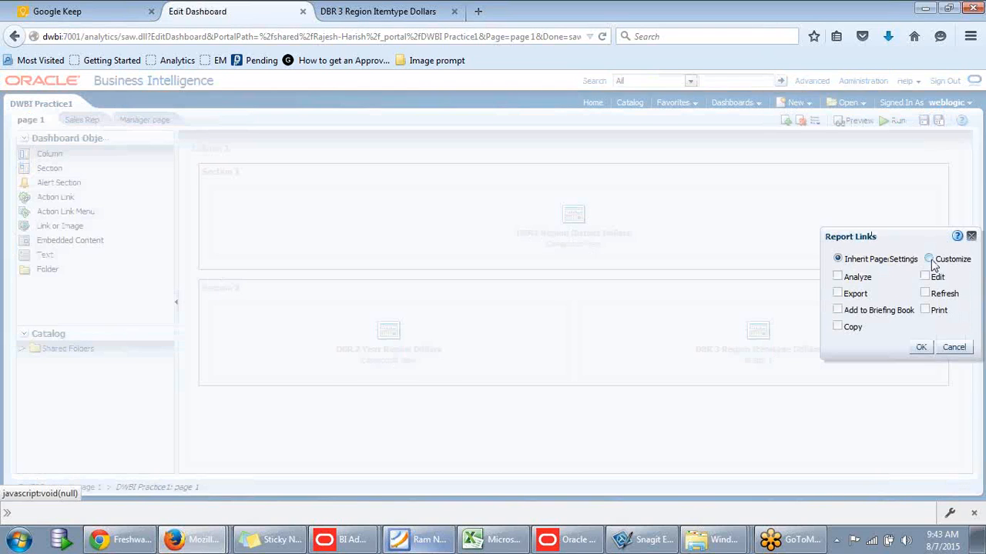
click(928, 260)
click(837, 294)
click(925, 293)
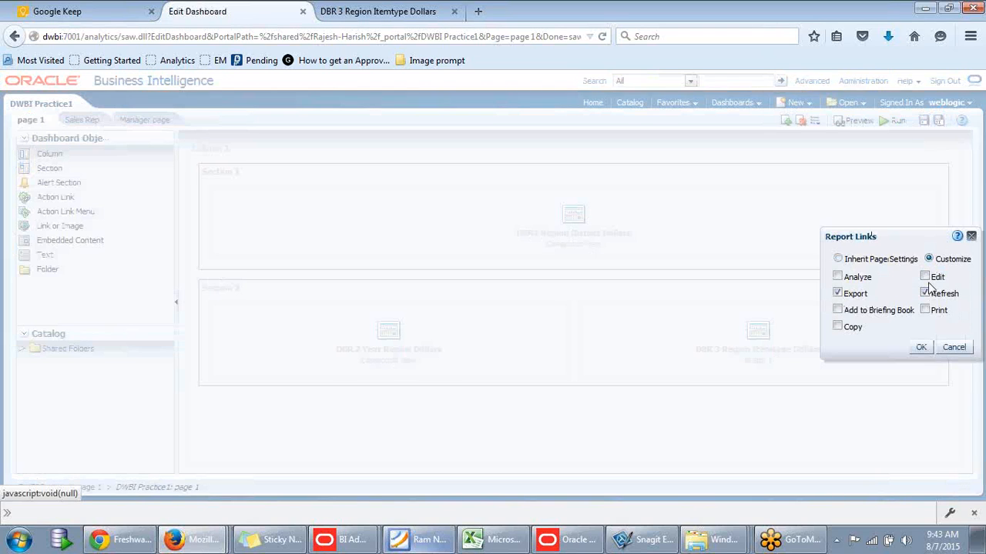
click(926, 310)
click(838, 326)
click(920, 347)
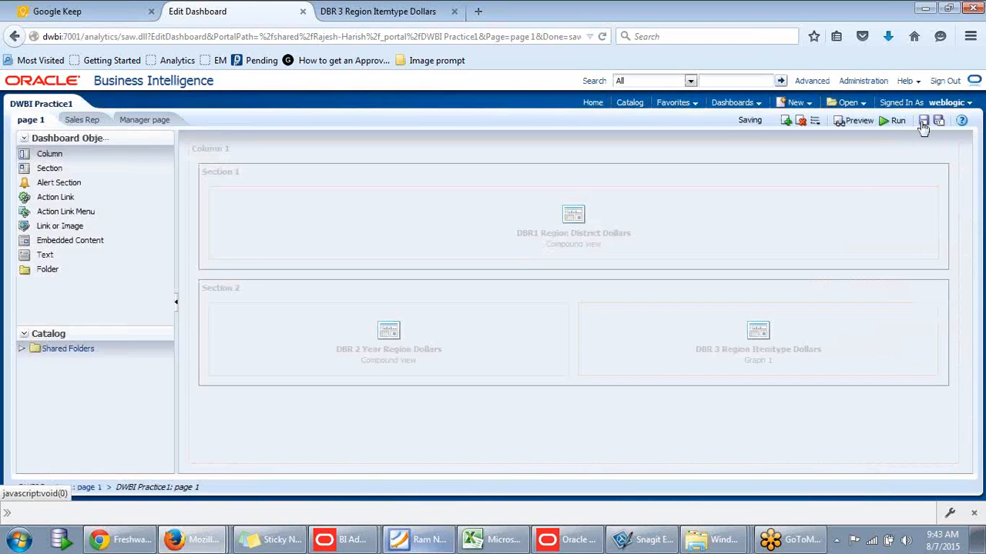
Step: Run the saved dashboard to examine the links below the DBR1 Region District Dollars report, and reopen it for editing
click(896, 123)
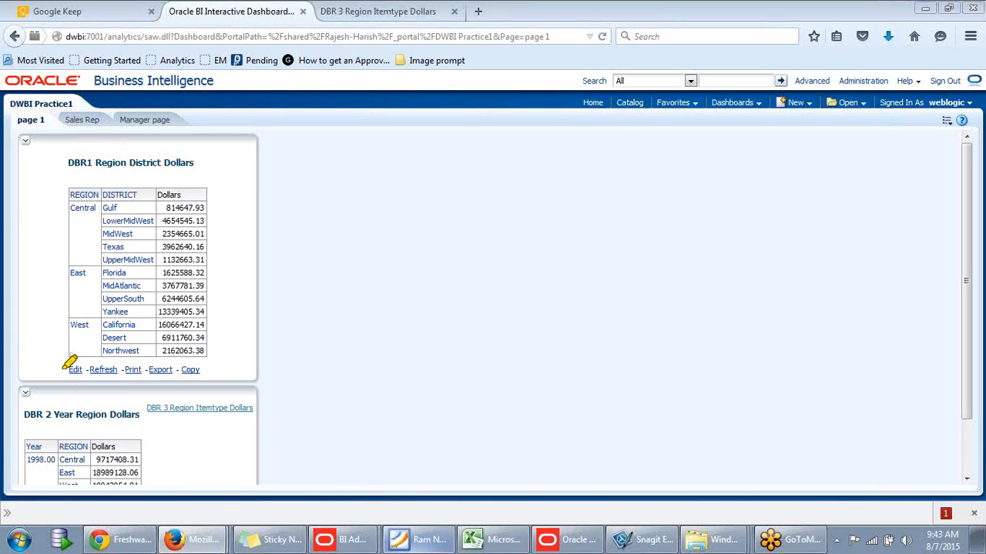
drag(58, 370, 204, 369)
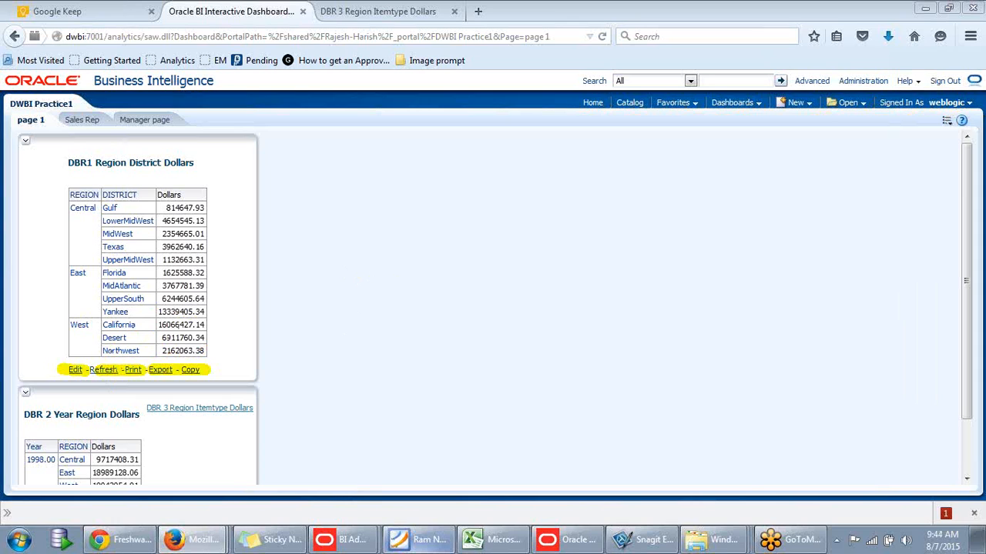
click(946, 121)
click(888, 146)
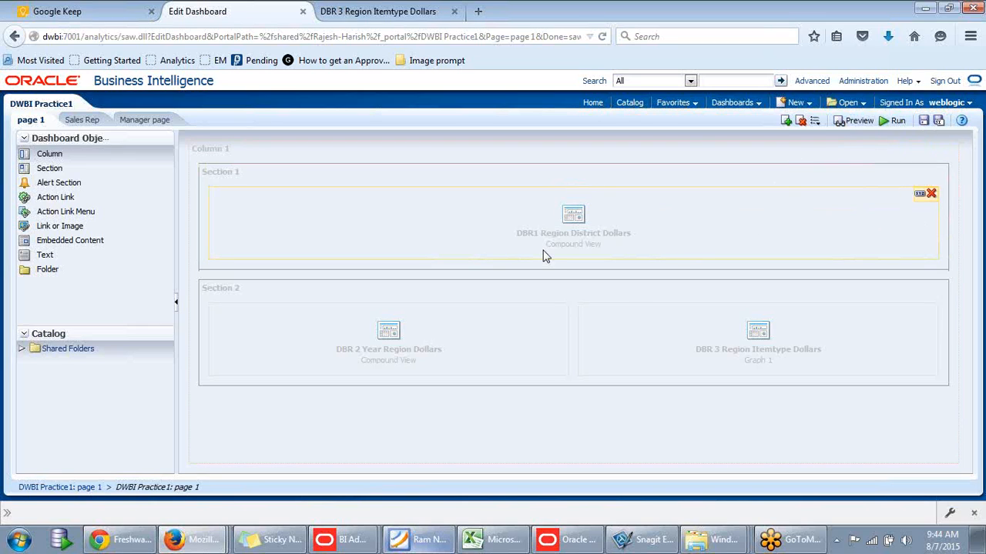
Step: Set the DBR1 Region District Dollars object to use its dashboard object name as link text
click(920, 198)
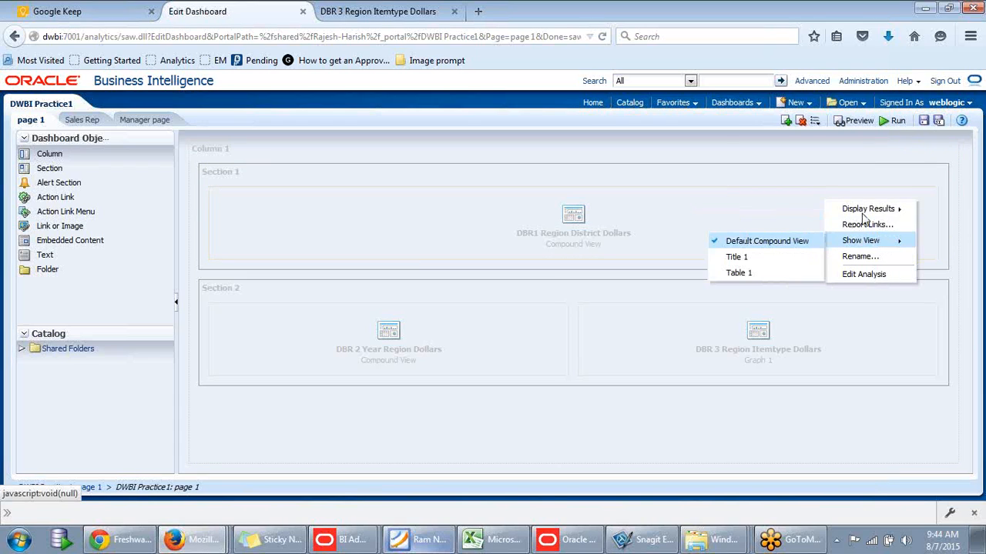
mouse_move(862, 214)
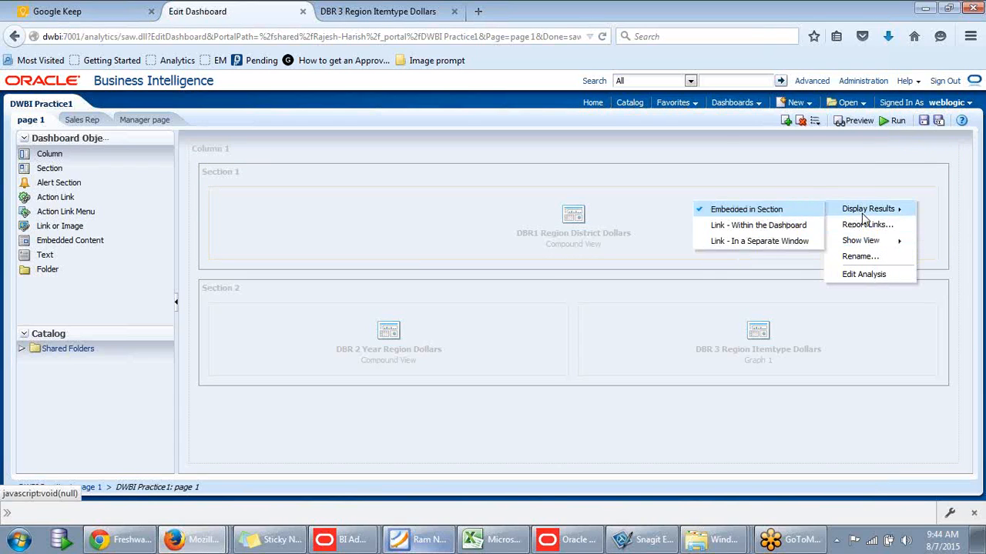
click(860, 257)
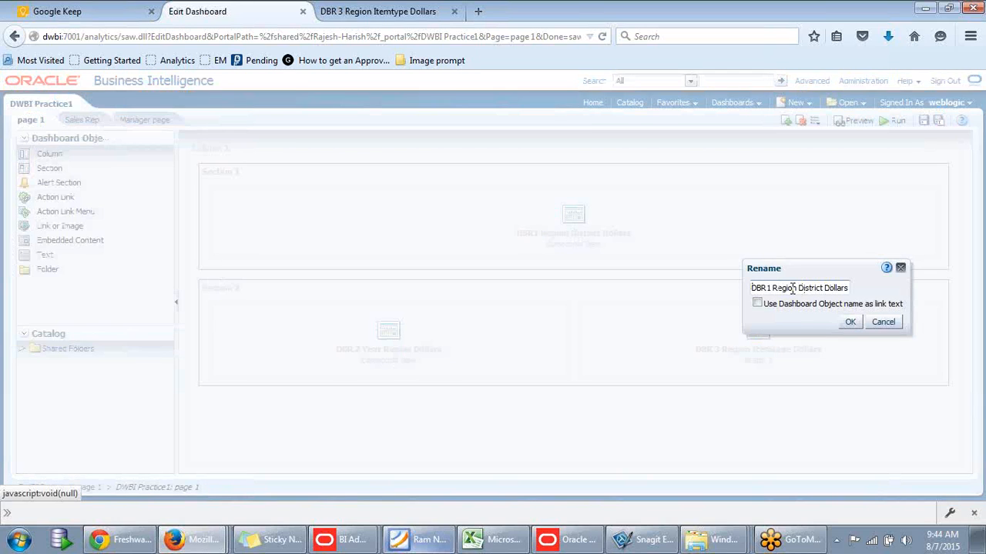
click(757, 304)
click(850, 322)
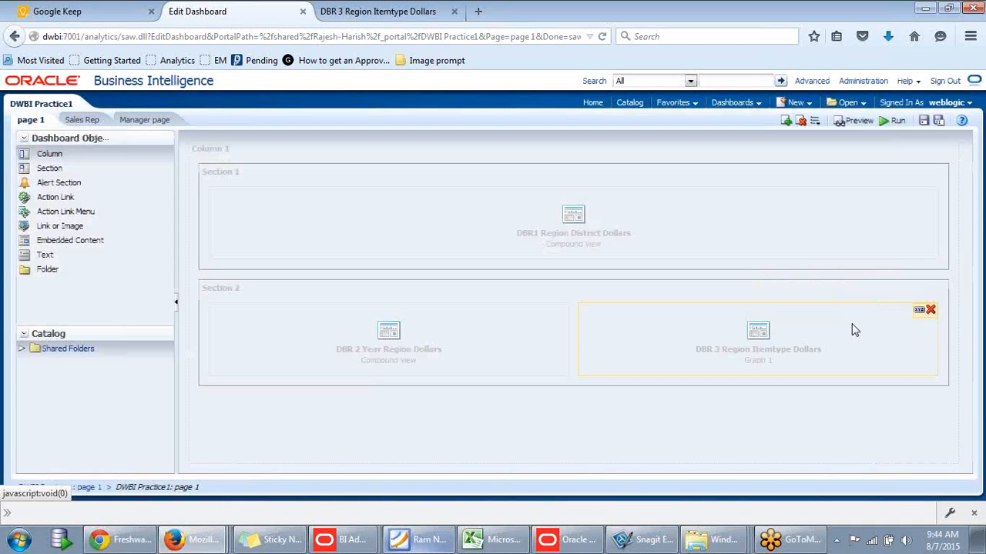
Step: Open the DBR1 Region District Dollars analysis for editing from the dashboard, leaving the page without saving
click(917, 193)
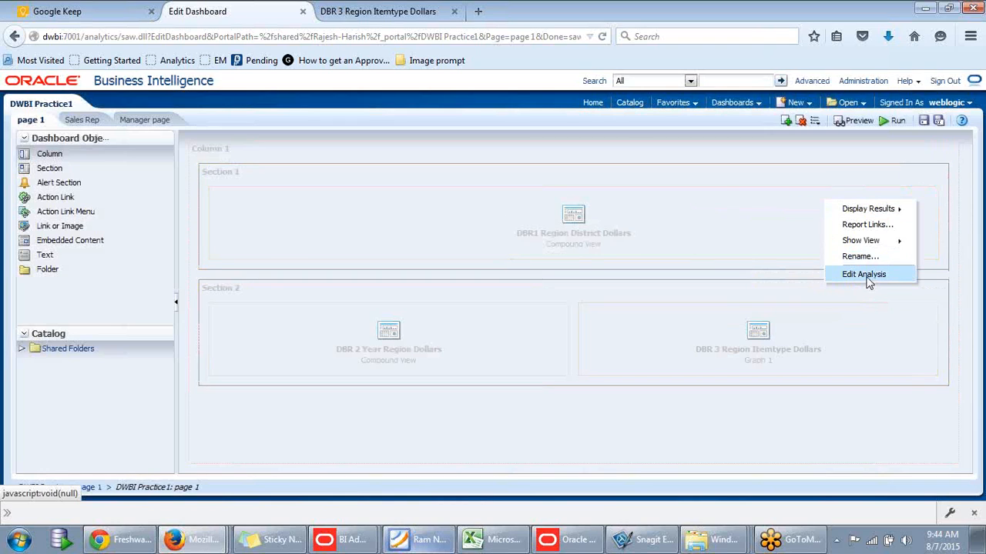
click(575, 398)
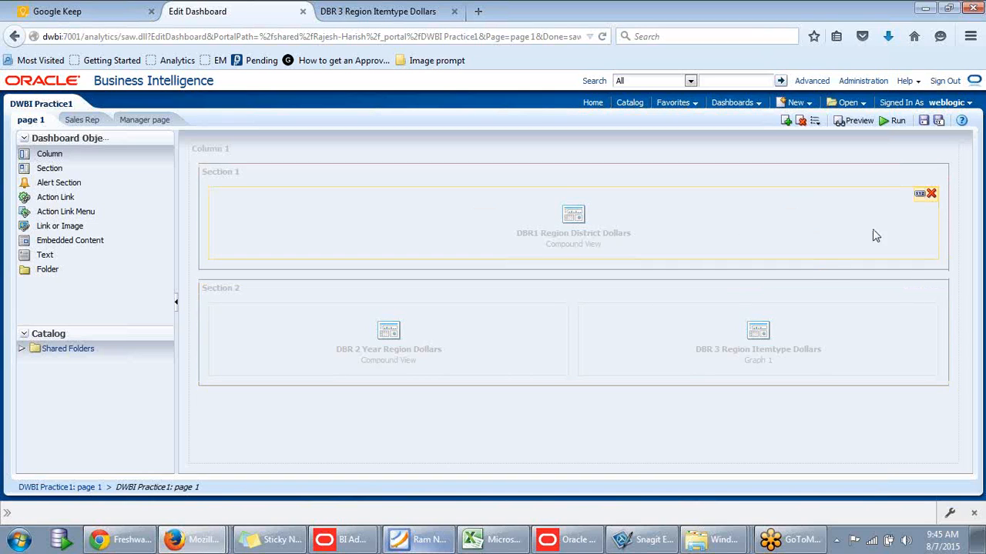
click(919, 194)
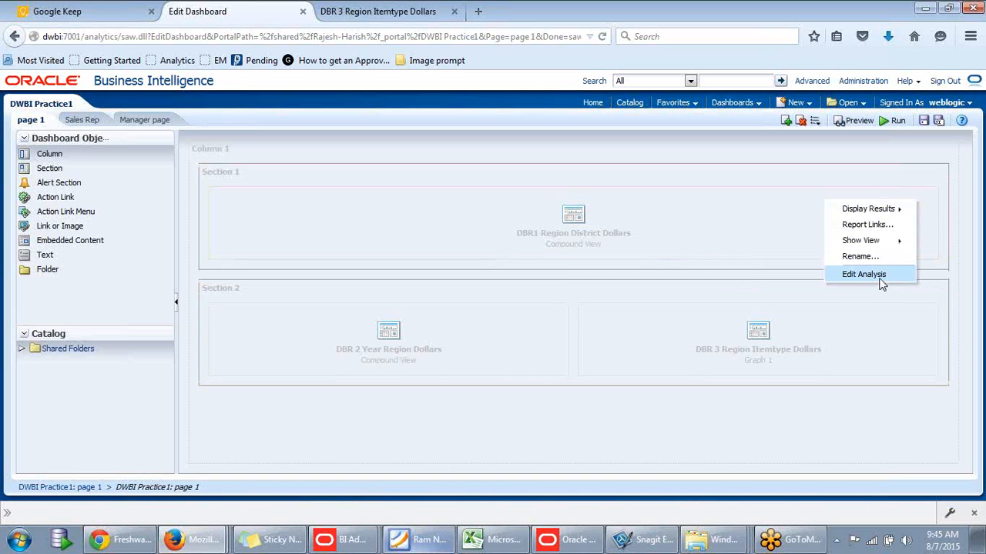
click(878, 277)
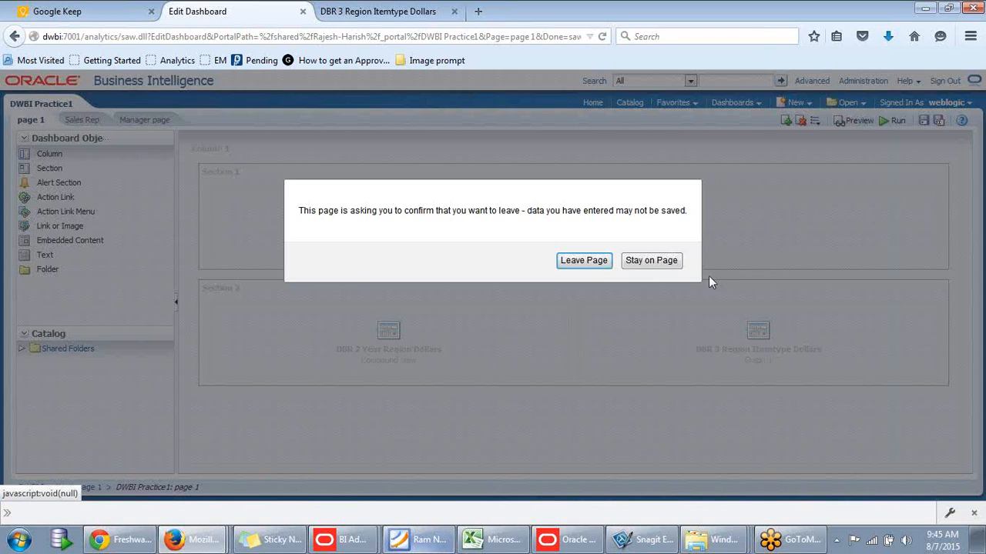
click(602, 263)
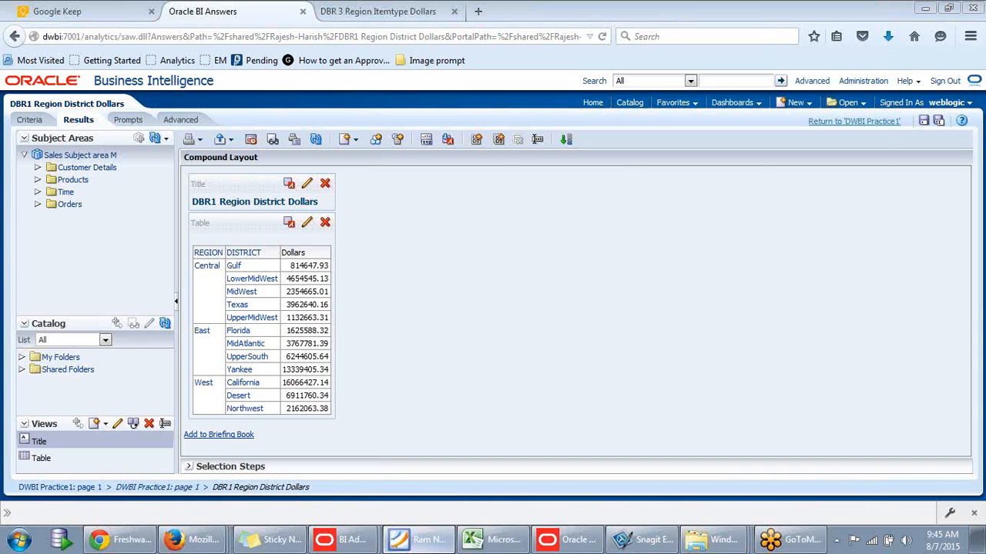
Step: Browse the shared reports folder in the catalog and open the Column Prompt analysis
click(736, 103)
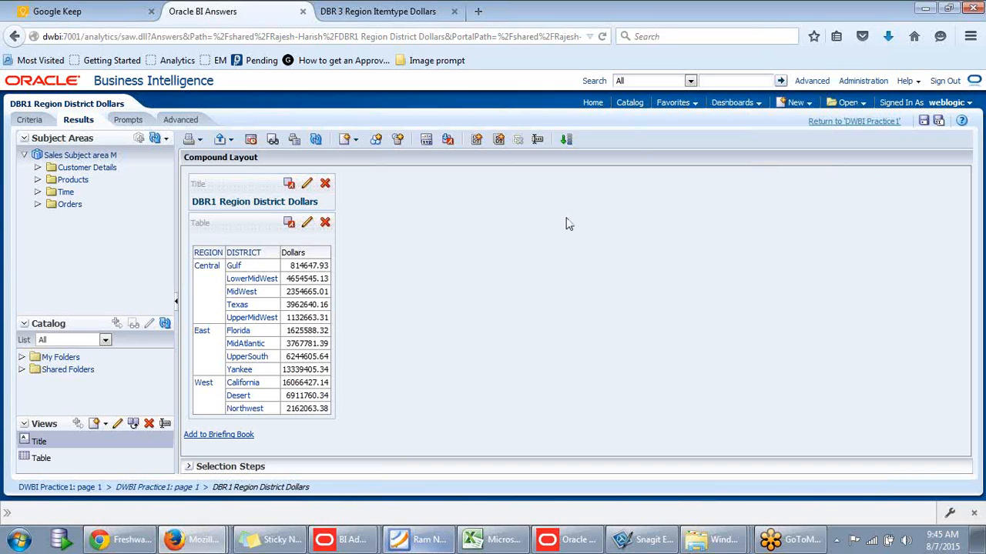
click(629, 108)
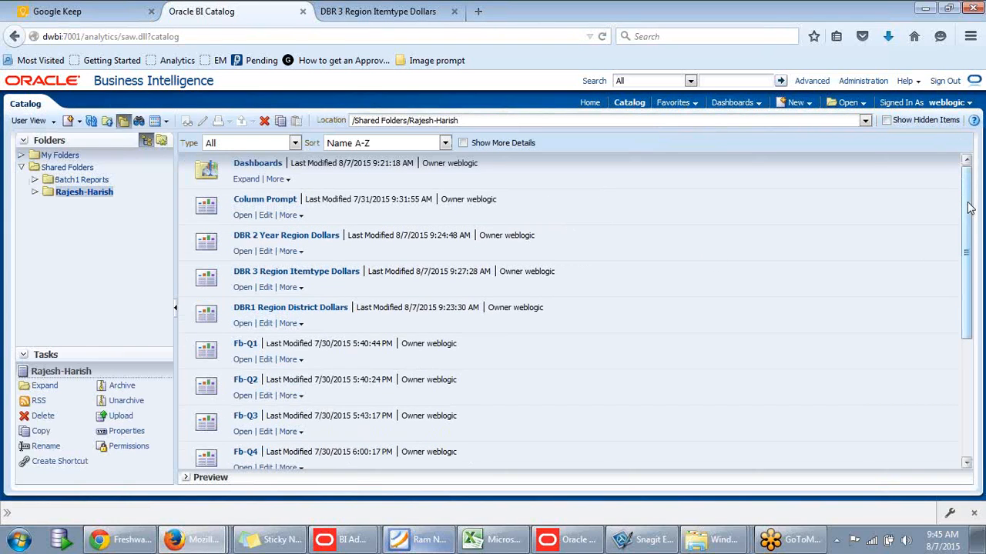
drag(969, 208, 982, 185)
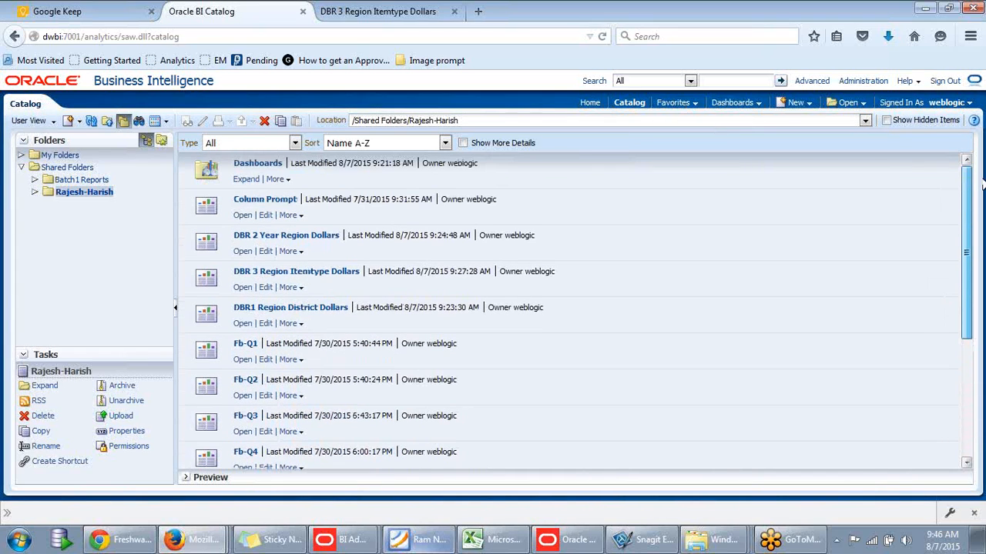
click(242, 215)
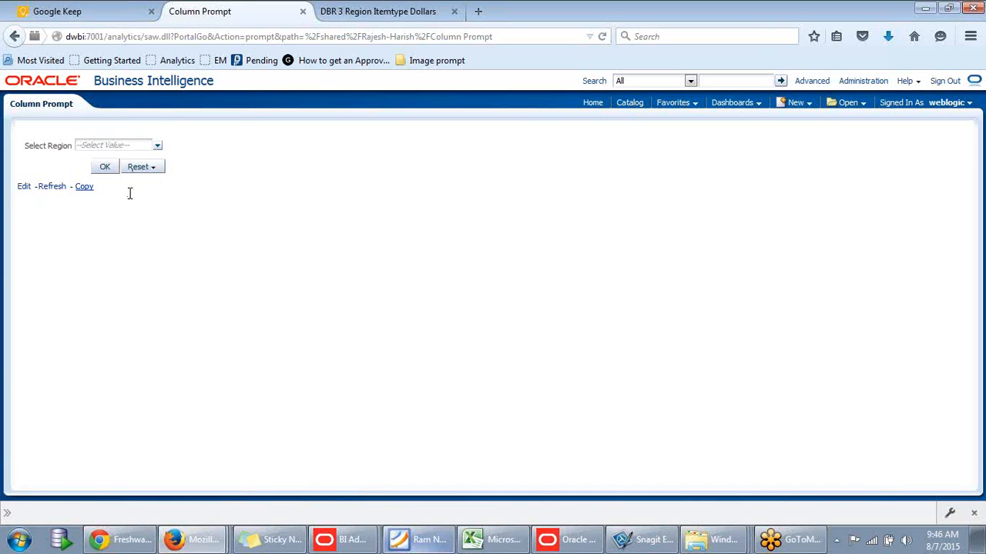
Step: Run the Column Prompt analysis with Central as the selected region
click(127, 147)
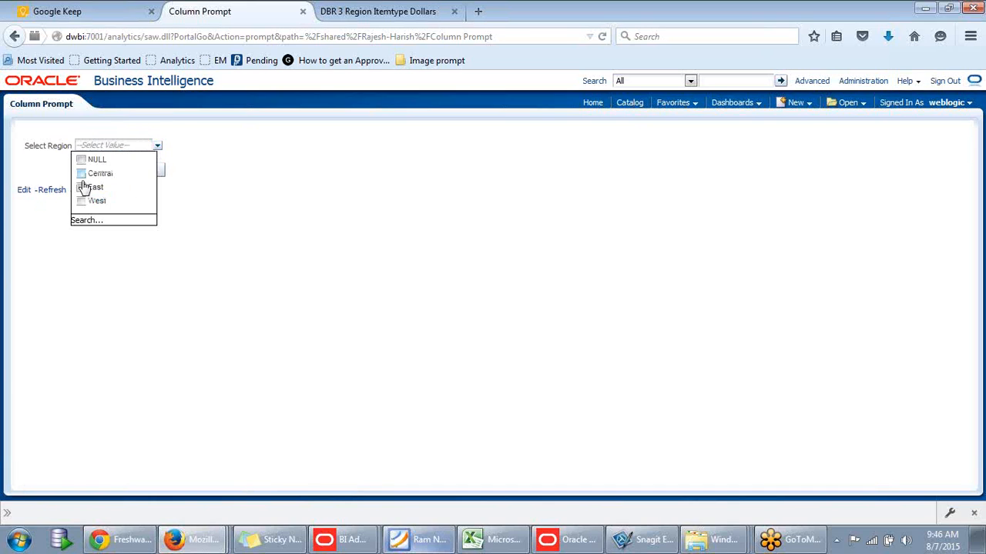
click(82, 174)
click(298, 167)
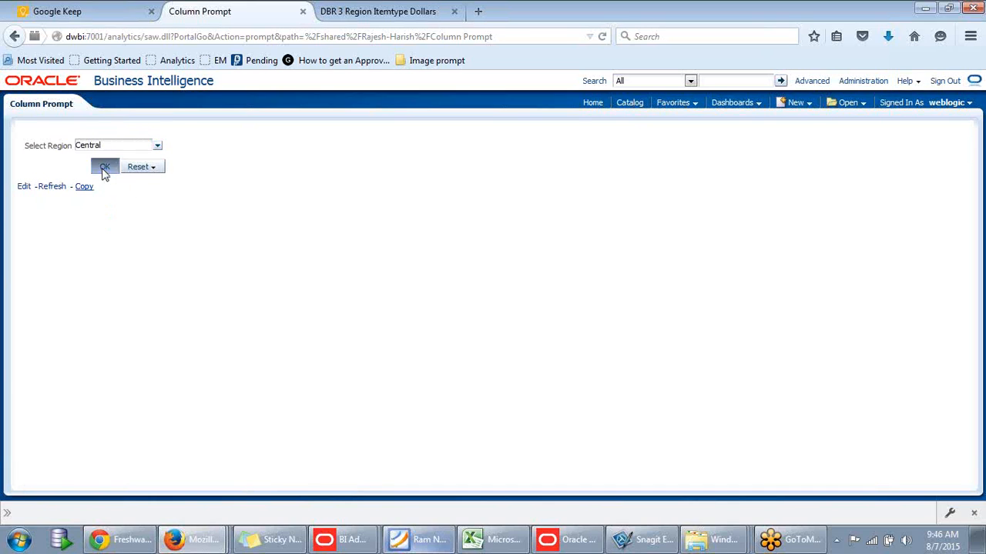
click(105, 168)
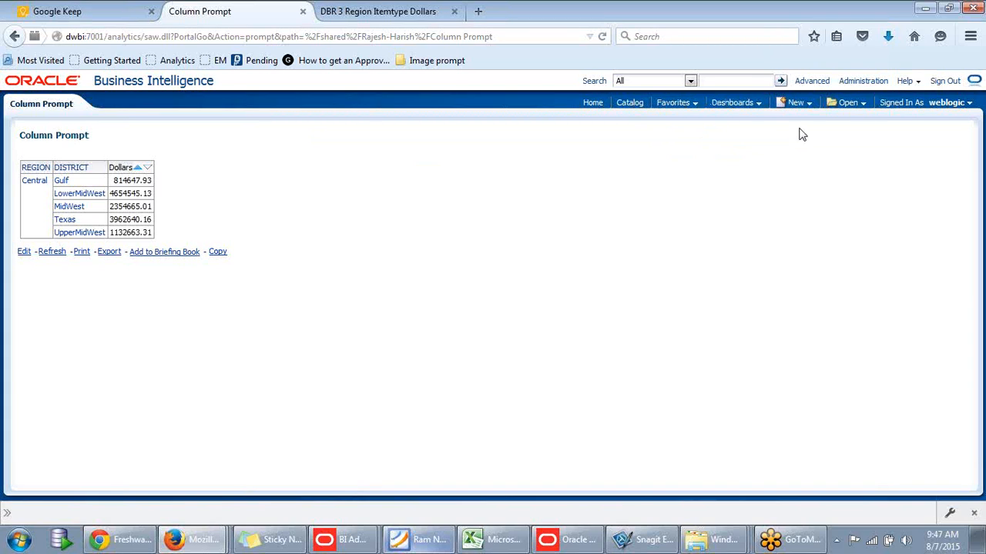
Step: Create a new dashboard prompt based on Sales Subject area M
click(800, 103)
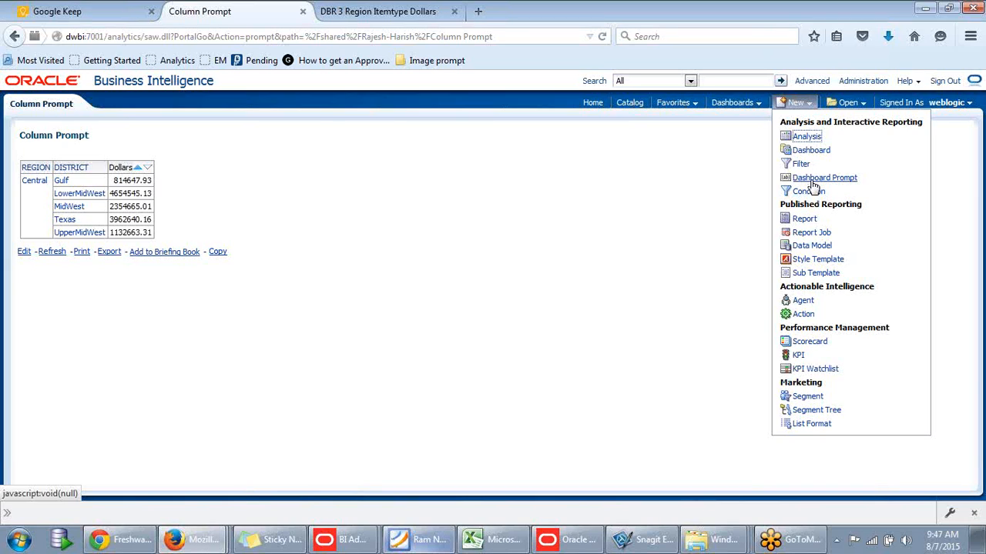
click(813, 182)
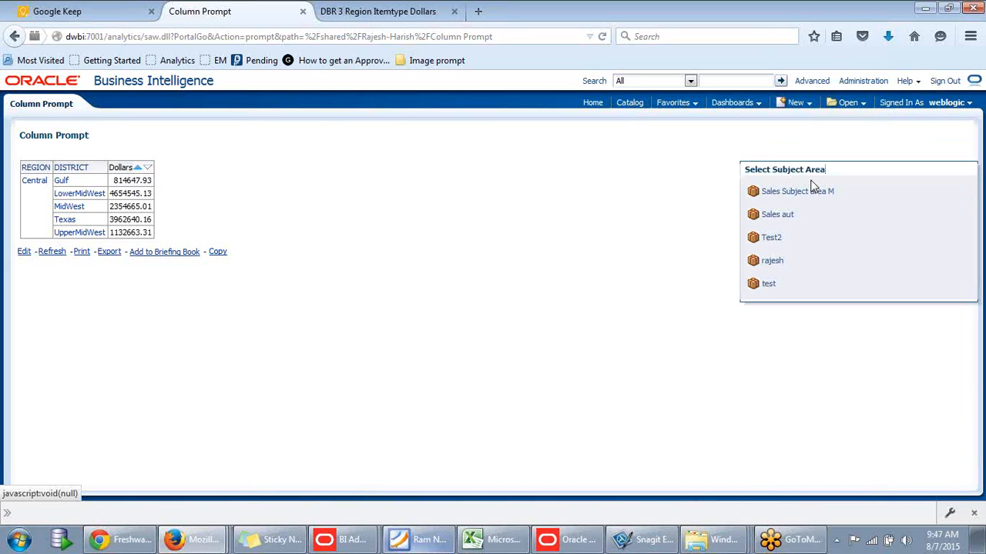
click(810, 194)
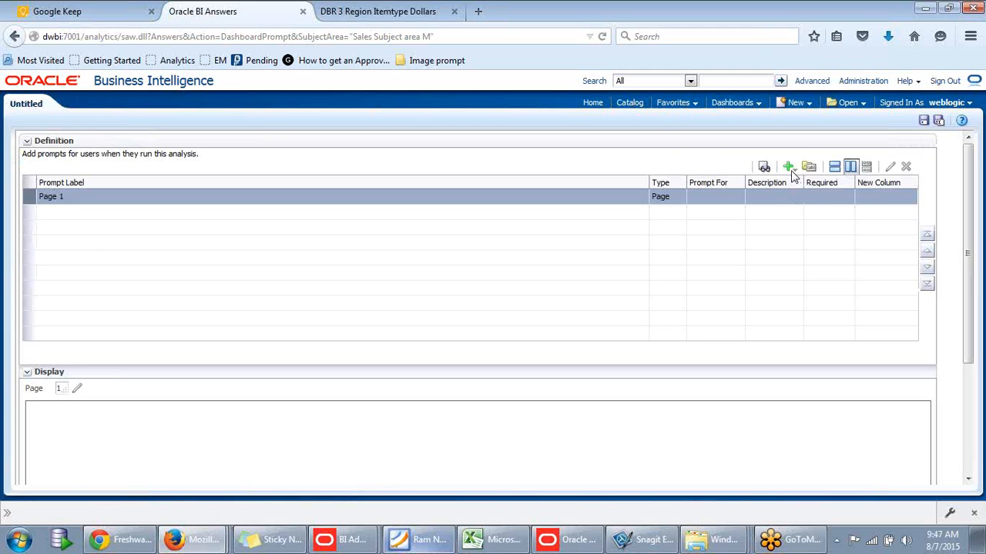
Step: Add a column prompt to Page 1 using the REGION column from Customer Details
click(789, 168)
click(801, 184)
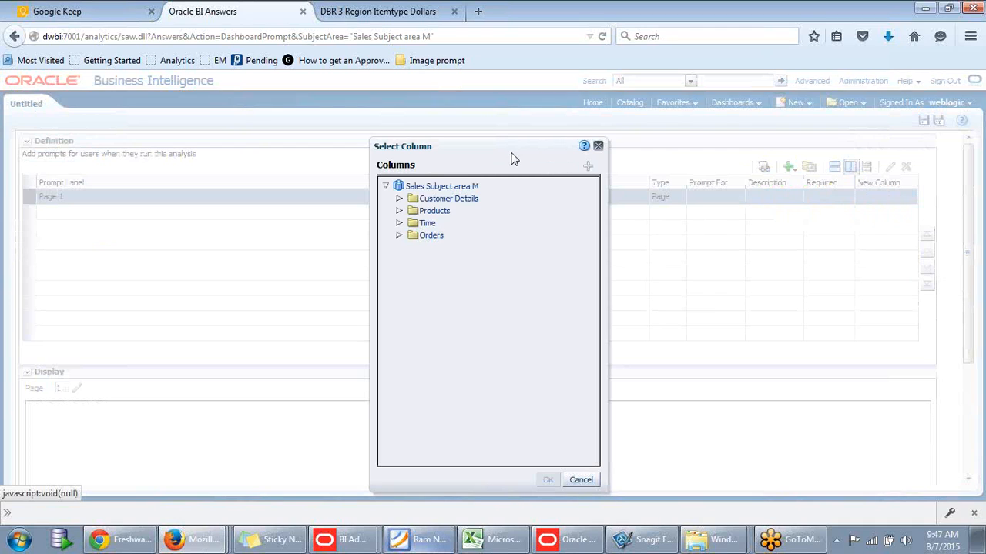
drag(511, 153, 481, 162)
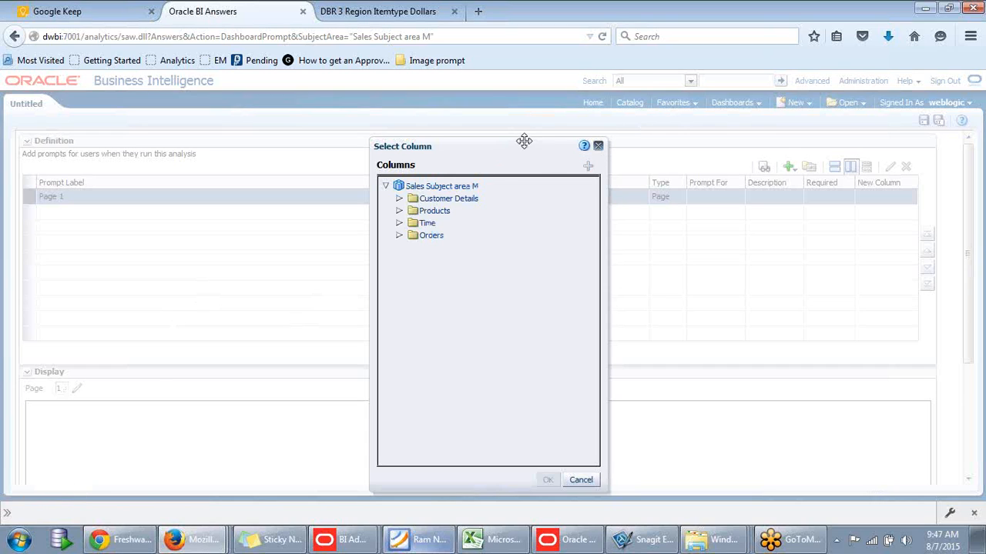
click(399, 198)
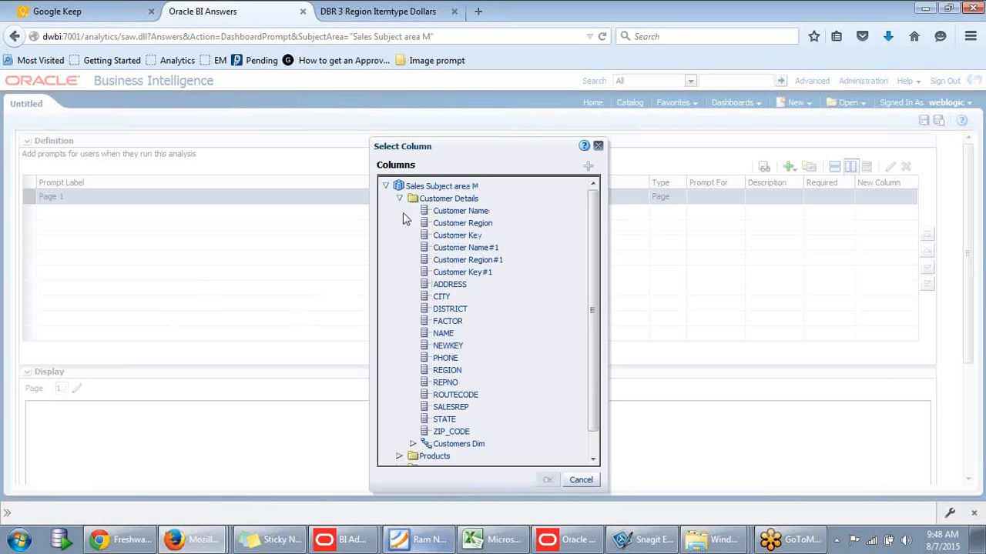
drag(589, 216, 595, 276)
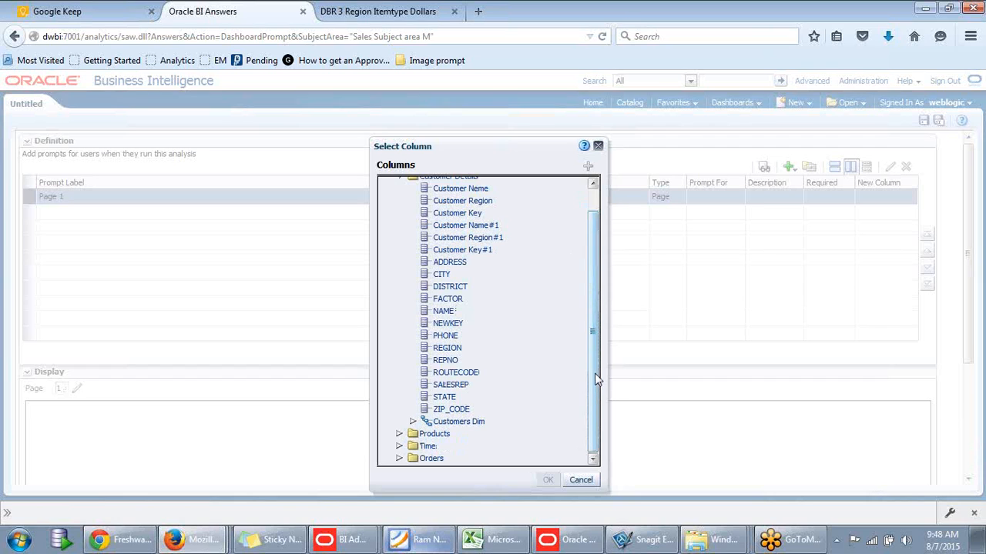
scroll(595, 359, up, 1)
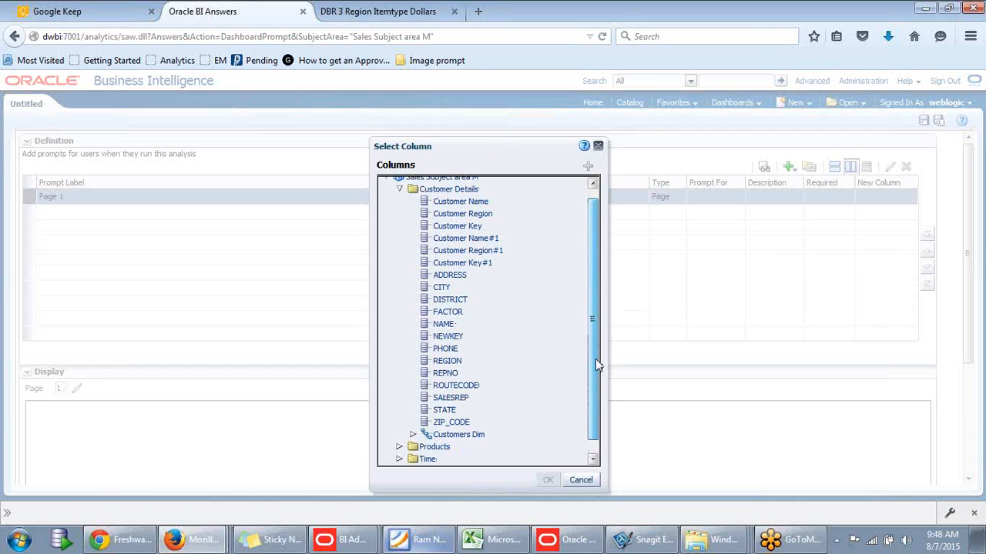
click(435, 364)
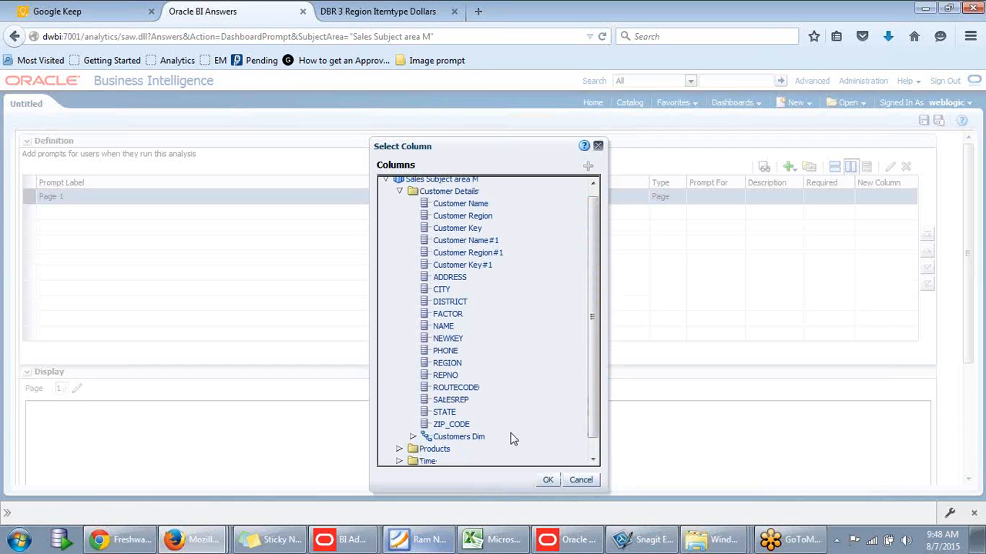
click(548, 480)
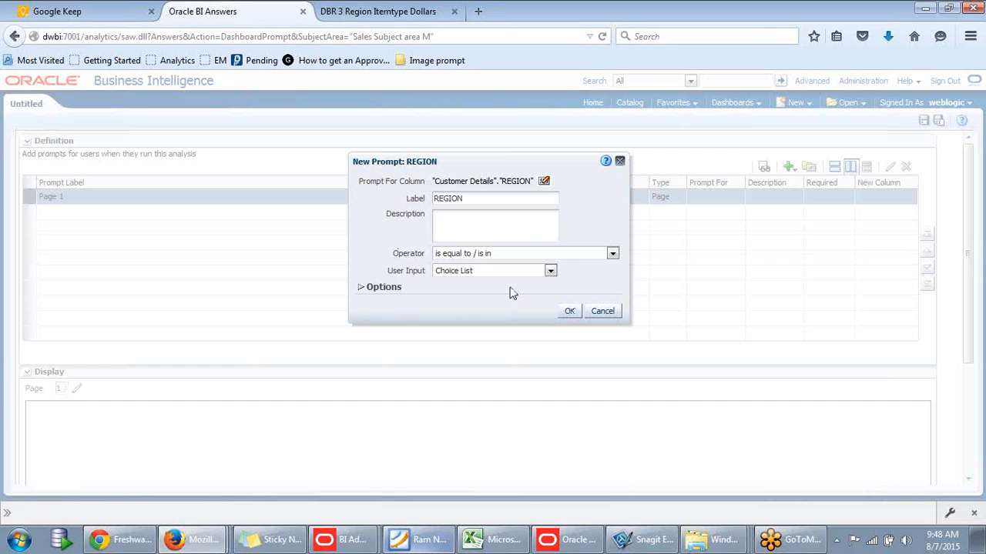
Step: Review the REGION prompt's extra options and accept its default settings with a choice list as user input
click(362, 289)
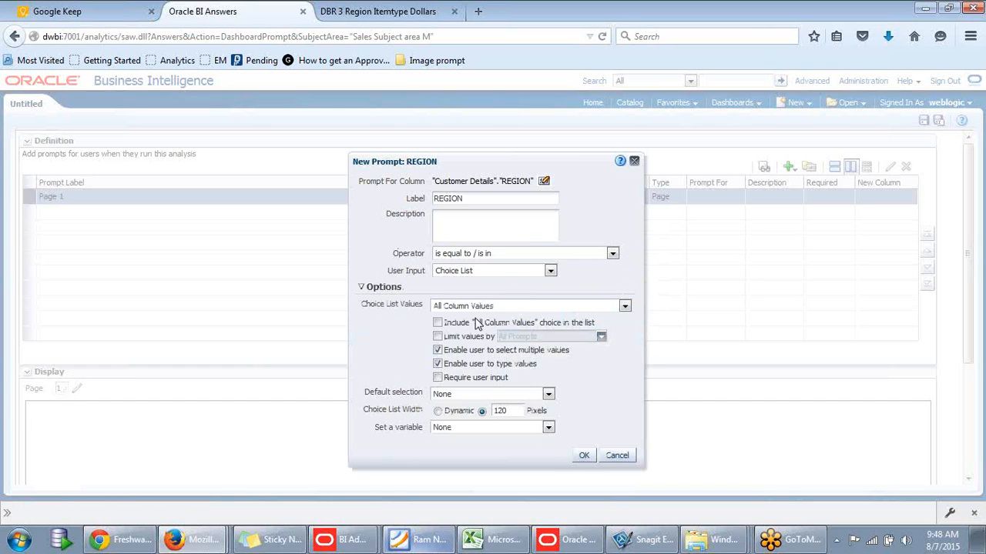
click(360, 287)
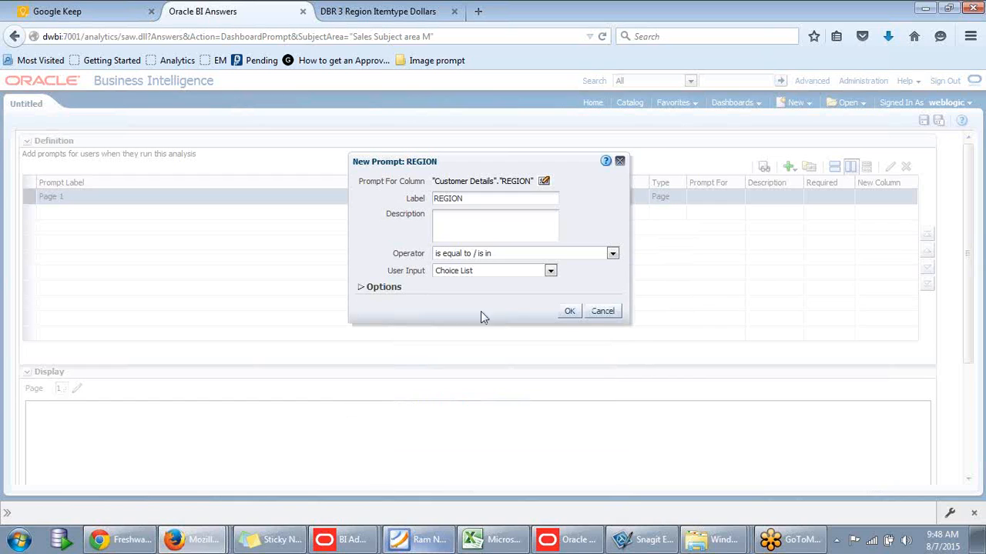
click(571, 312)
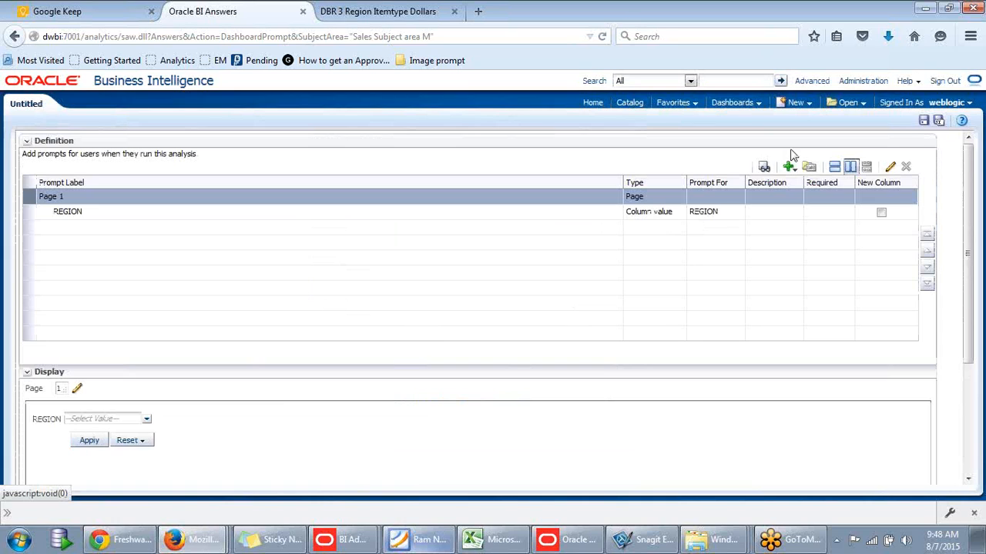
Step: Save the prompt as Region DB Prompt in the shared Dashboards folder that holds DWBI Practice1
click(925, 123)
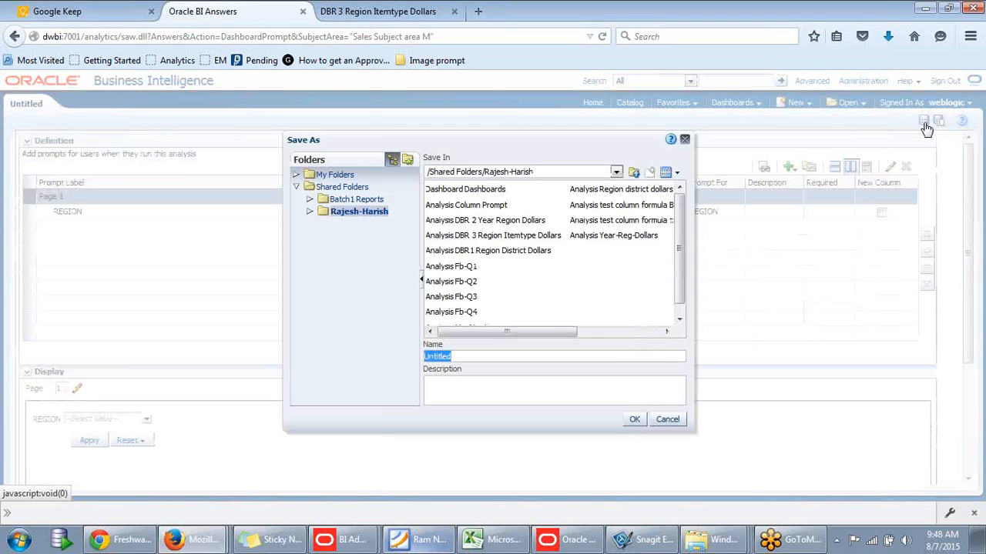
click(473, 194)
double_click(472, 192)
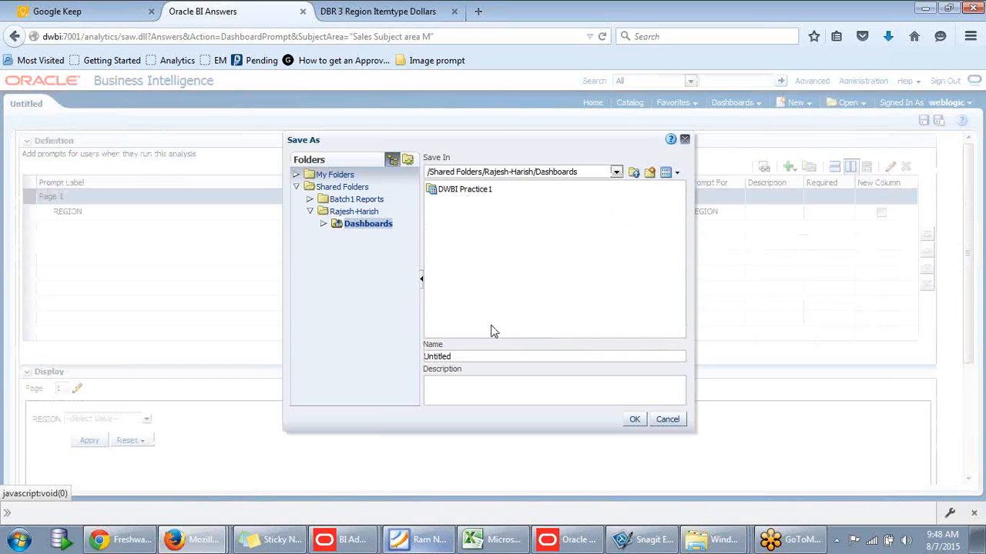
click(468, 354)
drag(469, 354, 340, 355)
key(BackSpace)
text(Region DB Prompt)
click(633, 420)
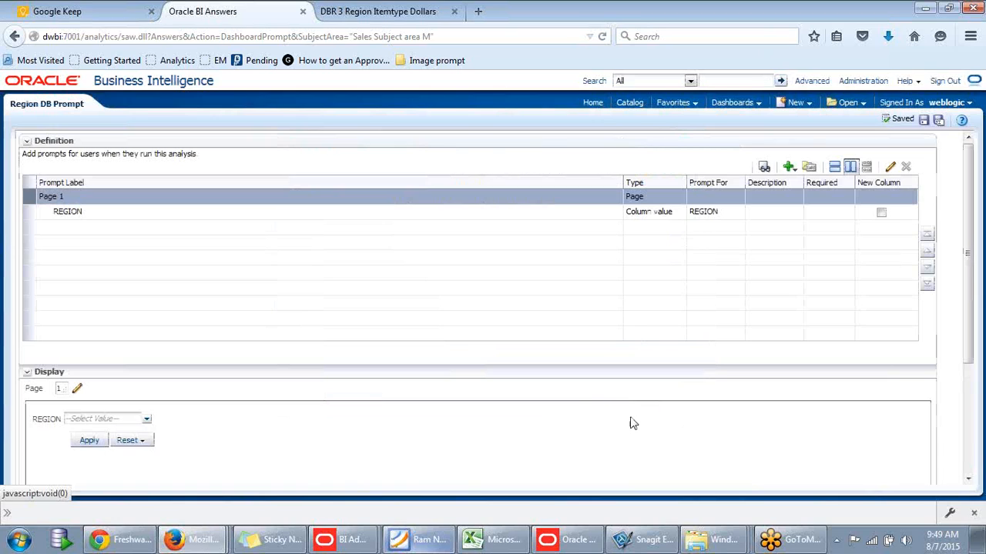
click(797, 105)
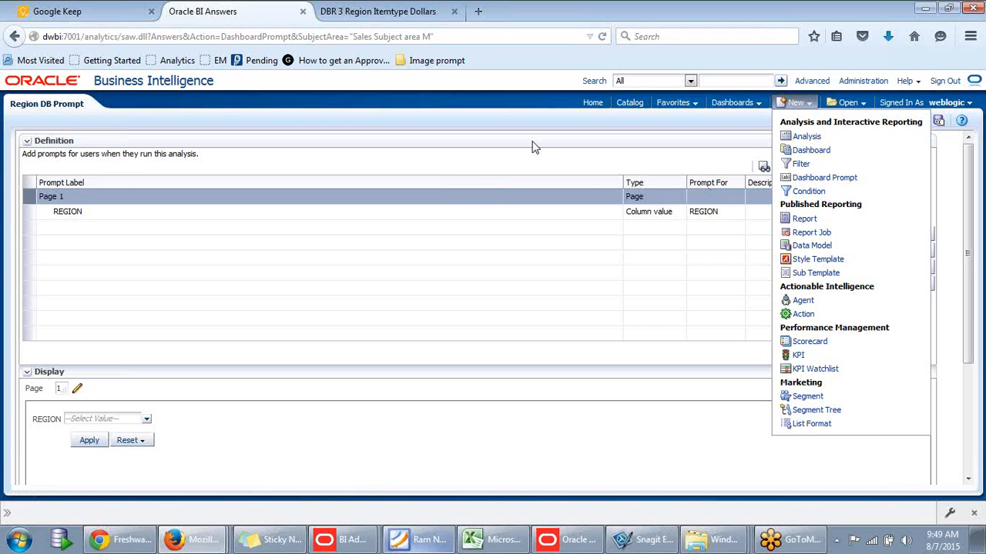
click(505, 169)
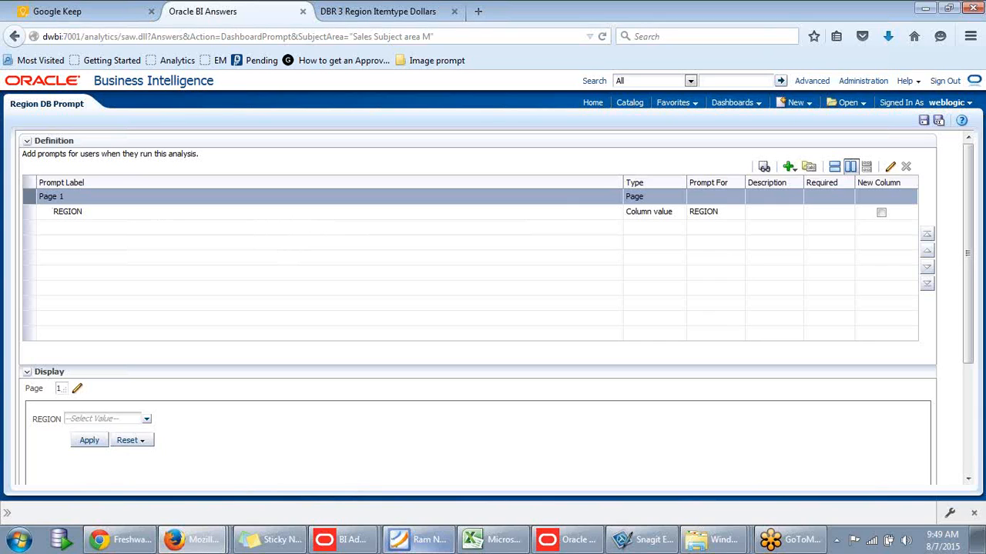
key(super)
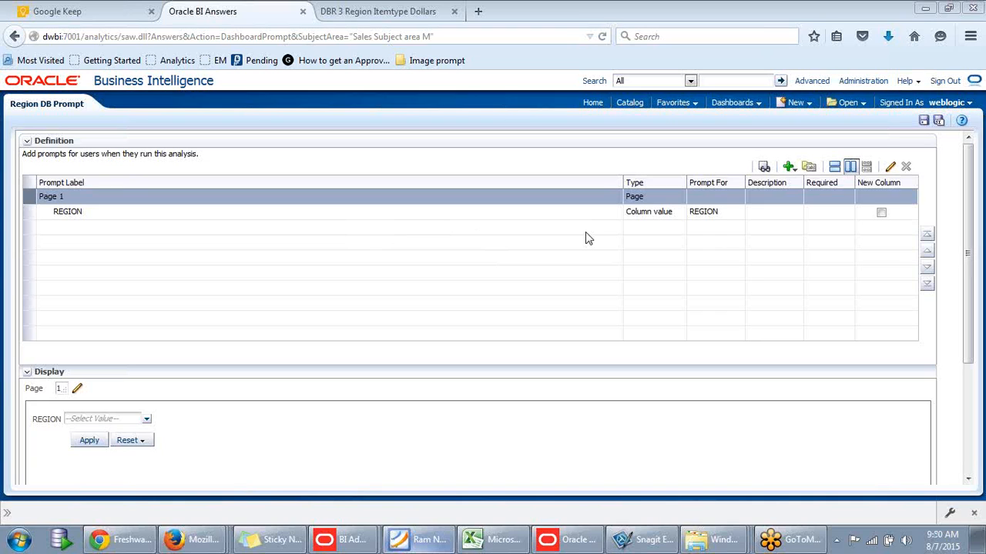
Step: View the DWBI Practice1 dashboard and look up Region DB Prompt in the catalog's Dashboards folder
click(735, 102)
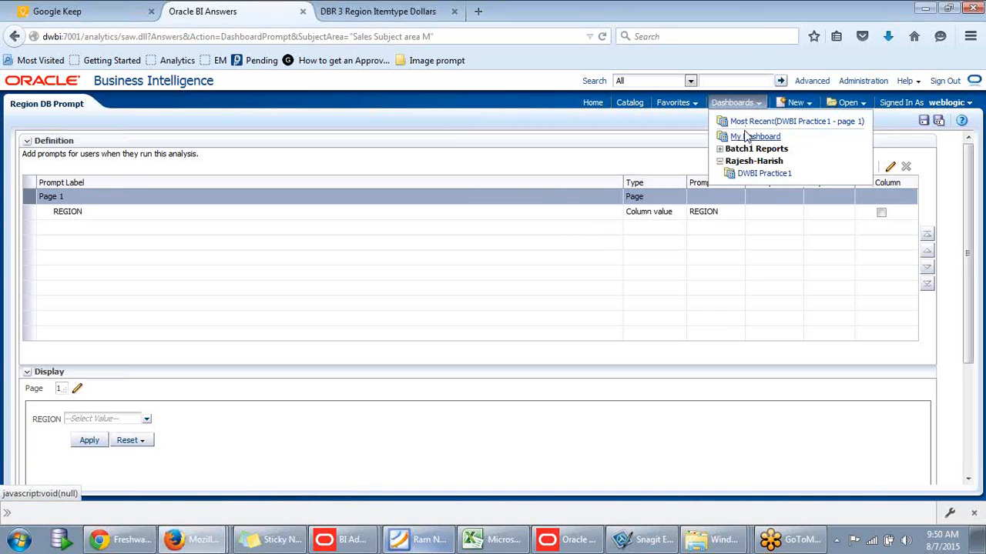
click(752, 176)
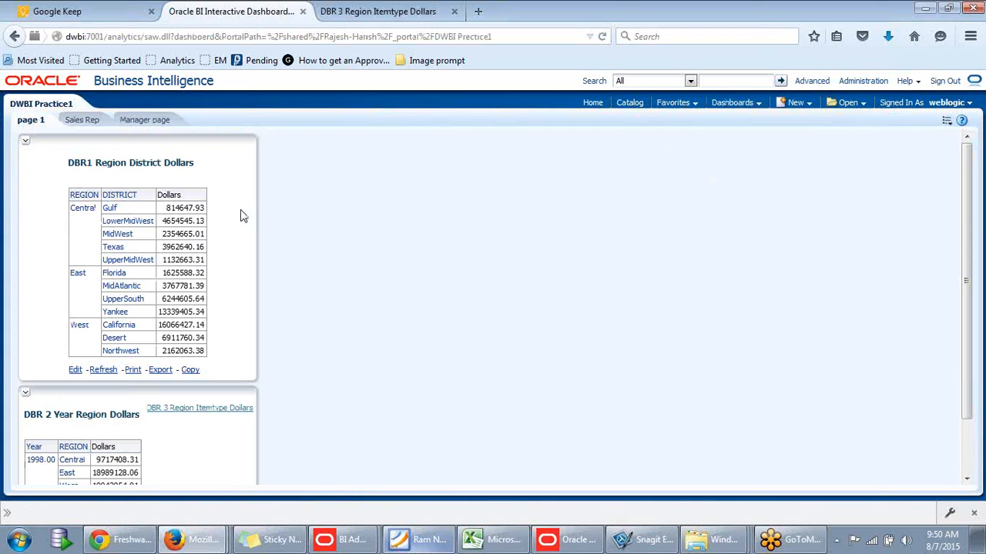
click(632, 105)
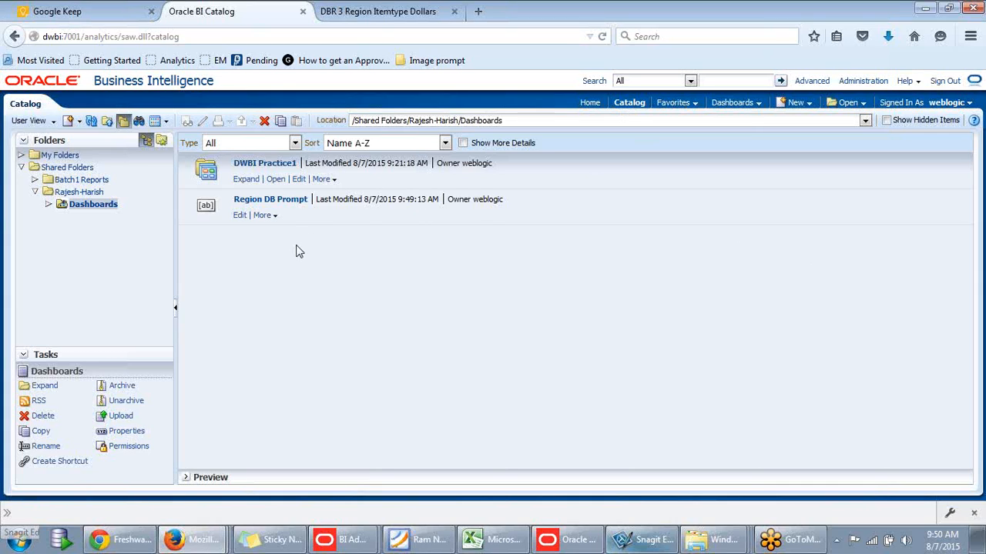
click(378, 19)
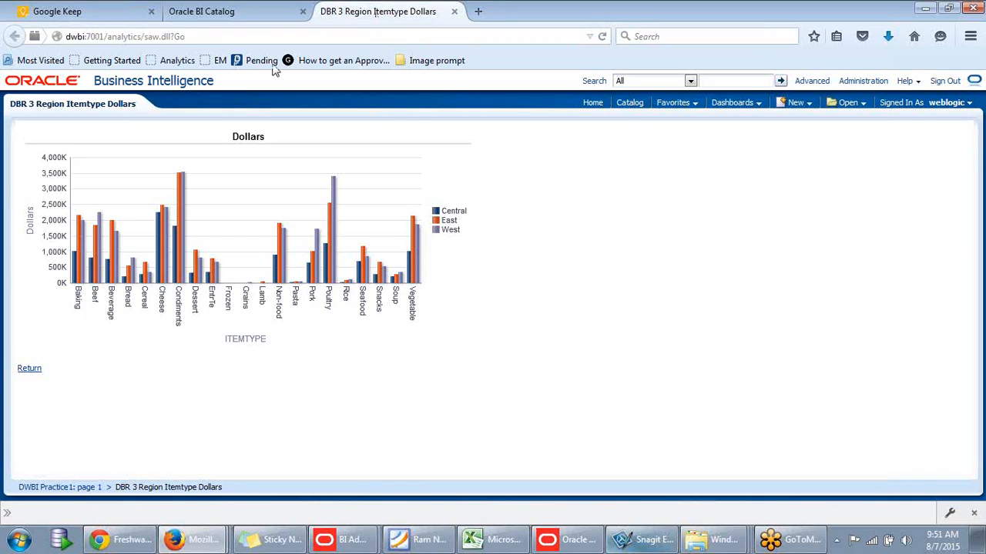
click(227, 17)
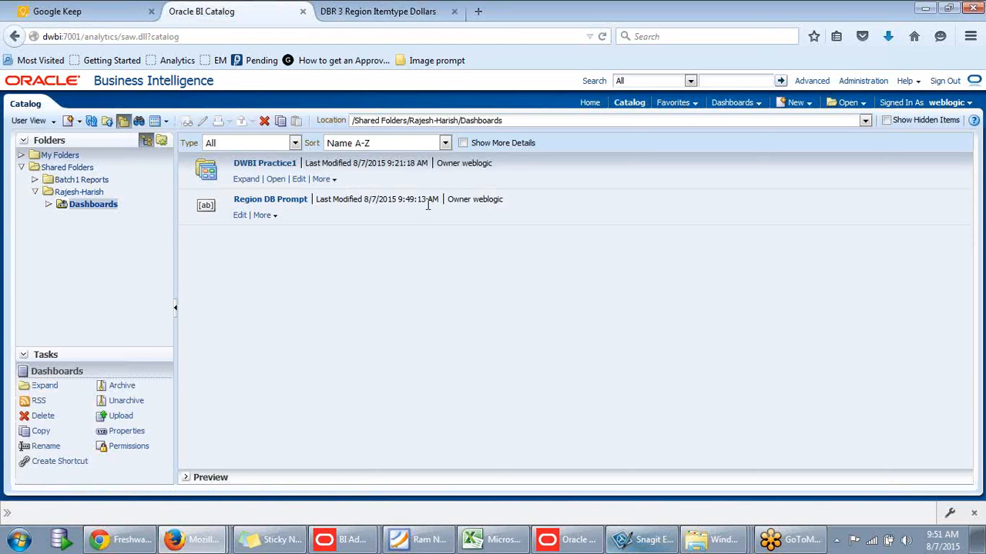
Step: Reopen the DWBI Practice1 dashboard and examine the Region columns in the page 1 reports
click(756, 103)
click(753, 175)
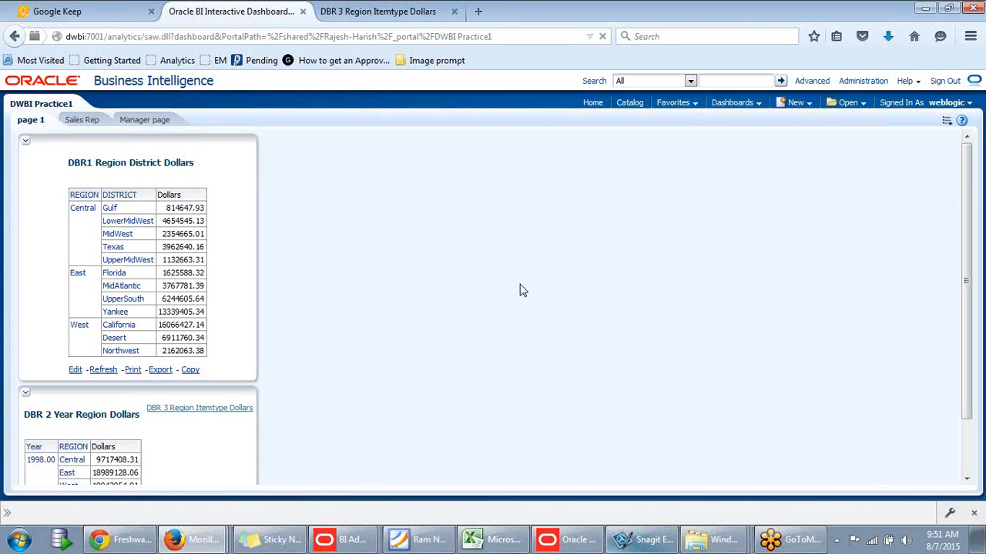
scroll(233, 305, down, 2)
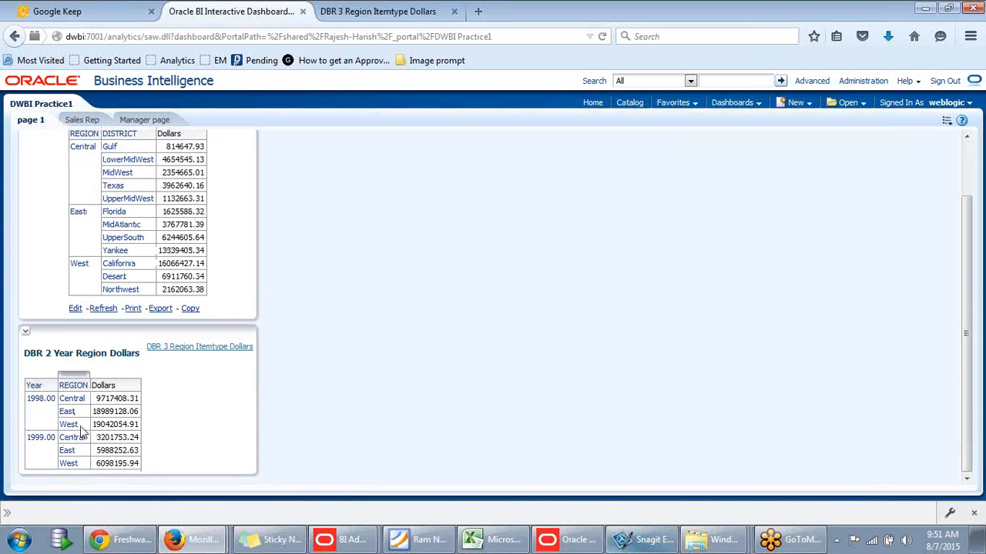
scroll(676, 215, up, 2)
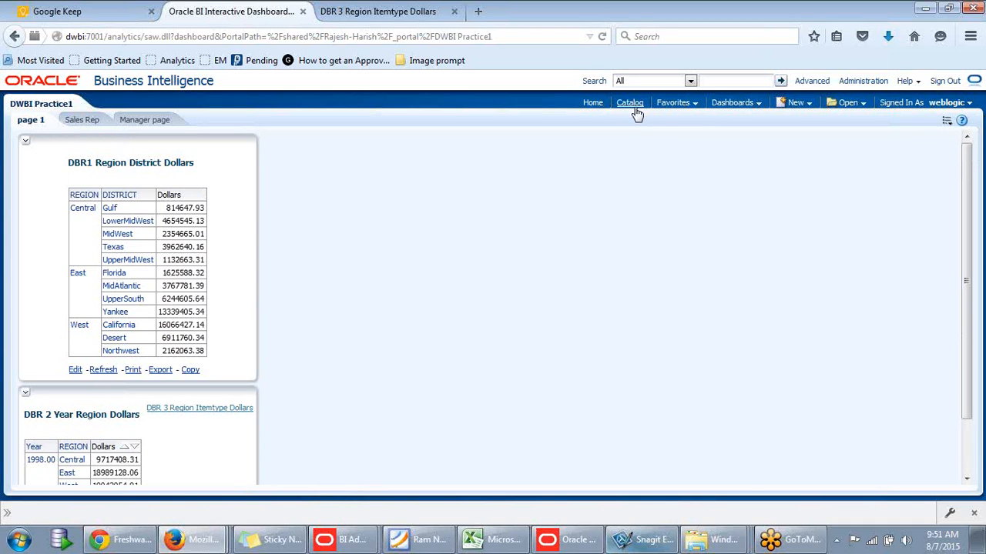
Step: Open the DBR 2 Year Region Dollars analysis from the dashboard editor to examine its results, and return to the dashboard
click(947, 122)
click(906, 139)
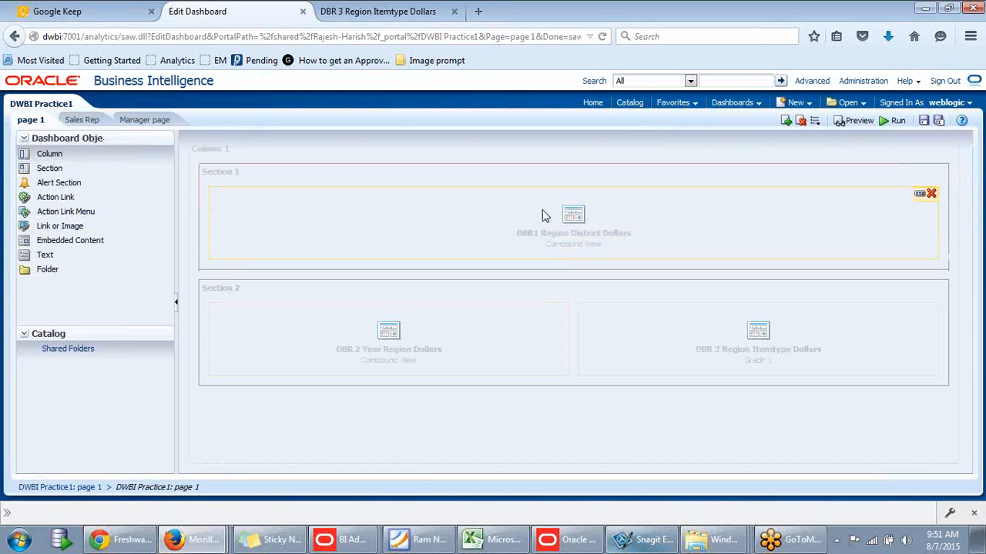
mouse_move(495, 347)
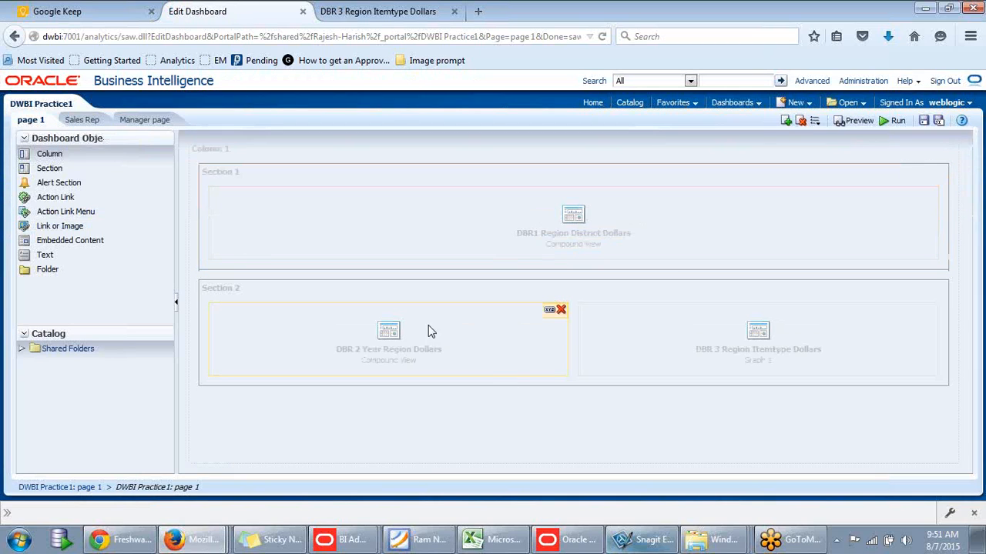
click(547, 313)
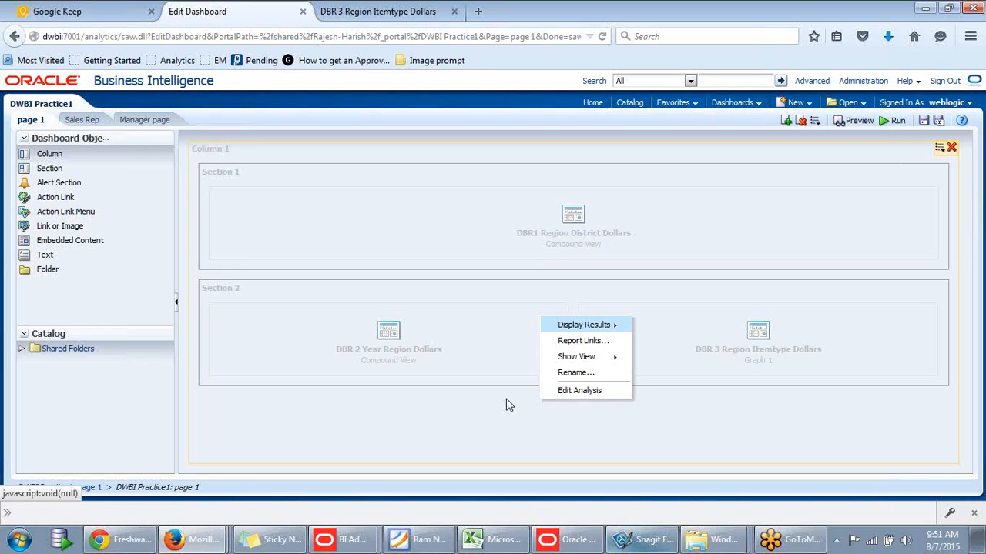
click(579, 390)
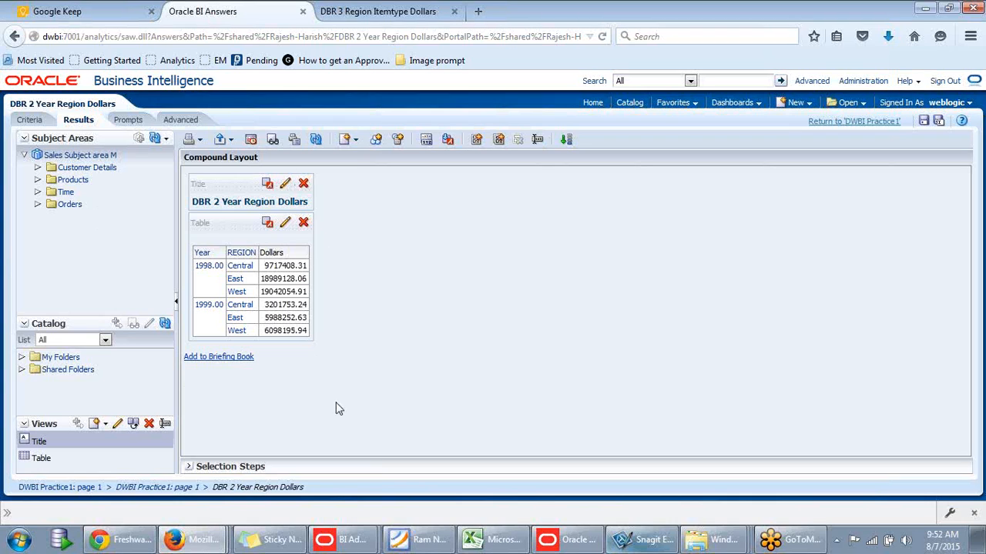
click(845, 129)
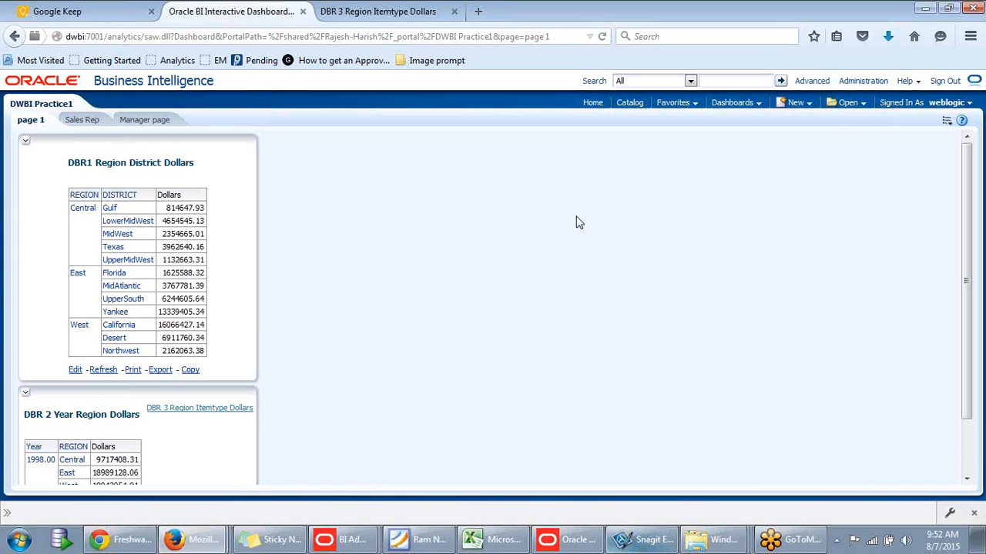
Step: Check the Dashboards folder in the catalog for the saved prompt and go back to the DWBI Practice1 dashboard
click(634, 108)
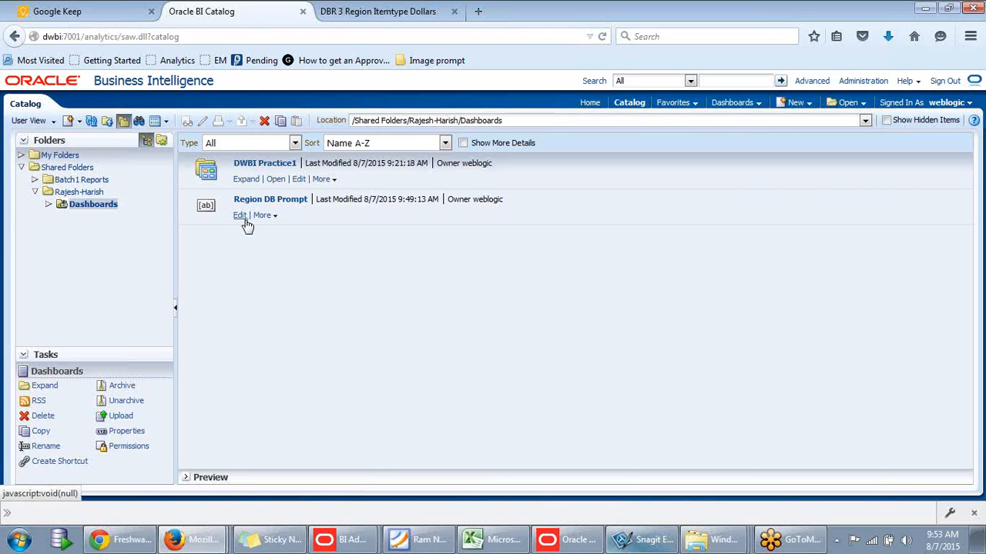
click(733, 107)
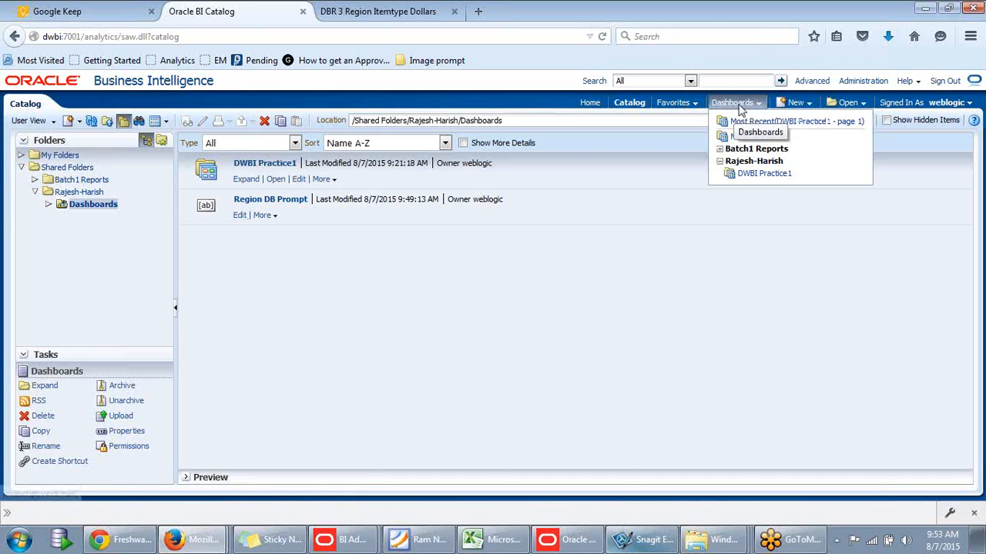
click(754, 181)
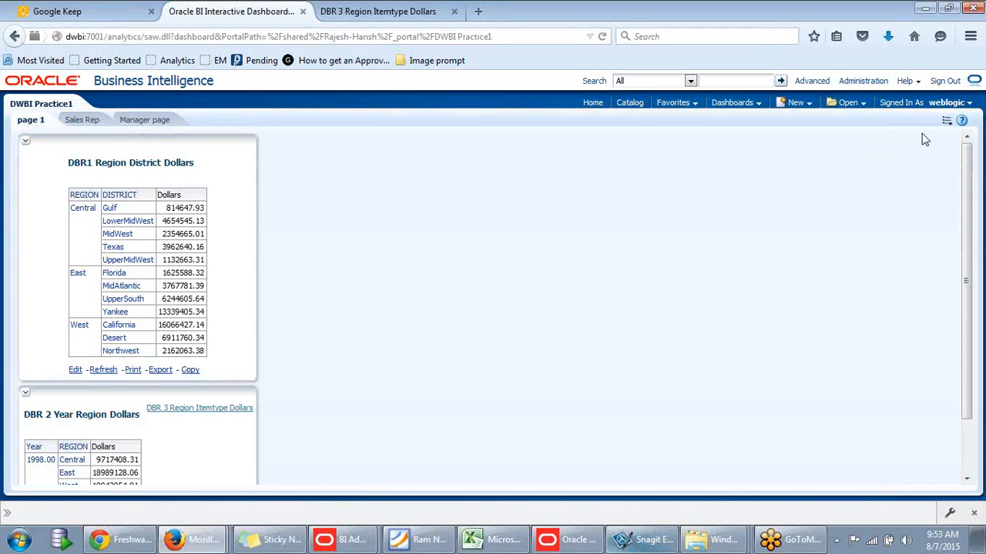
Step: Edit page 1 of DWBI Practice1, embed the DBR 3 Region Itemtype Dollars results in Section 2, and check its Show View options
click(947, 121)
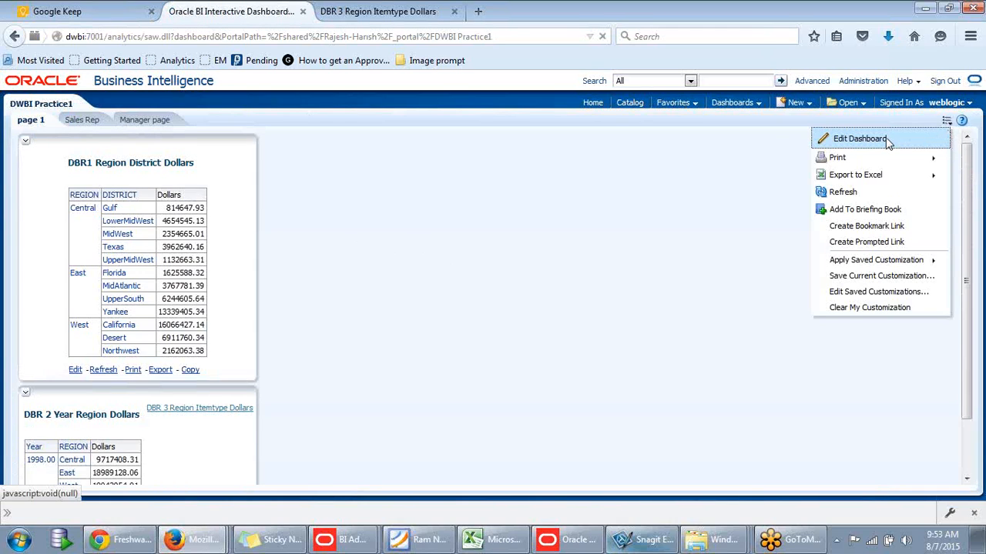
click(888, 141)
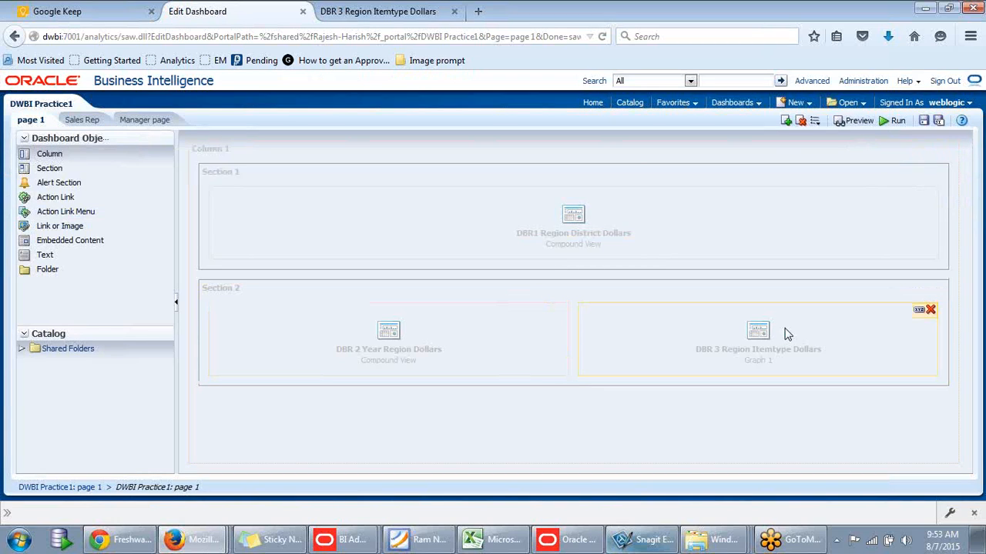
click(920, 316)
mouse_move(916, 320)
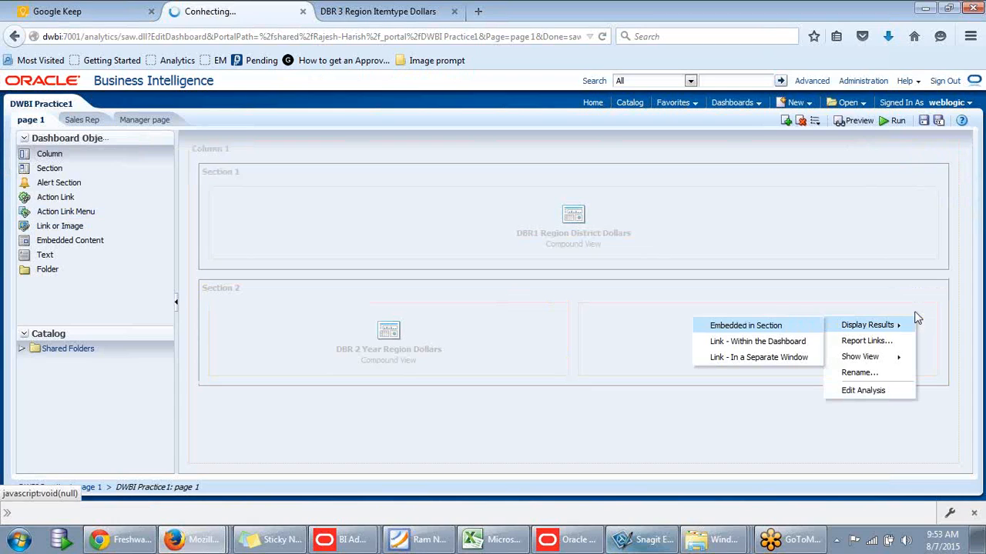
click(760, 327)
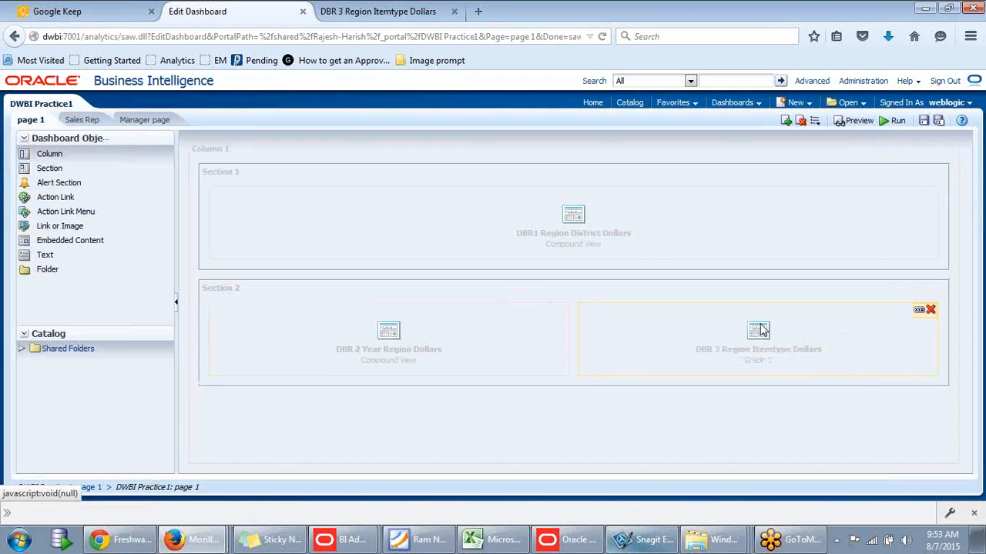
click(919, 316)
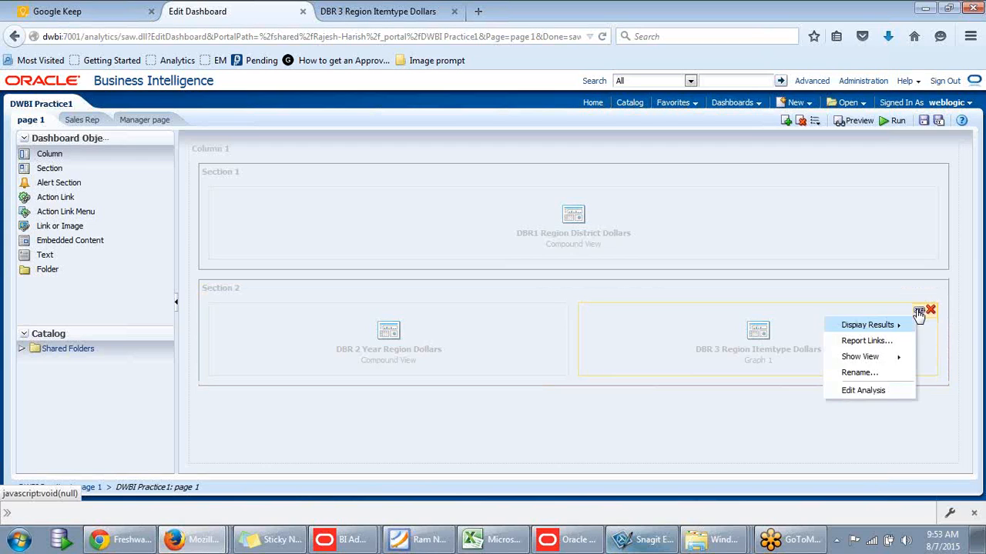
mouse_move(883, 356)
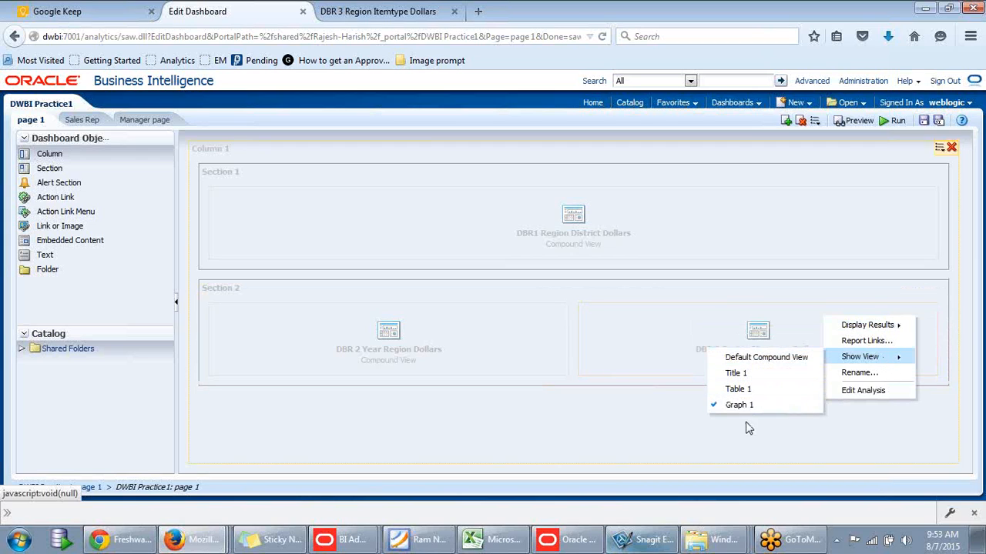
click(581, 420)
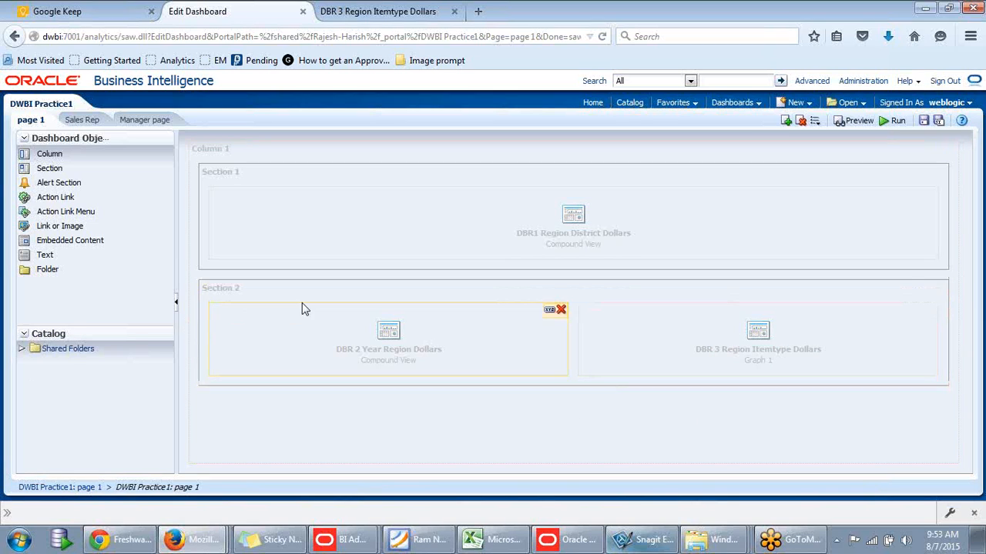
Step: Find Region DB Prompt in the Dashboards catalog folder and place it in a new section above Section 1
click(23, 349)
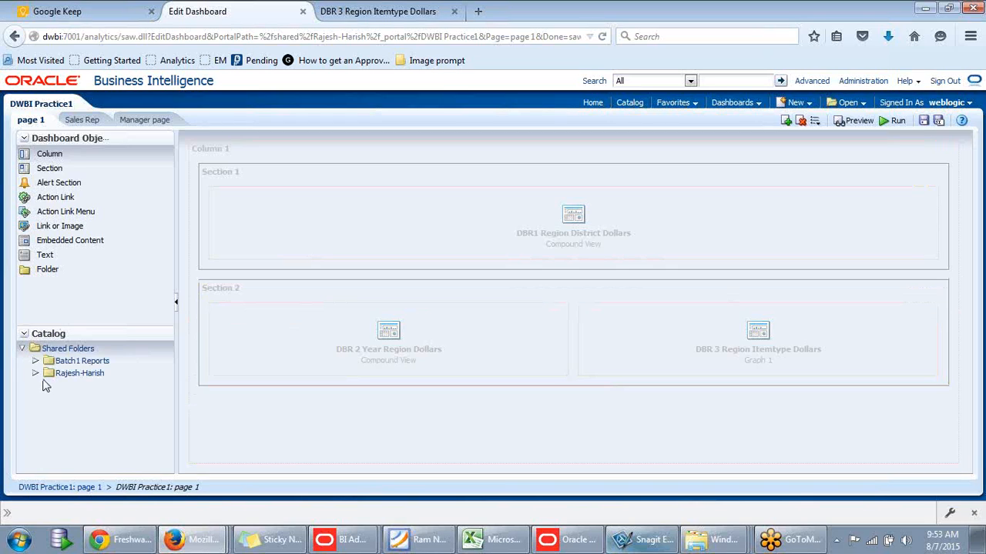
click(35, 374)
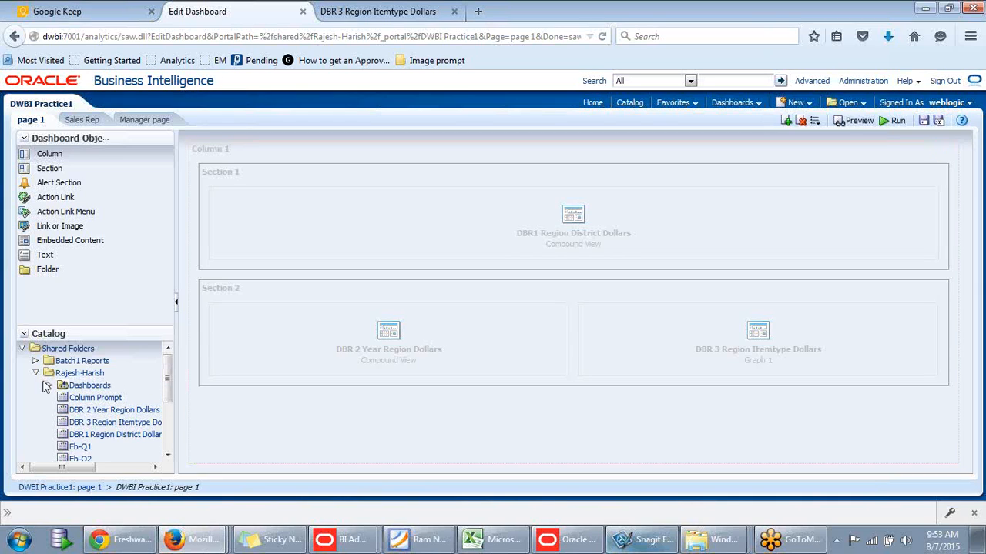
click(37, 374)
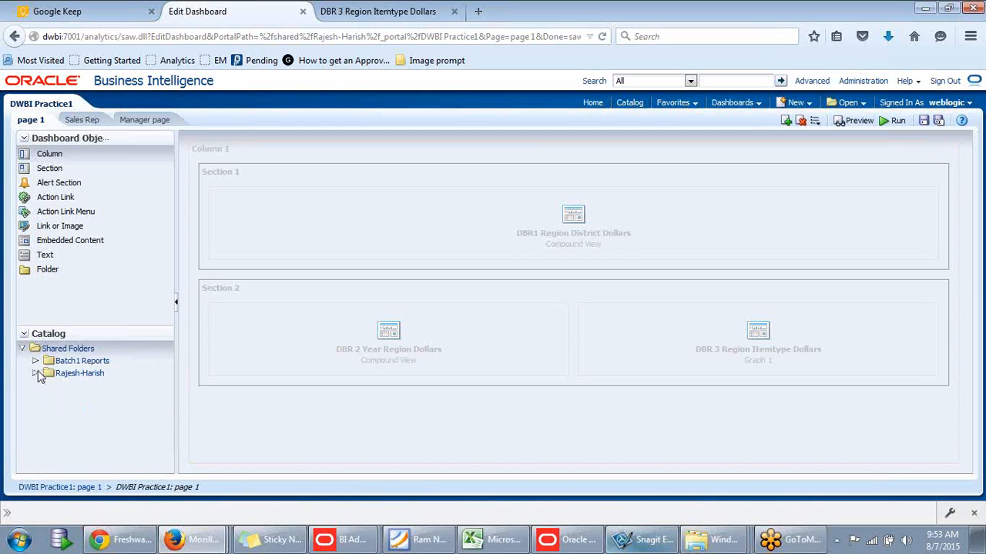
click(36, 373)
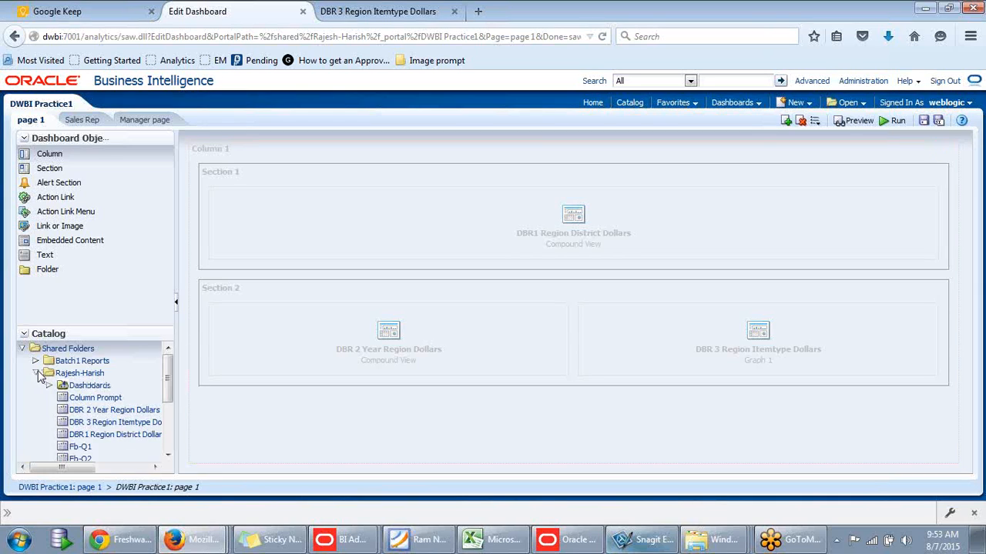
click(49, 386)
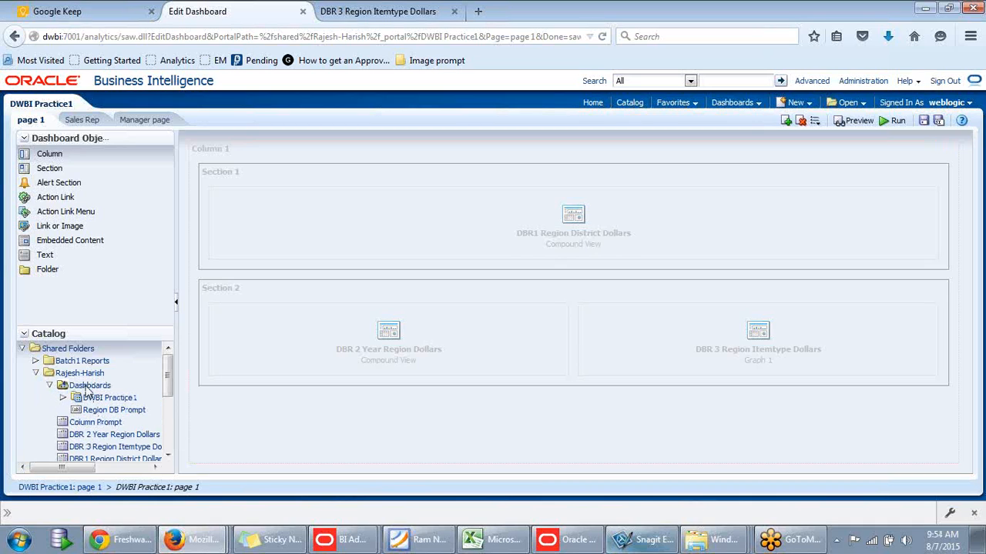
click(97, 411)
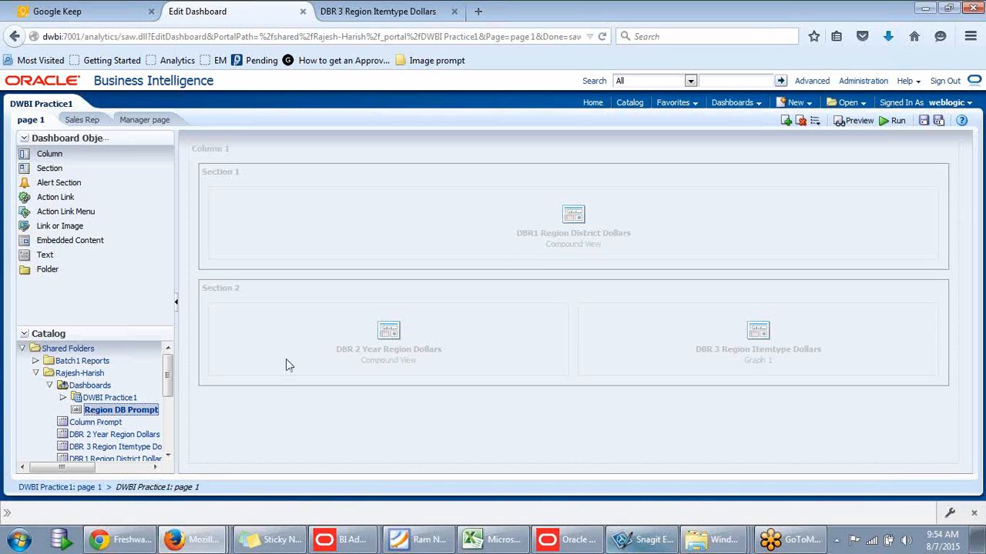
drag(286, 365, 543, 165)
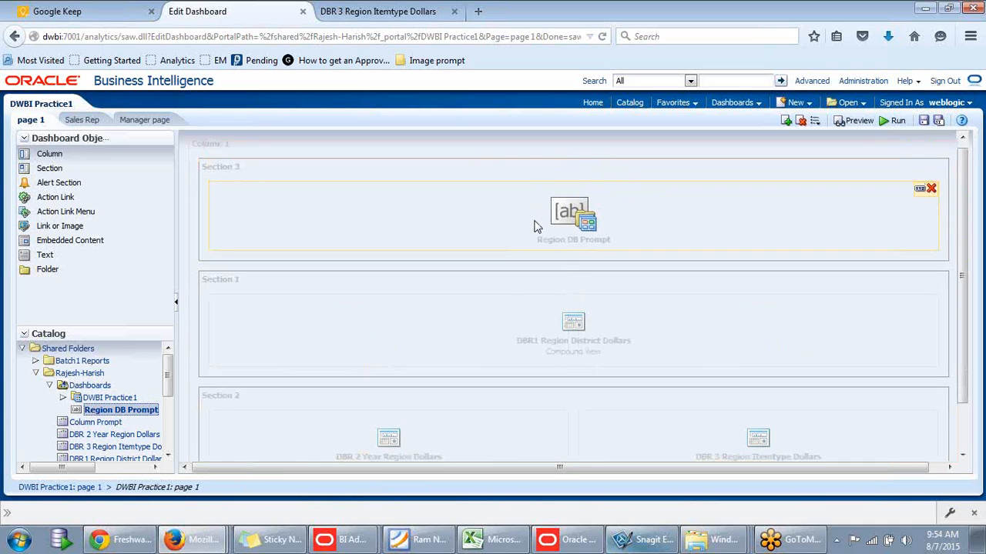
scroll(537, 226, down, 2)
scroll(536, 227, up, 2)
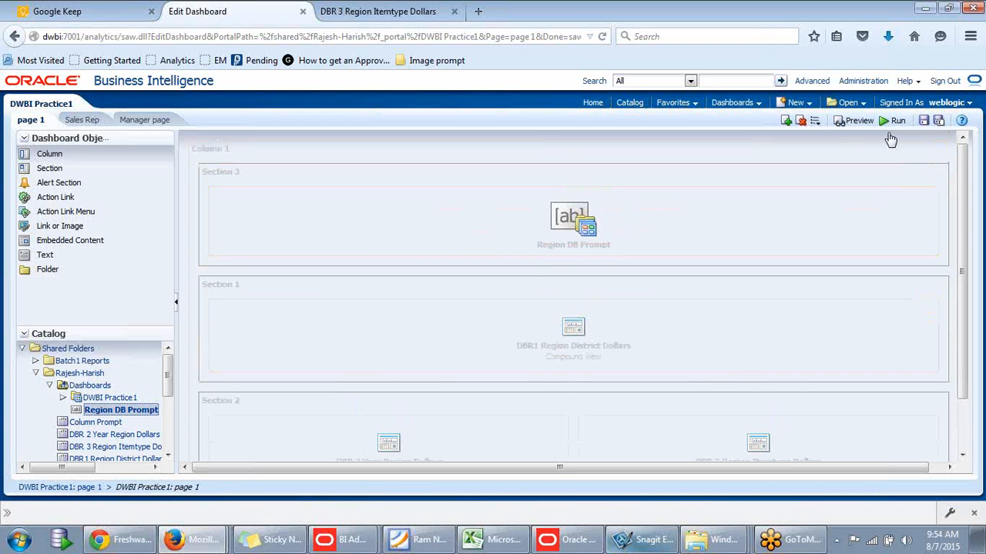
Step: Preview the dashboard page in a maximized window to examine the REGION prompt and the report layout, and close the preview
click(853, 123)
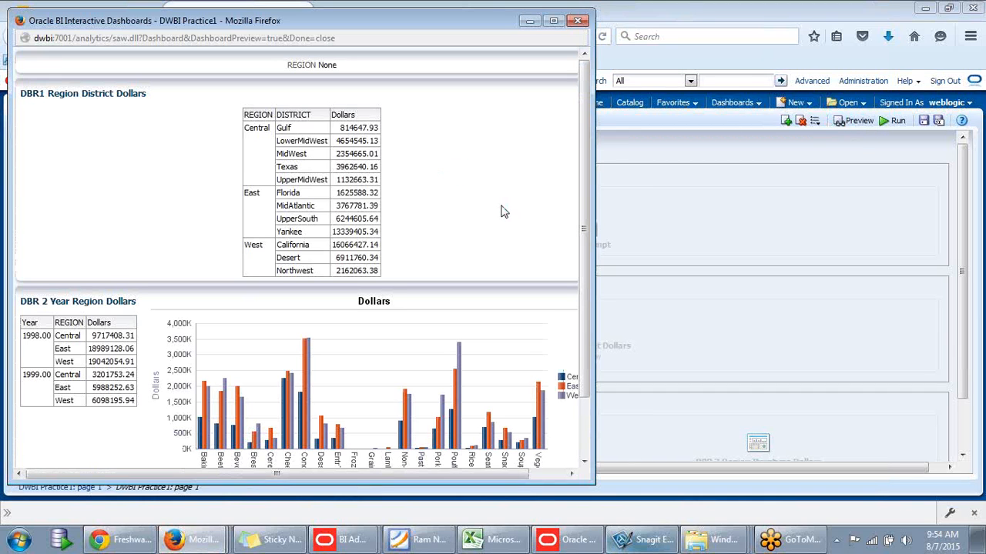
scroll(502, 211, down, 3)
scroll(502, 211, up, 3)
mouse_move(591, 164)
mouse_down()
mouse_move(588, 213)
mouse_move(588, 153)
mouse_up()
click(554, 21)
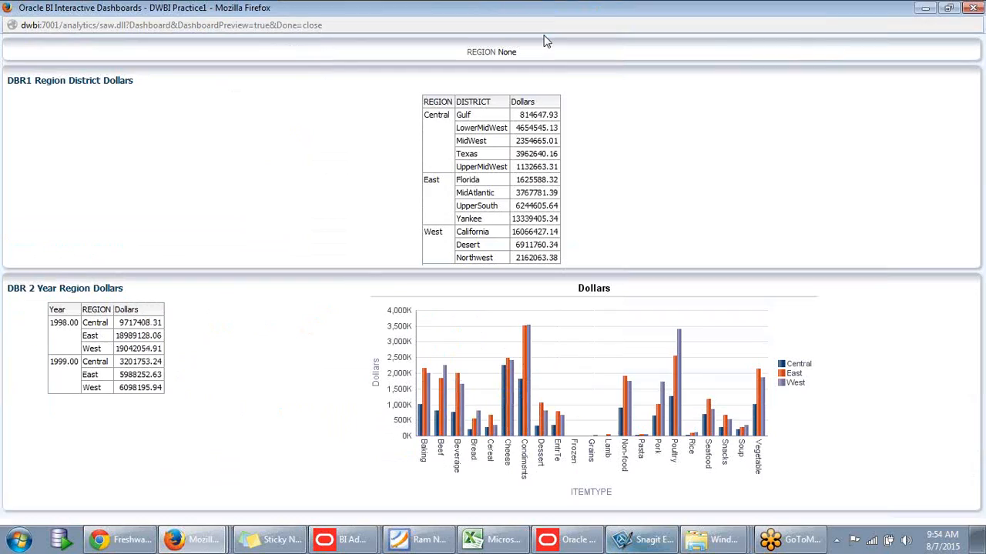
click(974, 9)
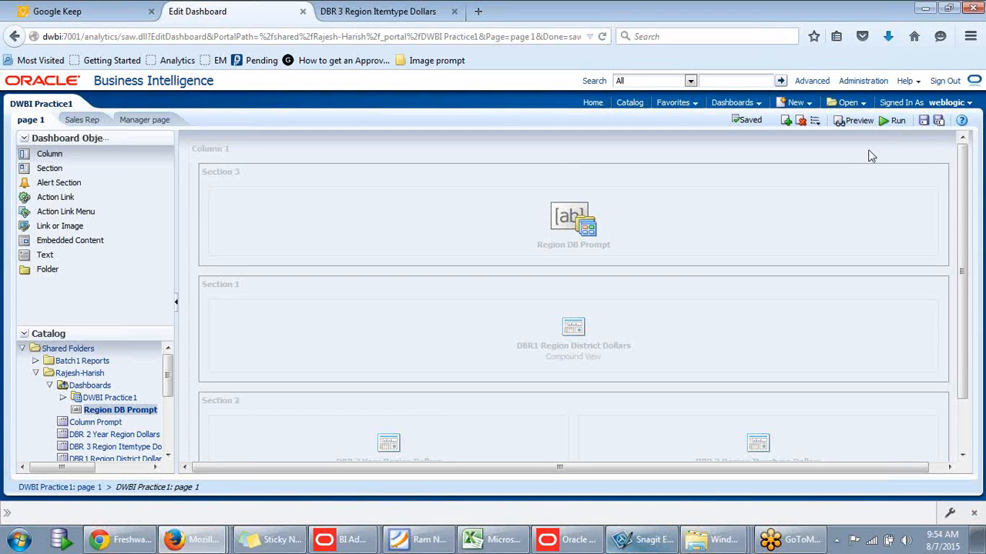
Step: Save the dashboard and run it to examine the REGION prompt together with all the page 1 reports
click(893, 127)
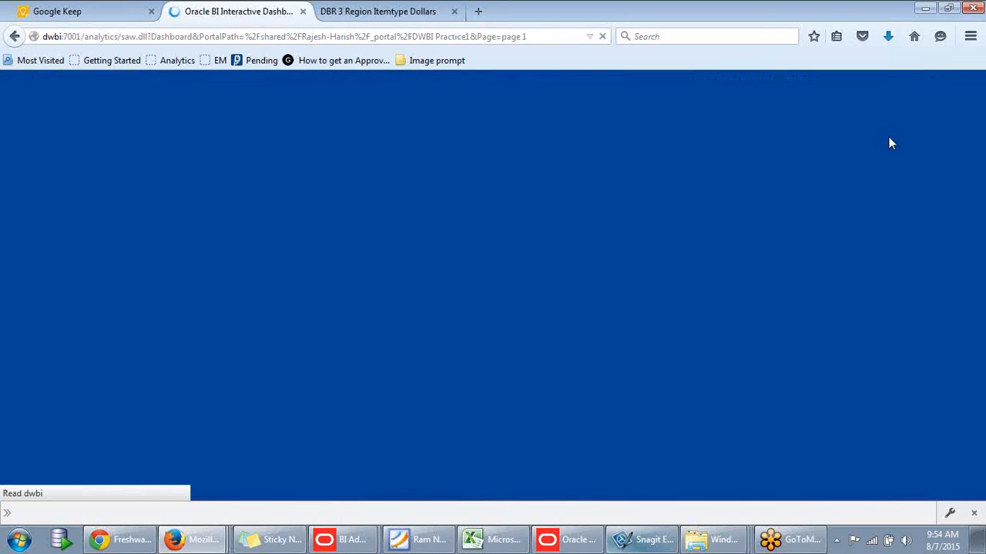
scroll(842, 171, down, 2)
scroll(841, 171, down, 5)
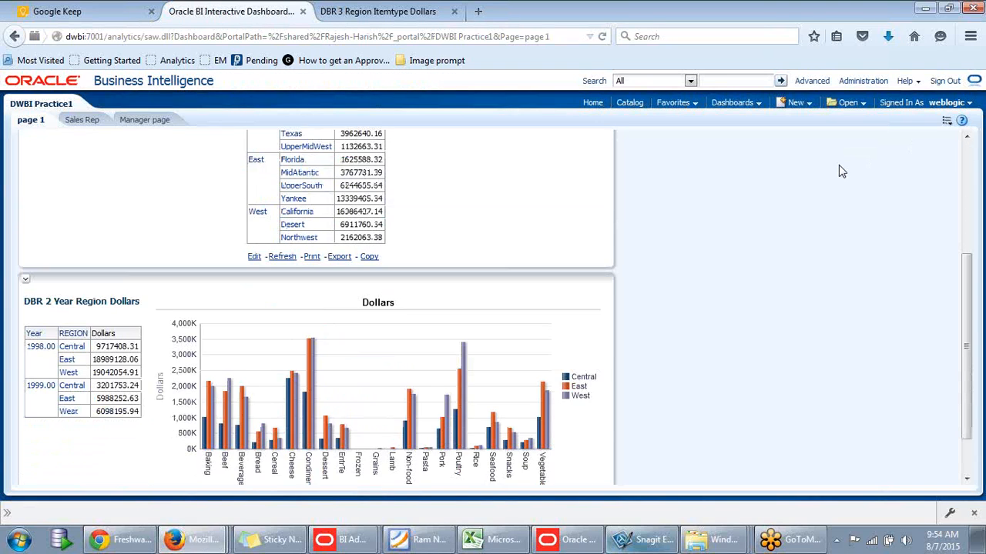
scroll(842, 171, up, 5)
scroll(840, 166, up, 2)
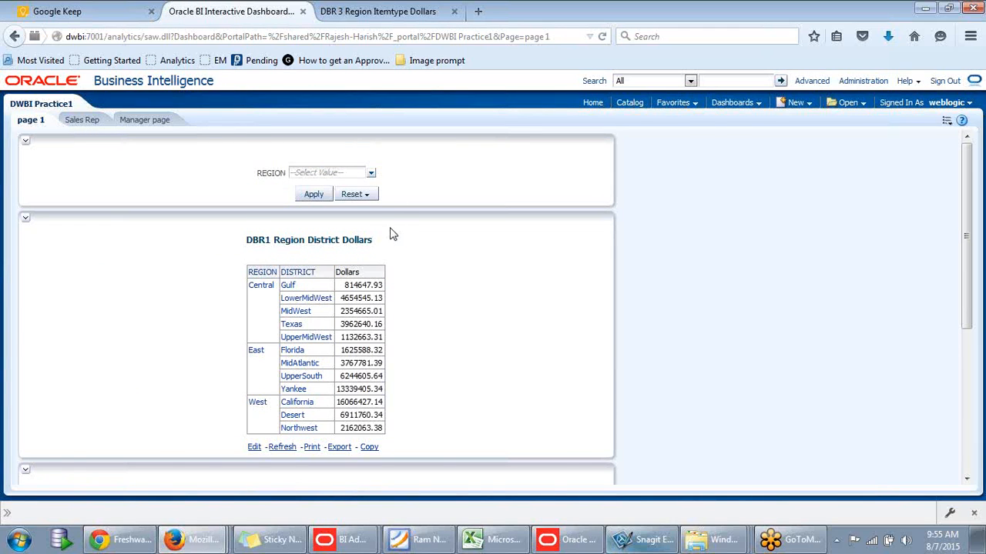
scroll(388, 232, down, 4)
scroll(389, 233, up, 4)
scroll(246, 262, down, 2)
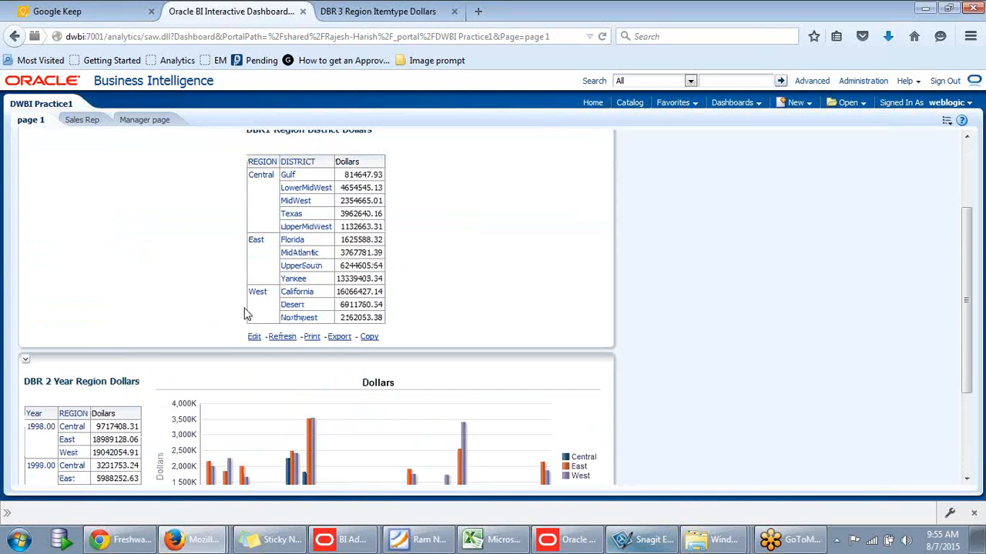
scroll(385, 244, up, 2)
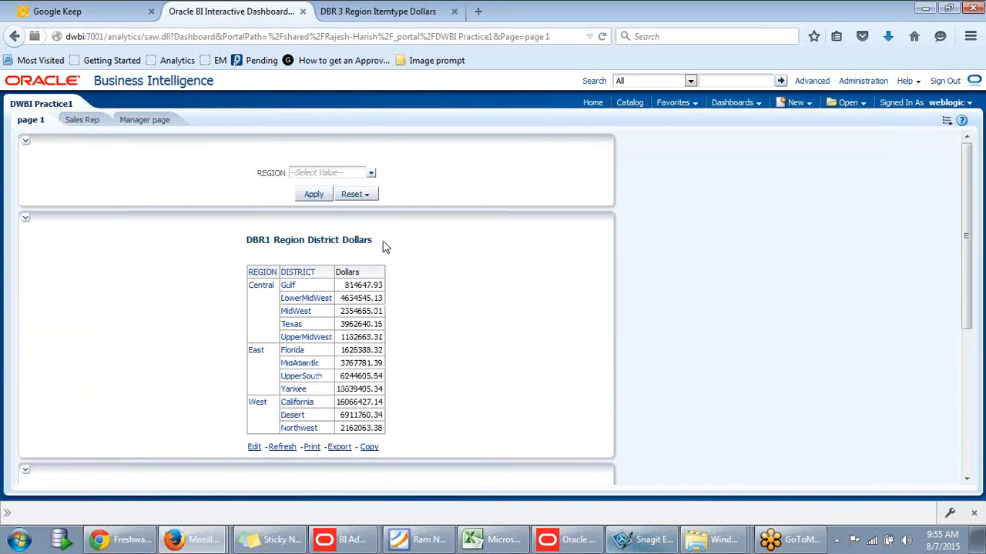
Step: Select Central in the REGION prompt and apply it to the page
click(370, 173)
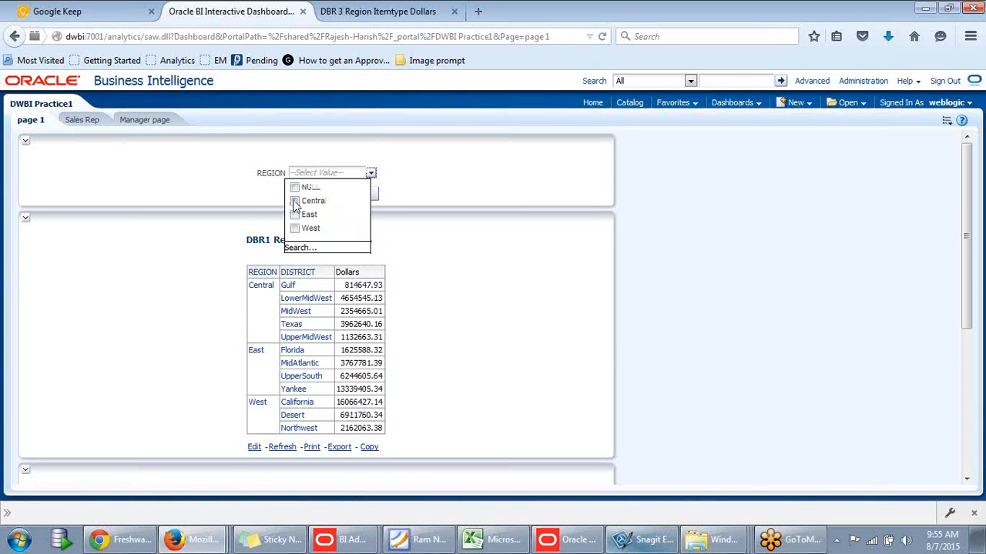
click(295, 201)
click(306, 197)
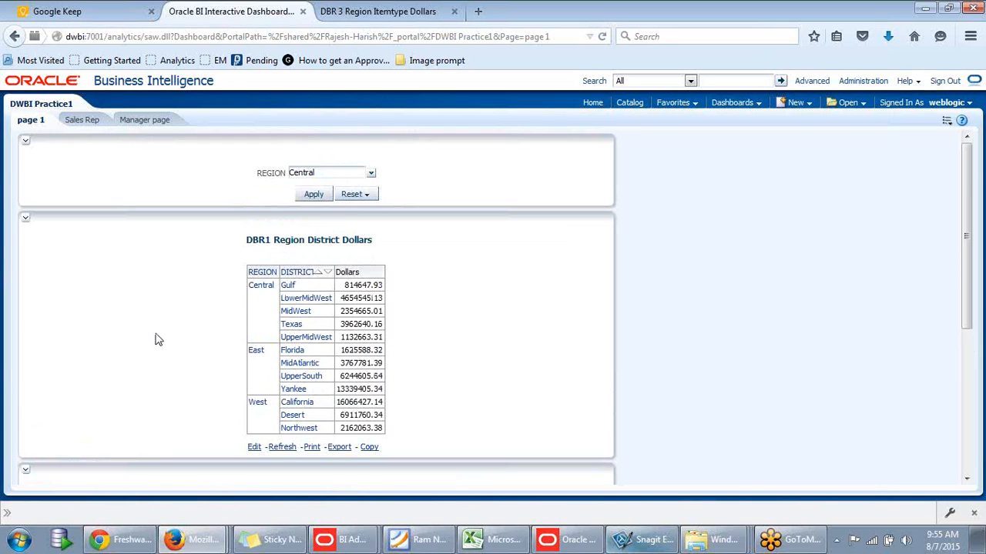
Step: Examine the region rows in the page 1 tables and graph against the Central prompt selection
scroll(157, 339, down, 5)
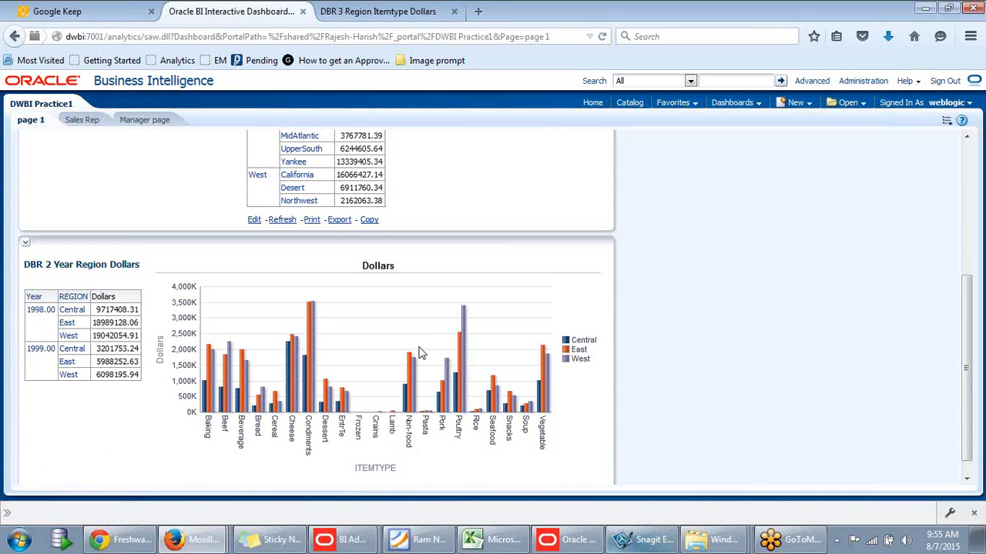
scroll(421, 352, up, 4)
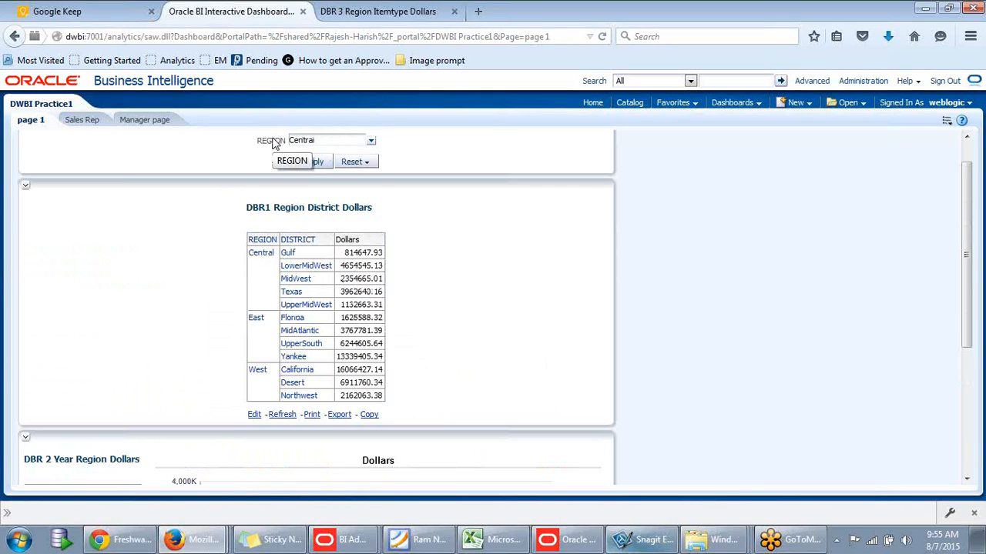
scroll(440, 238, down, 2)
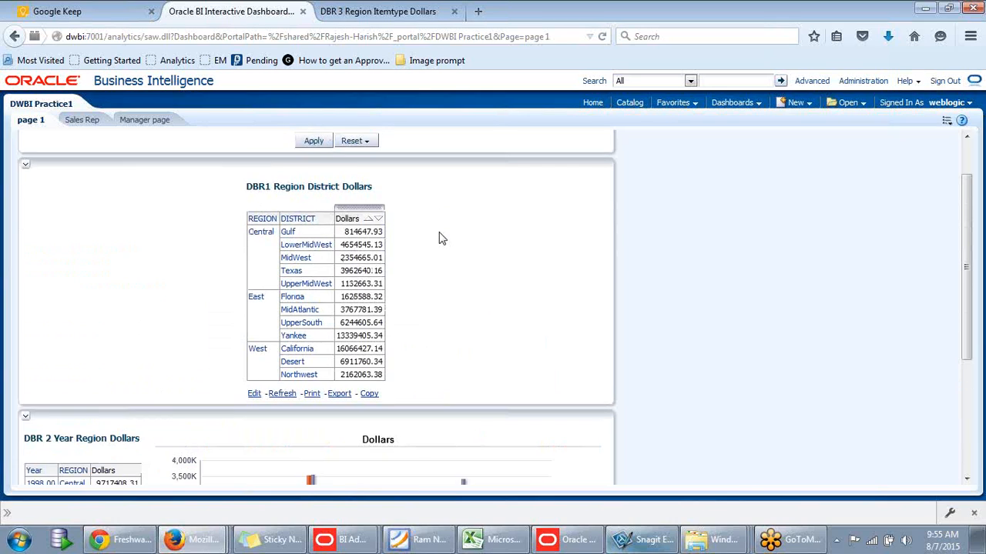
scroll(439, 238, up, 2)
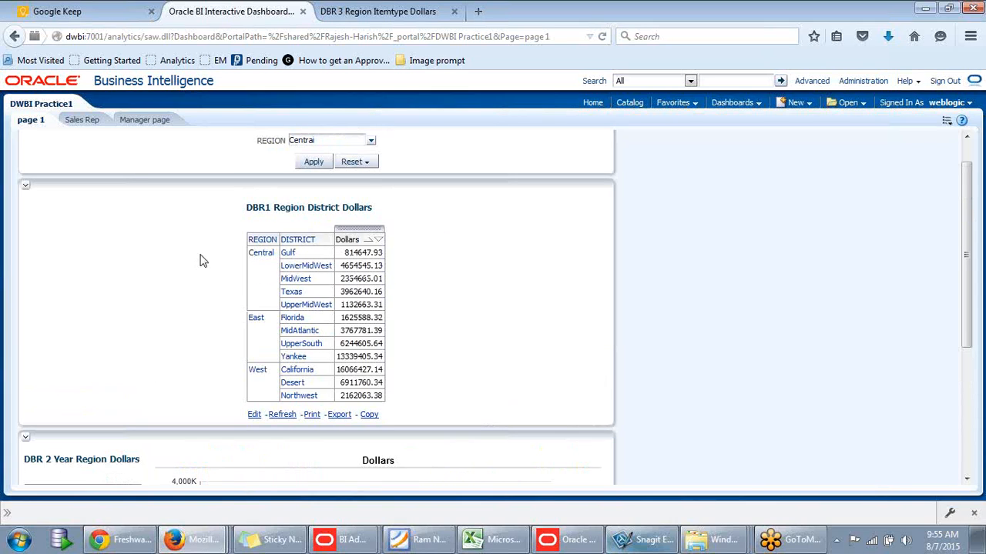
scroll(174, 371, down, 1)
scroll(172, 371, down, 1)
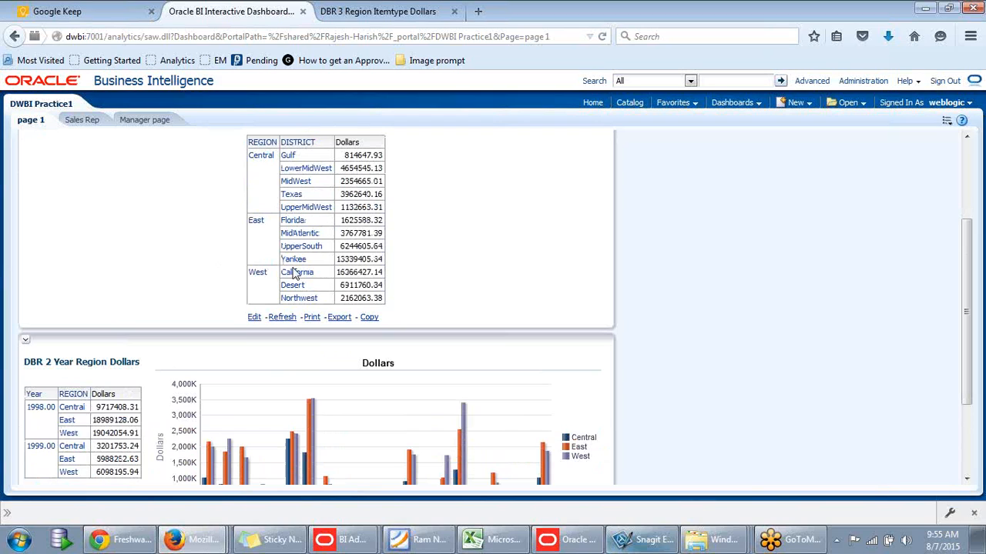
scroll(614, 285, up, 3)
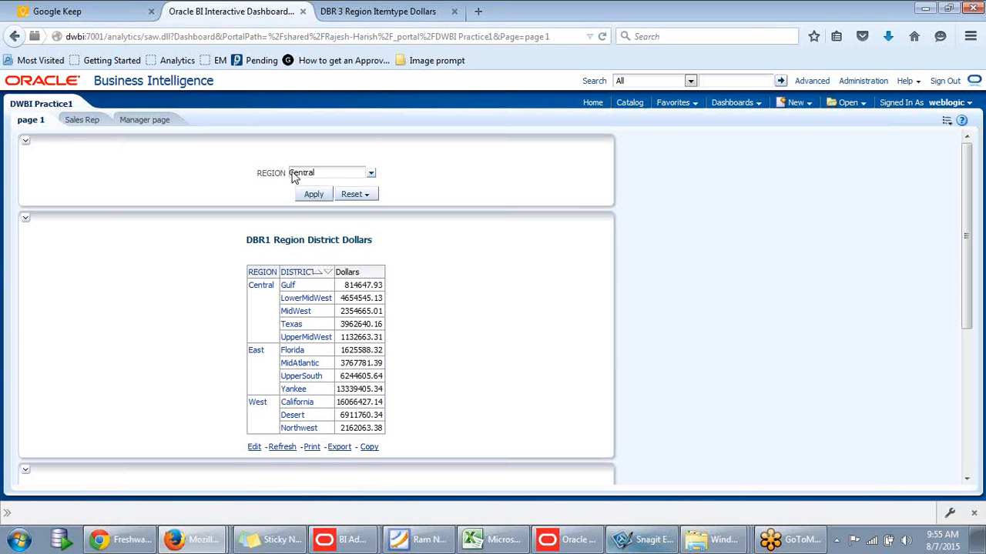
scroll(238, 293, down, 3)
scroll(385, 265, down, 2)
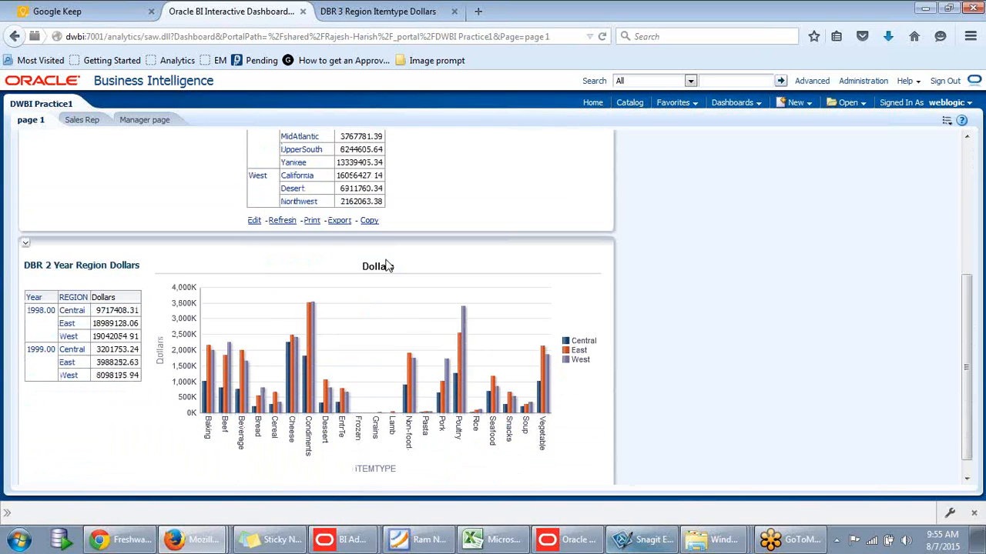
scroll(362, 312, up, 5)
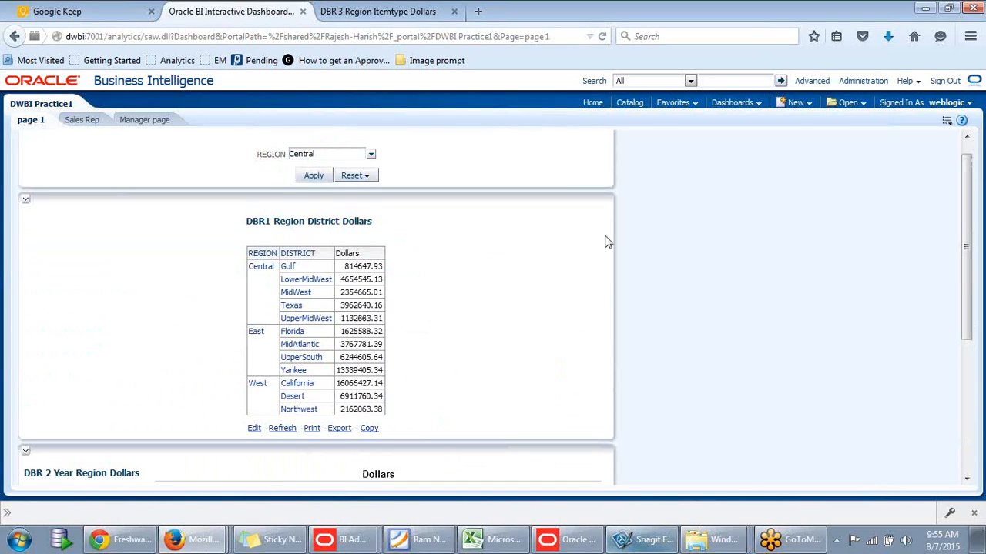
scroll(515, 249, up, 1)
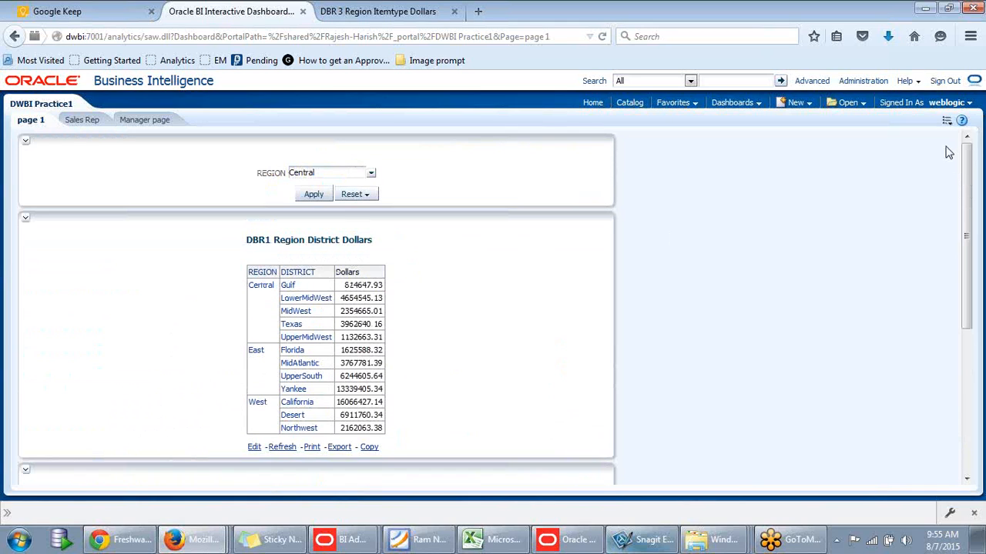
Step: Edit the dashboard and open the DBR1 Region District Dollars analysis from Section 2 at its criteria
click(947, 121)
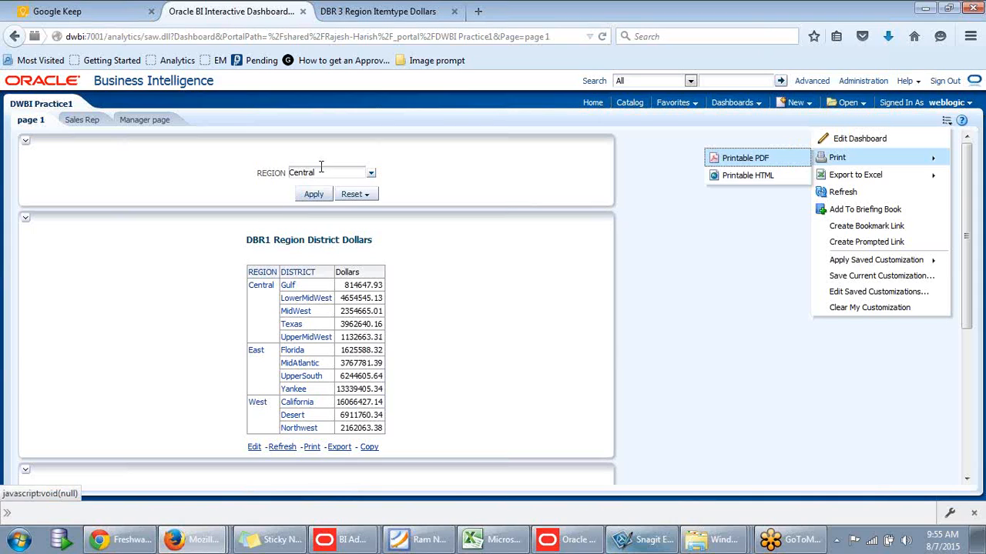
click(763, 293)
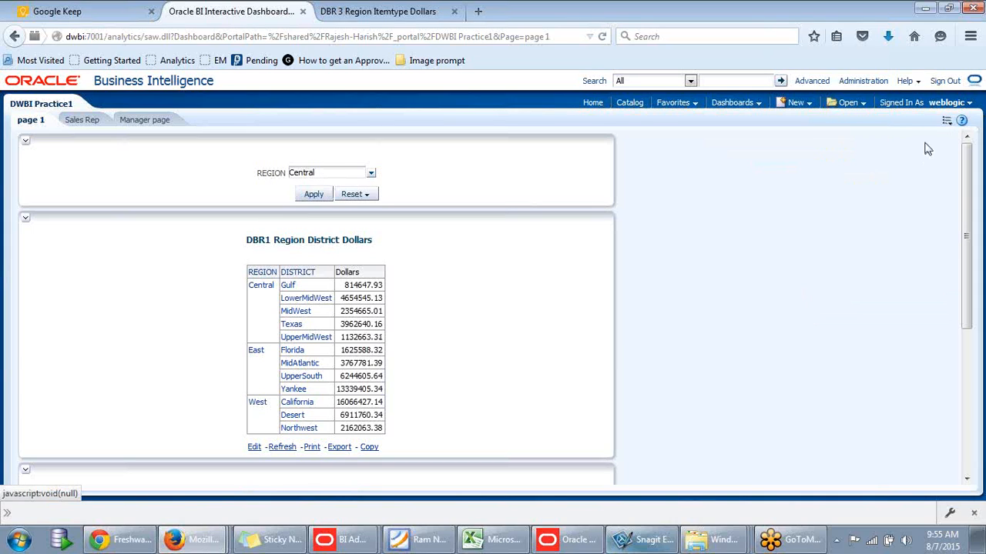
click(946, 122)
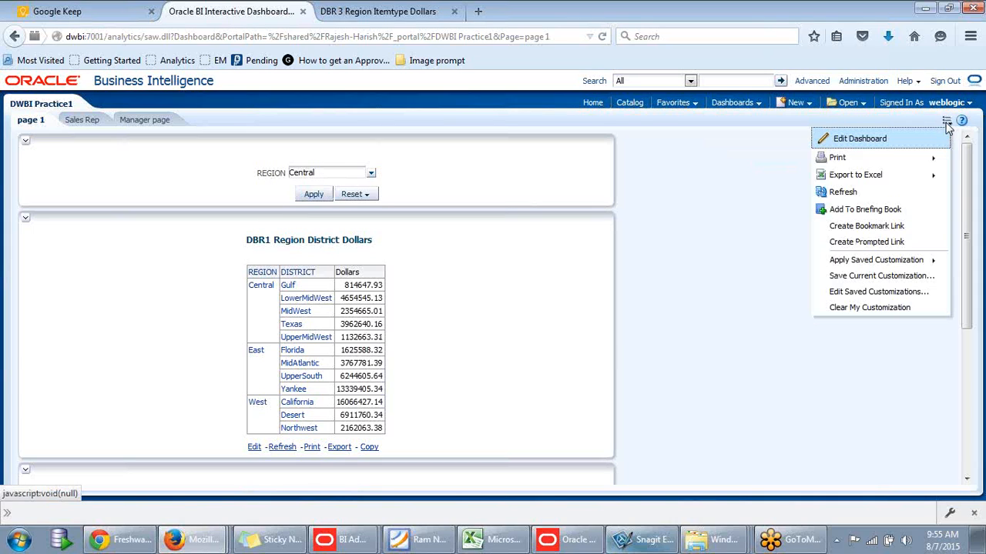
click(858, 147)
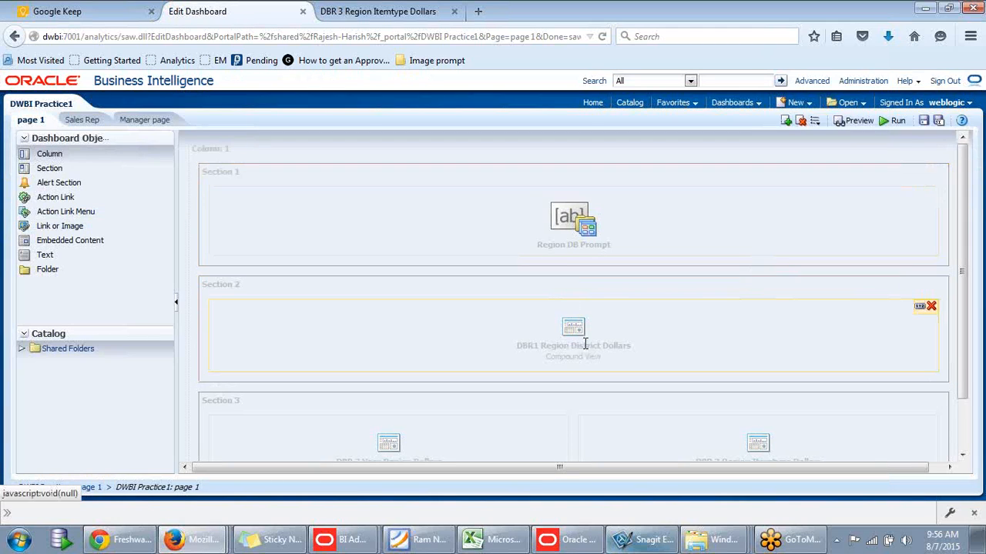
click(921, 310)
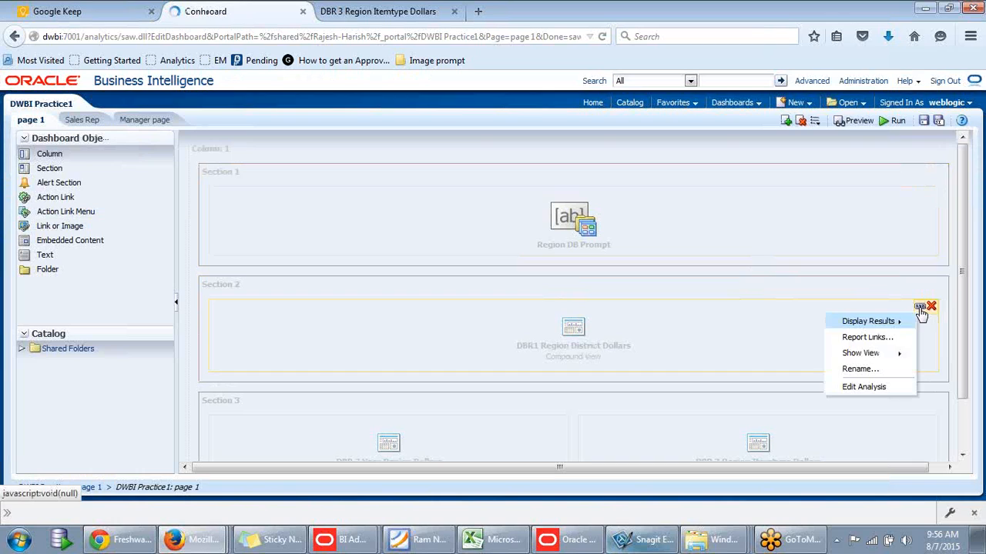
click(869, 390)
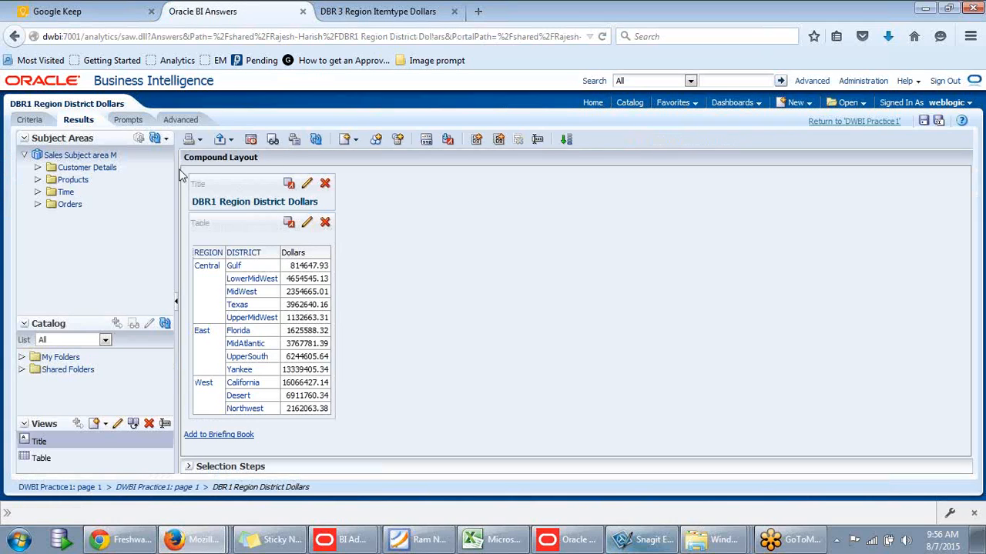
click(28, 121)
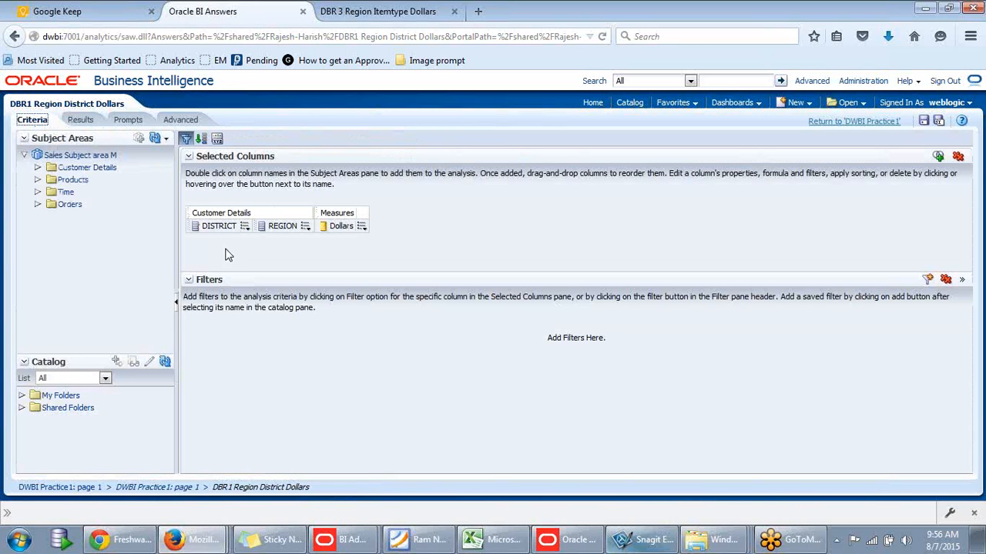
Step: Add a filter on REGION with the operator "is prompted", and save the DBR1 analysis before returning to the dashboard
click(305, 229)
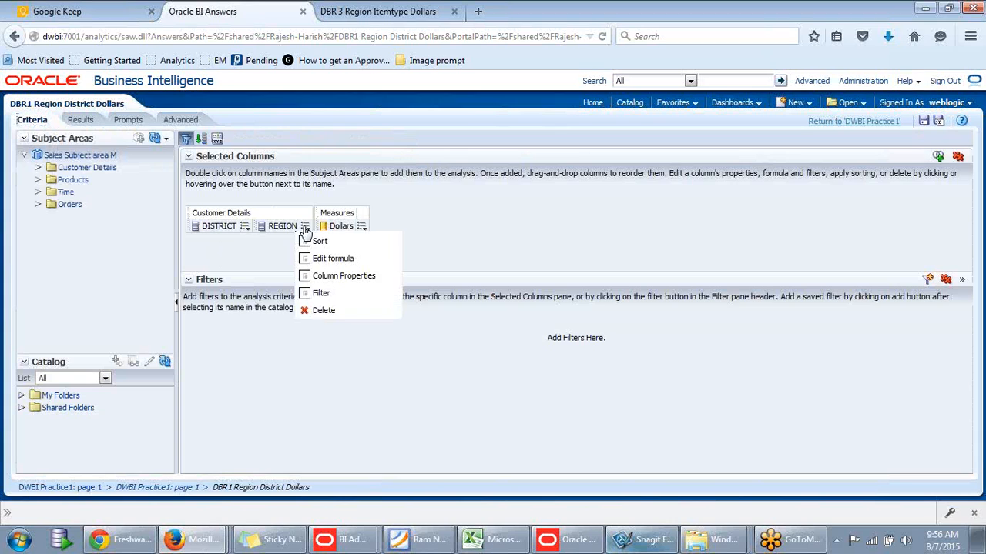
click(310, 296)
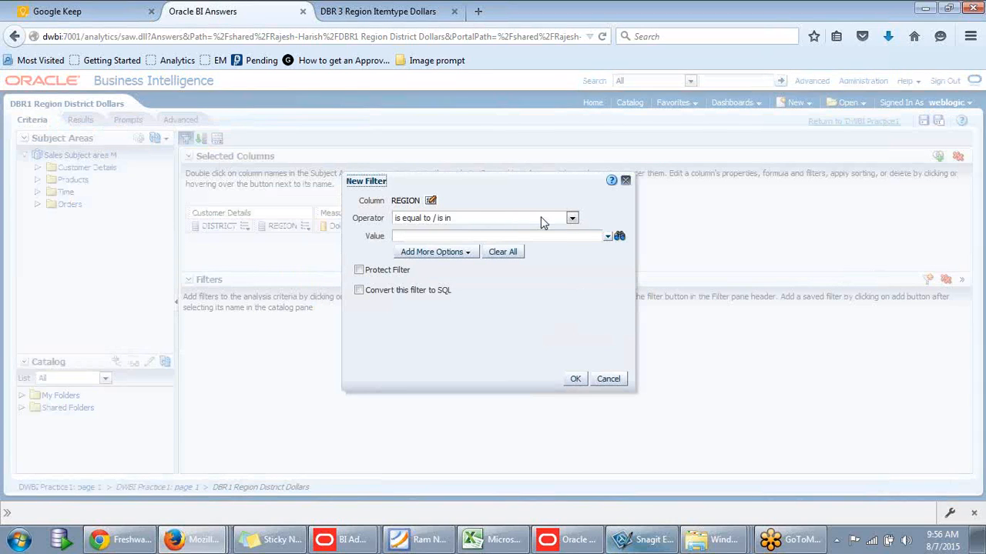
click(572, 220)
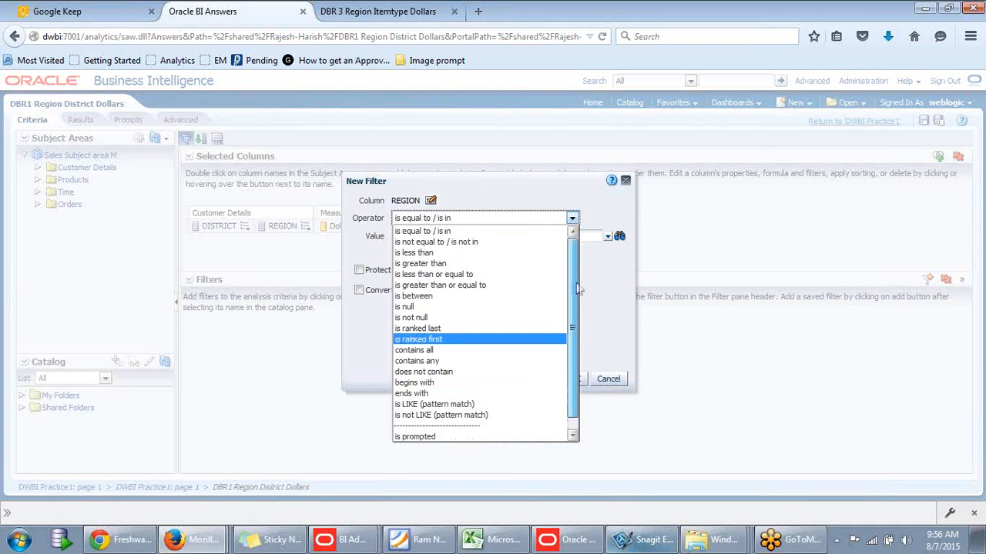
scroll(578, 288, down, 1)
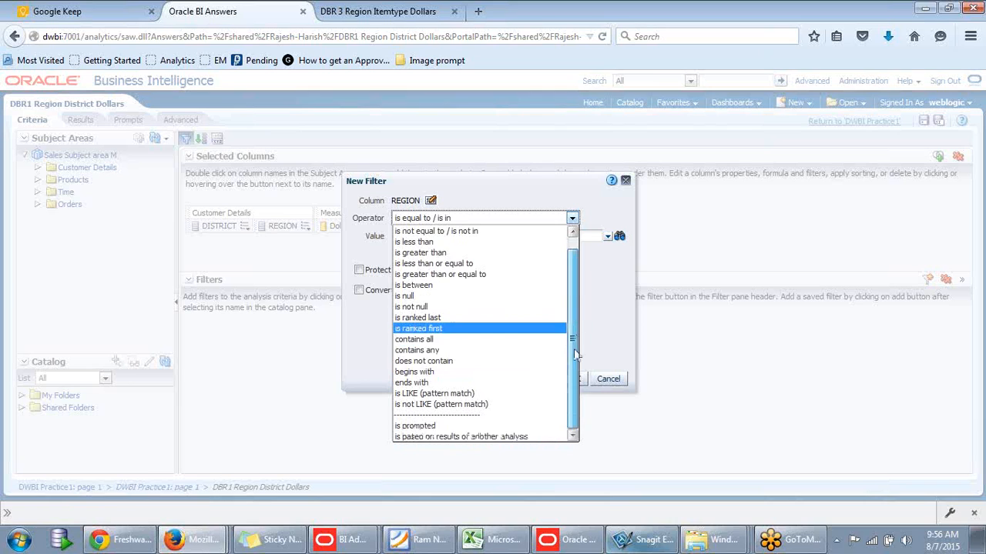
click(422, 426)
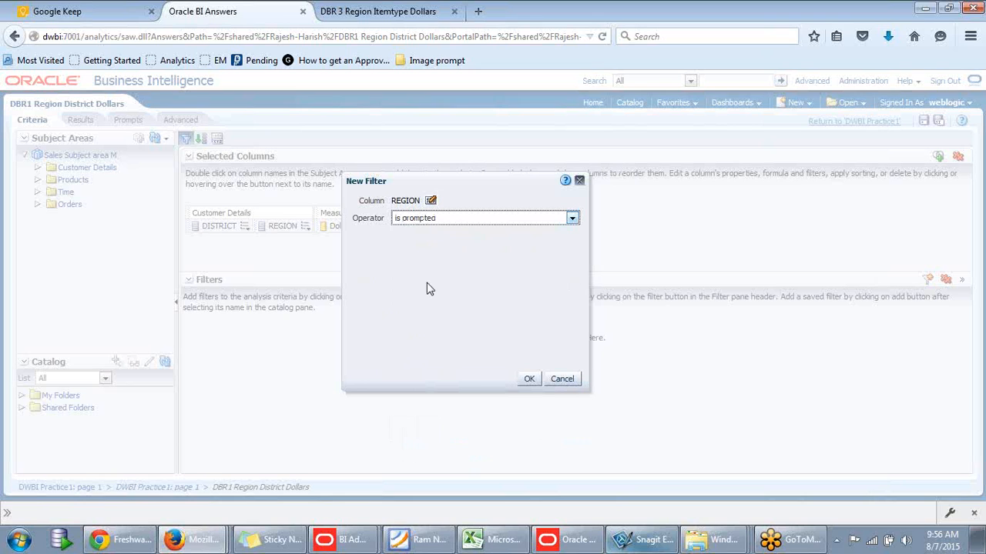
click(530, 380)
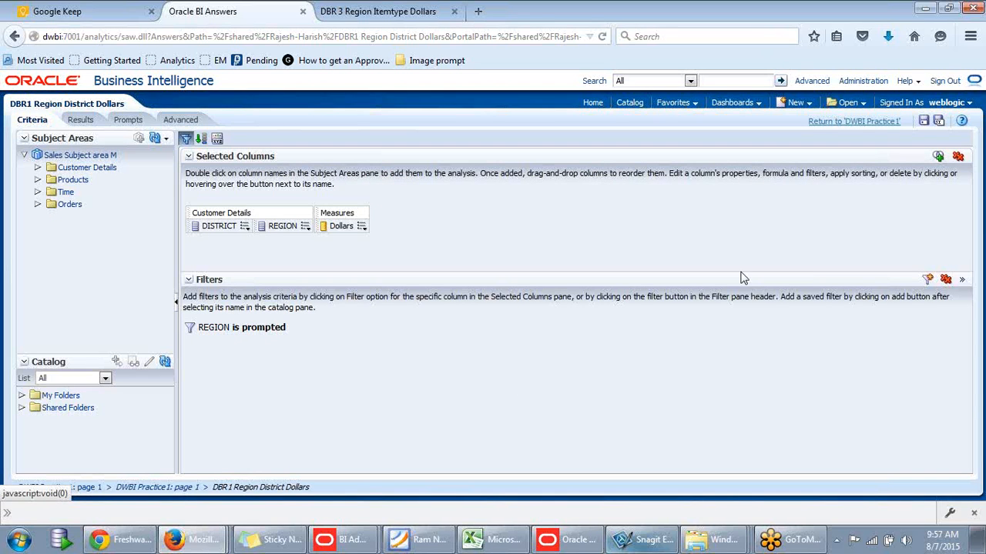
click(923, 123)
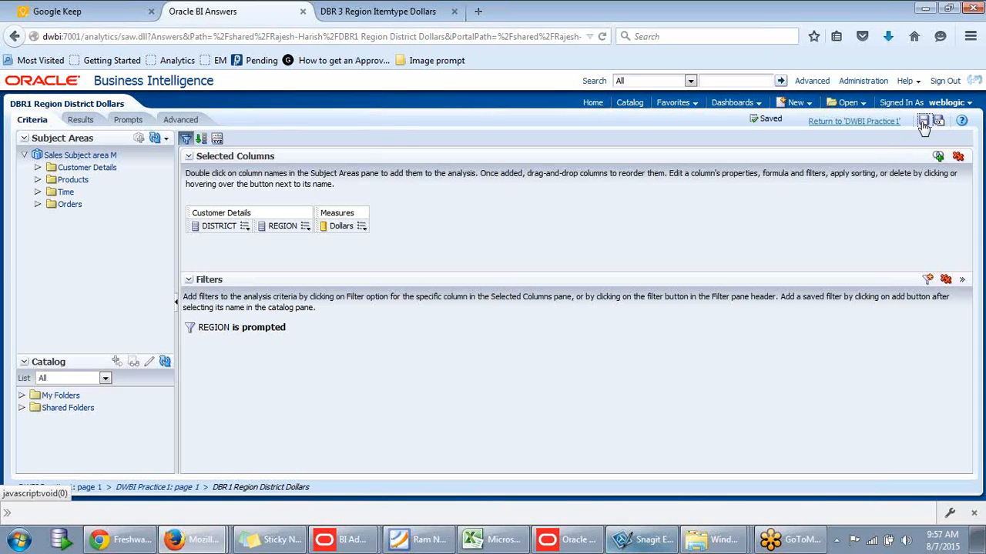
click(860, 125)
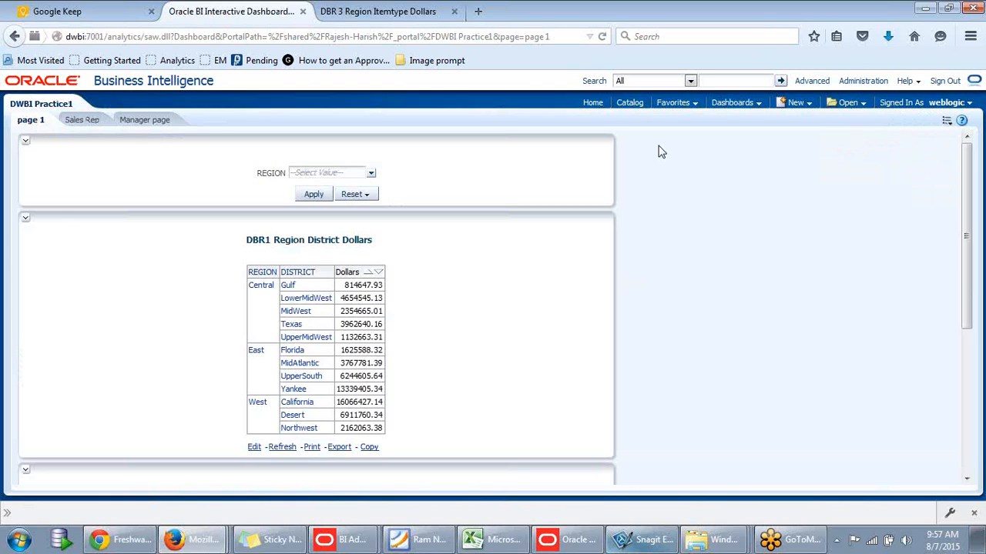
Step: Apply Central in the REGION prompt and compare the region rows shown in the DBR1, DBR 2 and graph reports
click(371, 172)
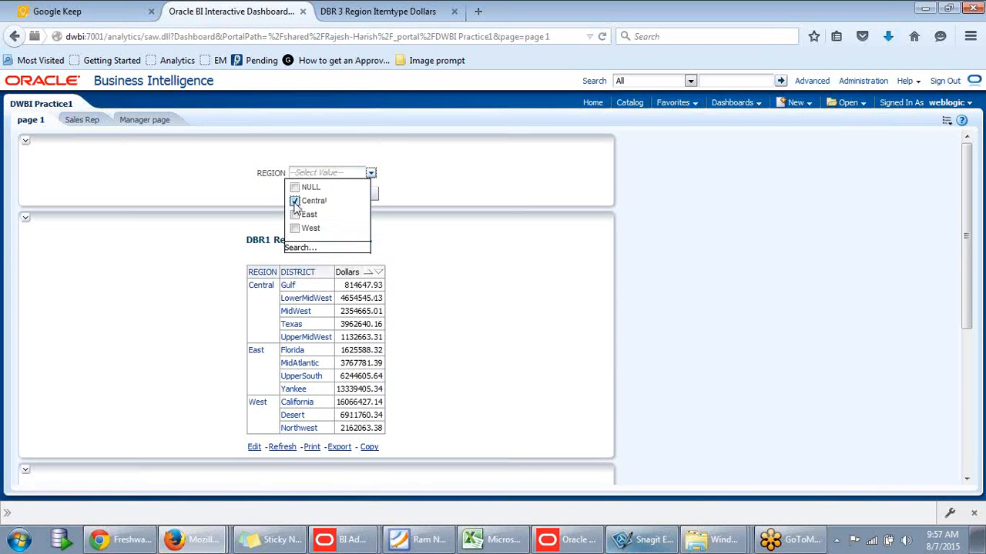
click(435, 180)
click(314, 194)
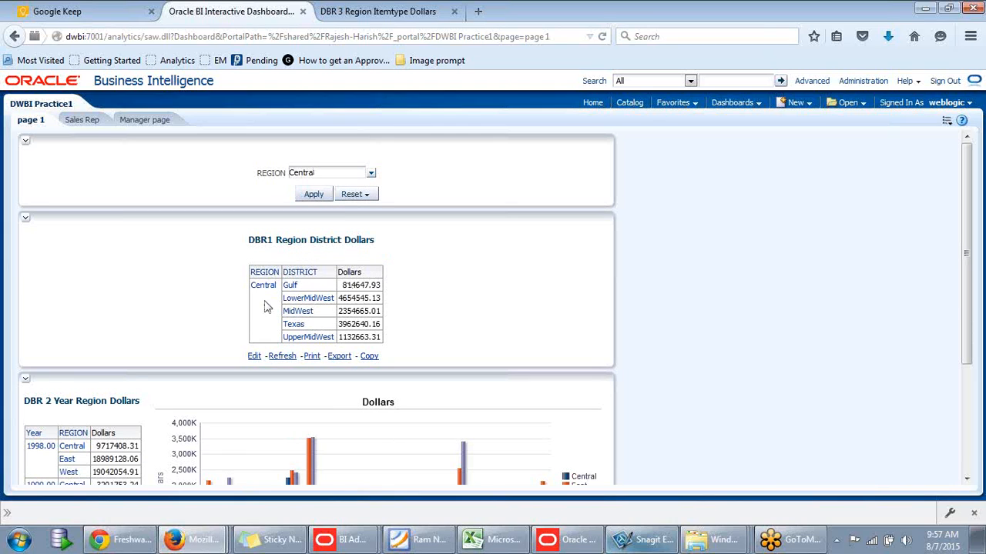
scroll(362, 281, down, 2)
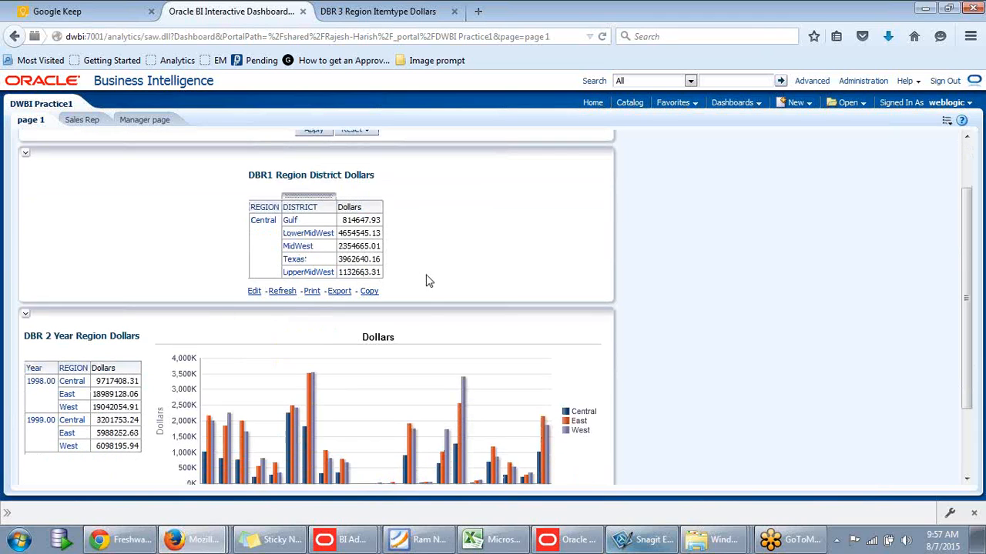
scroll(469, 272, up, 2)
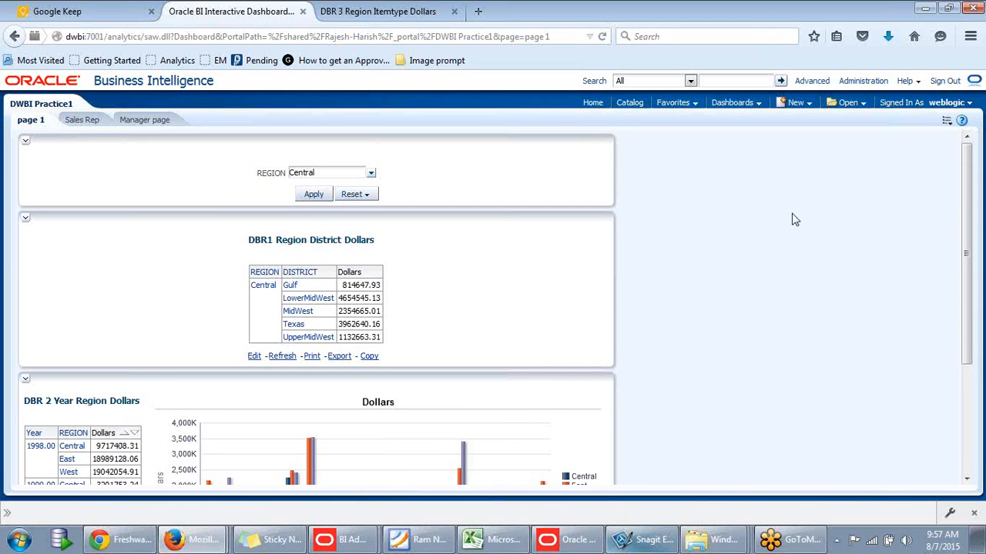
scroll(803, 210, down, 3)
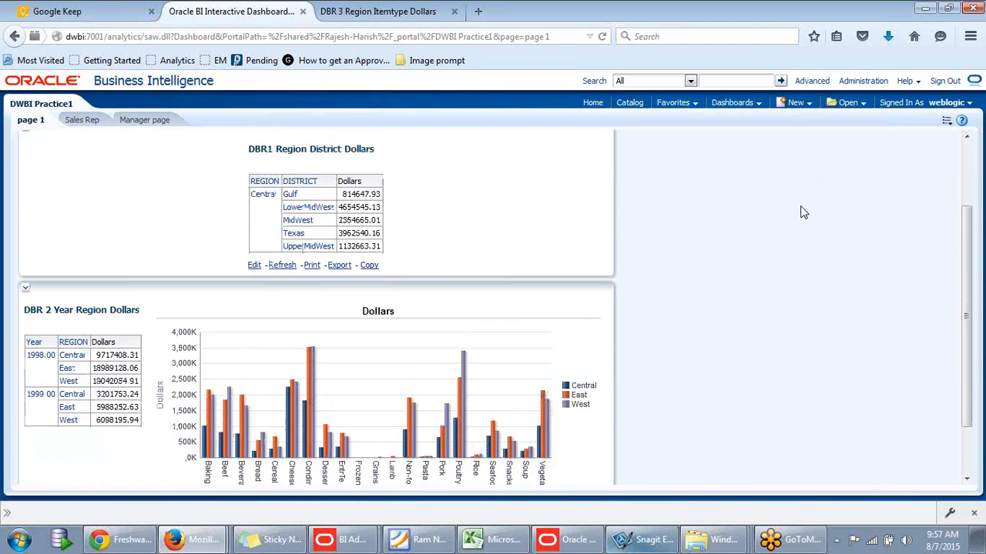
scroll(804, 211, up, 3)
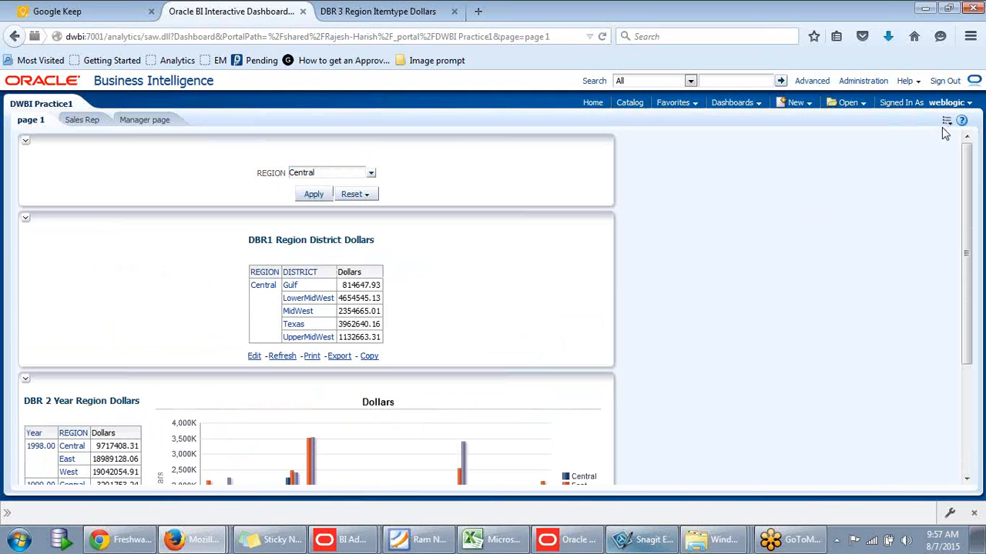
Step: Edit the dashboard again and open the DBR 2 Year Region Dollars analysis from Section 3 at its criteria
click(946, 122)
click(895, 146)
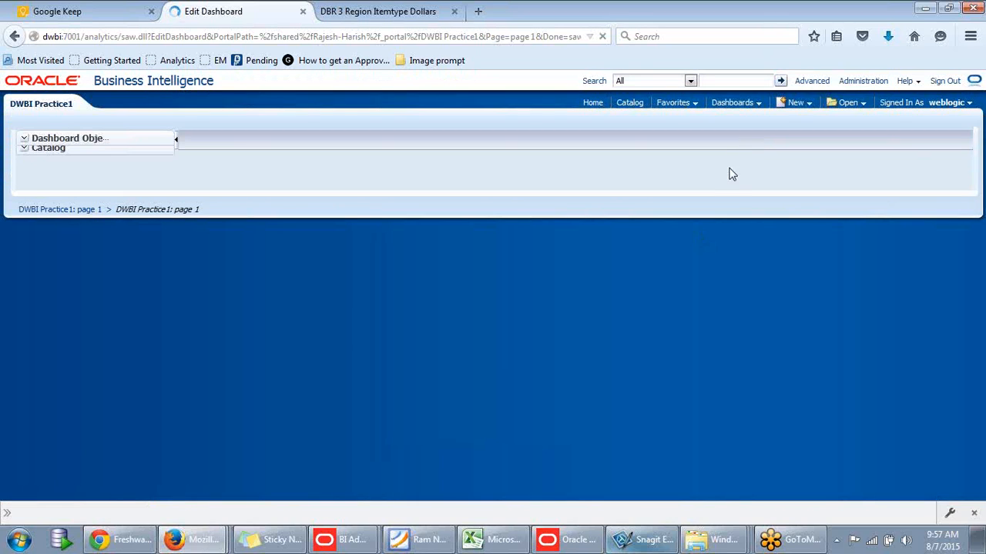
scroll(586, 307, down, 1)
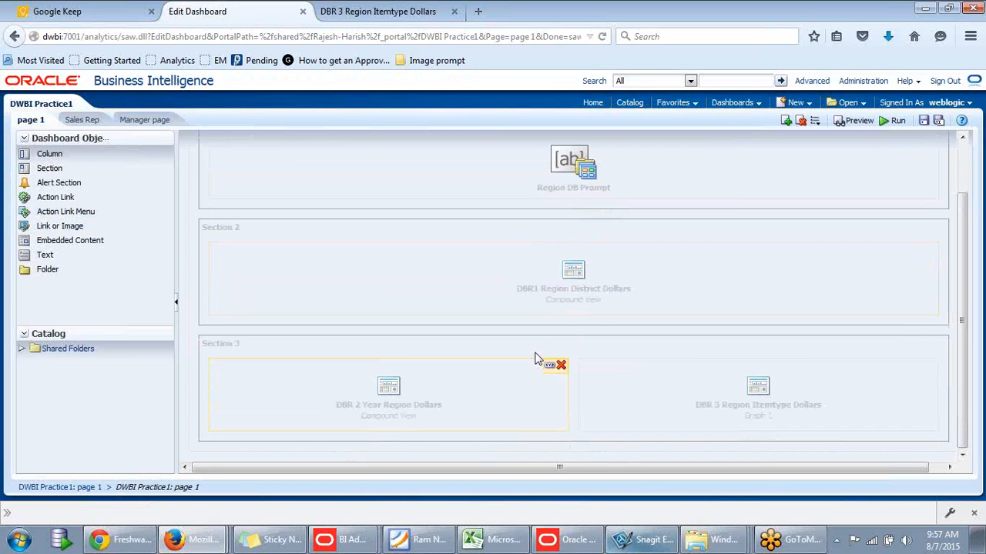
click(548, 368)
click(559, 451)
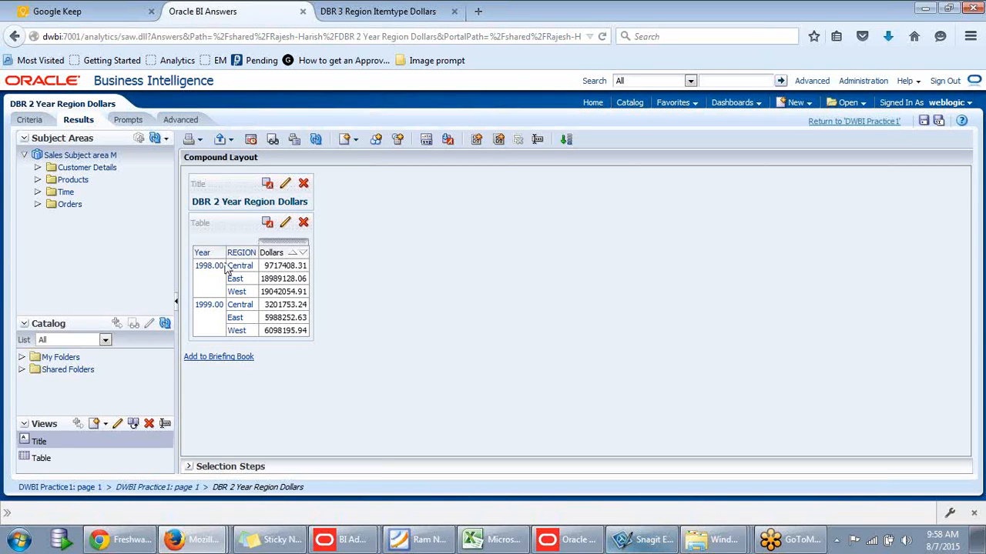
click(30, 121)
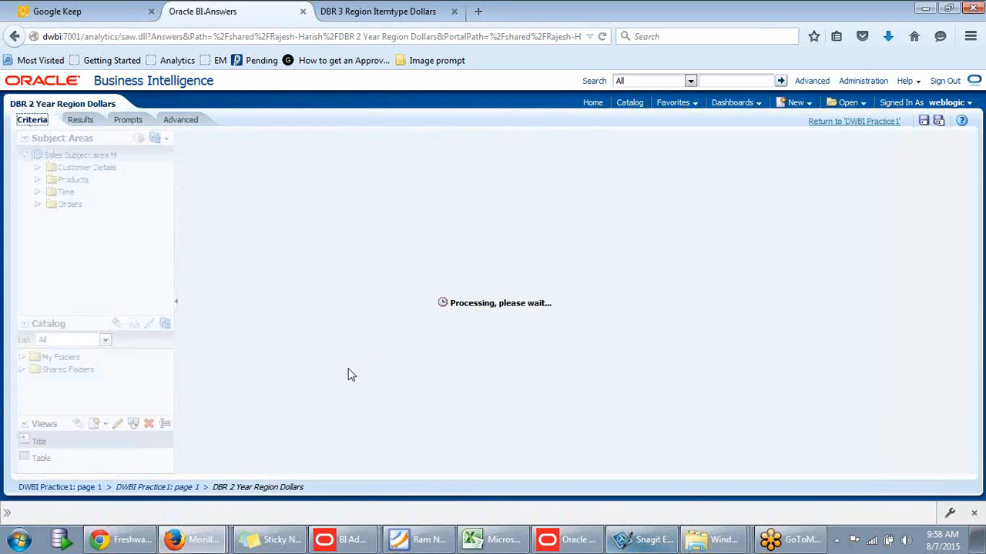
Step: Make REGION prompted in the DBR 2 Year Region Dollars filters, and save the analysis before returning to the dashboard
mouse_move(295, 228)
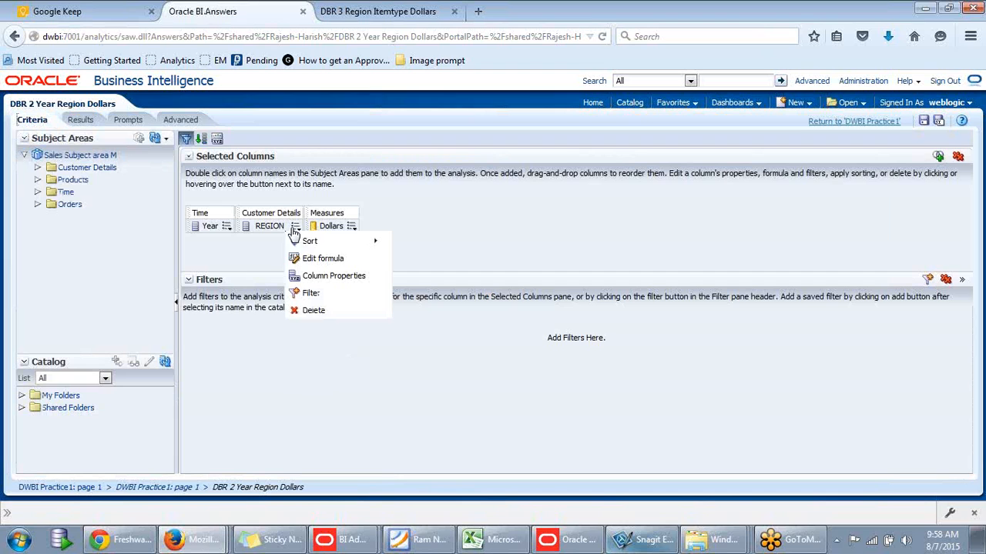
click(310, 295)
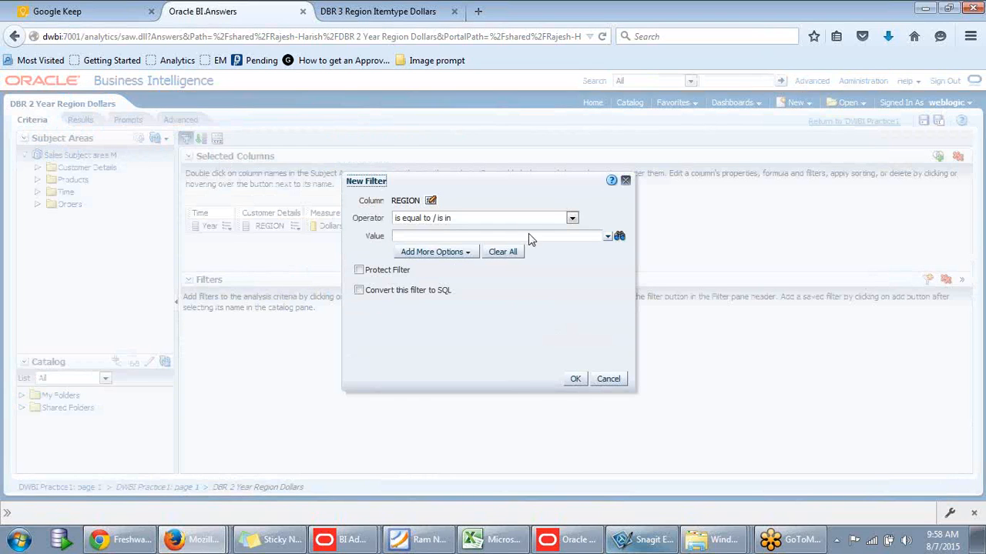
click(572, 218)
click(420, 436)
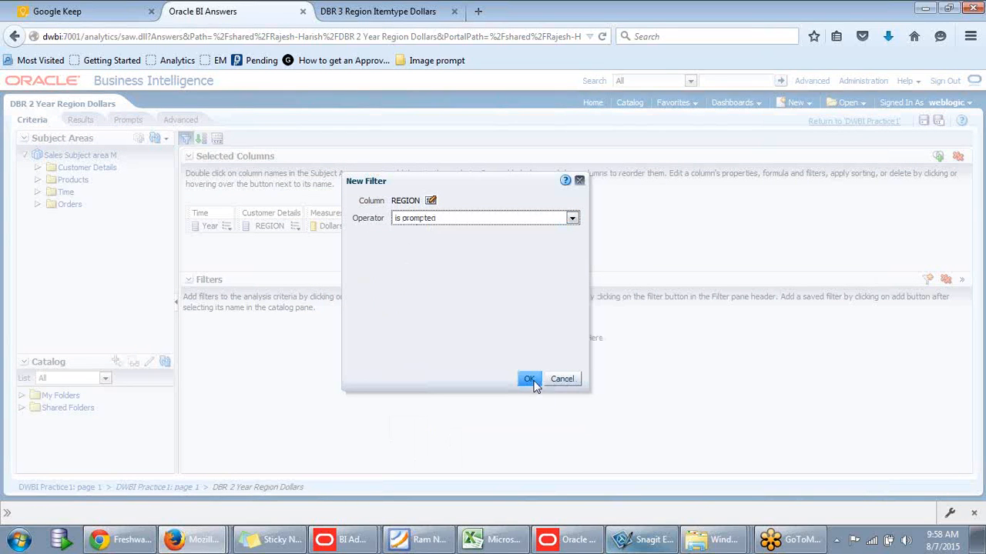
click(532, 380)
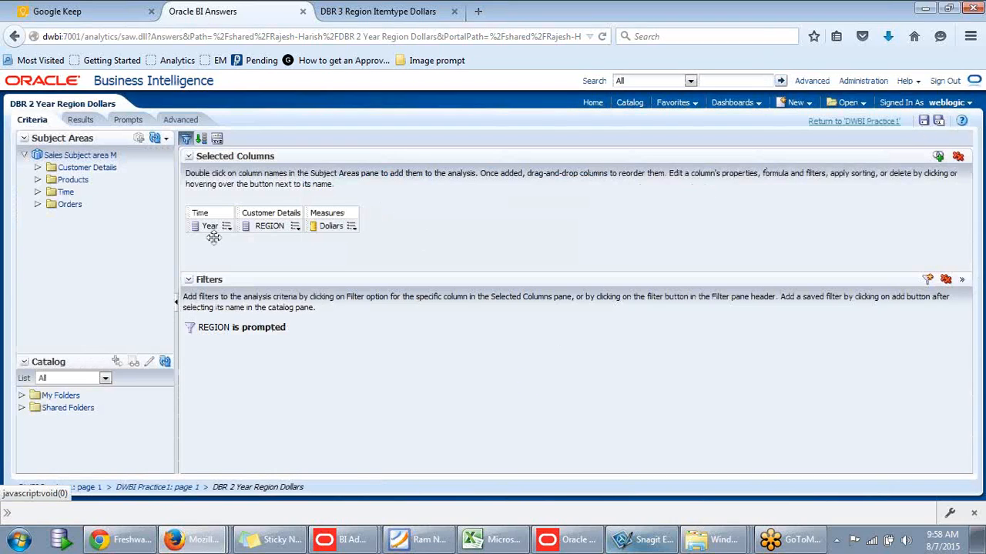
click(923, 124)
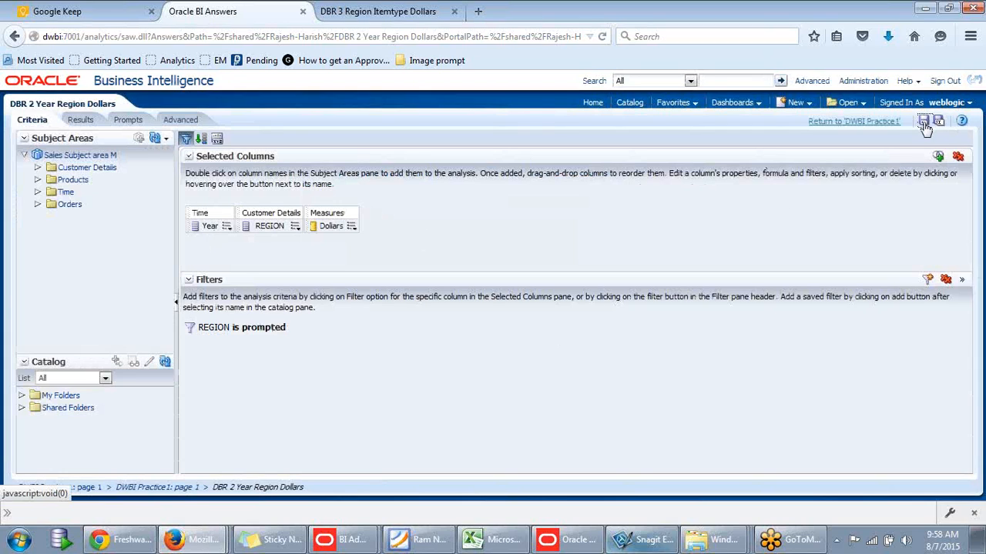
click(860, 127)
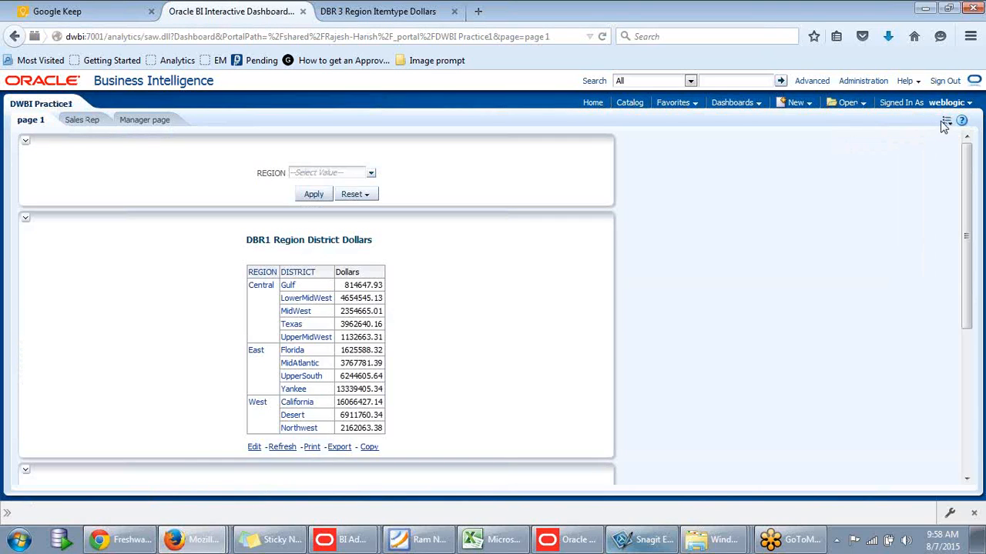
Step: Examine the DBR1 and DBR 2 tables and the Dollars graph on page 1 with no REGION value selected
click(944, 124)
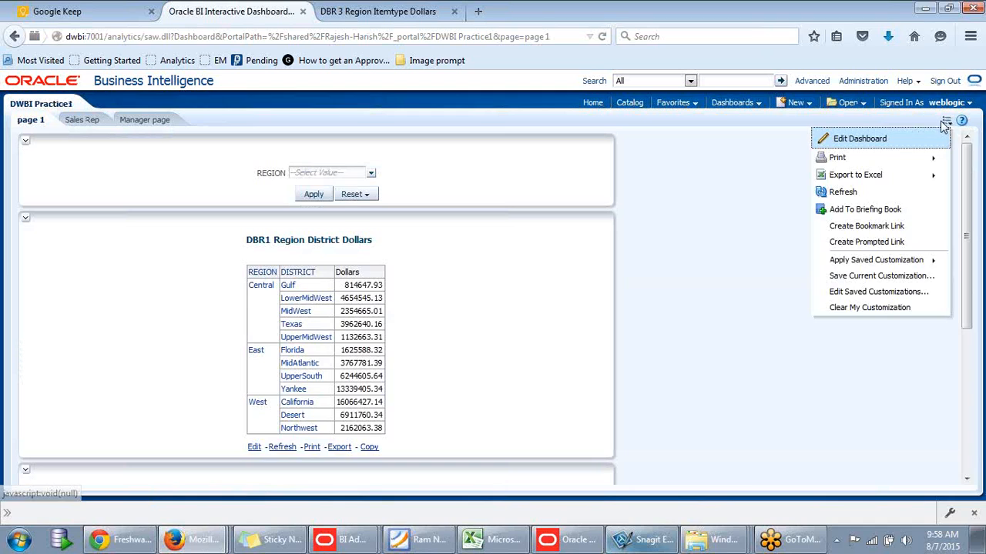
click(699, 162)
scroll(301, 297, down, 5)
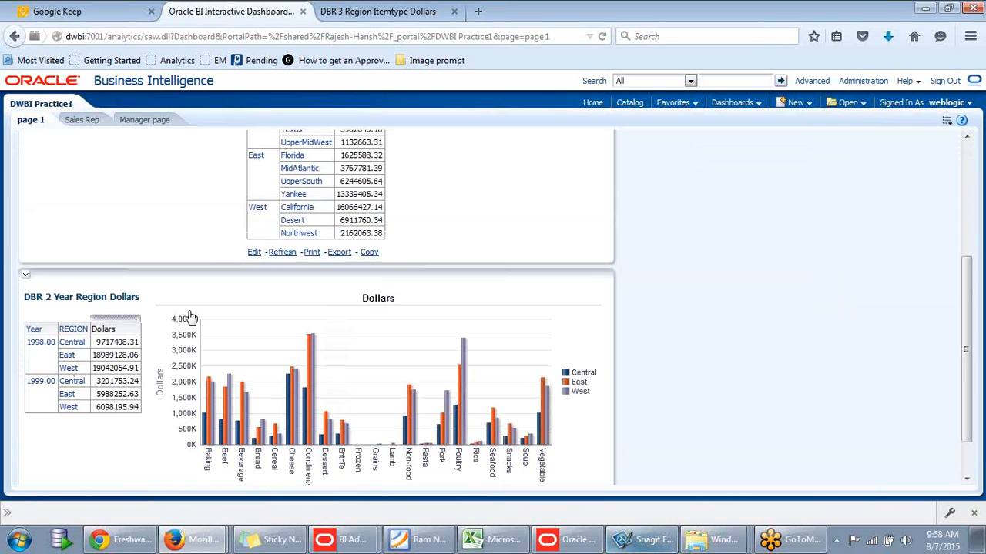
scroll(191, 318, up, 5)
scroll(191, 318, down, 3)
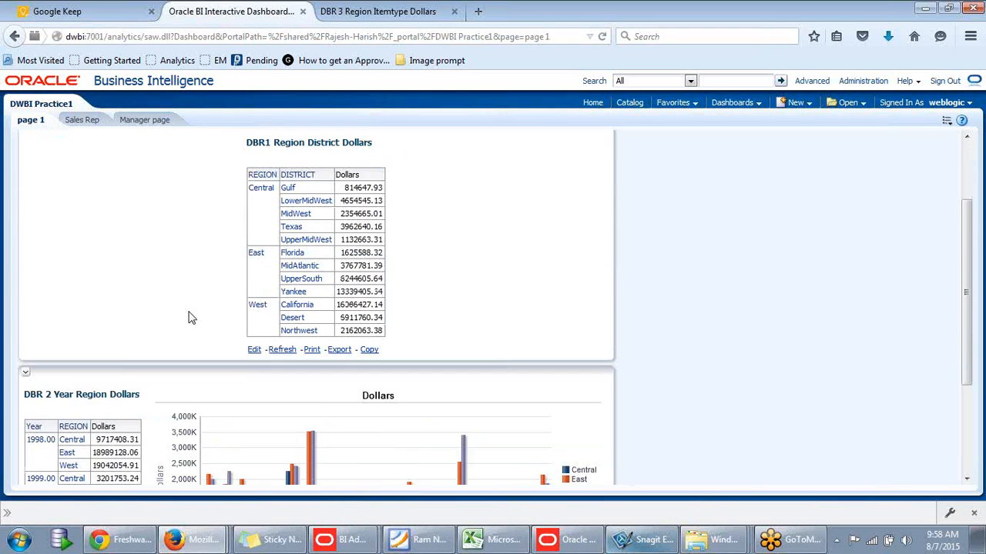
scroll(189, 319, down, 3)
scroll(189, 319, up, 5)
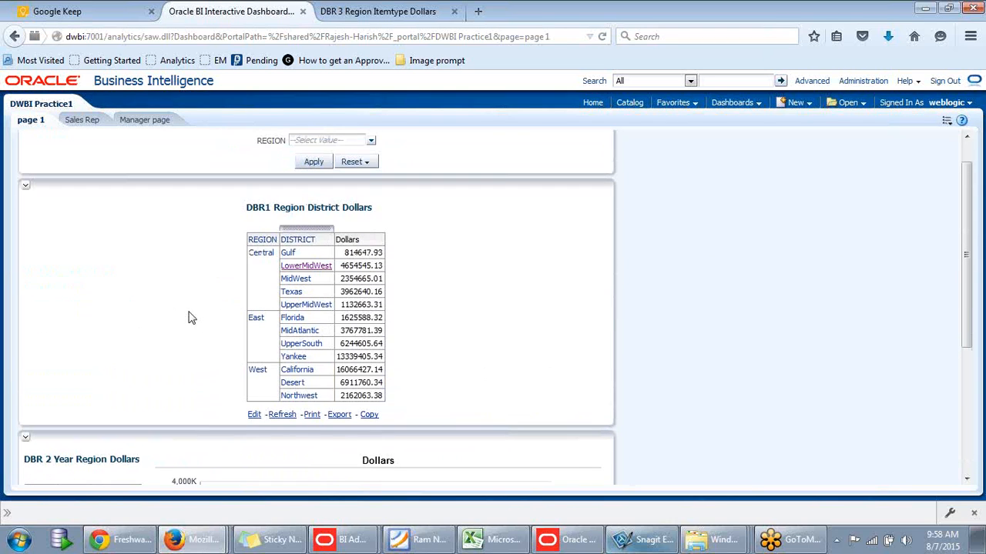
Step: Filter page 1 to the Central region with the REGION prompt to check which reports respond
click(370, 141)
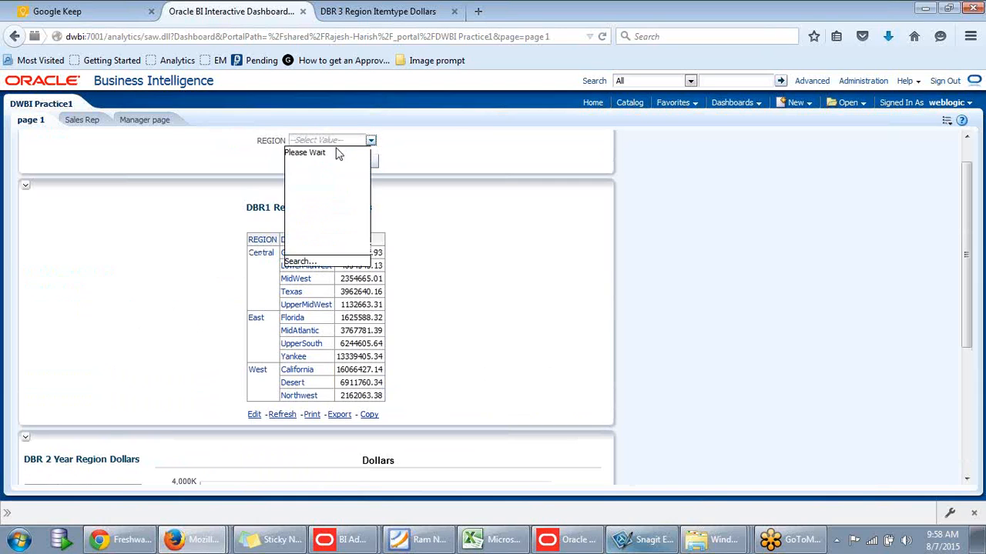
click(297, 170)
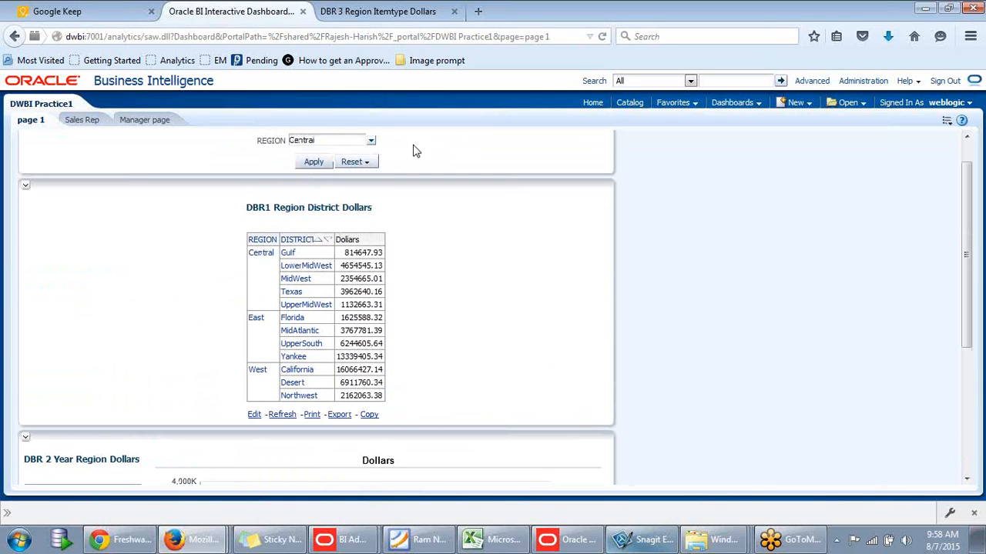
click(310, 165)
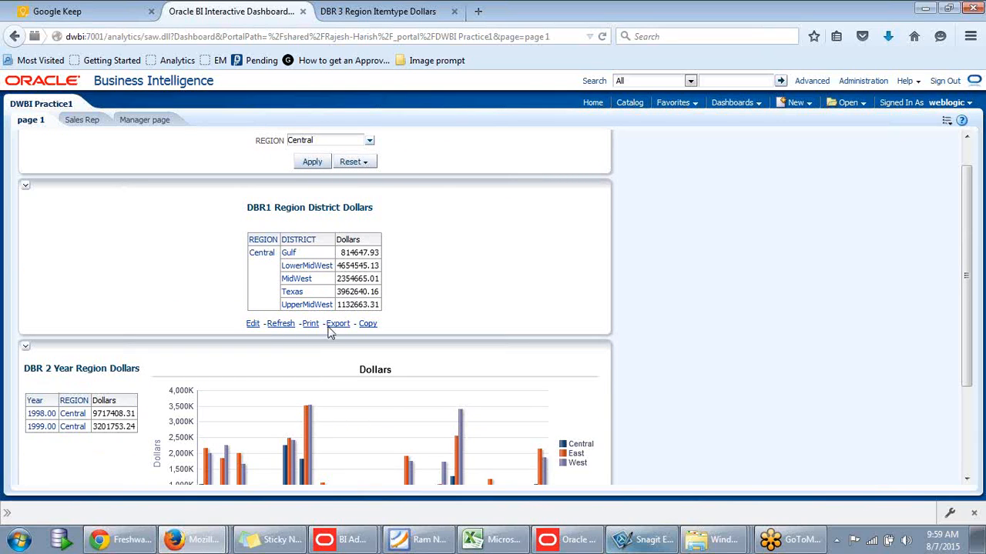
Step: Edit the dashboard and open the DBR 3 Region Itemtype Dollars analysis from Section 3 at its criteria
scroll(680, 264, up, 1)
click(946, 120)
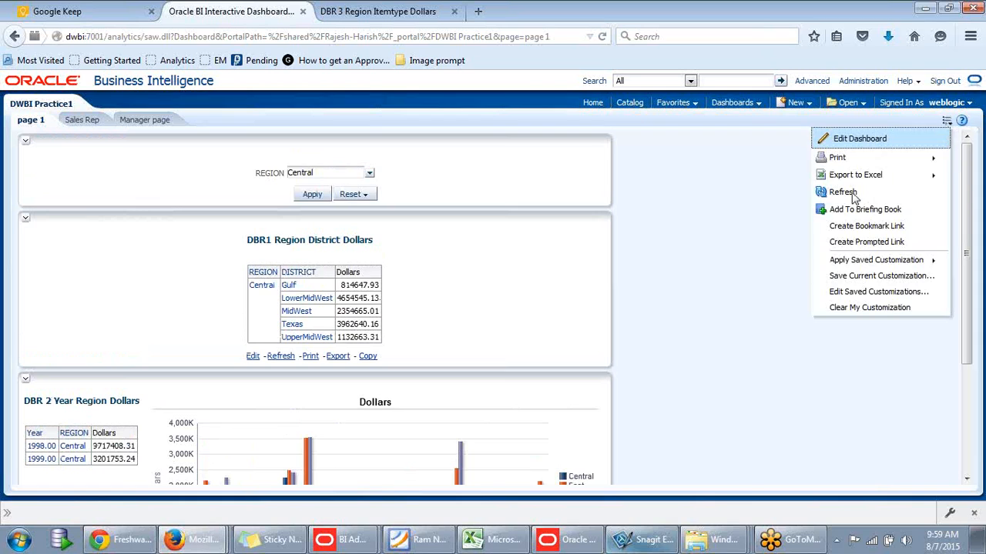
mouse_move(862, 176)
click(870, 144)
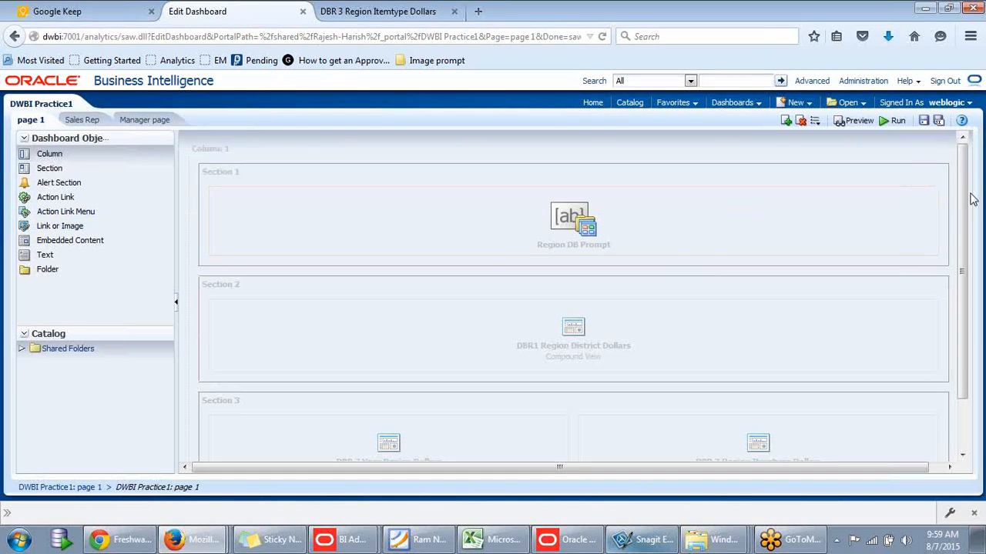
drag(969, 197, 967, 279)
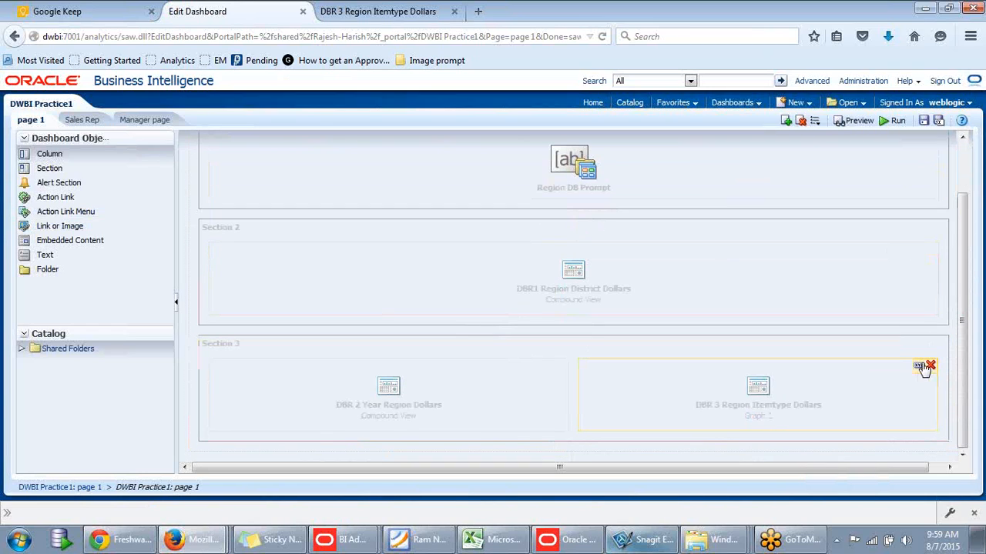
click(919, 368)
click(881, 446)
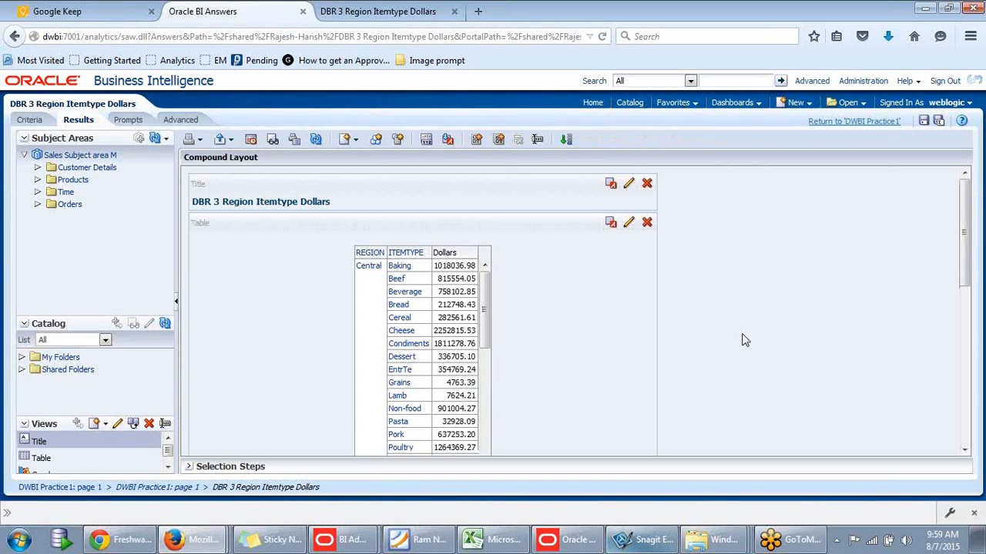
drag(965, 304, 970, 222)
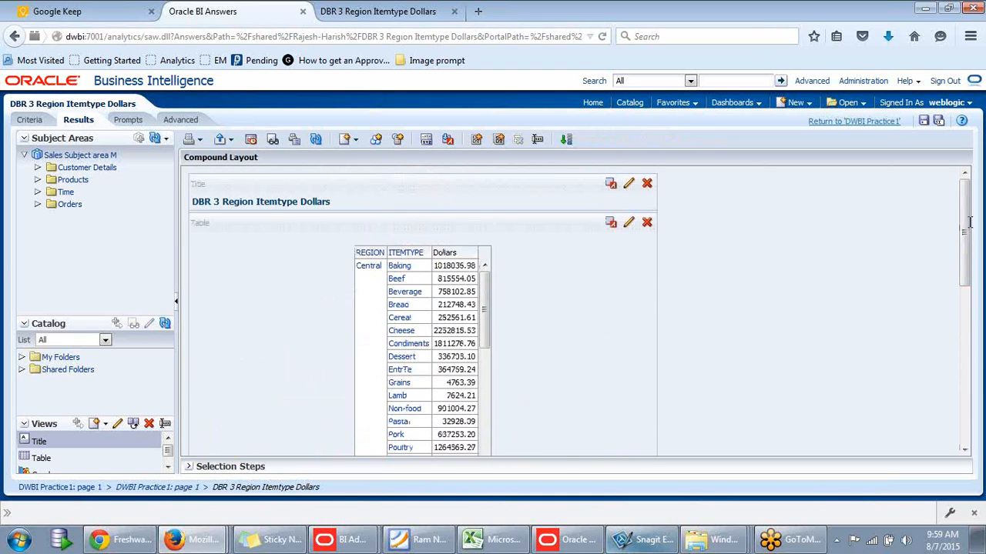
click(45, 121)
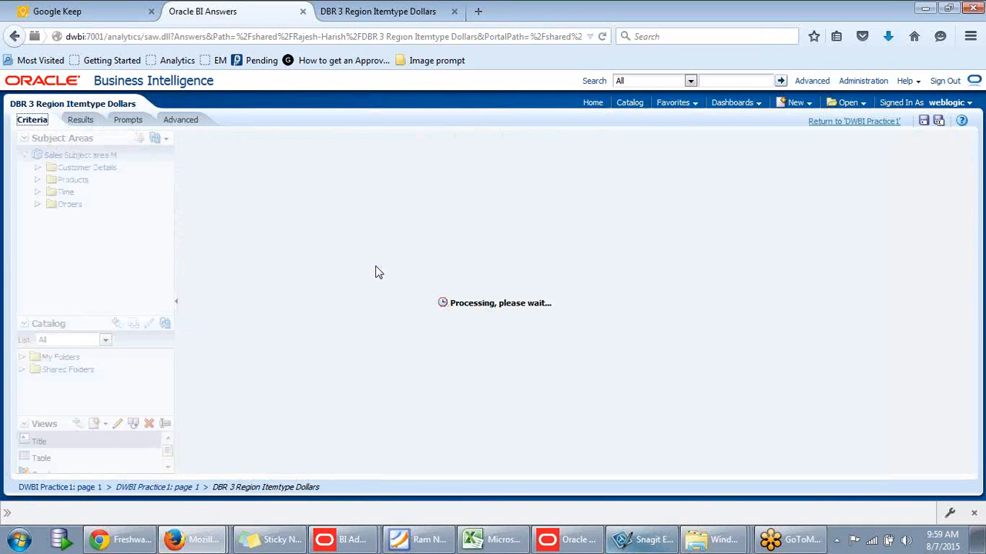
Step: Remove ITEMTYPE from the selected columns, and add it back from the Products folder between REGION and Dollars
click(315, 228)
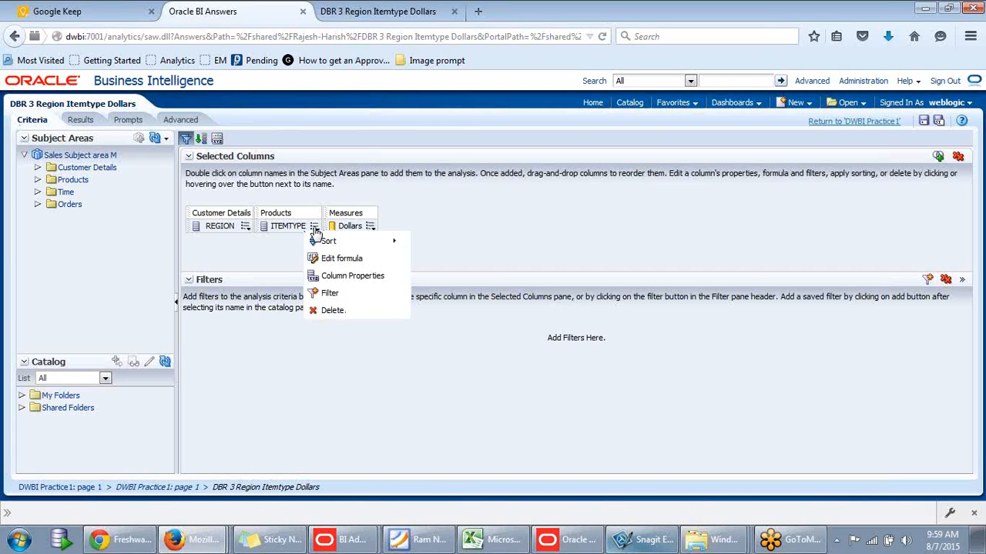
click(326, 309)
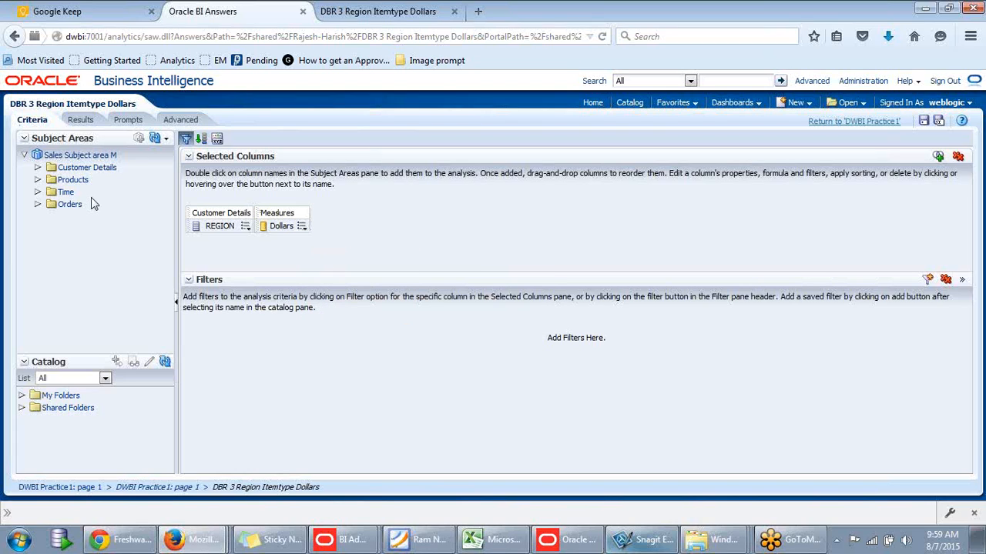
click(245, 227)
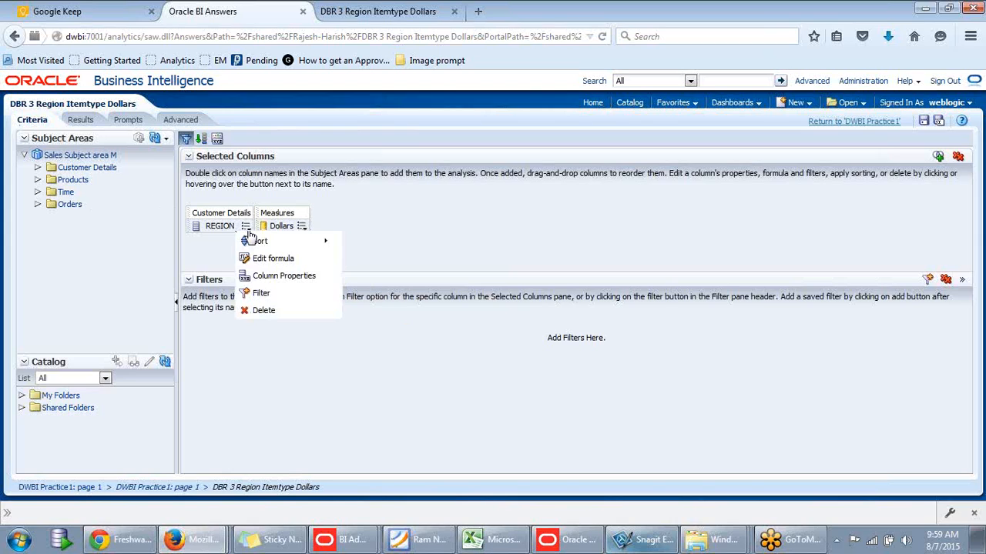
click(247, 231)
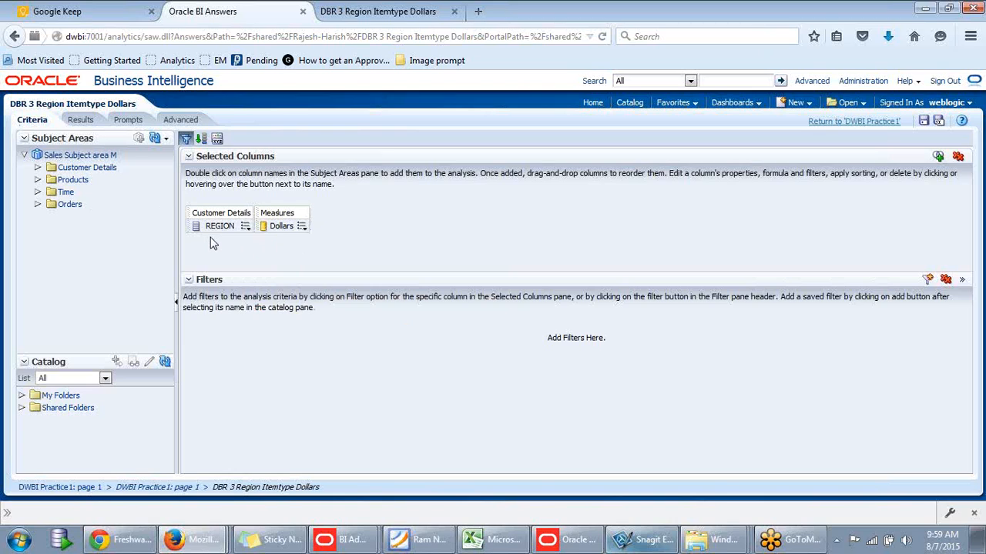
click(37, 170)
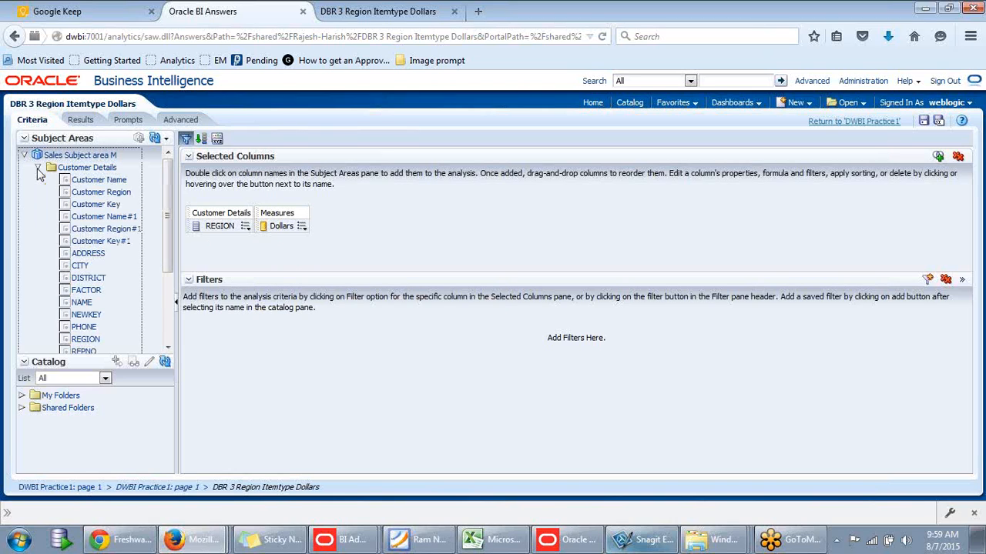
click(37, 169)
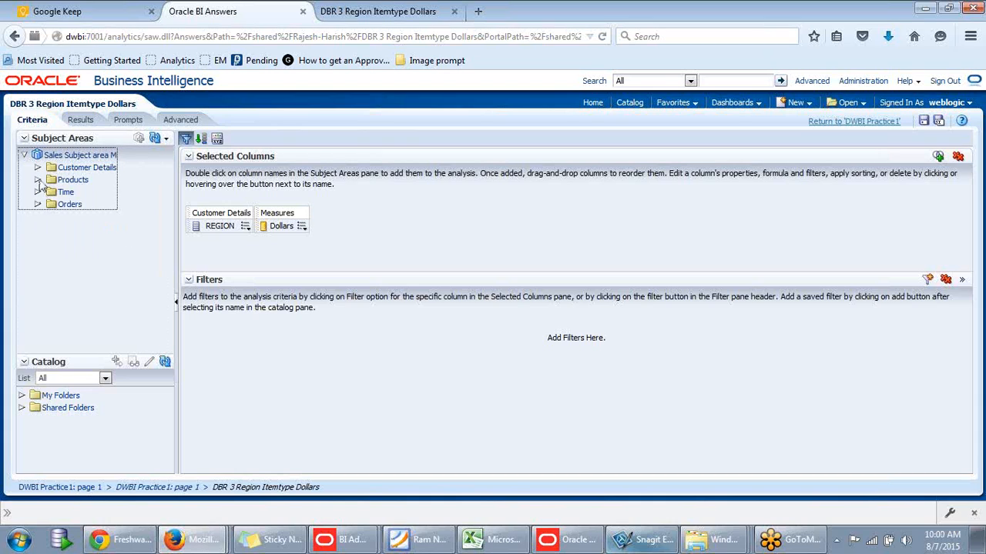
click(38, 180)
scroll(116, 255, down, 3)
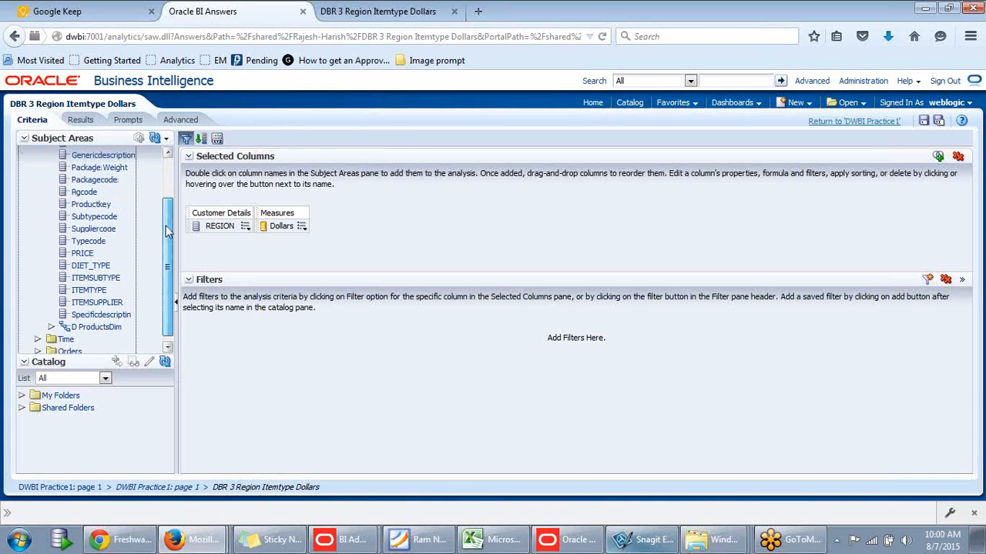
drag(96, 288, 244, 265)
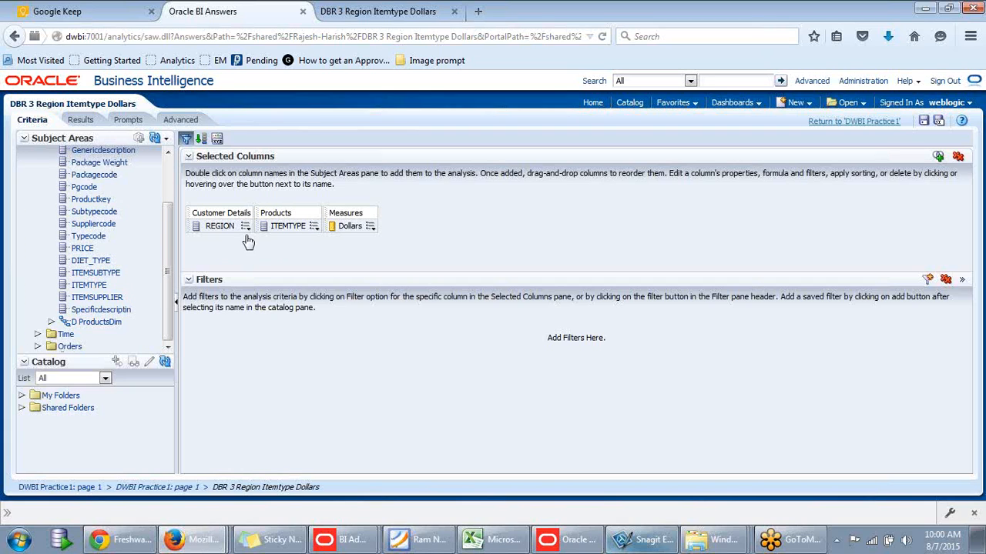
Step: Add an "is prompted" filter on REGION to DBR 3 Region Itemtype Dollars, and save the analysis before returning to the dashboard
click(245, 226)
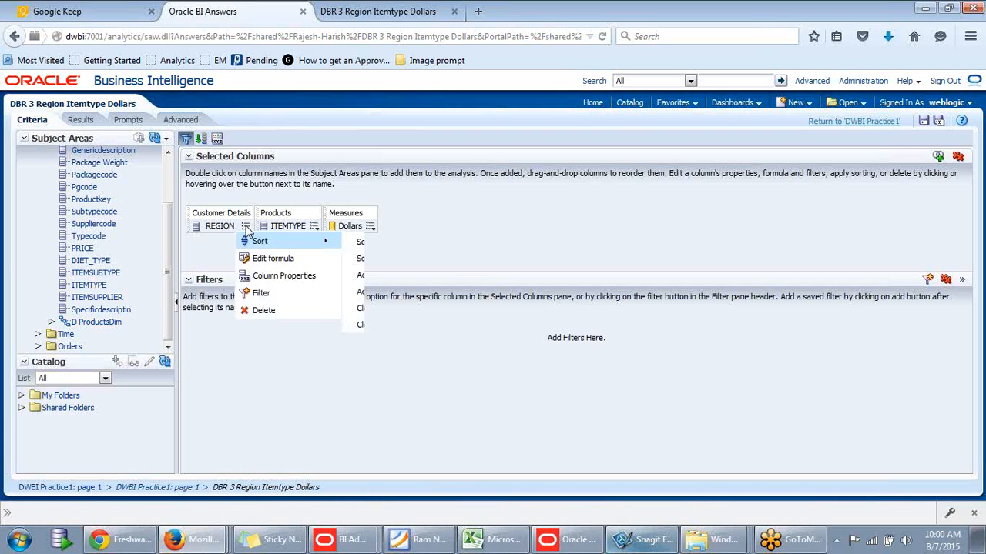
click(260, 293)
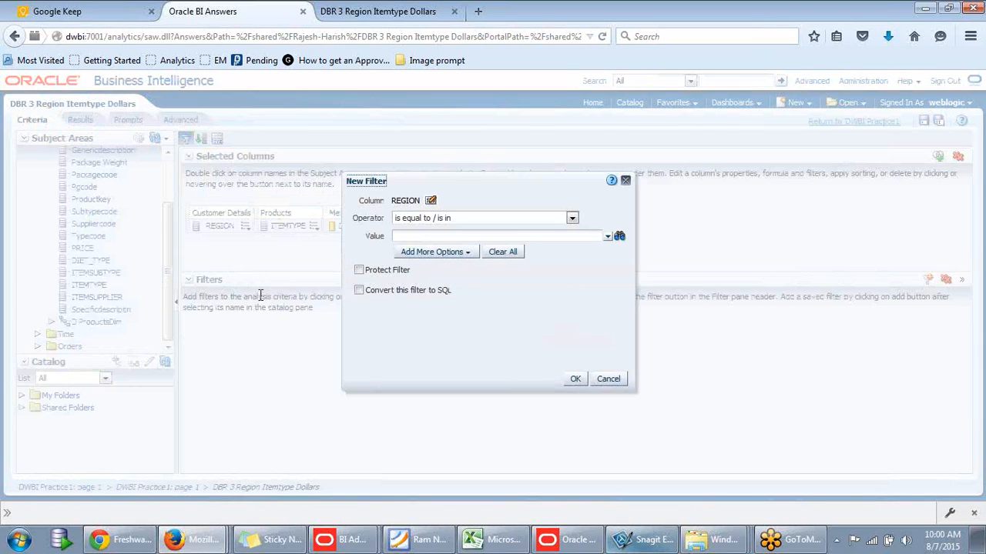
click(571, 218)
click(408, 437)
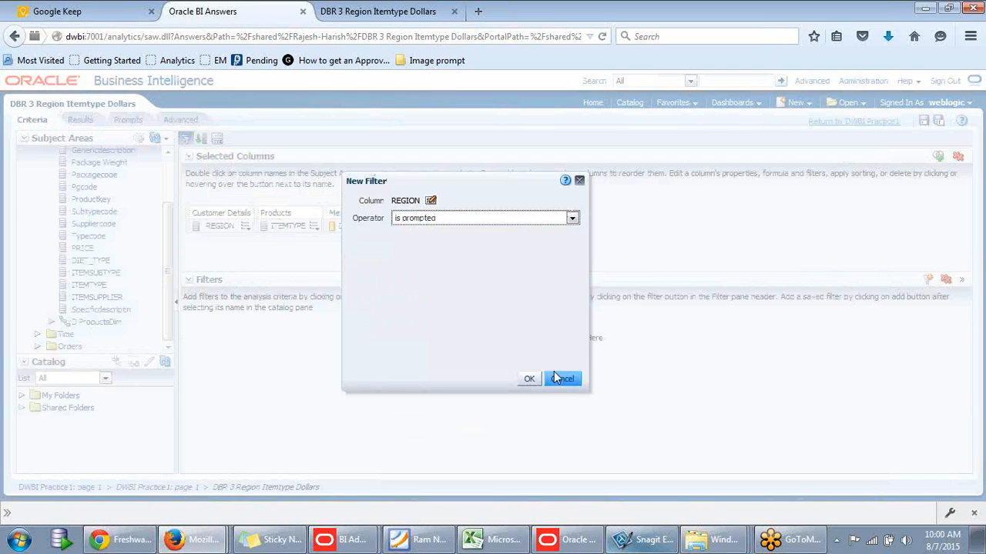
click(531, 383)
click(923, 121)
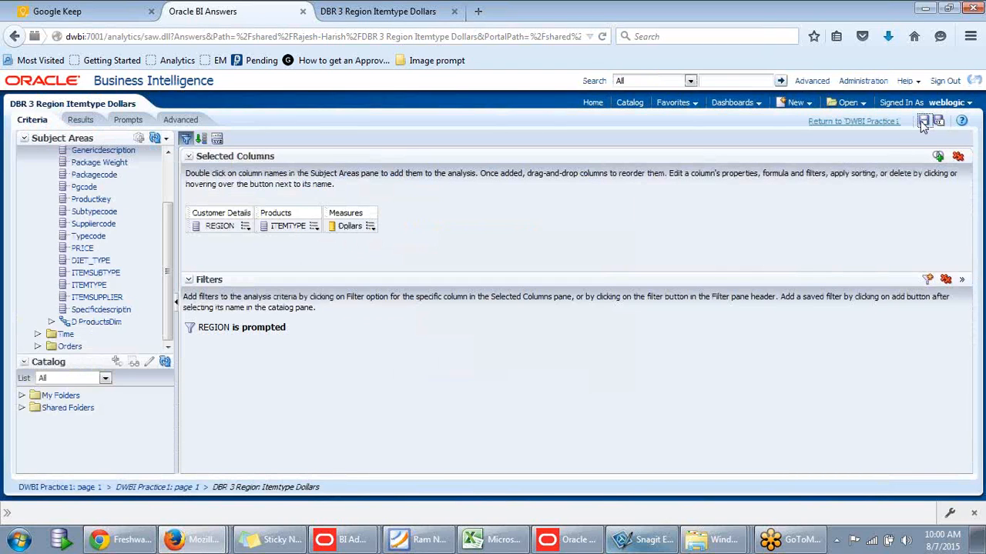
click(852, 125)
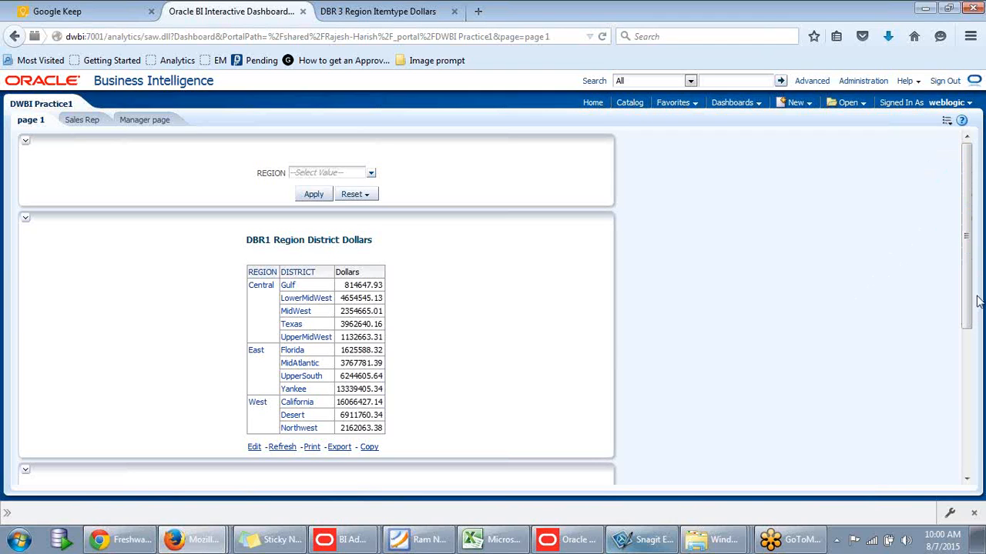
Step: Select Central and East in the REGION prompt on page 1 and apply them
scroll(958, 281, down, 2)
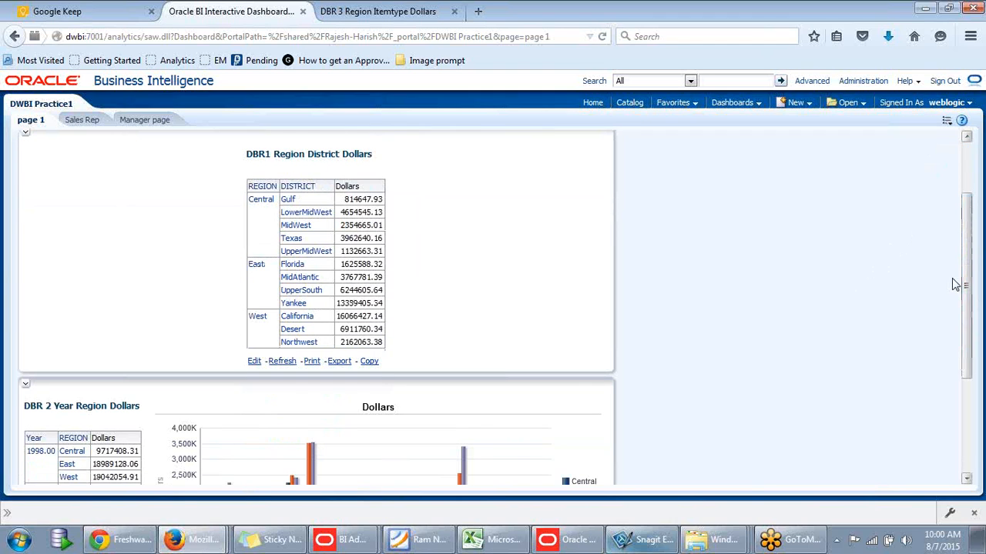
drag(968, 245, 983, 163)
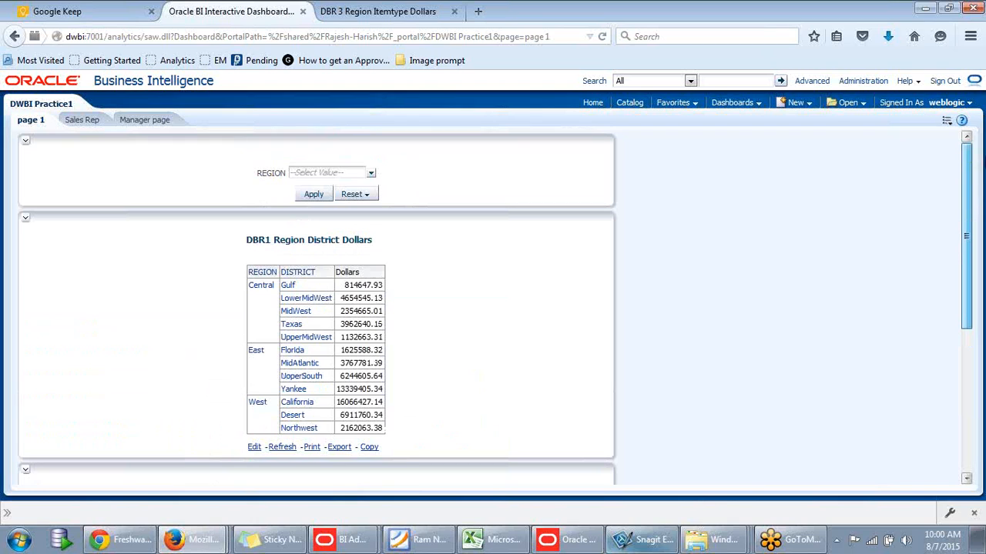
click(371, 173)
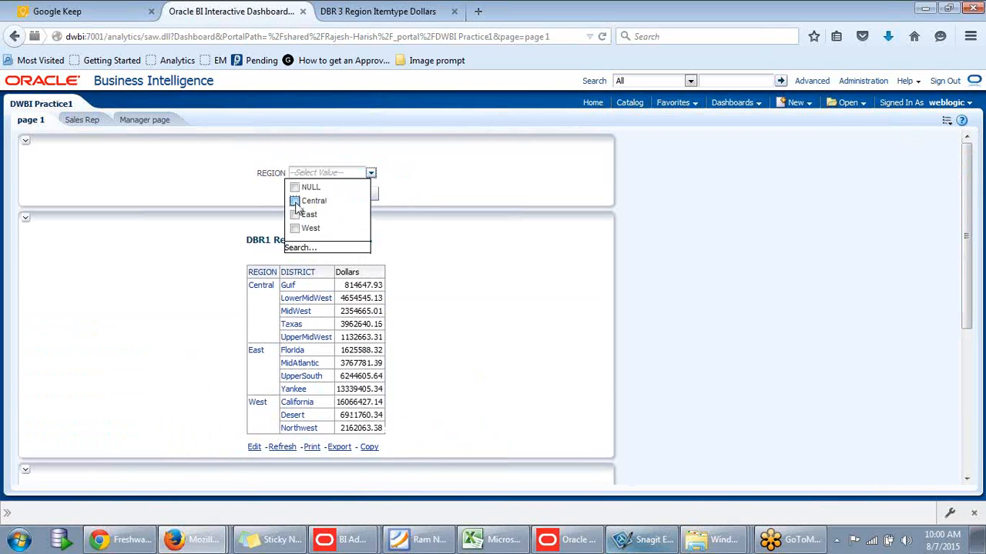
click(295, 201)
click(295, 214)
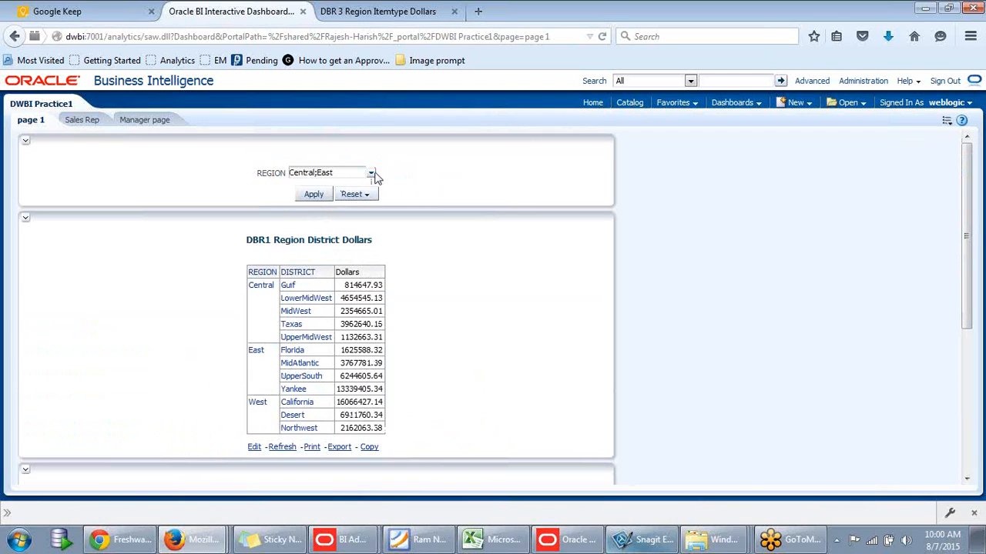
click(371, 173)
click(444, 174)
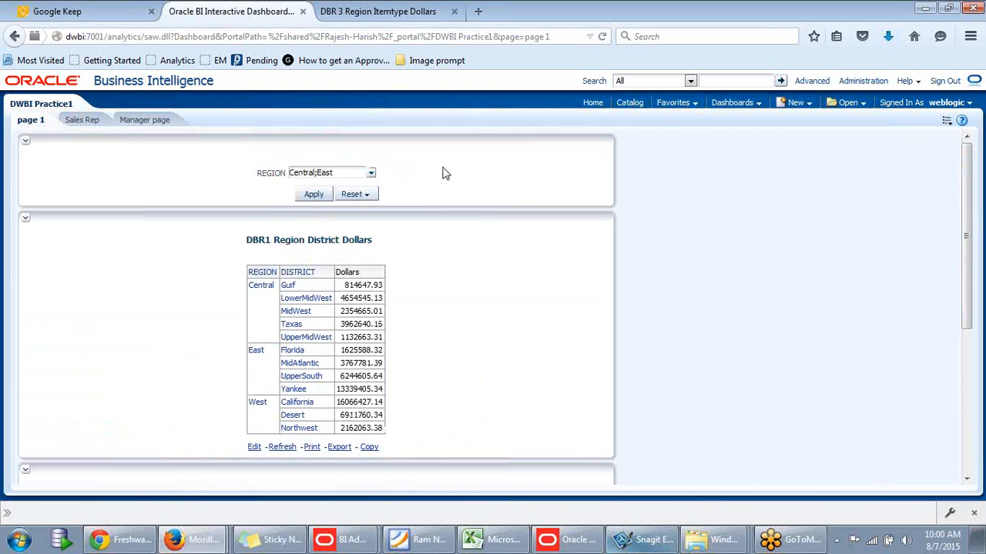
click(322, 194)
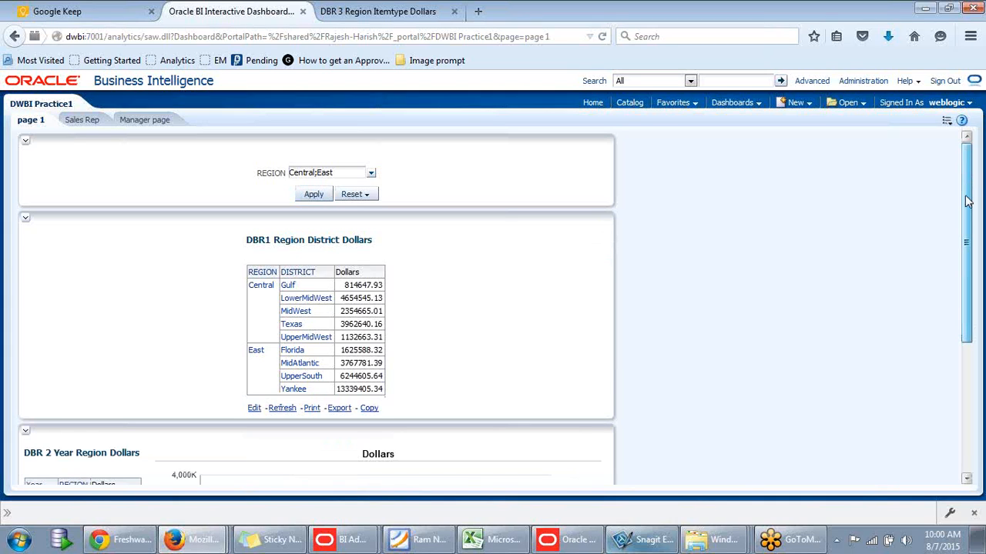
Step: Examine the regions shown in the DBR1 table, the DBR 2 table and the Dollars graph under the Central and East selection
drag(967, 180, 967, 313)
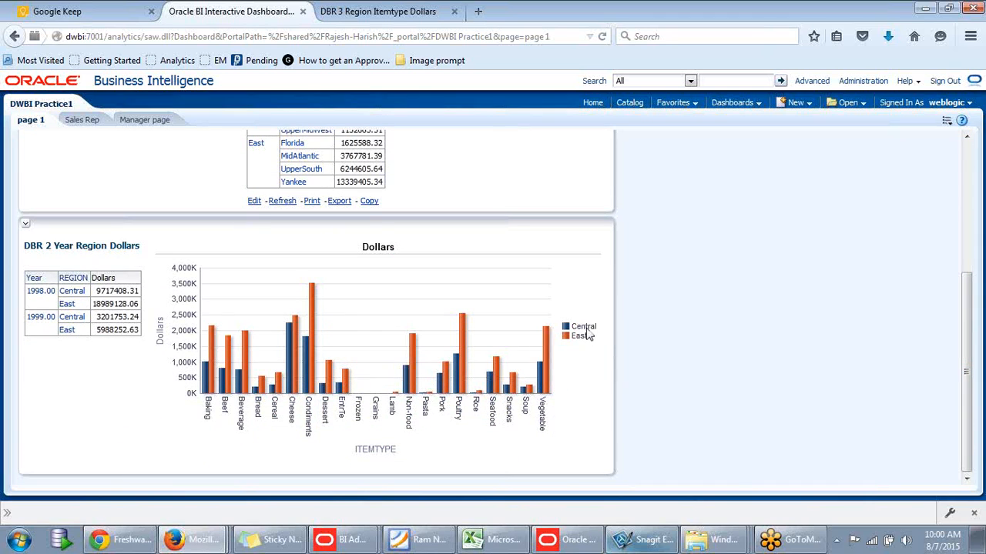
drag(969, 299, 982, 192)
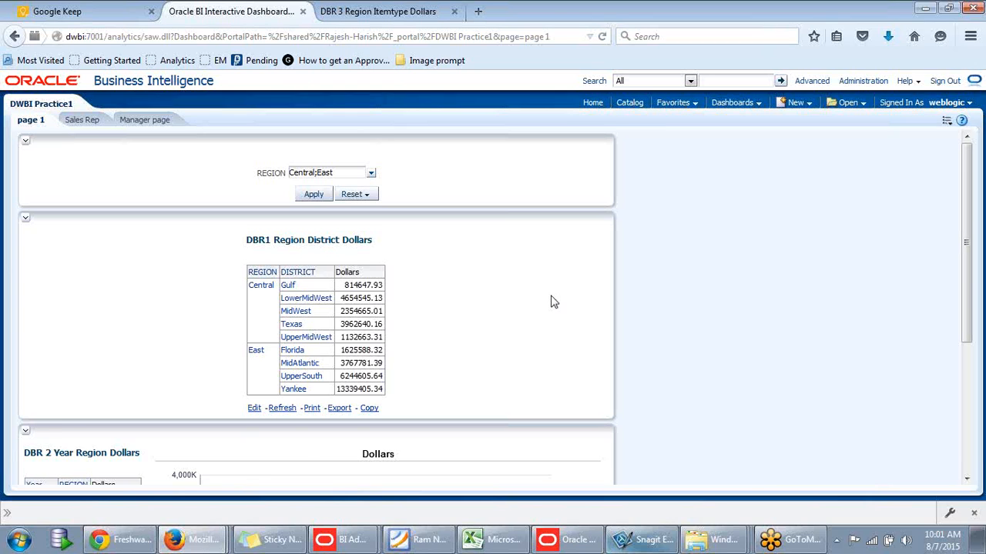
scroll(550, 301, down, 5)
scroll(546, 298, up, 5)
scroll(546, 299, down, 5)
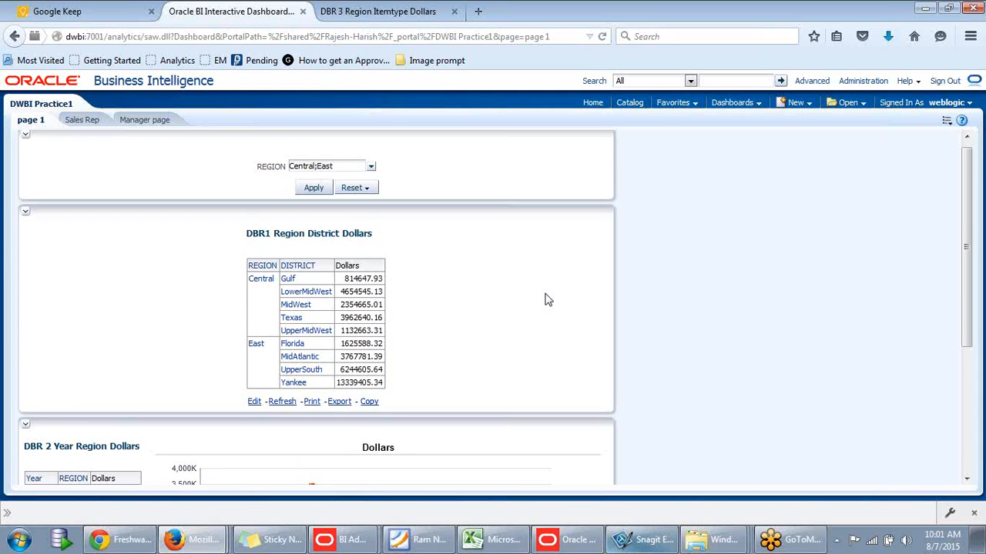
scroll(546, 299, up, 5)
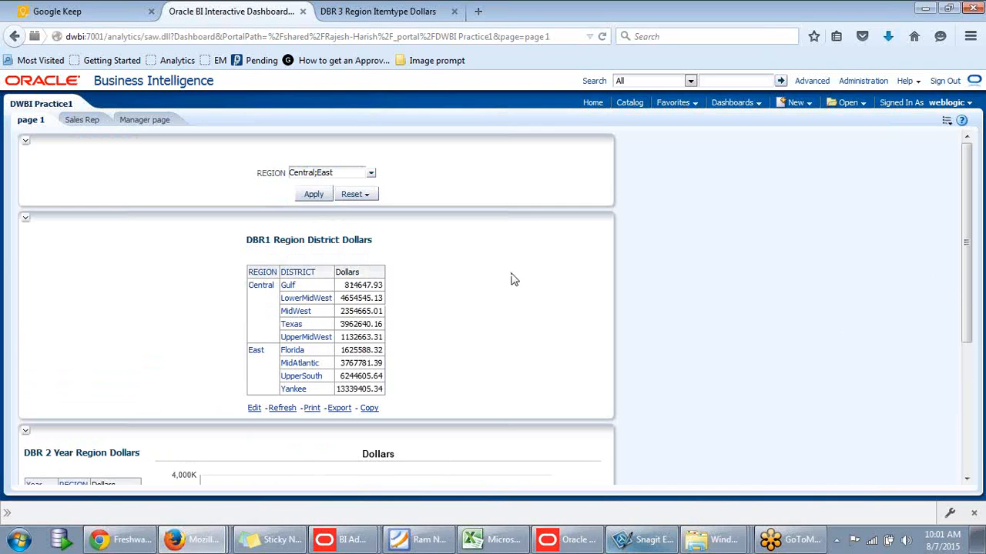
drag(967, 223, 970, 188)
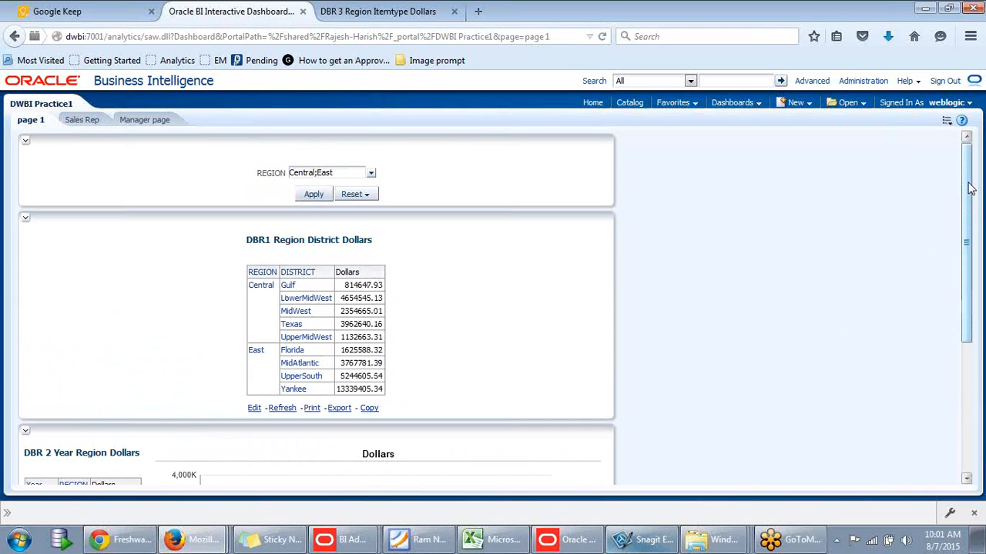
mouse_move(970, 187)
mouse_down()
mouse_move(970, 202)
mouse_move(969, 187)
mouse_up()
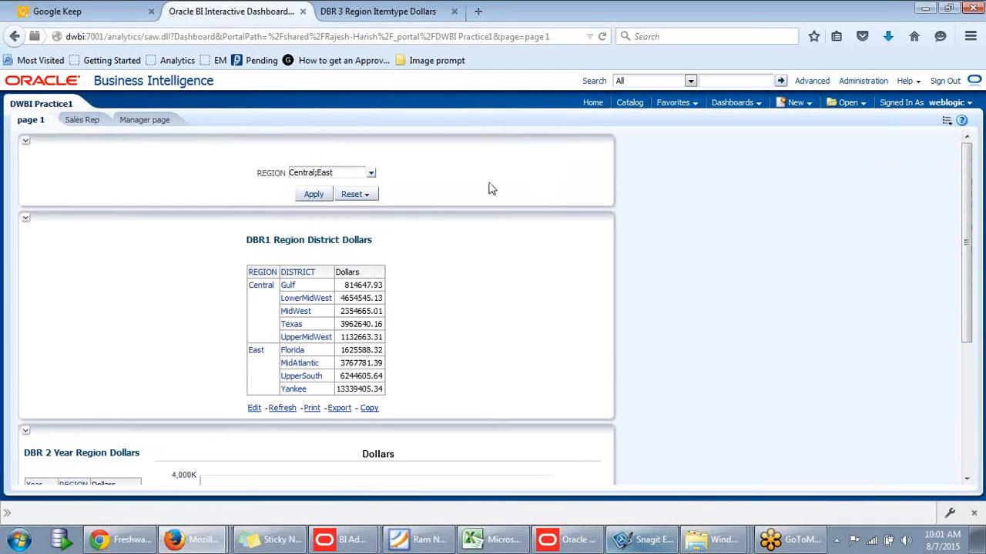
scroll(478, 341, down, 2)
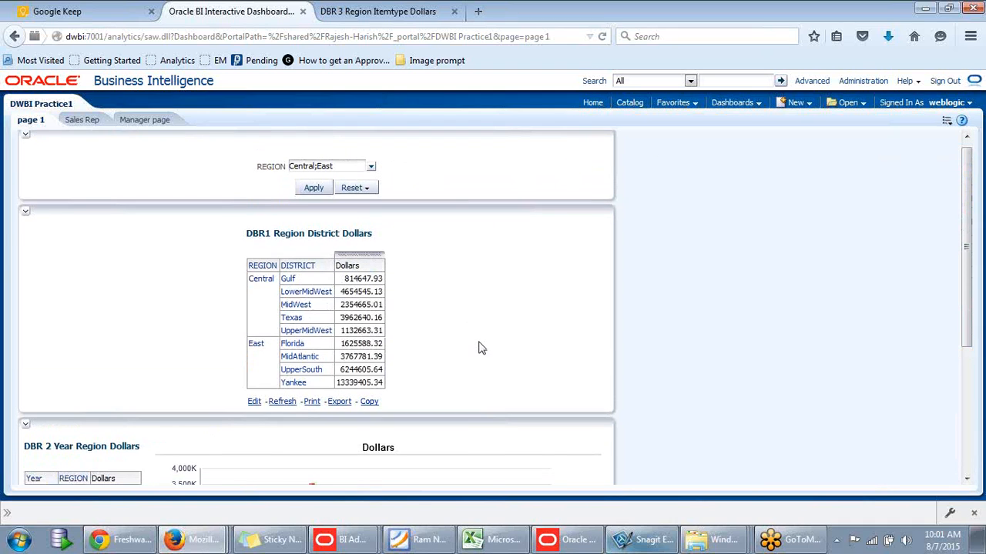
Step: Review the REGION prompt's available choices and the page 1 reports under the Central and East selection
scroll(462, 270, up, 2)
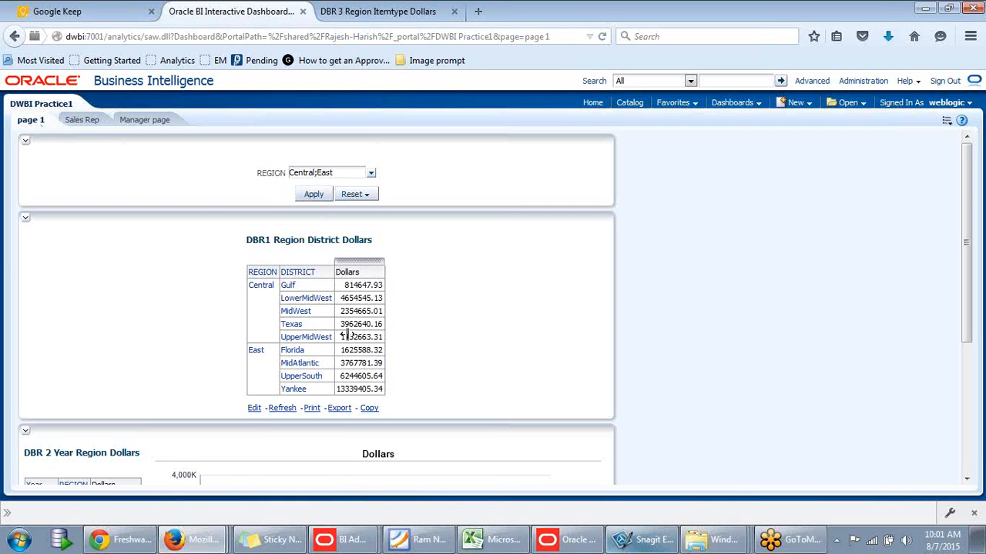
mouse_move(969, 206)
mouse_down()
mouse_move(967, 331)
mouse_move(972, 216)
mouse_up()
click(371, 162)
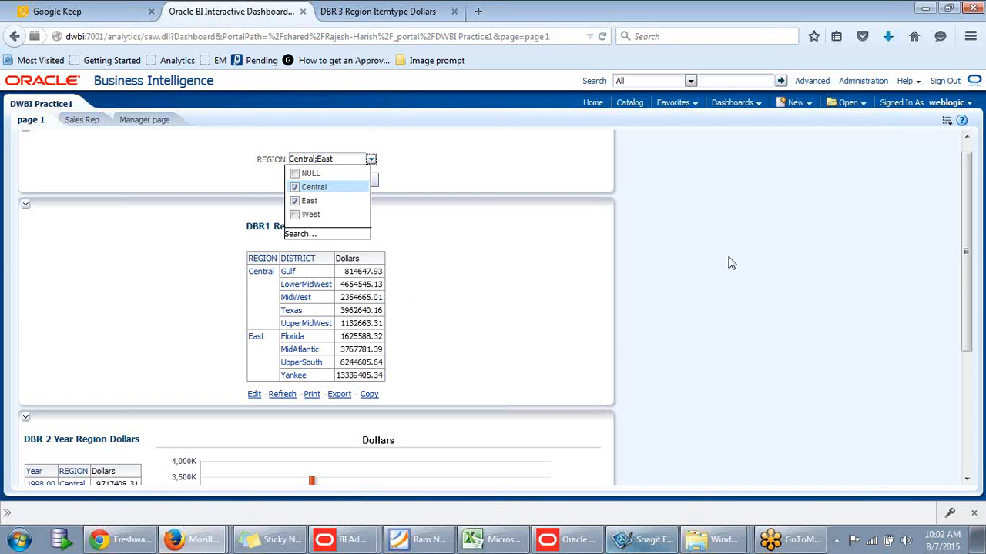
click(729, 283)
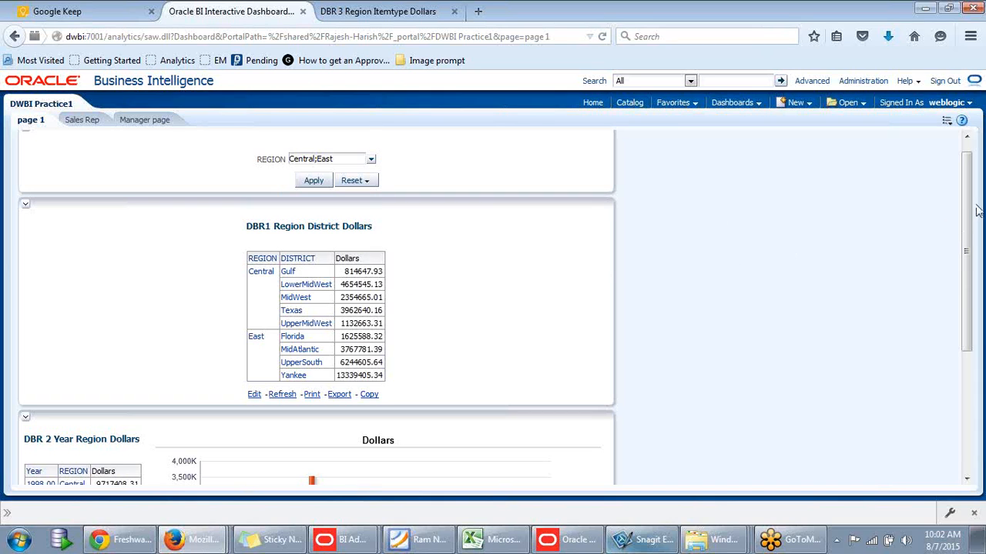
mouse_move(968, 202)
mouse_down()
mouse_move(974, 186)
mouse_move(965, 298)
mouse_move(964, 183)
mouse_up()
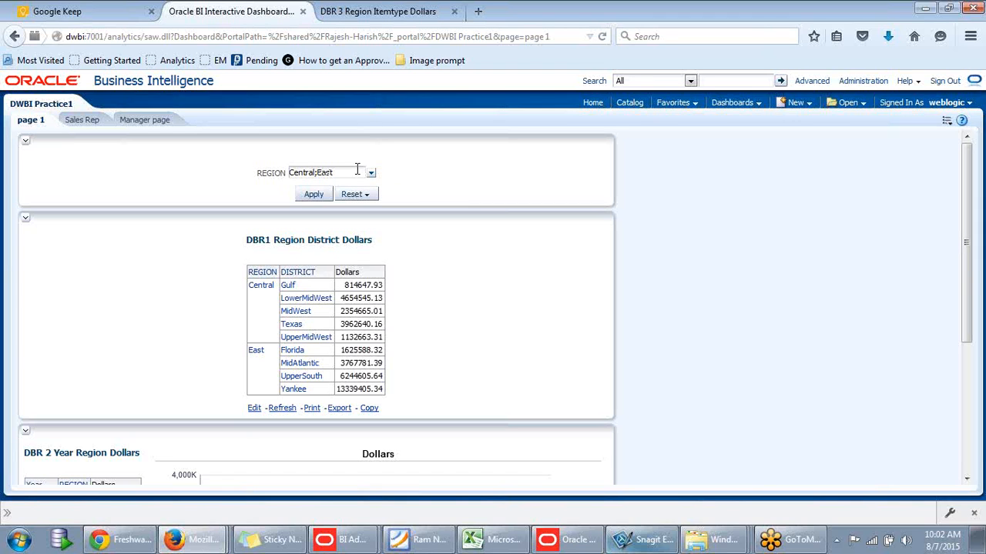
scroll(458, 282, down, 5)
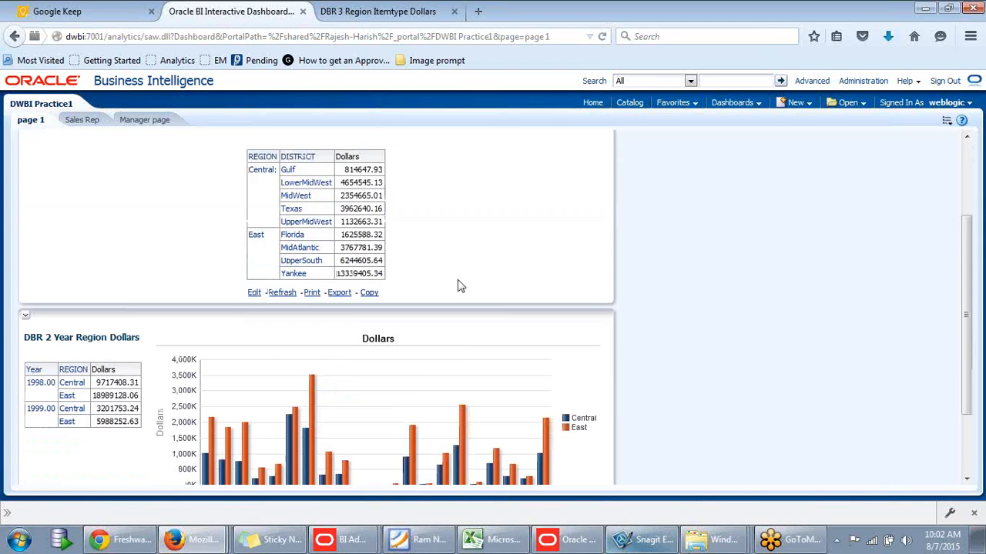
scroll(460, 311, up, 5)
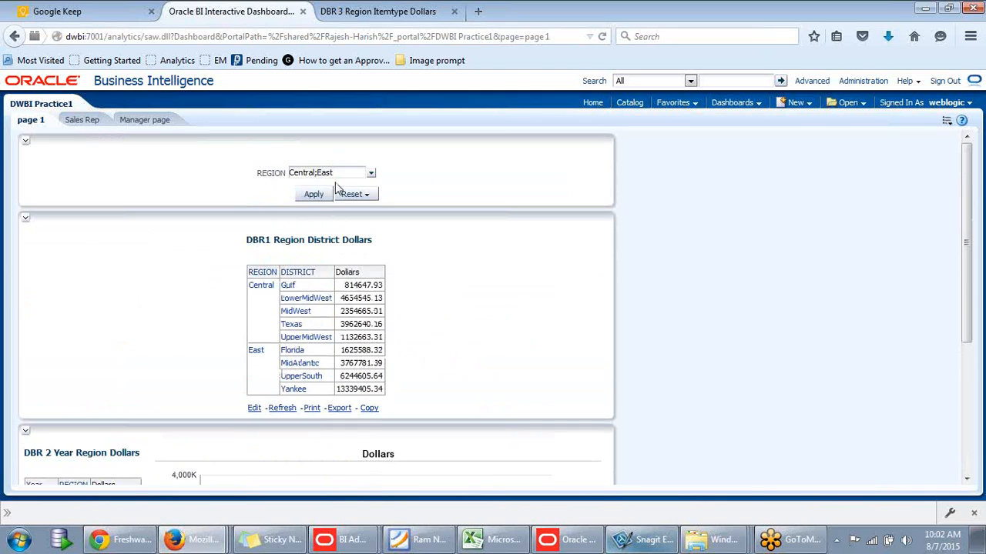
scroll(373, 256, down, 3)
scroll(288, 249, up, 1)
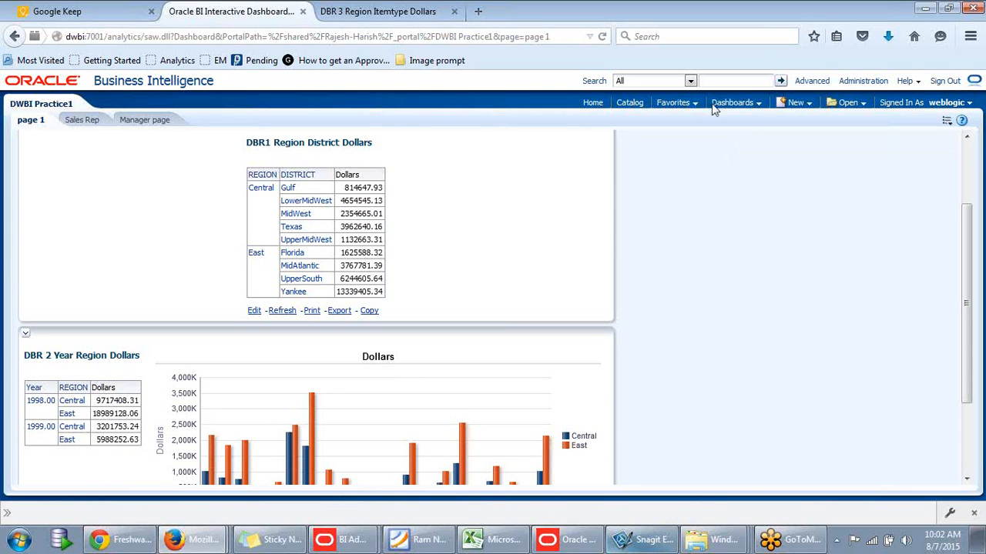
Step: Open Region DB Prompt from the catalog for editing, and expand the options of its REGION column prompt
click(639, 103)
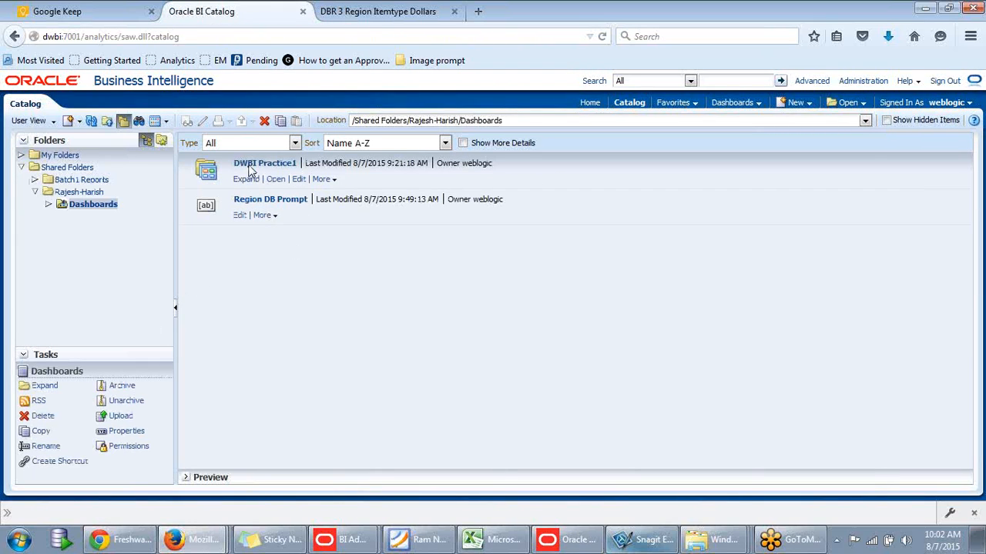
click(240, 215)
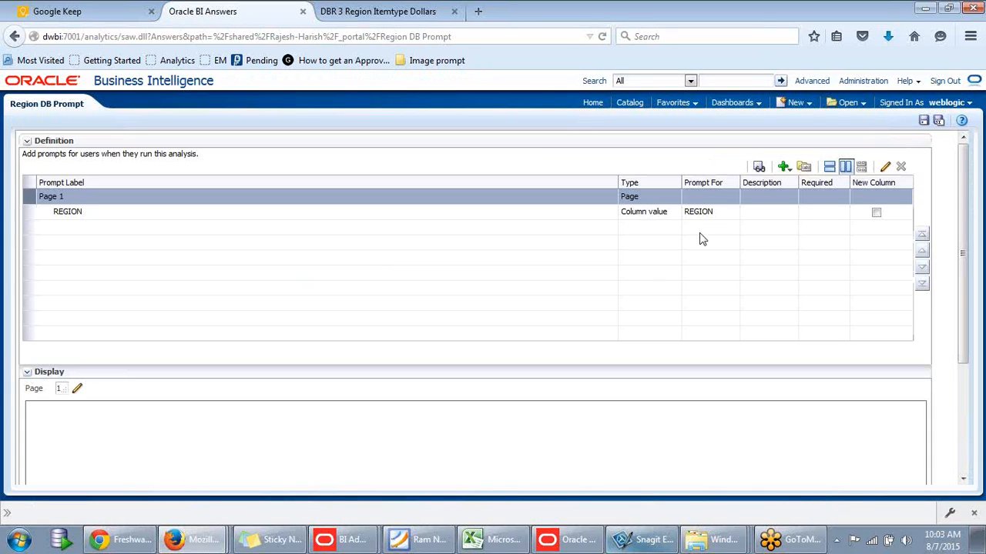
click(703, 213)
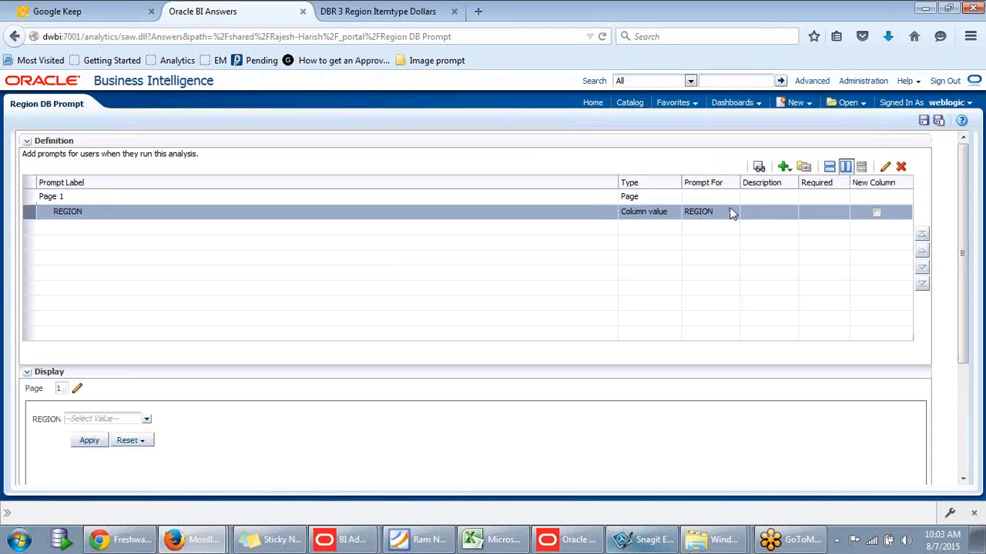
click(883, 171)
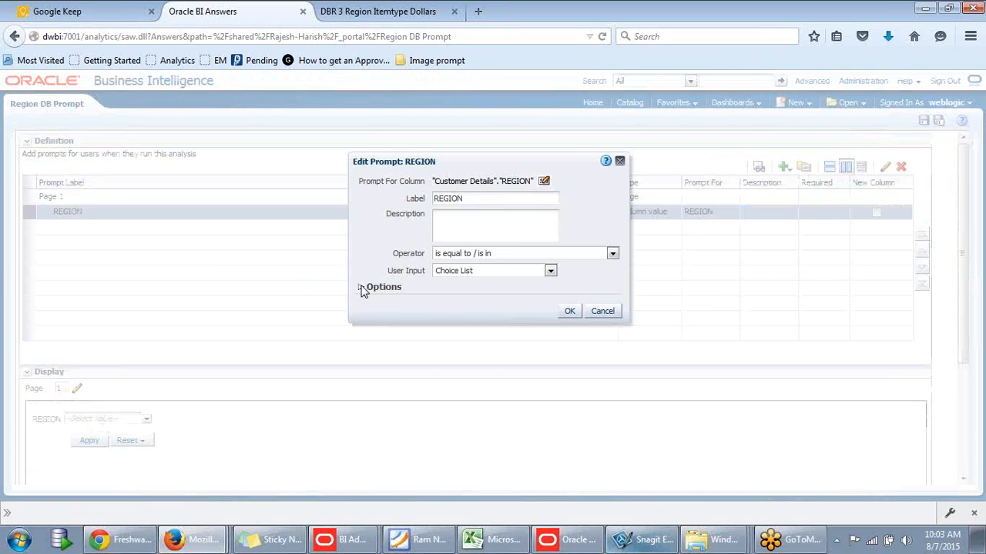
click(362, 288)
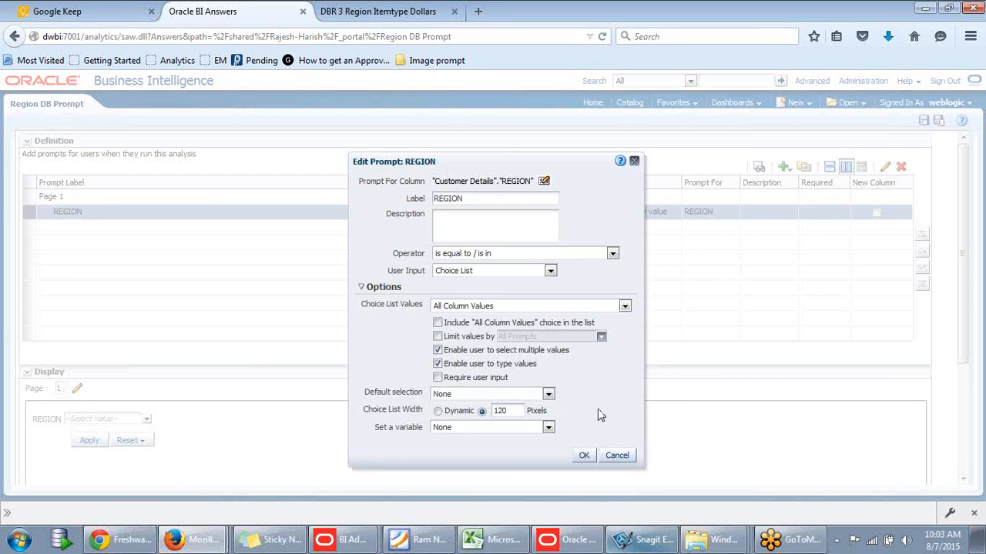
Step: Set the REGION prompt's default selection to Specific Values with Central as the value
click(547, 394)
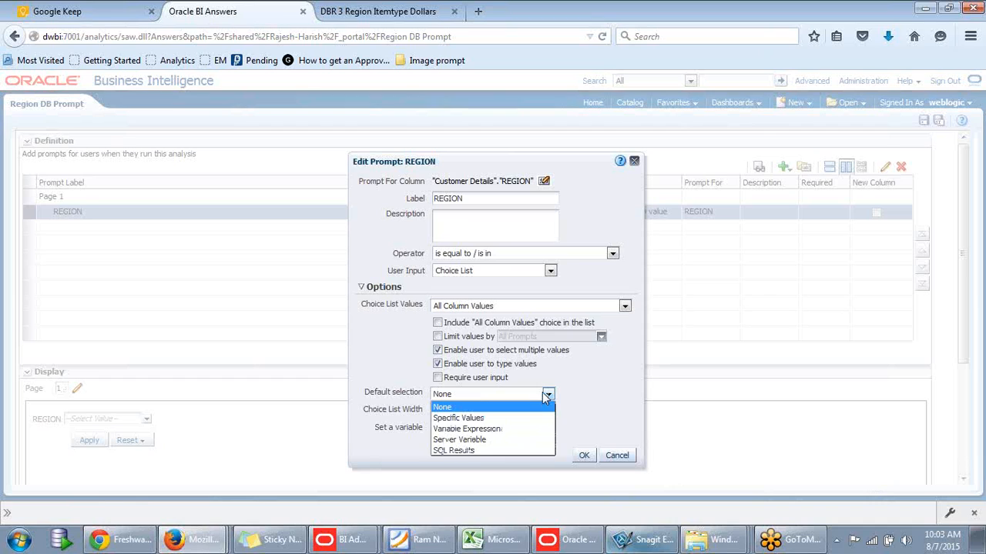
click(455, 418)
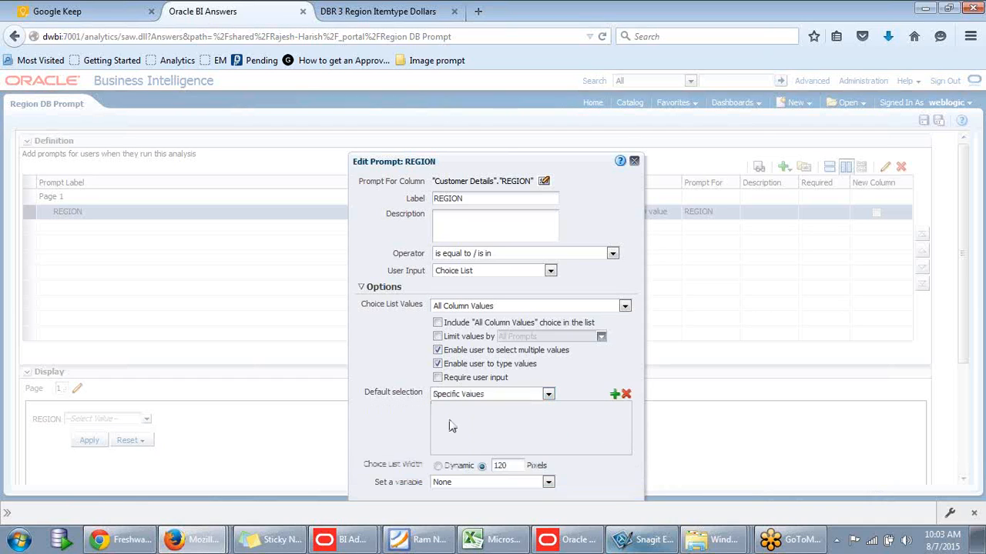
click(614, 394)
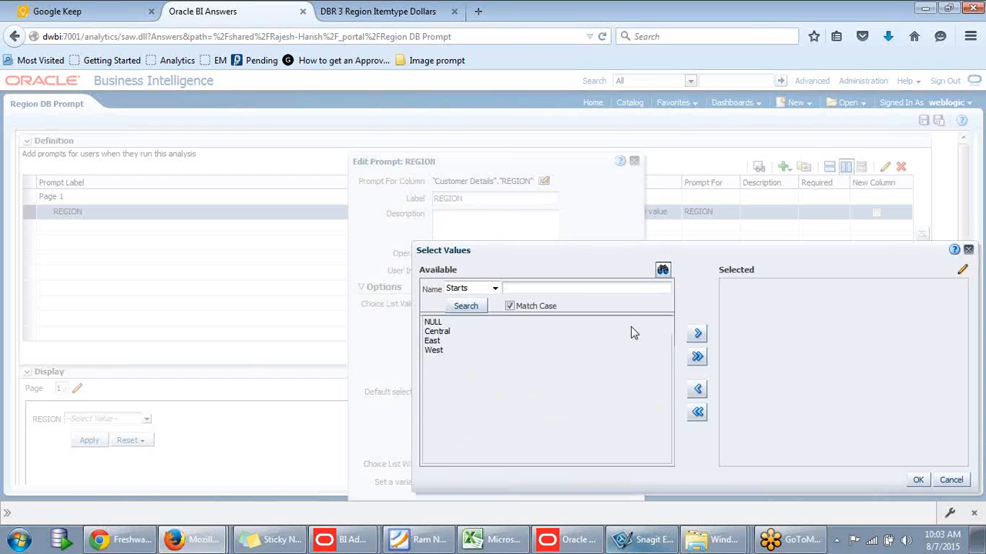
click(448, 333)
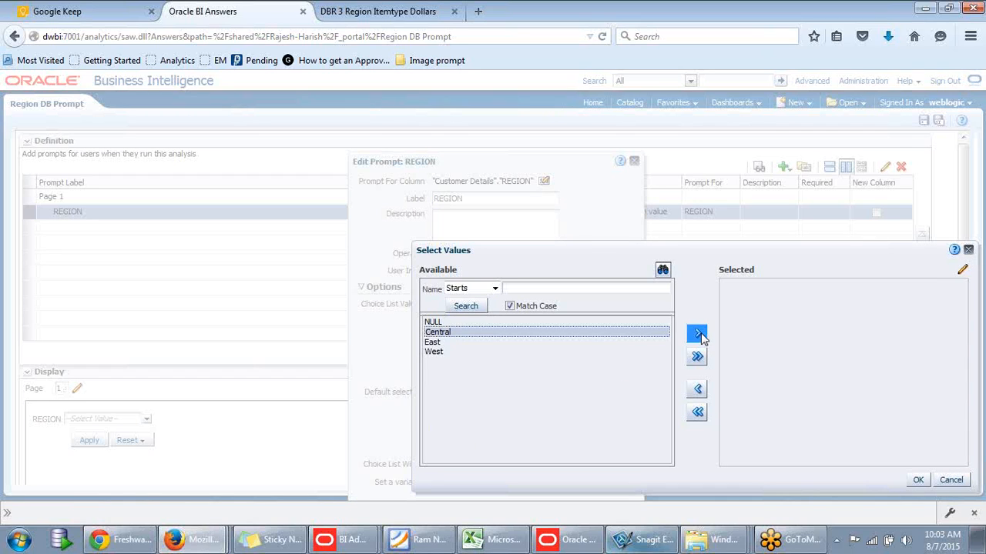
click(697, 333)
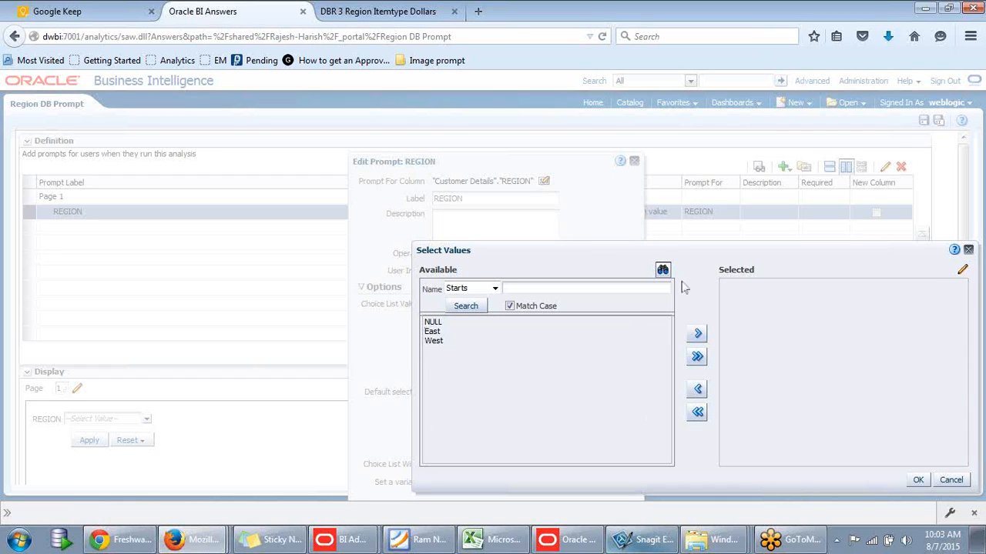
click(916, 480)
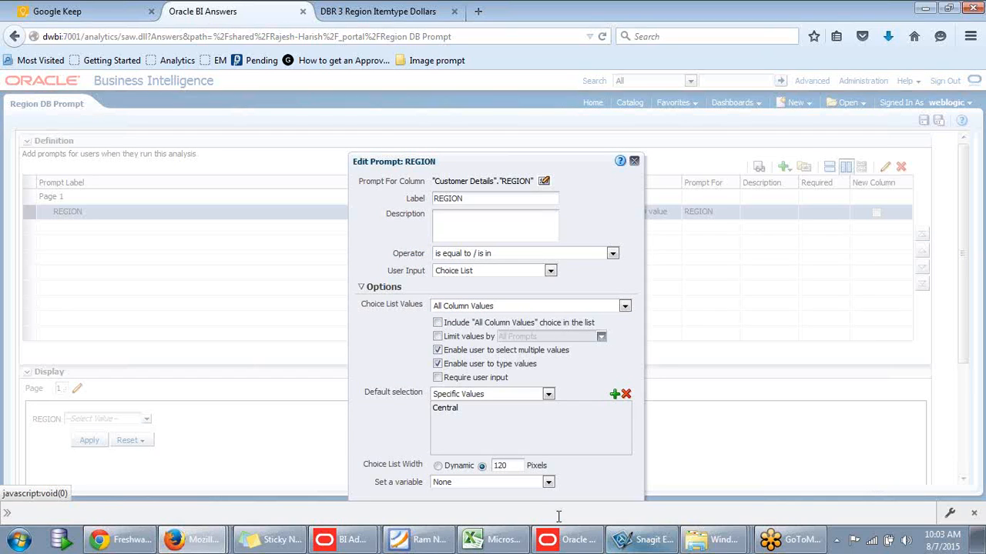
Step: Accept the edited REGION prompt settings and save Region DB Prompt
drag(586, 183, 580, 115)
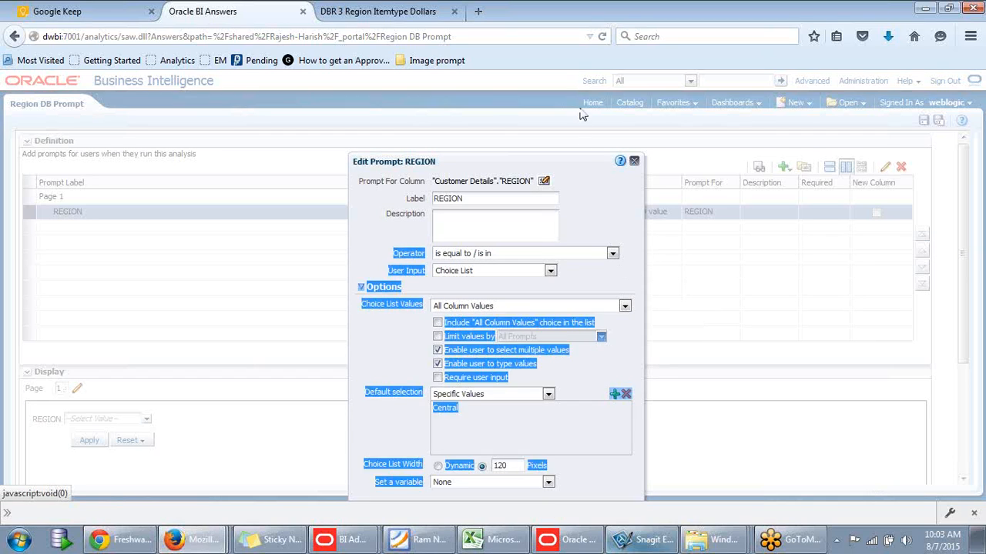
drag(565, 161, 575, 97)
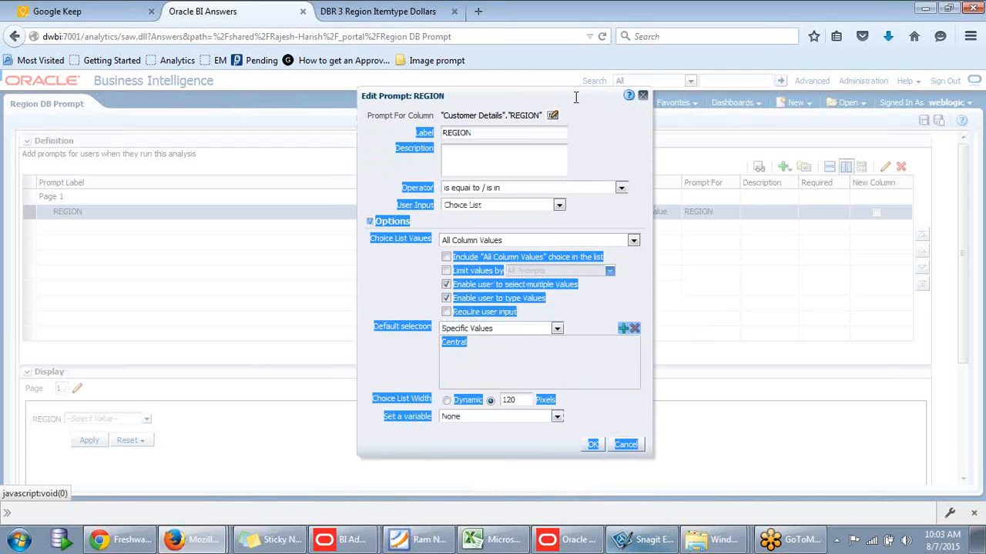
click(548, 437)
click(591, 445)
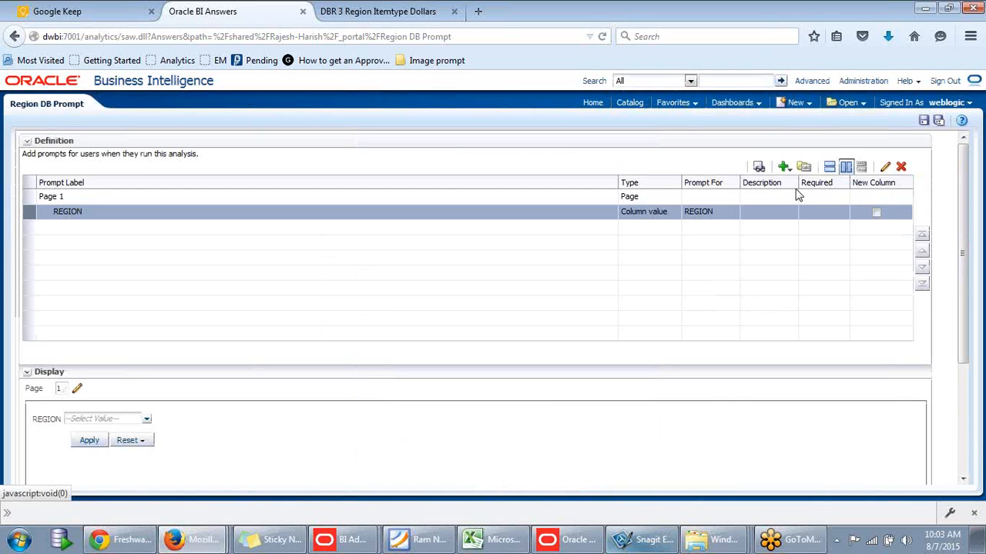
click(923, 122)
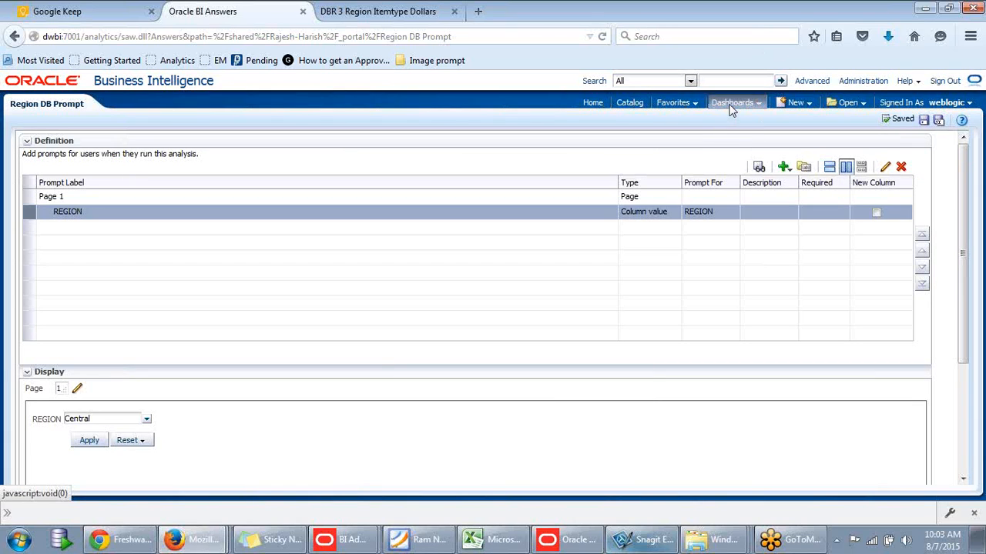
Step: Open the DWBI Practice1 dashboard and check the page 1 prompt, tables and Dollars graph under the default region
click(731, 104)
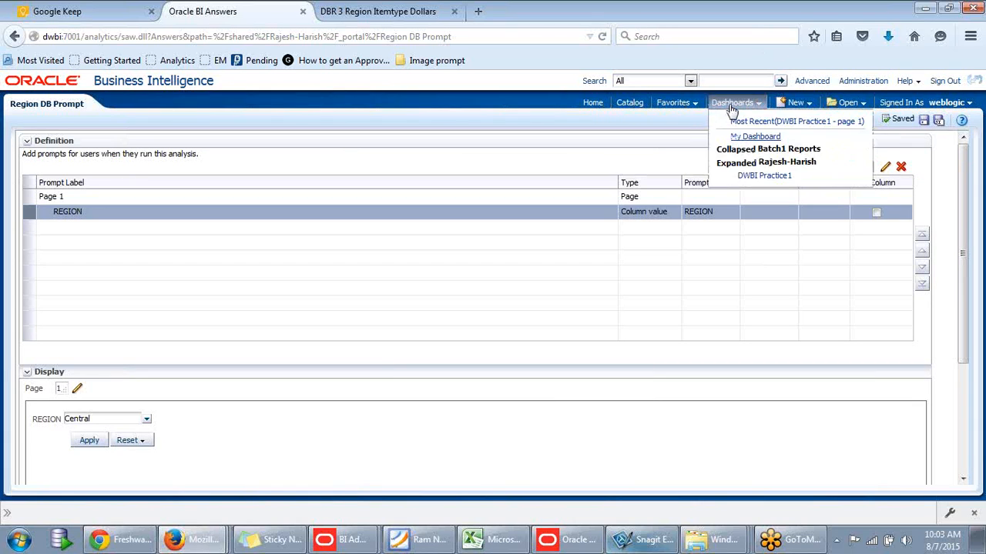
click(756, 174)
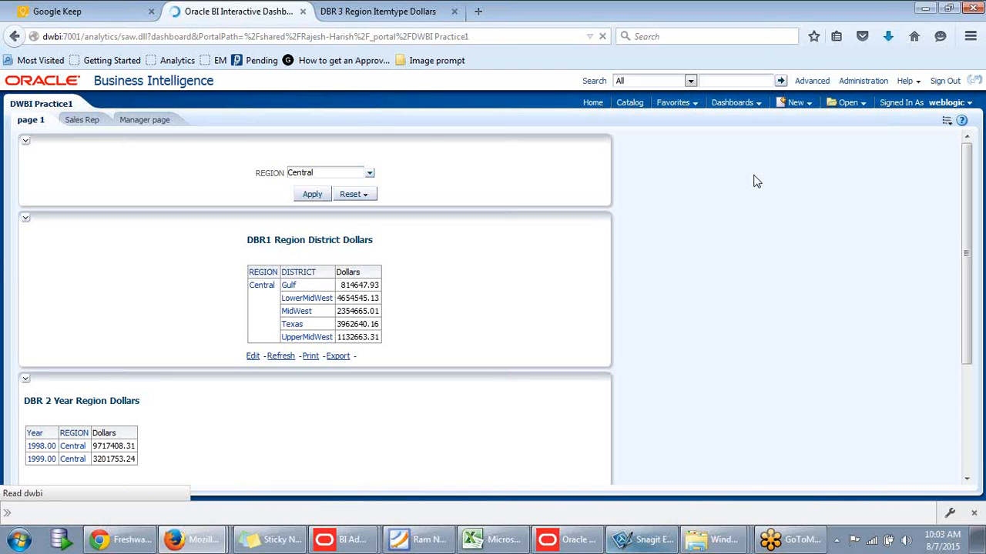
scroll(505, 231, down, 2)
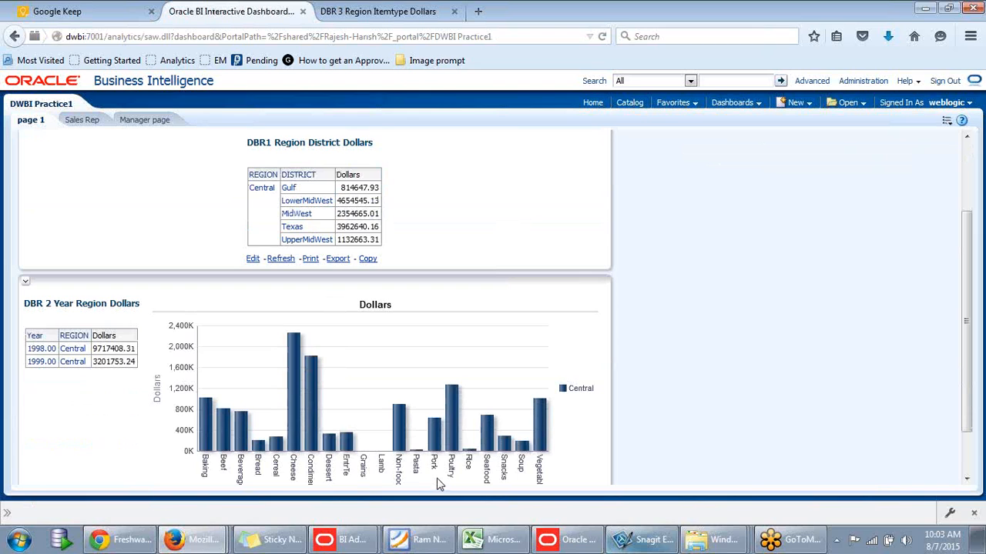
scroll(308, 328, up, 2)
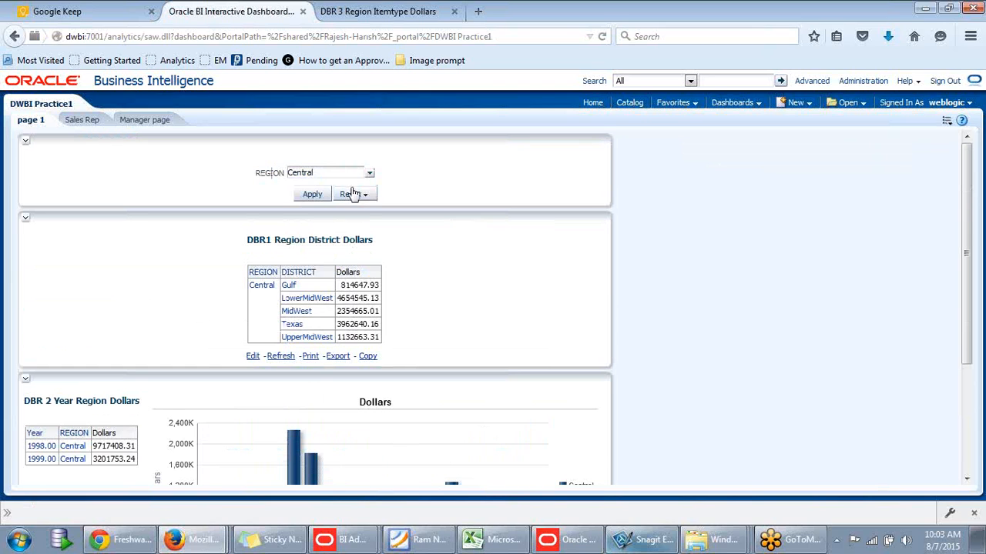
scroll(352, 257, down, 3)
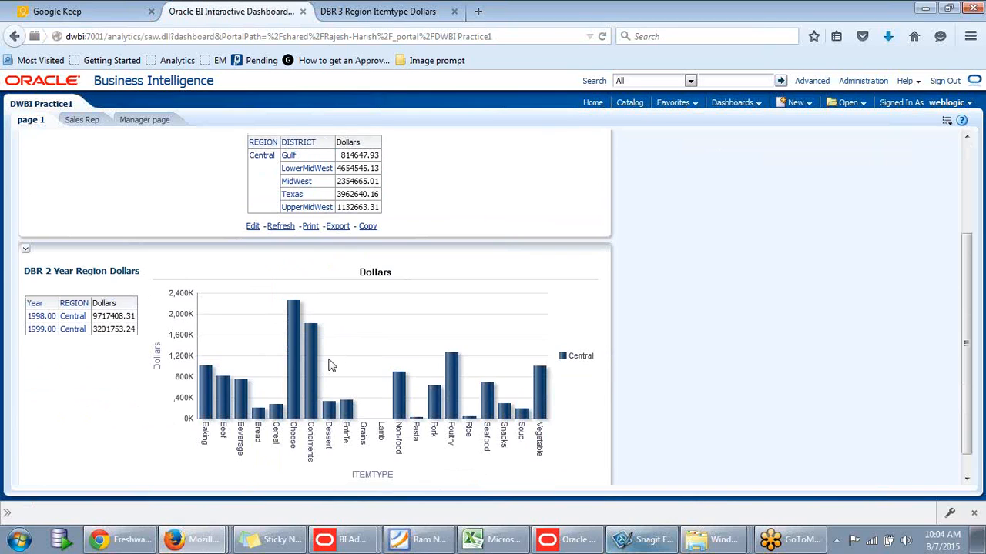
scroll(330, 365, up, 2)
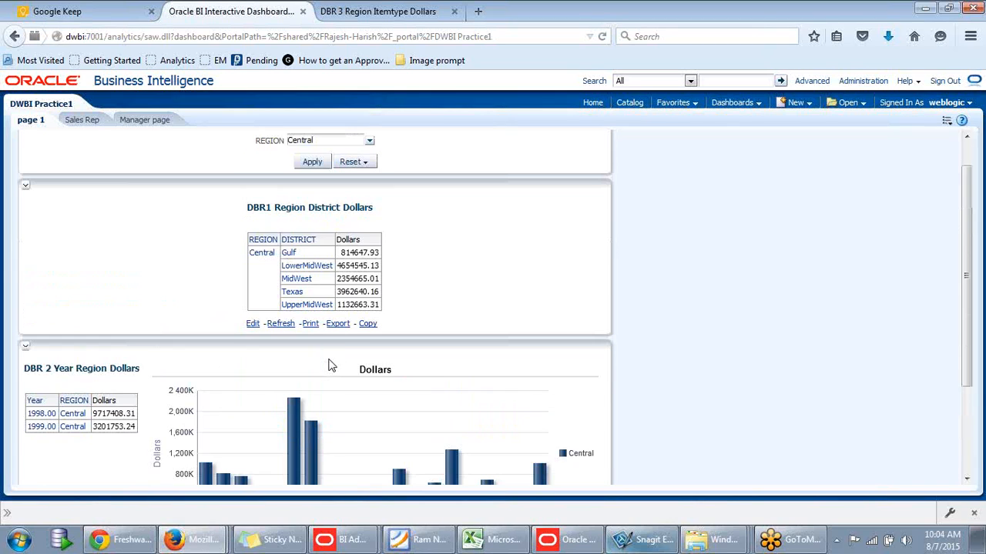
Step: Add East to the REGION prompt selection on page 1 and apply it
click(369, 143)
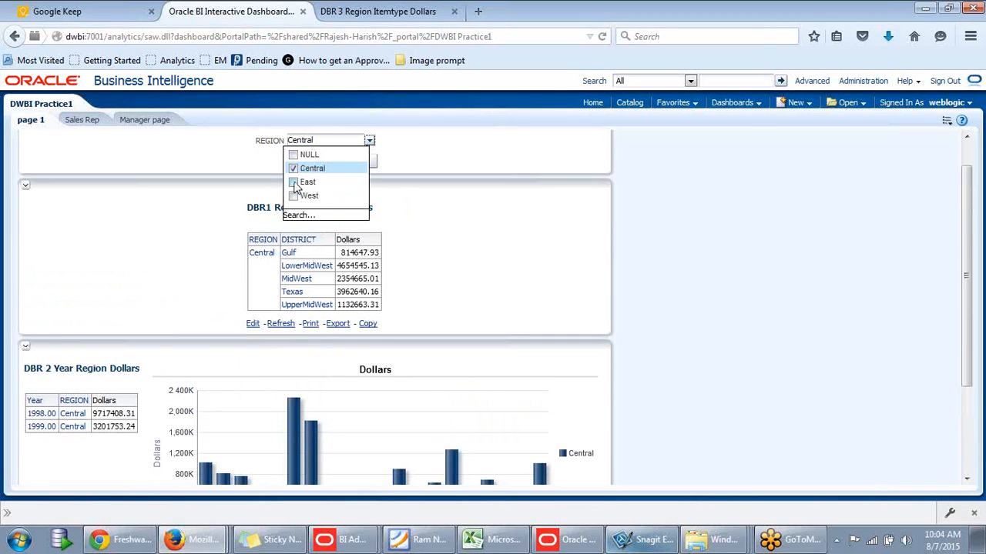
click(292, 182)
click(469, 150)
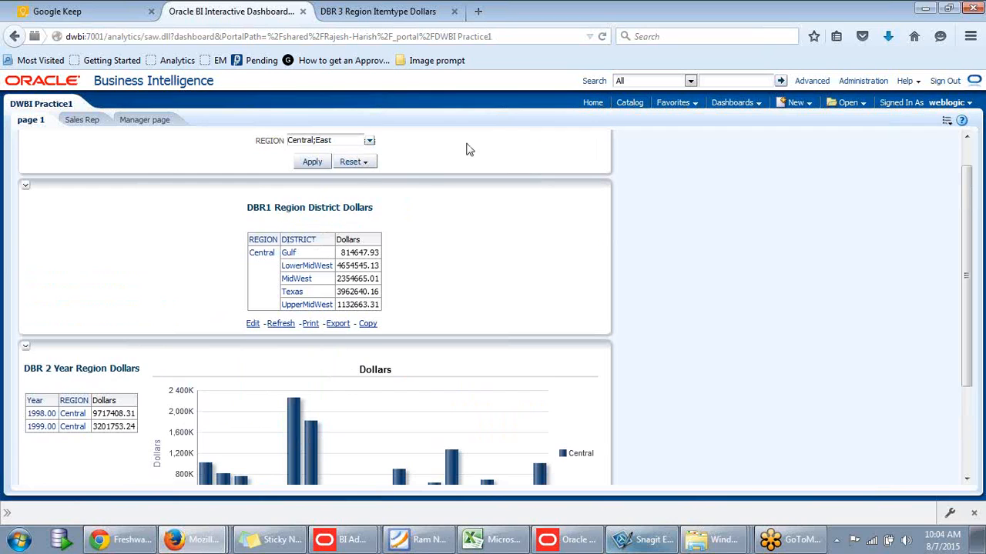
click(310, 163)
Step: Examine the DBR1 table, the DBR 2 table and the Dollars graph after East is added to the region selection
scroll(461, 177, down, 2)
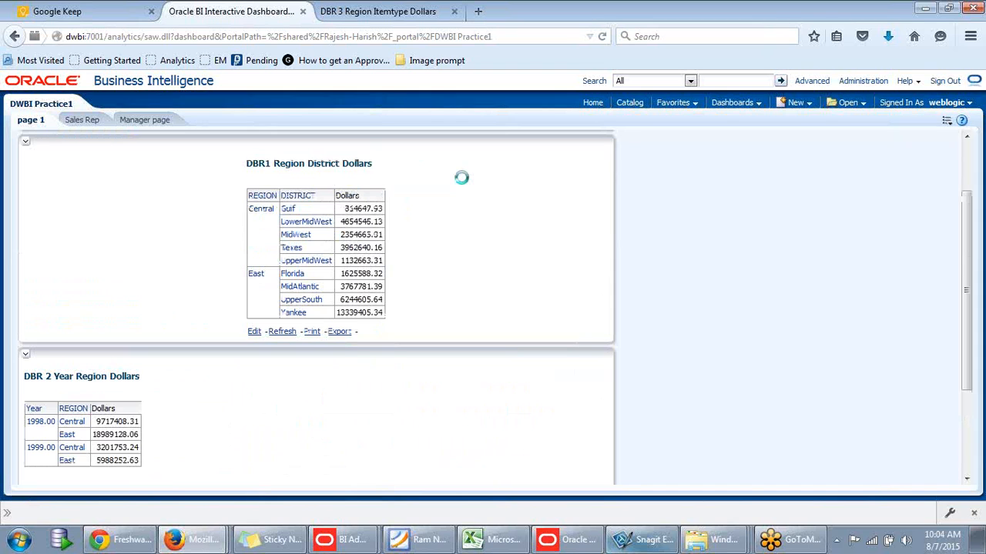
scroll(462, 181, down, 2)
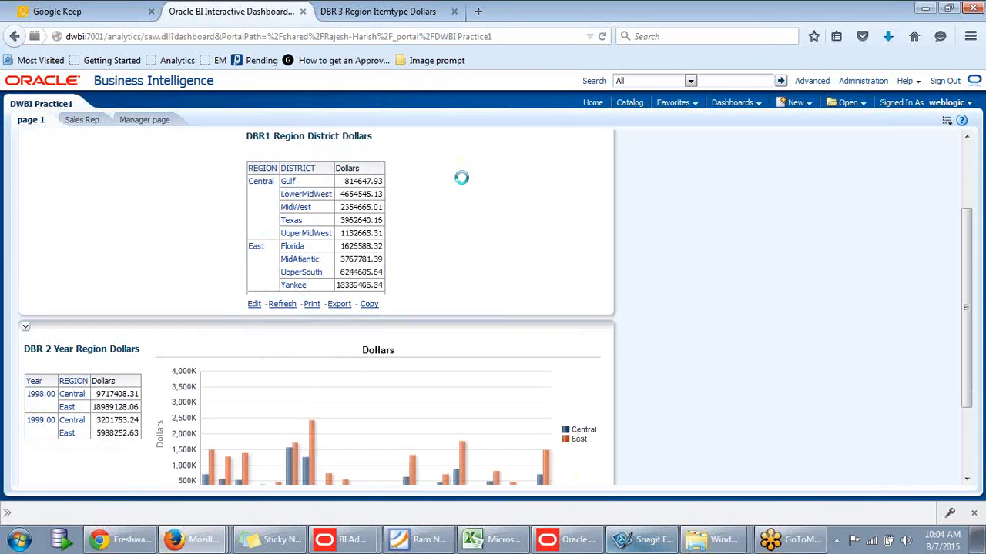
scroll(465, 184, down, 1)
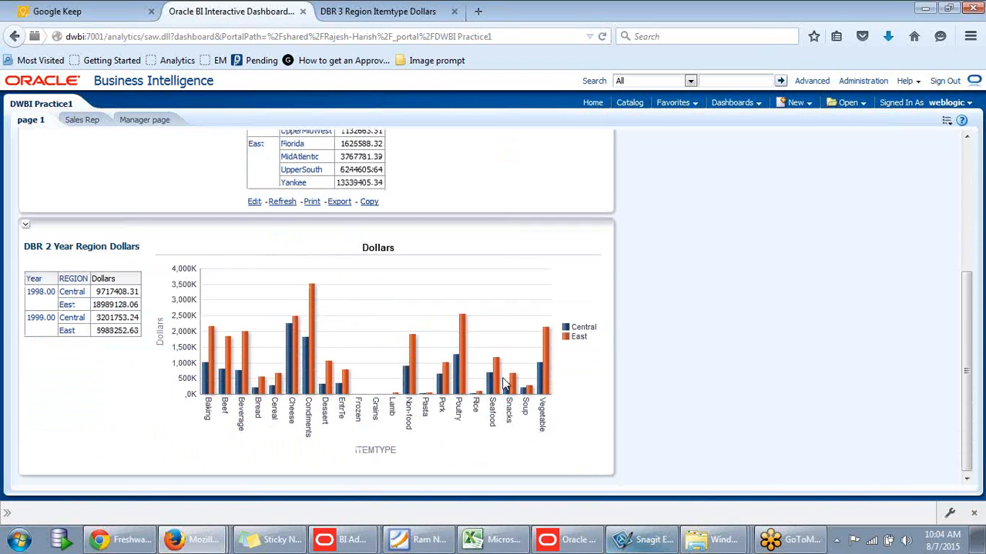
mouse_move(497, 373)
scroll(496, 373, up, 5)
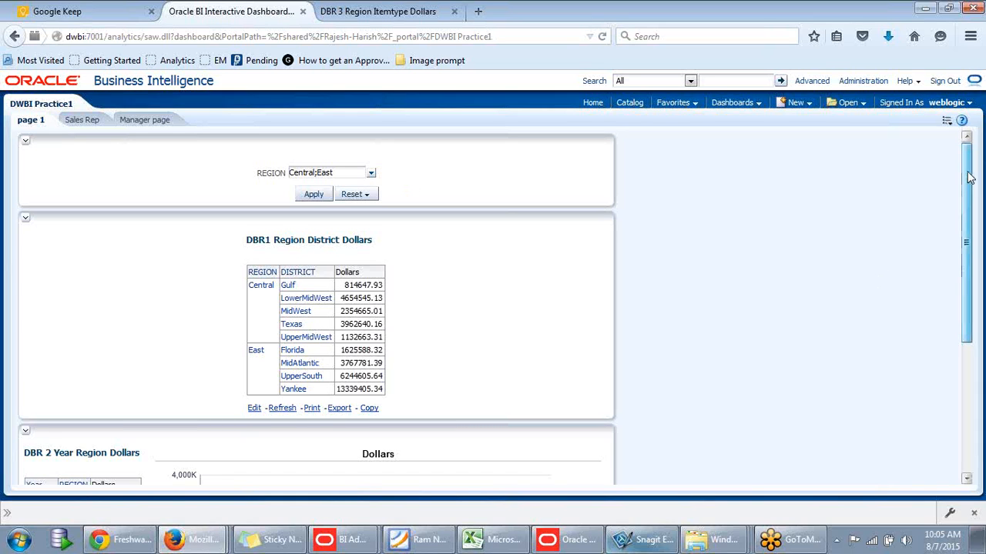
scroll(962, 215, down, 1)
scroll(960, 226, down, 2)
scroll(970, 185, up, 3)
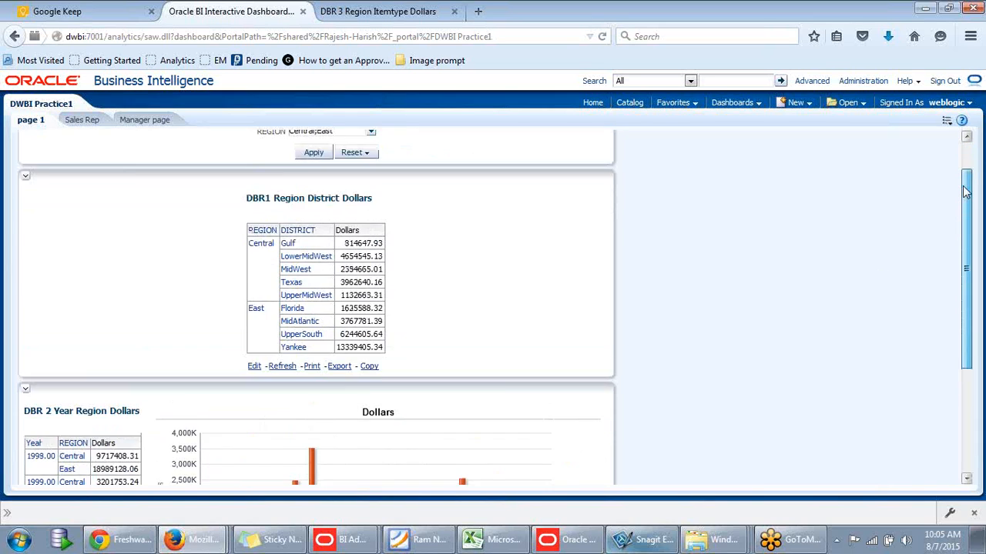